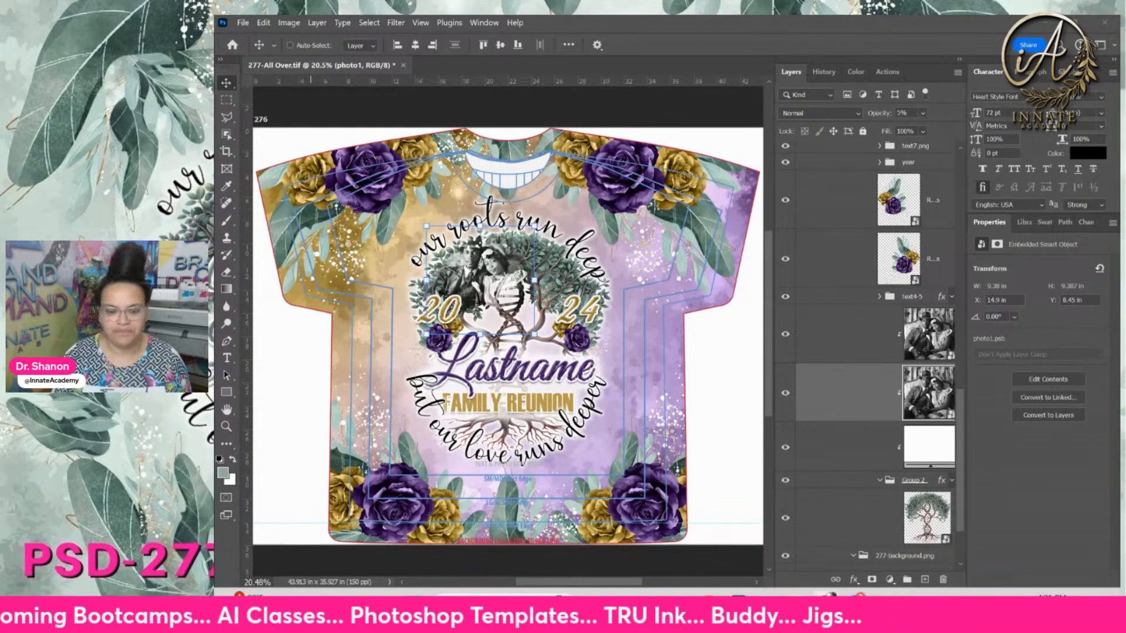
Browse the rose and leaves layers while zooming in on the T-shirt design
left_click(938, 218)
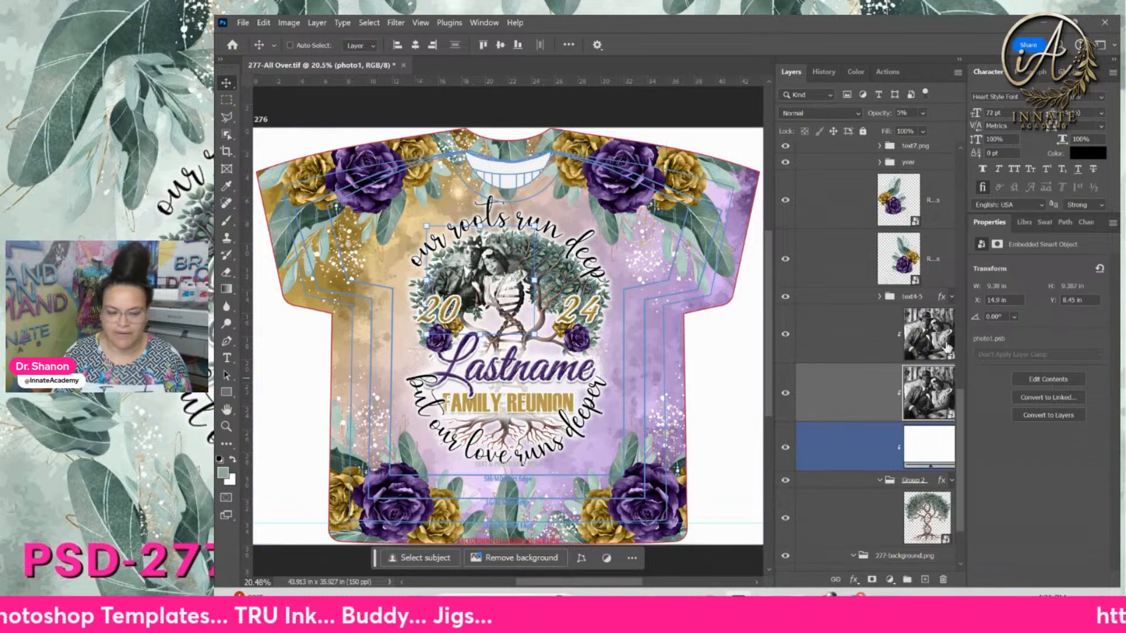
left_click(947, 200)
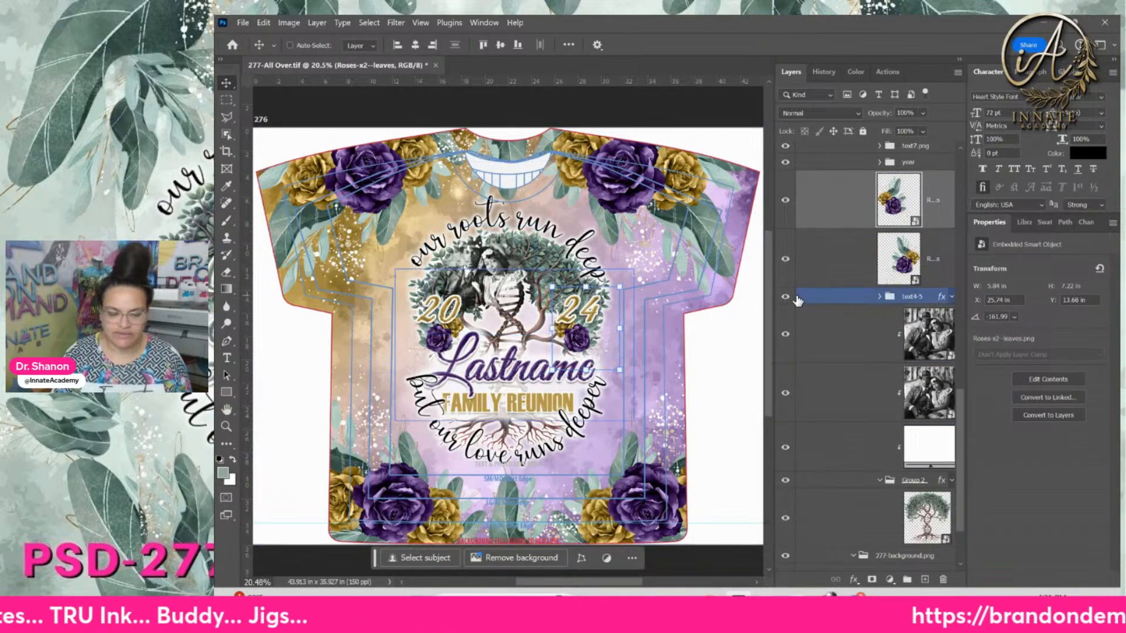
scroll(797, 301, "up", 5)
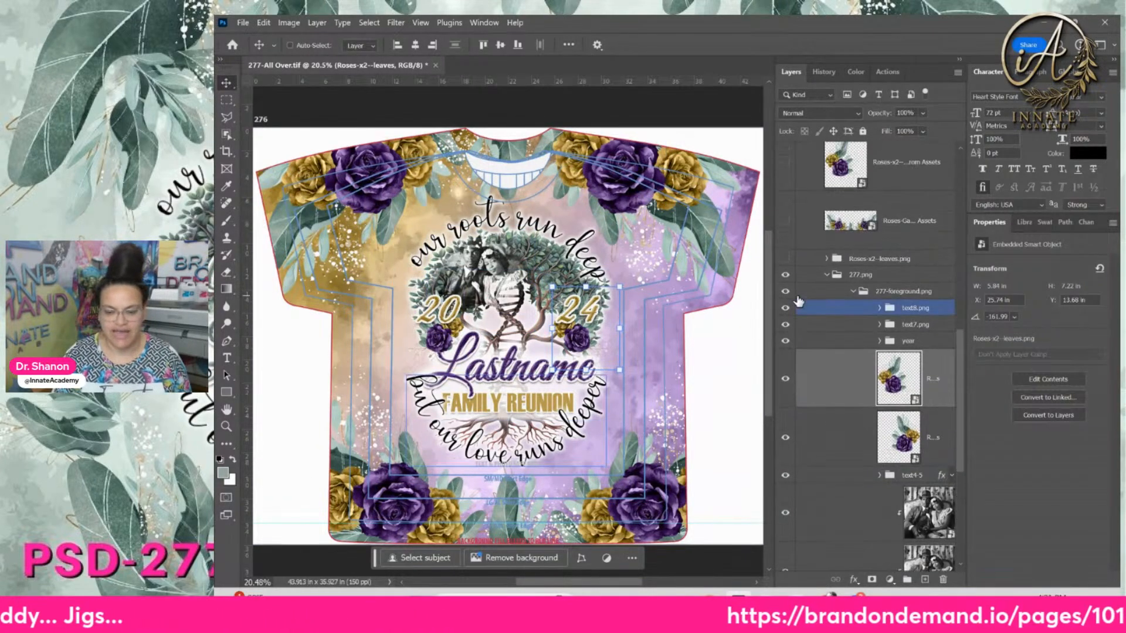
scroll(797, 301, "up", 3)
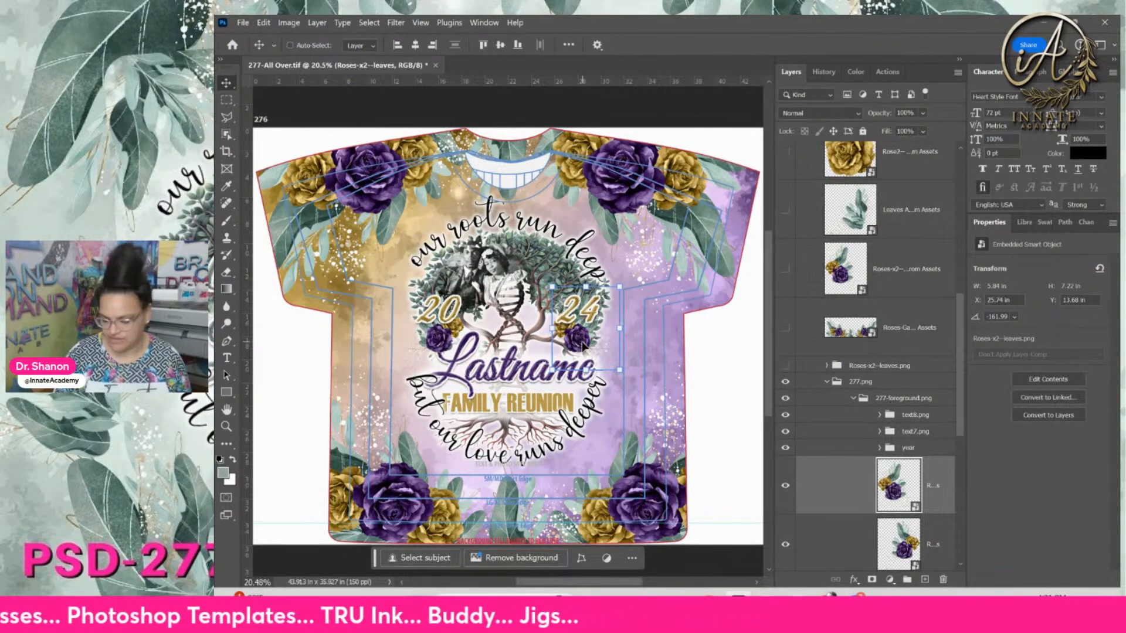
key("ctrl+plus")
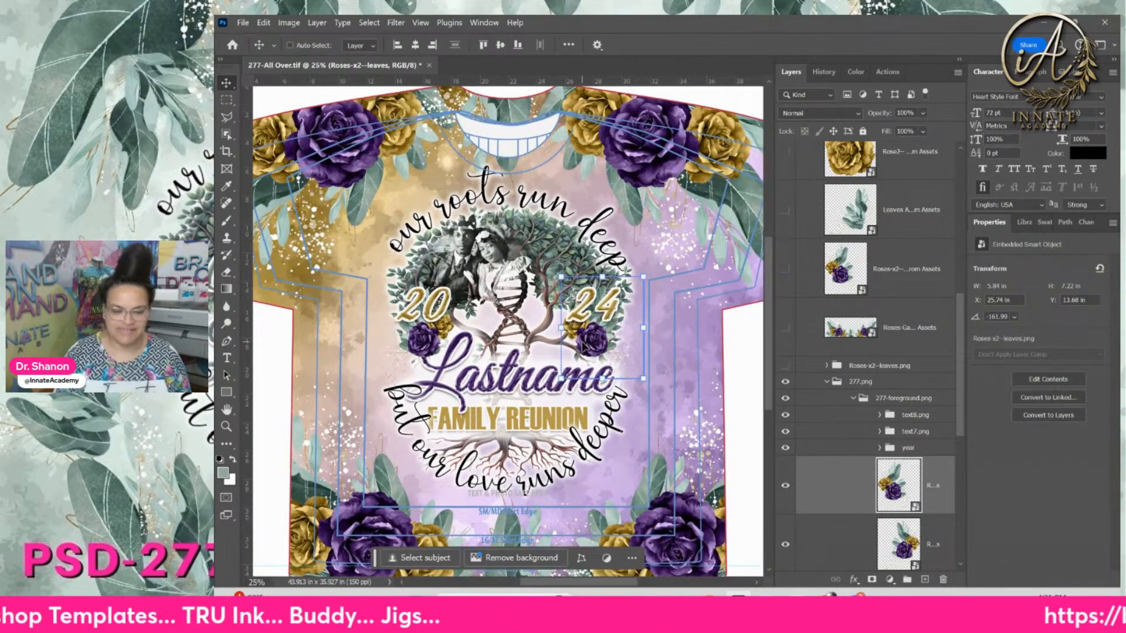
left_click(889, 269)
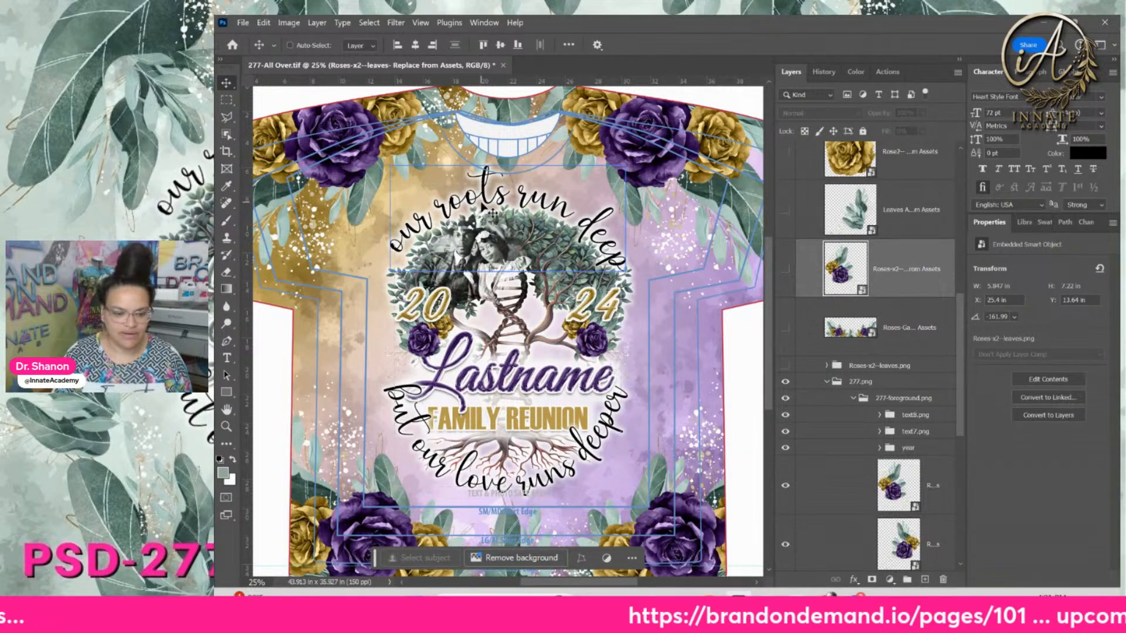
scroll(482, 208, "up", 2)
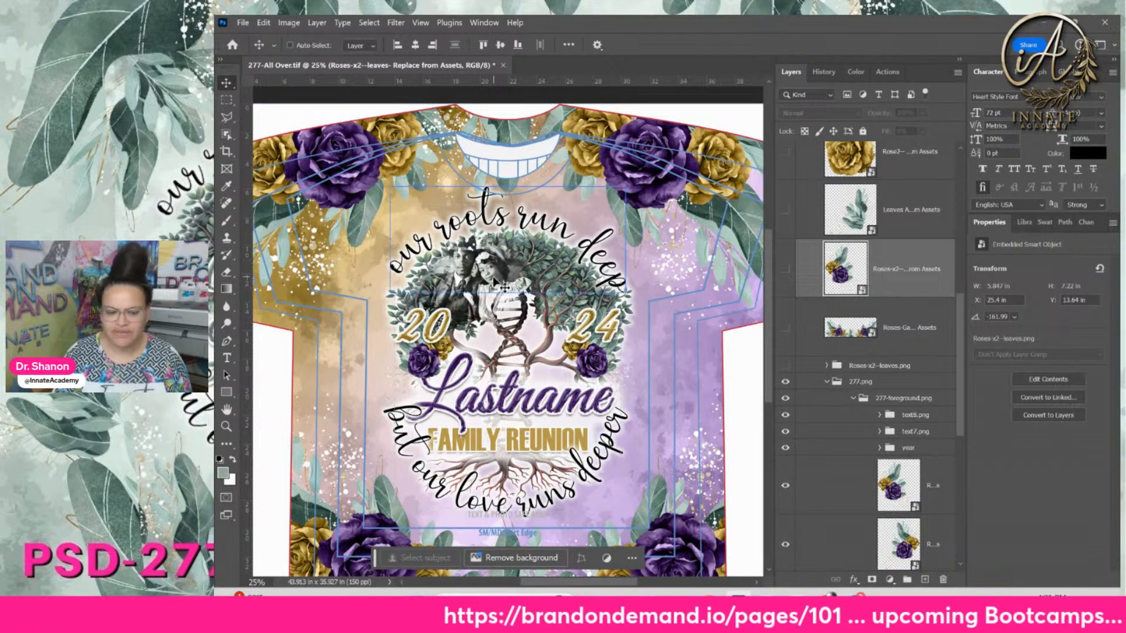
Look for the photo1 layer using the canvas layer picker and the Layers panel
right_click(494, 284)
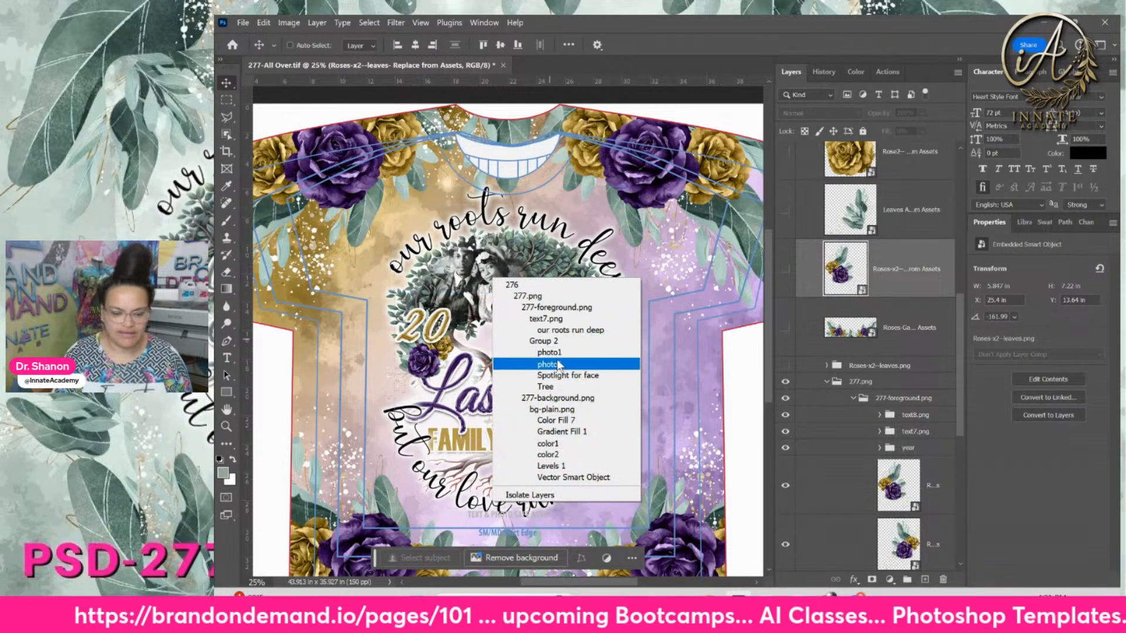
left_click(963, 380)
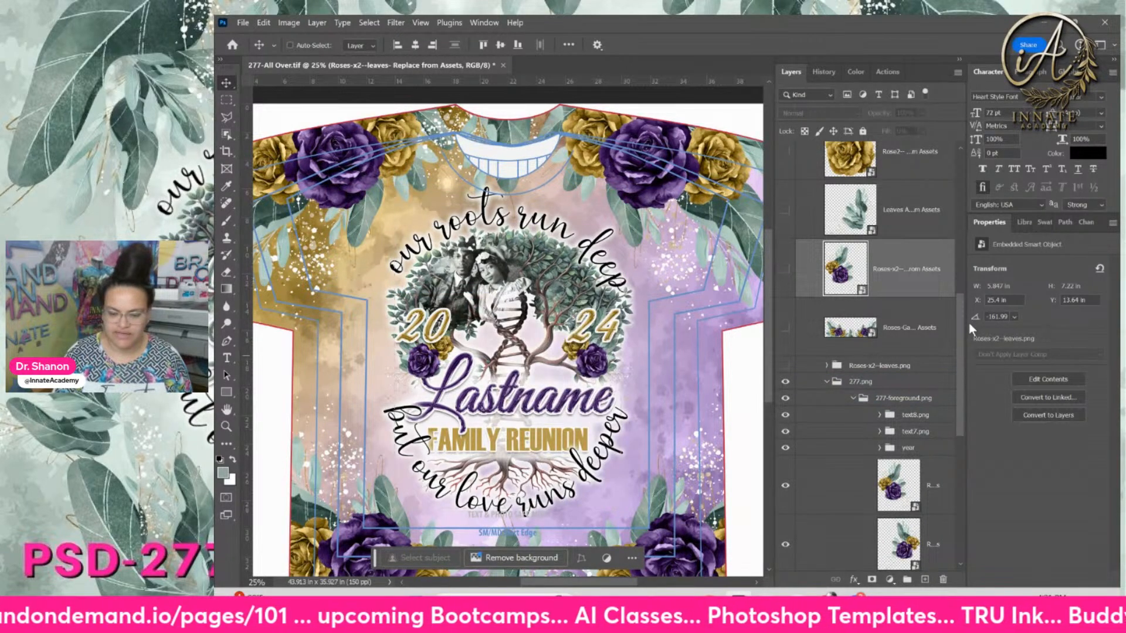
left_click_drag(959, 332, 949, 183)
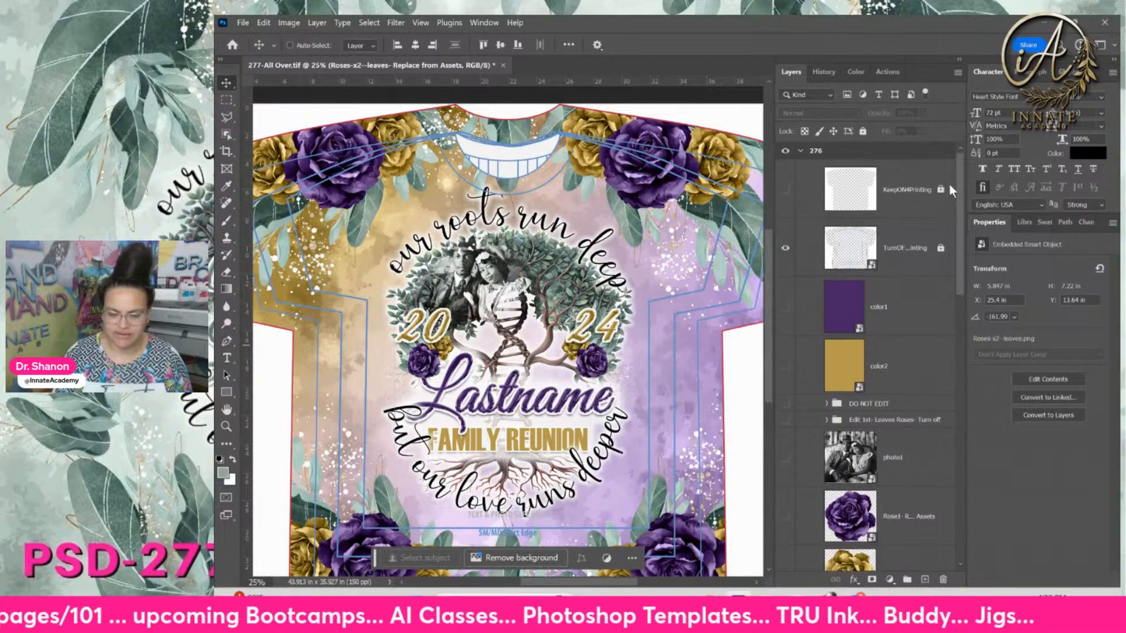
scroll(914, 282, "down", 2)
left_click(882, 402)
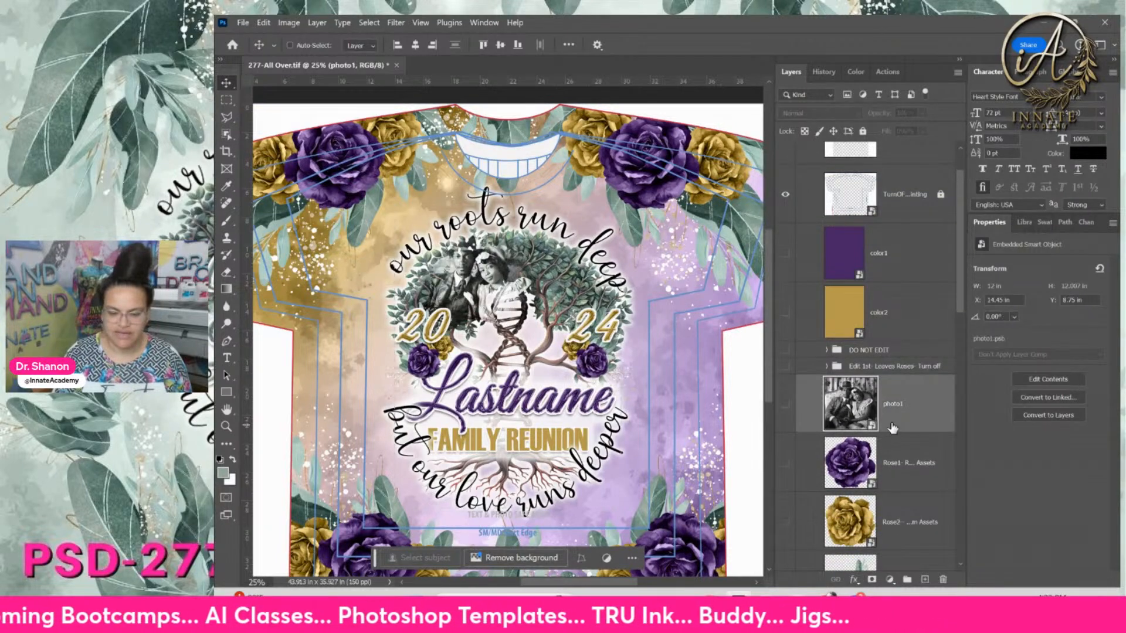
scroll(882, 373, "down", 2)
scroll(881, 373, "down", 1)
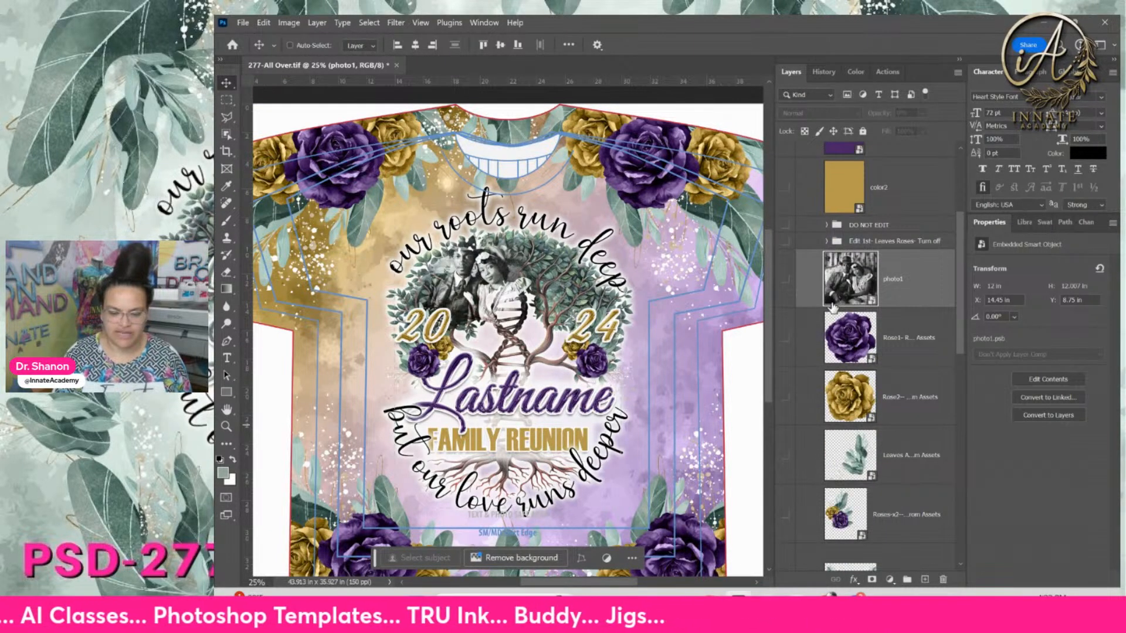
Select photo1 from the couple photo's layer list and widen the Layers panel to show full names
right_click(462, 302)
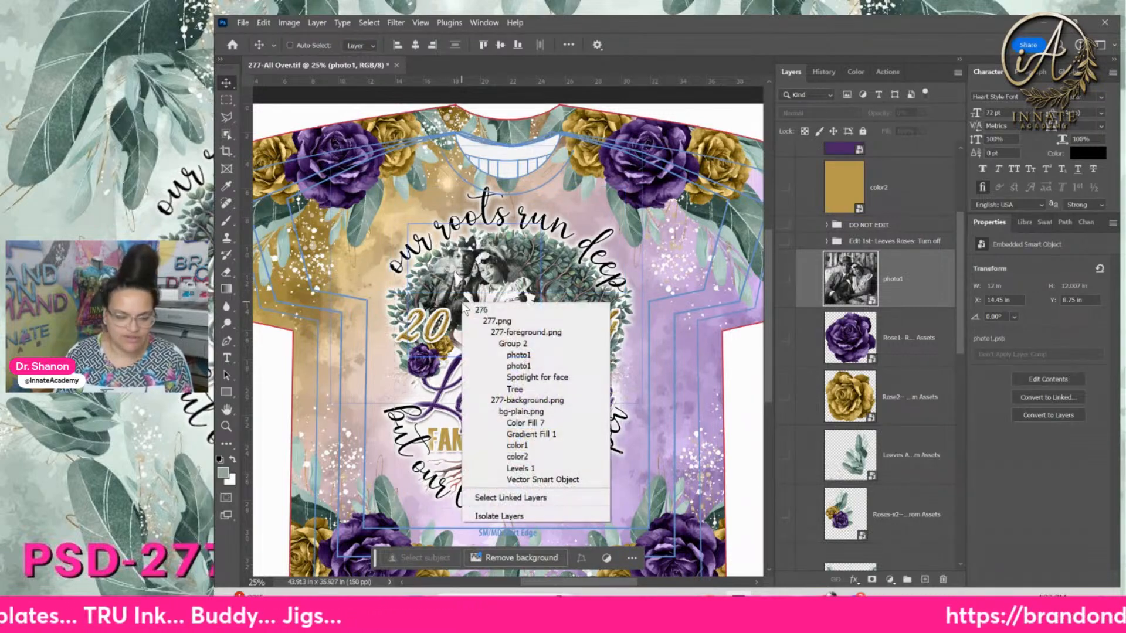
left_click(519, 356)
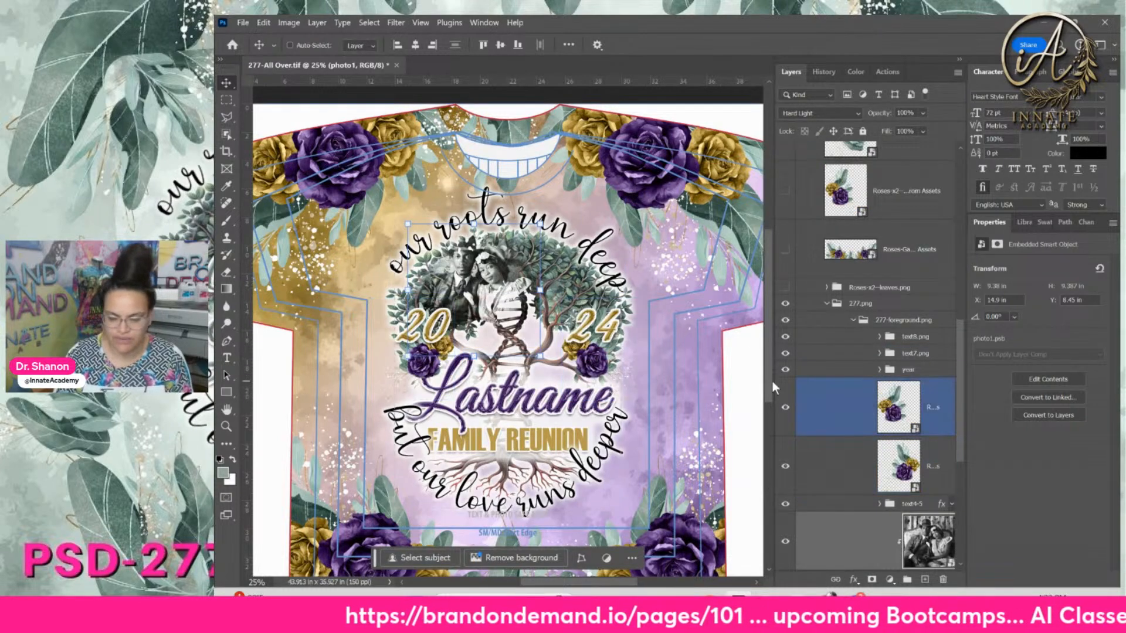
left_click_drag(776, 383, 696, 369)
scroll(779, 384, "down", 5)
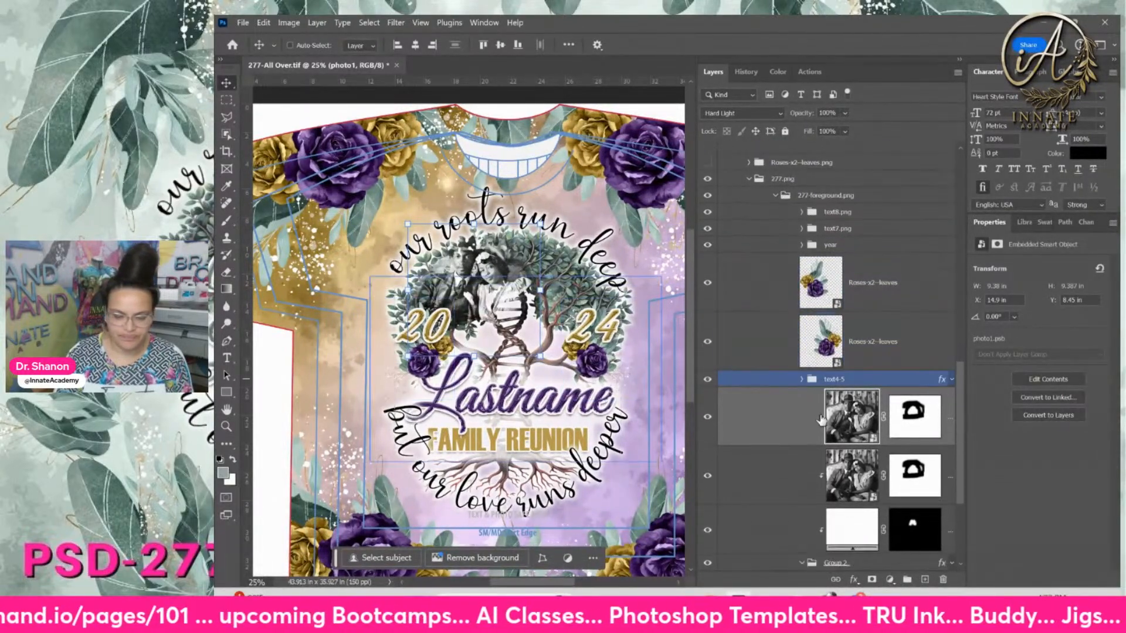
Open the photo1 smart object as photo1.psb and bring the AI-036 image folder forward
double_click(861, 428)
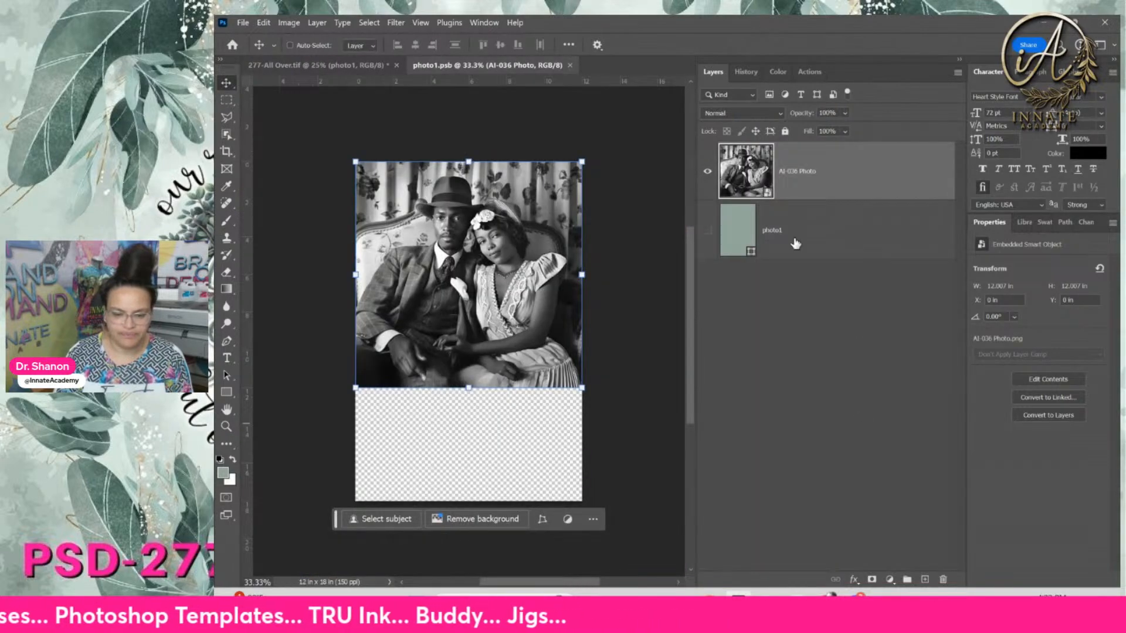
mouse_move(679, 607)
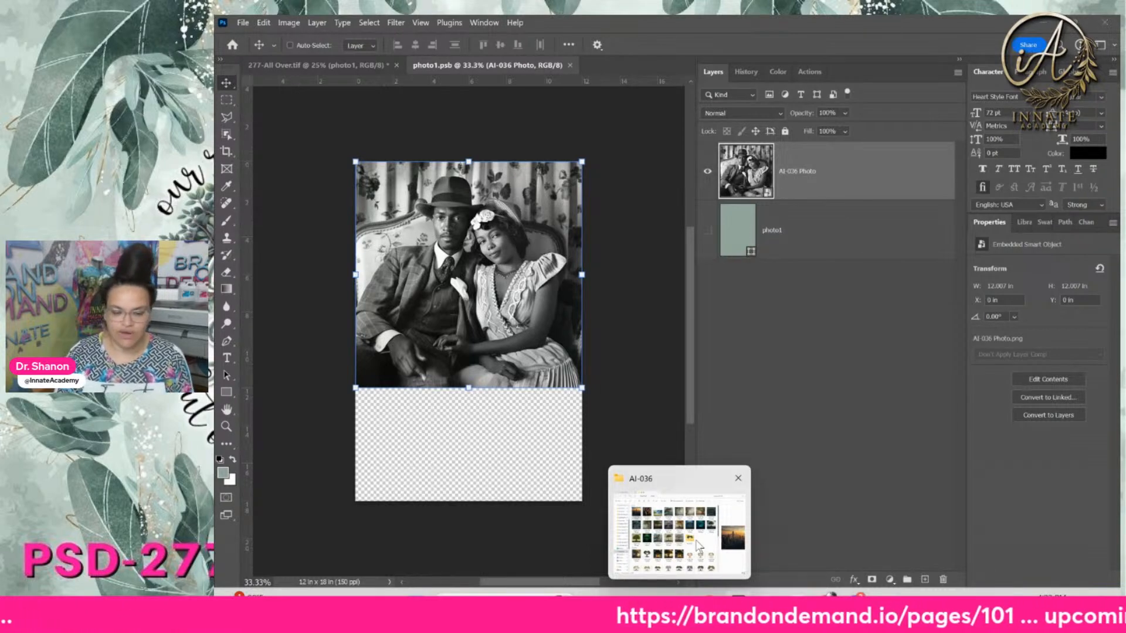
left_click(699, 546)
Select AI-036 Photo 002.png and resize File Explorer so Photoshop shows behind it
left_click(445, 185)
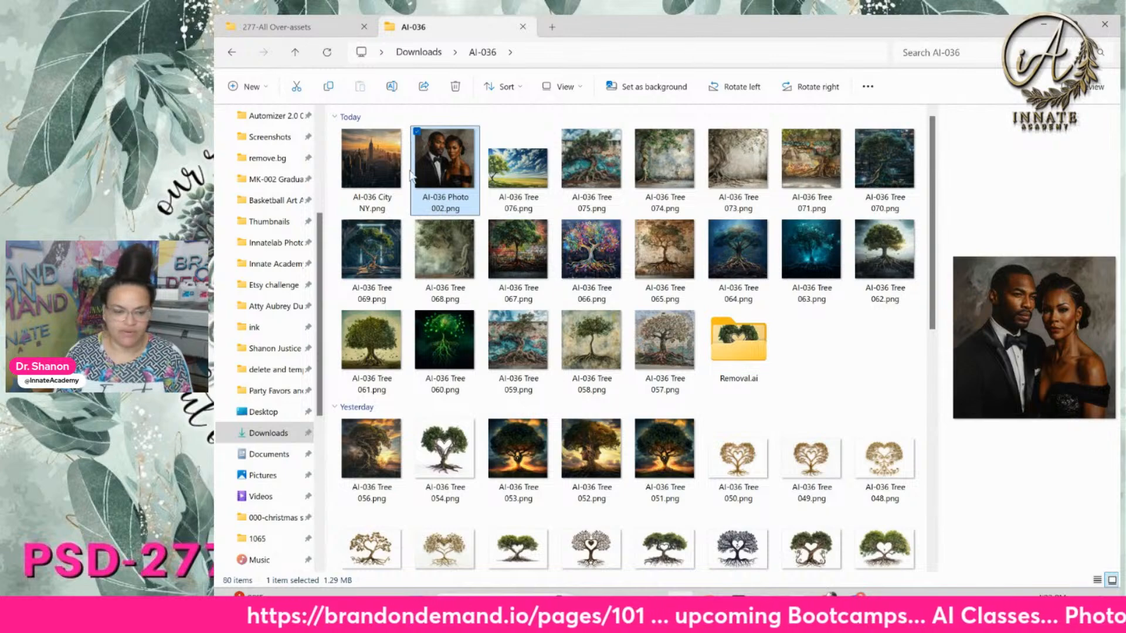
left_click_drag(616, 30, 870, 95)
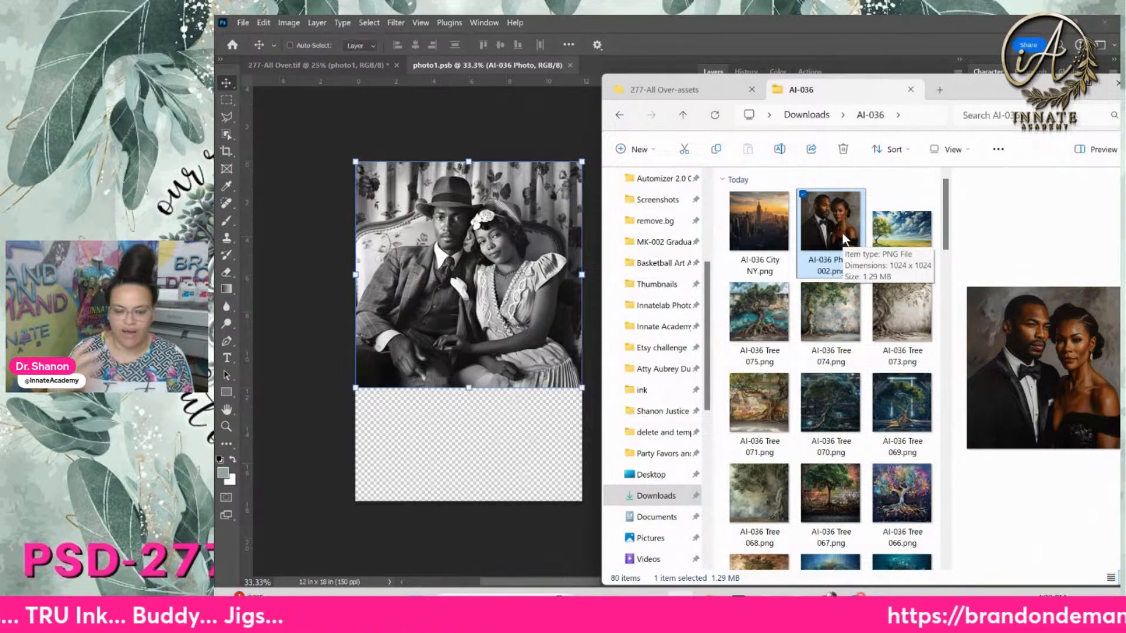
scroll(849, 293, "down", 20)
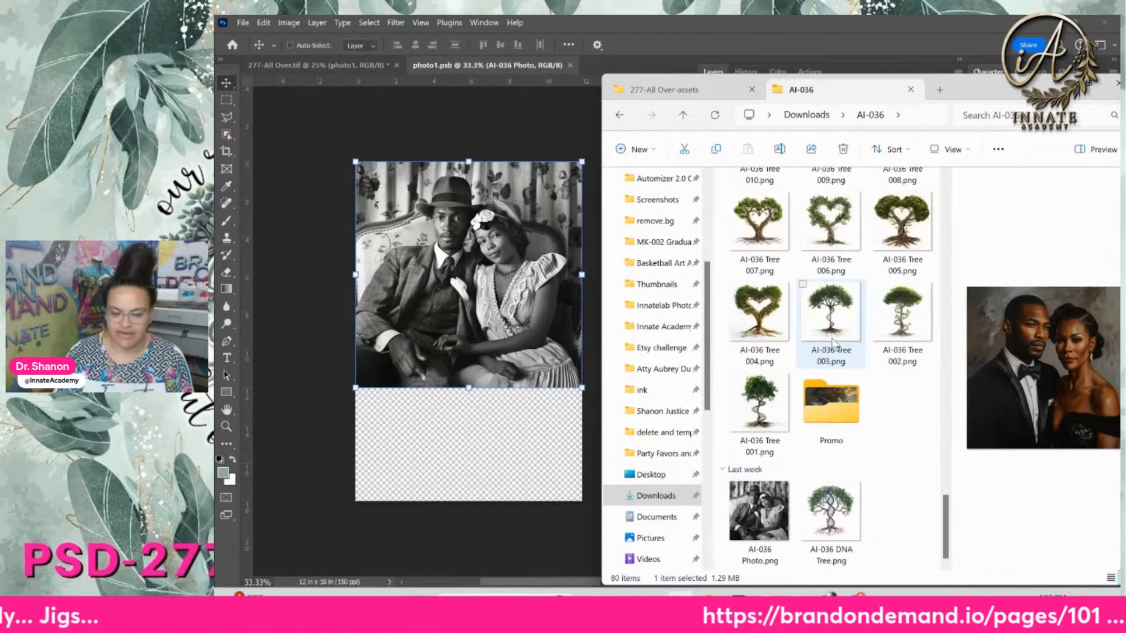
scroll(832, 343, "up", 20)
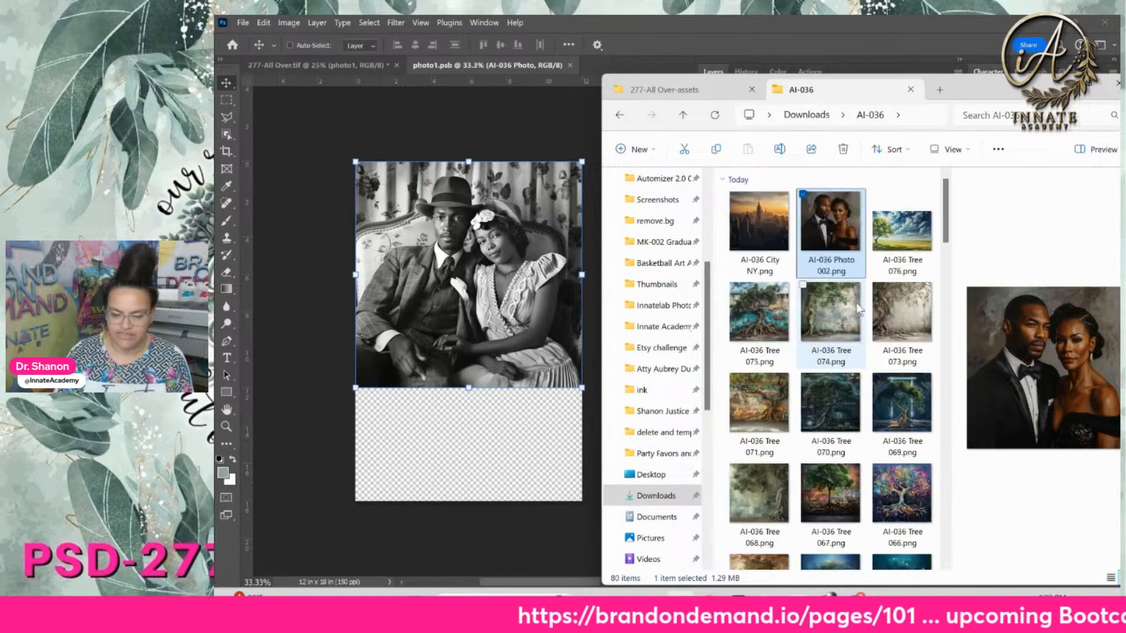
Place the AI-036 Photo 002 portrait into photo1.psb, aligned with the canvas top
left_click_drag(836, 227, 498, 212)
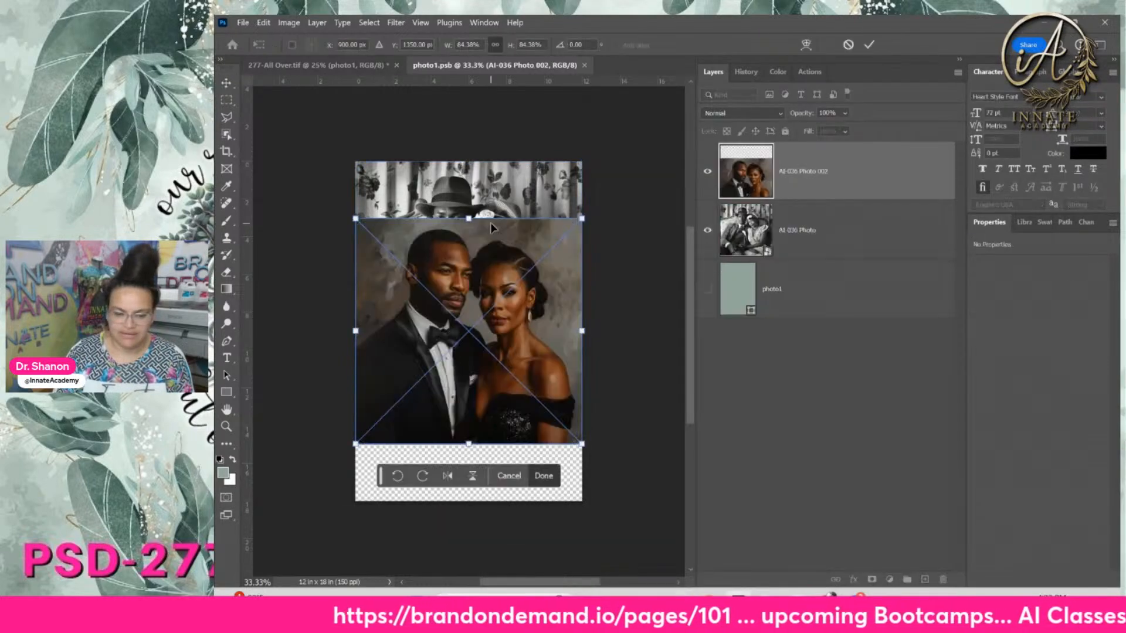
left_click_drag(523, 322, 524, 276)
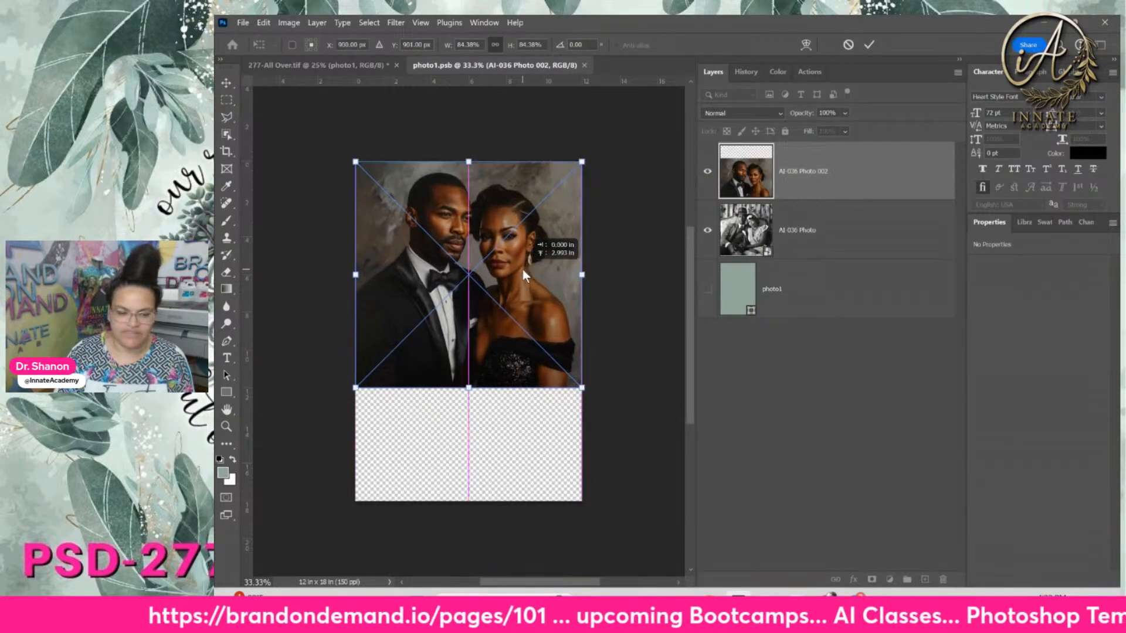
key("Return")
Hide the old black-and-white AI-036 Photo layer, then save and close photo1.psb
left_click(823, 245)
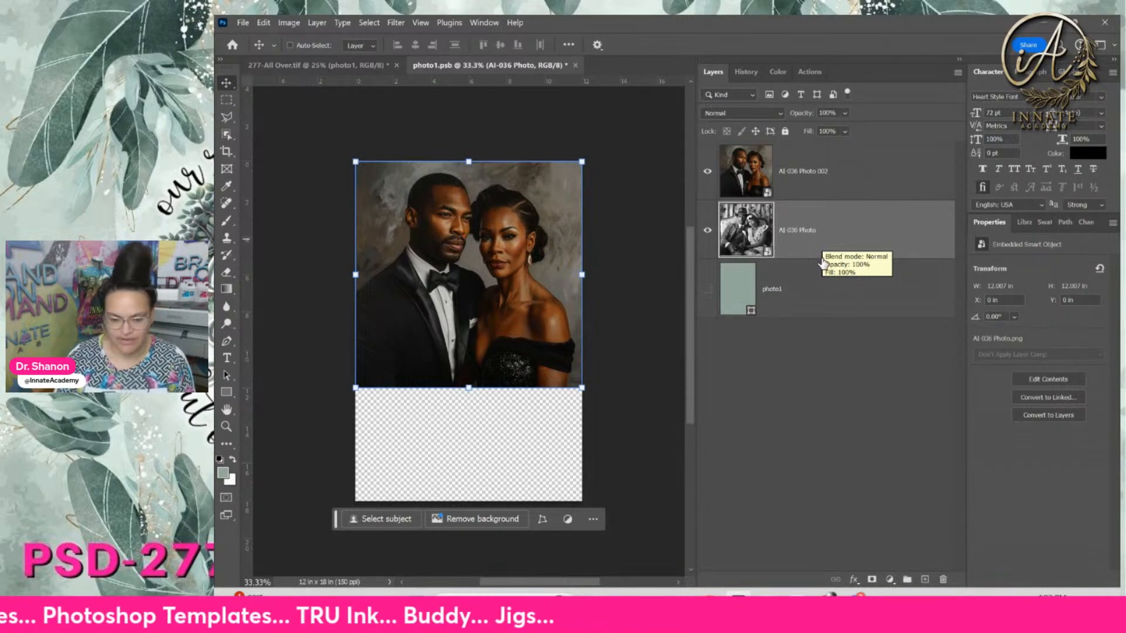
left_click(706, 232)
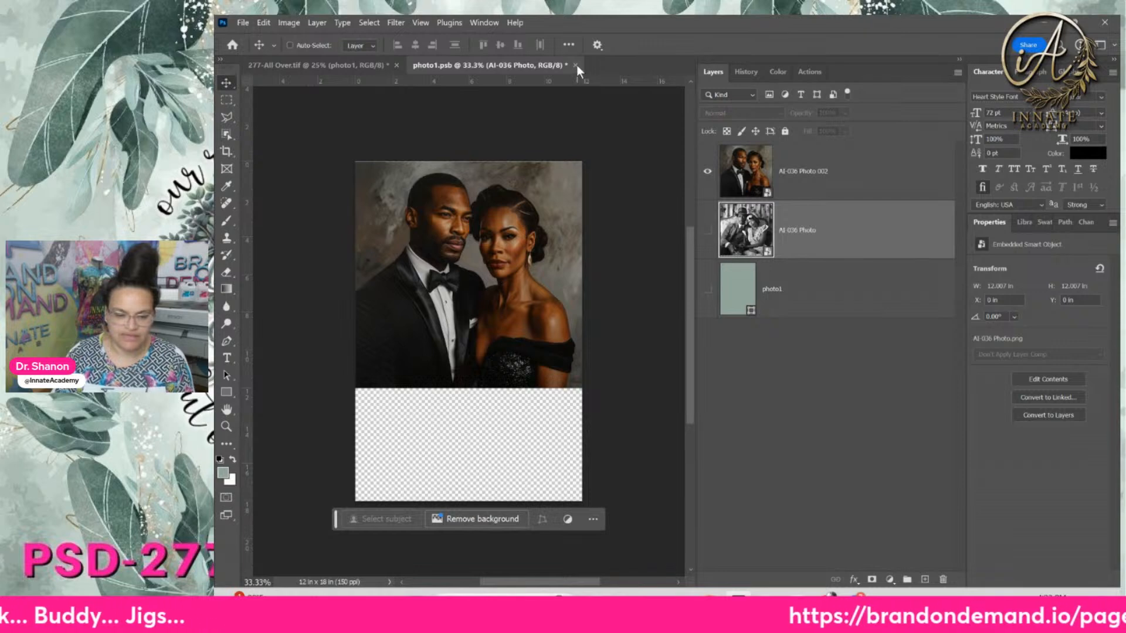
key("ctrl+w")
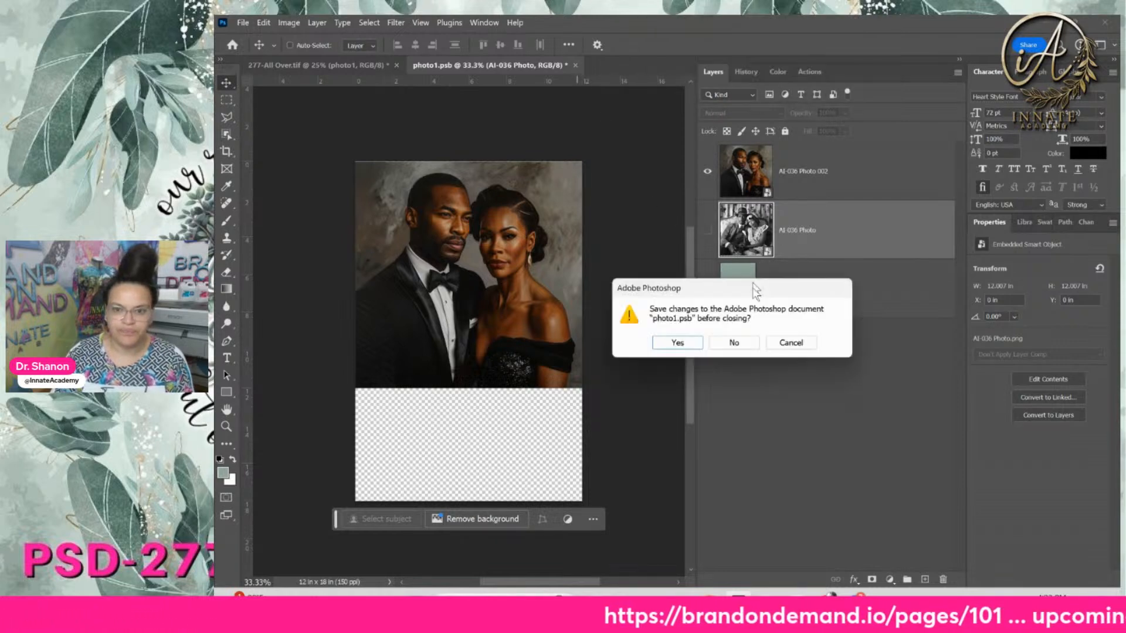
left_click(727, 269)
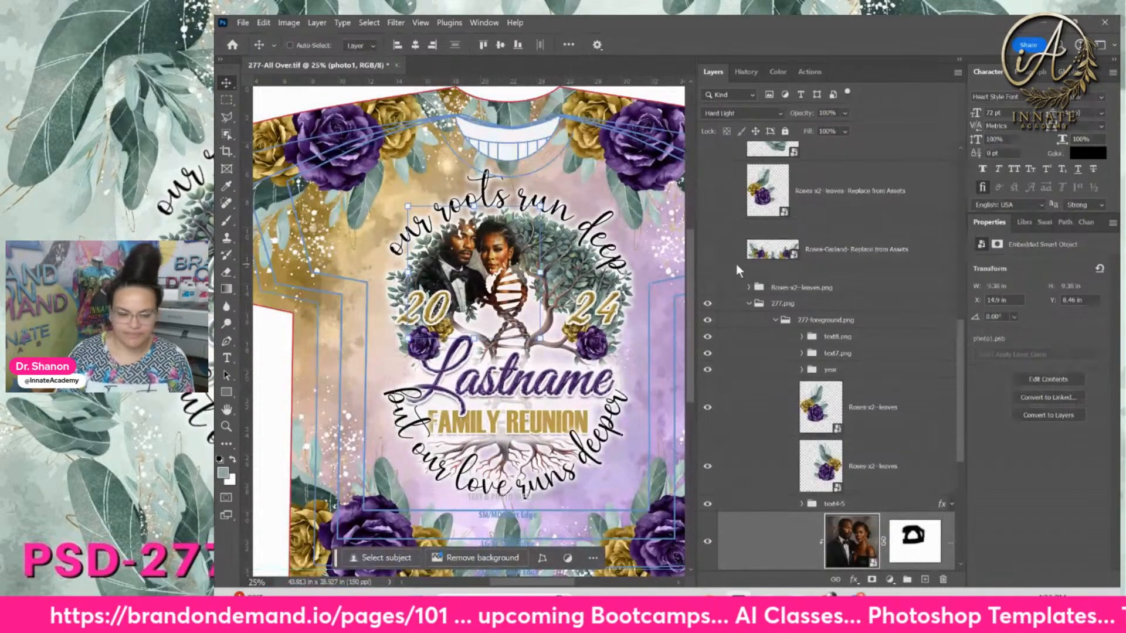
Shift the couple photo right and scale it to 94.40% inside the tree circle
scroll(845, 410, "down", 3)
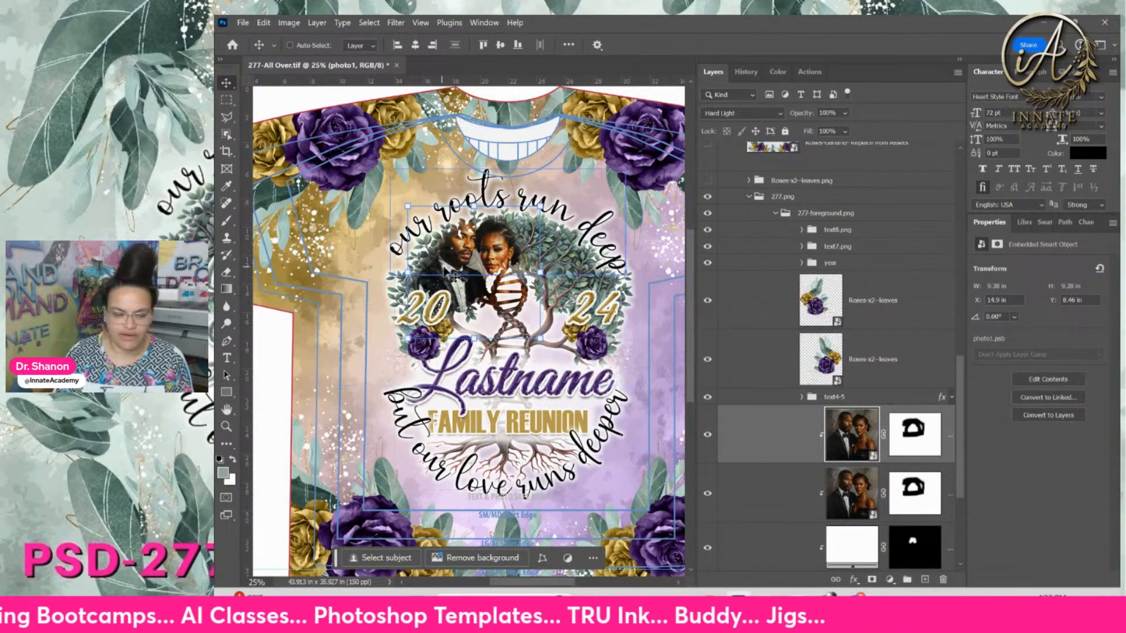
left_click_drag(463, 283, 496, 274)
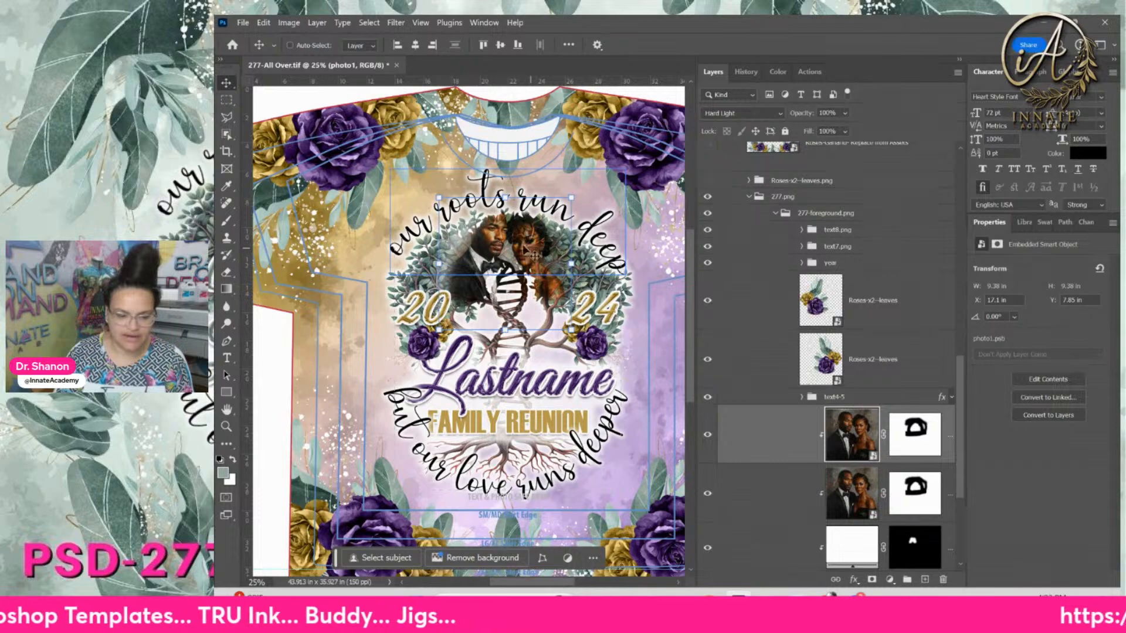
key("ctrl+t")
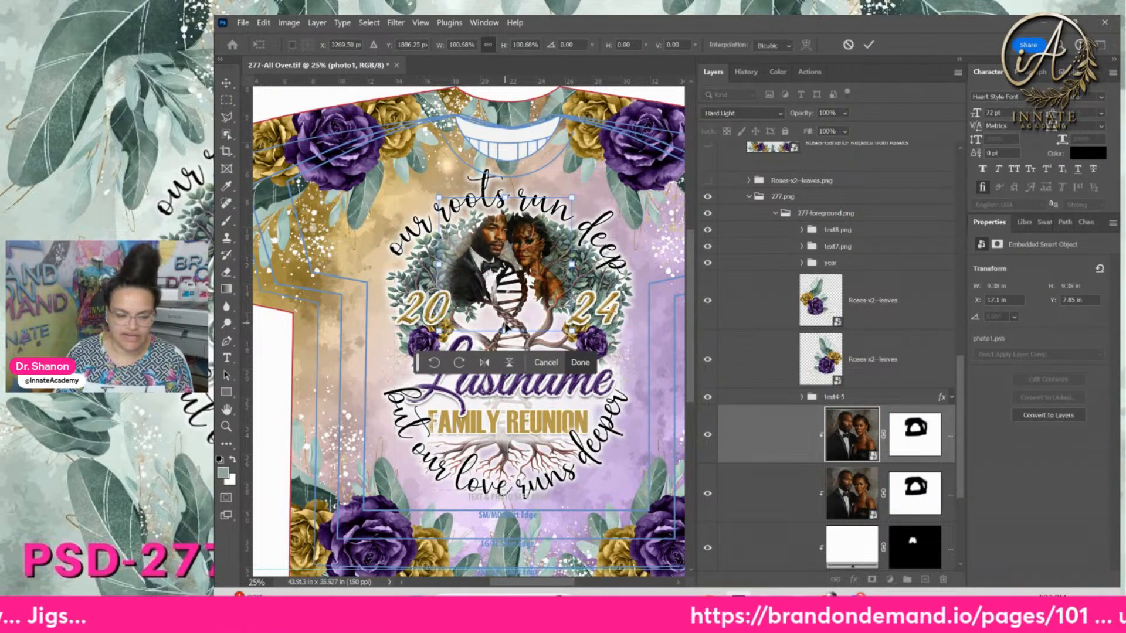
left_click_drag(505, 329, 504, 324)
left_click_drag(528, 261, 530, 267)
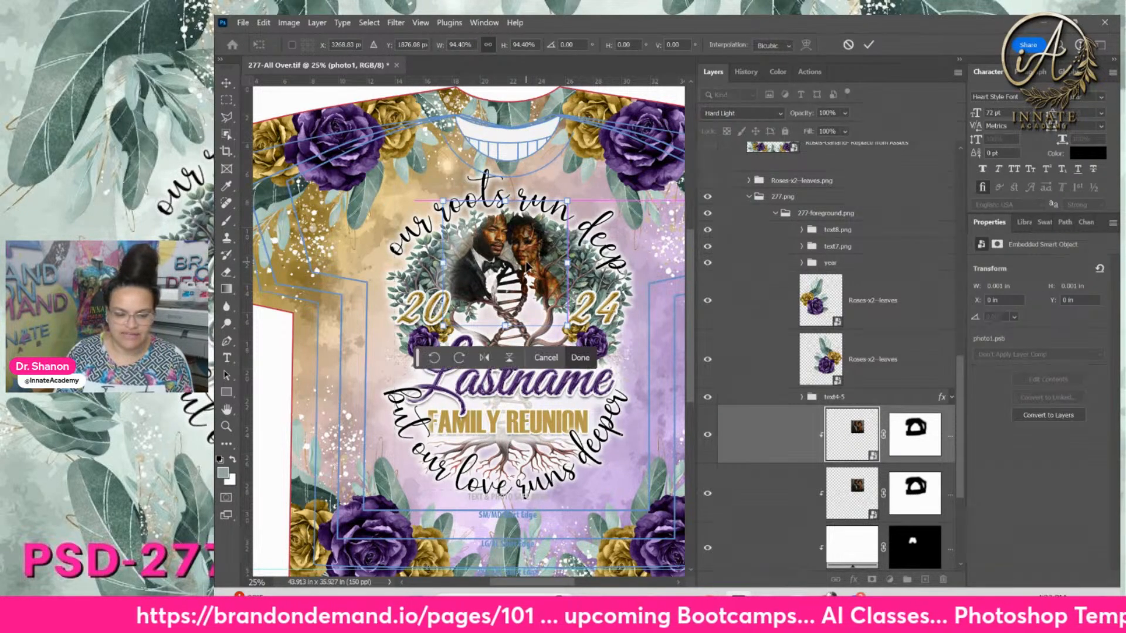
key("Return")
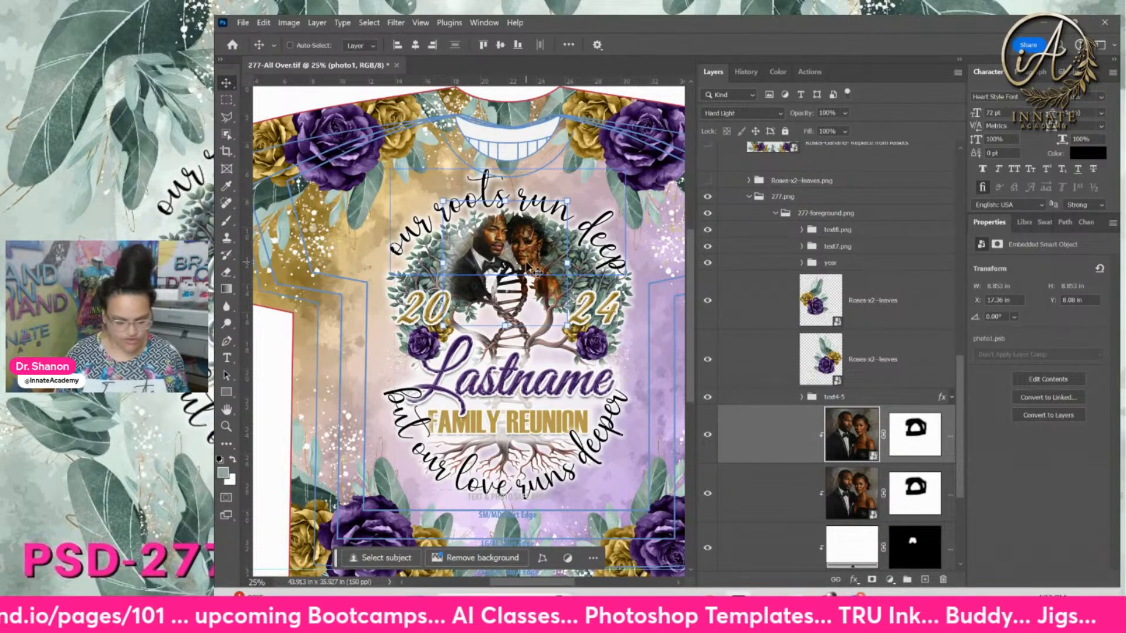
key("ctrl+equal")
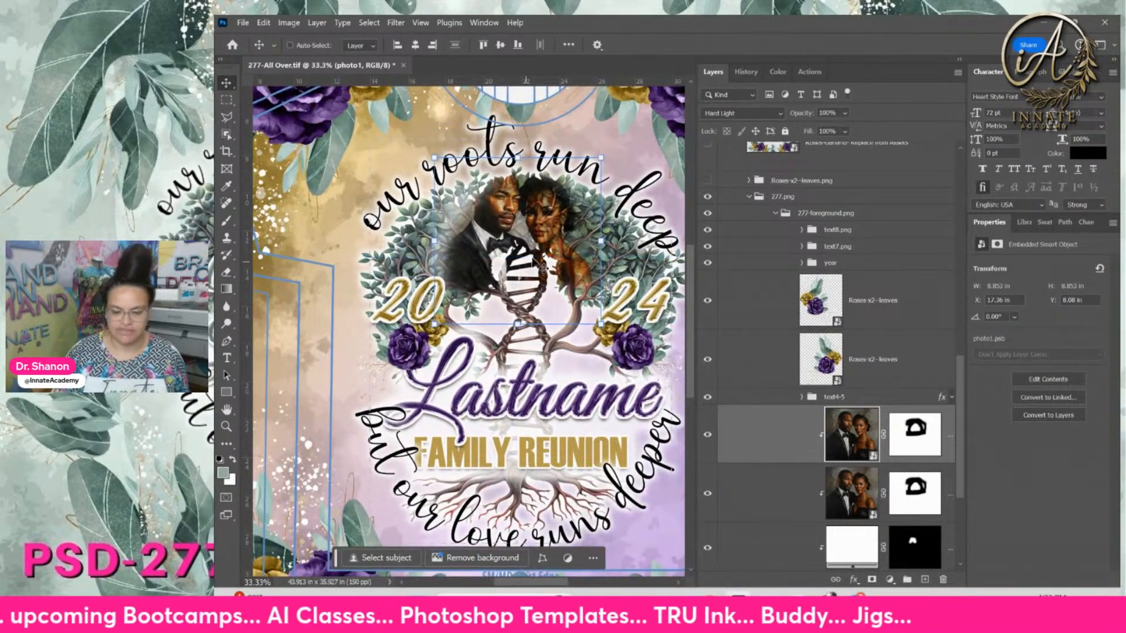
Move the Spotlight for face mask up and right so it glows behind the faces
left_click(806, 554)
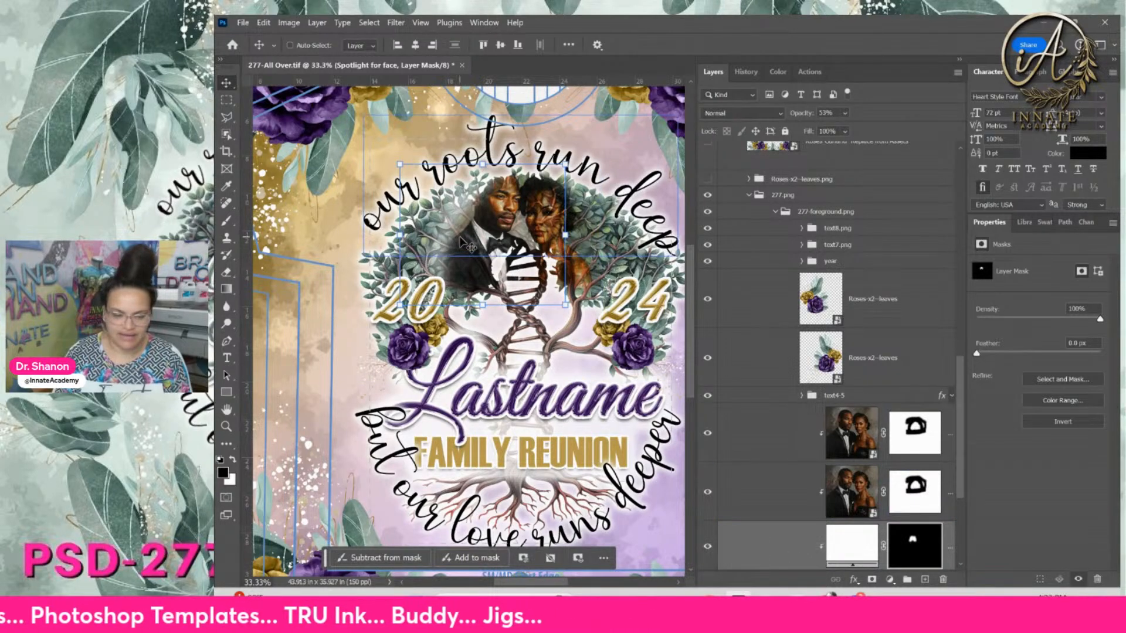
left_click_drag(460, 222, 524, 305)
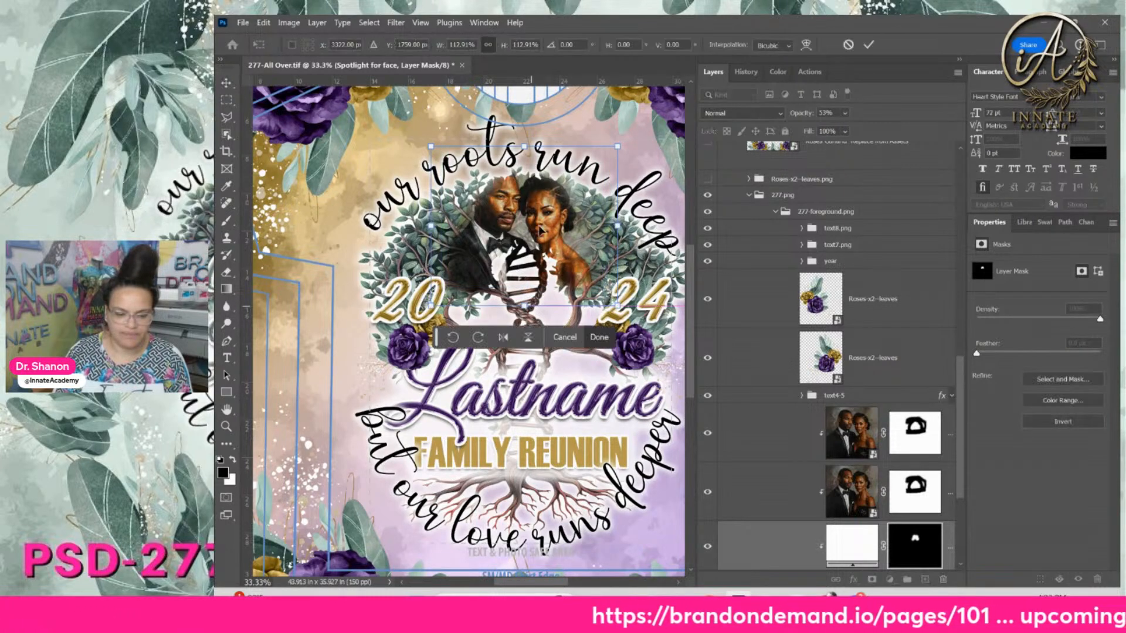
left_click_drag(539, 230, 534, 227)
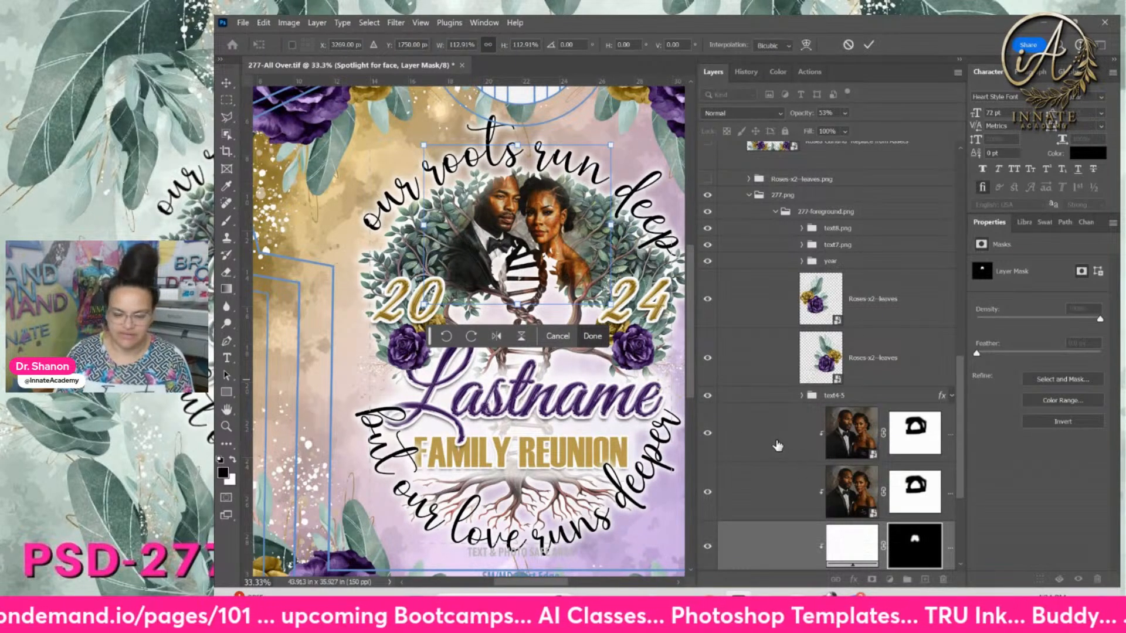
key("Return")
left_click(851, 432)
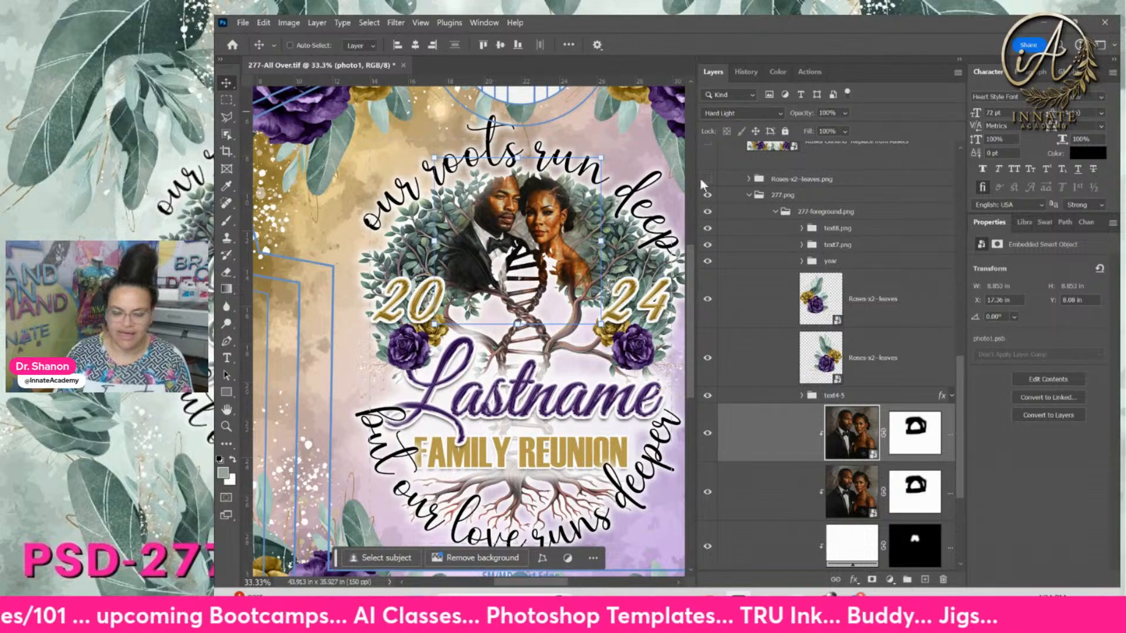
Set the lower photo1 copy's opacity to 5%
left_click(772, 477)
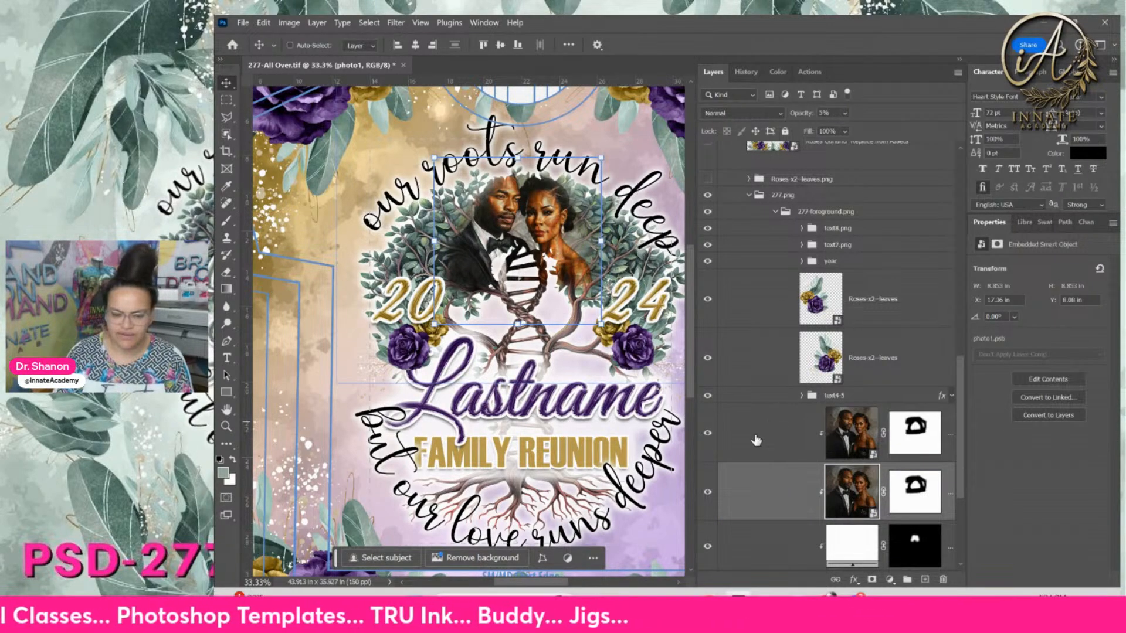
left_click(845, 115)
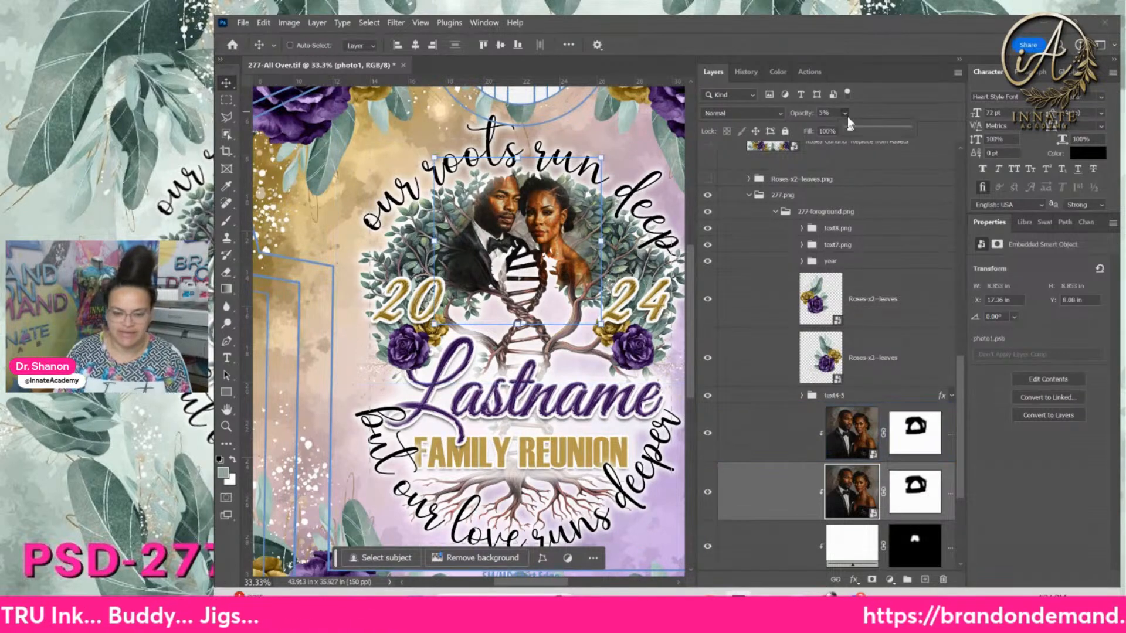
left_click_drag(857, 125, 878, 125)
left_click(707, 437)
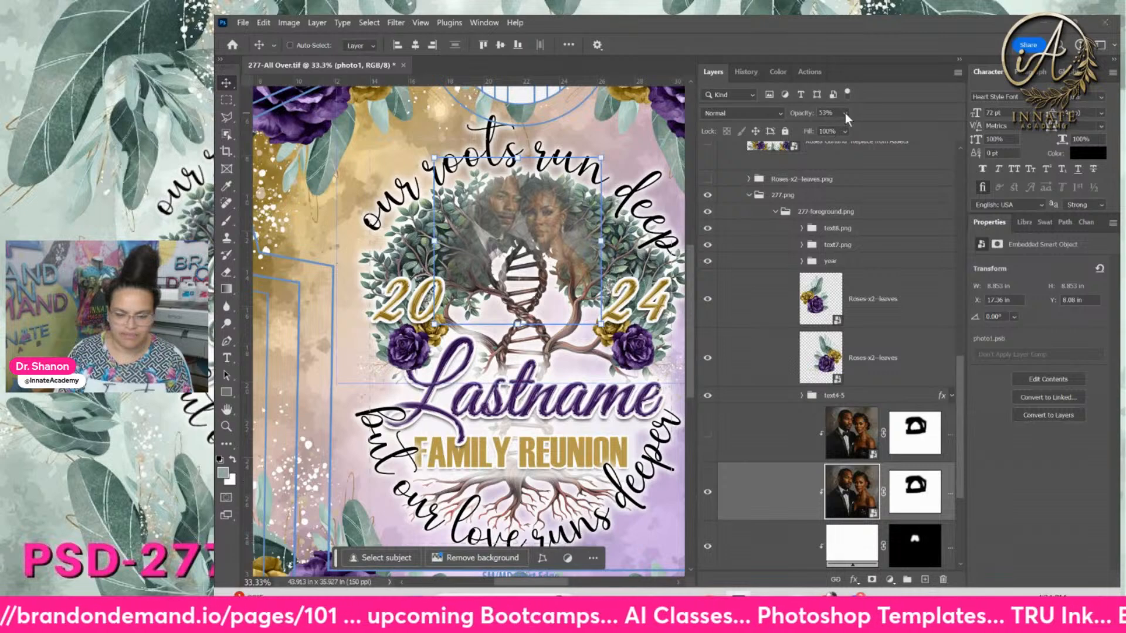
left_click(845, 131)
left_click_drag(877, 129, 873, 129)
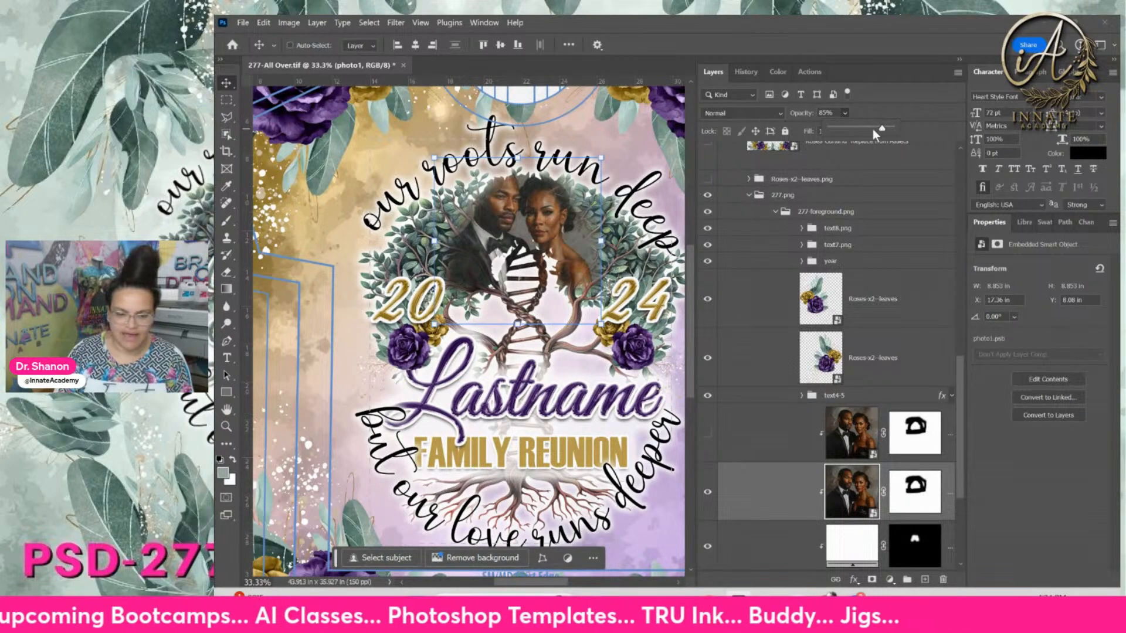
left_click(707, 435)
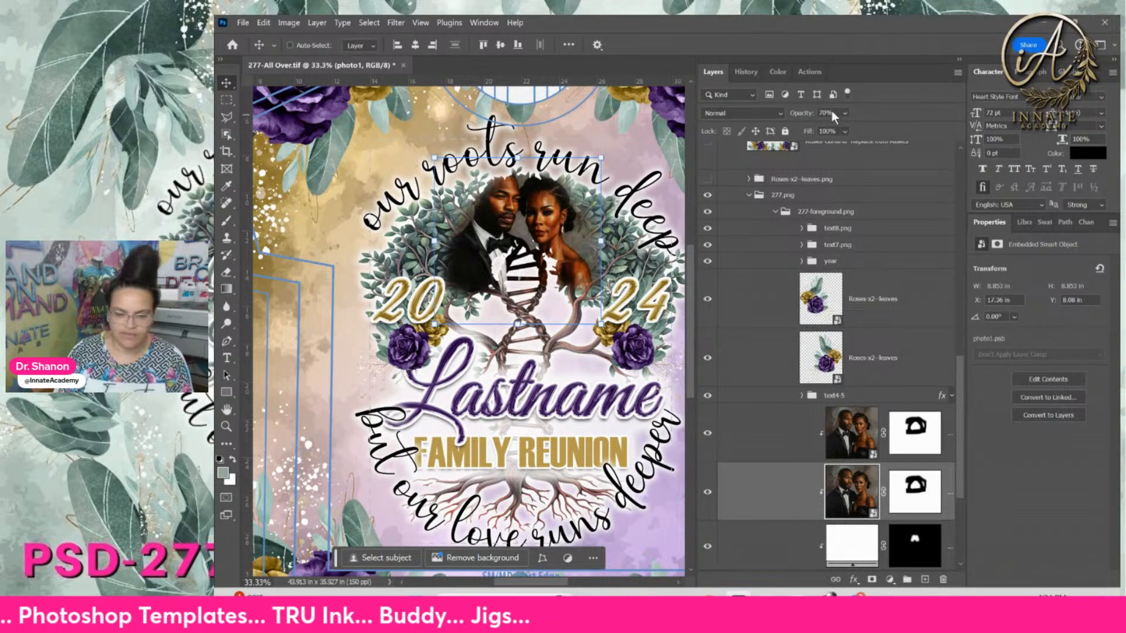
left_click_drag(833, 112, 816, 106)
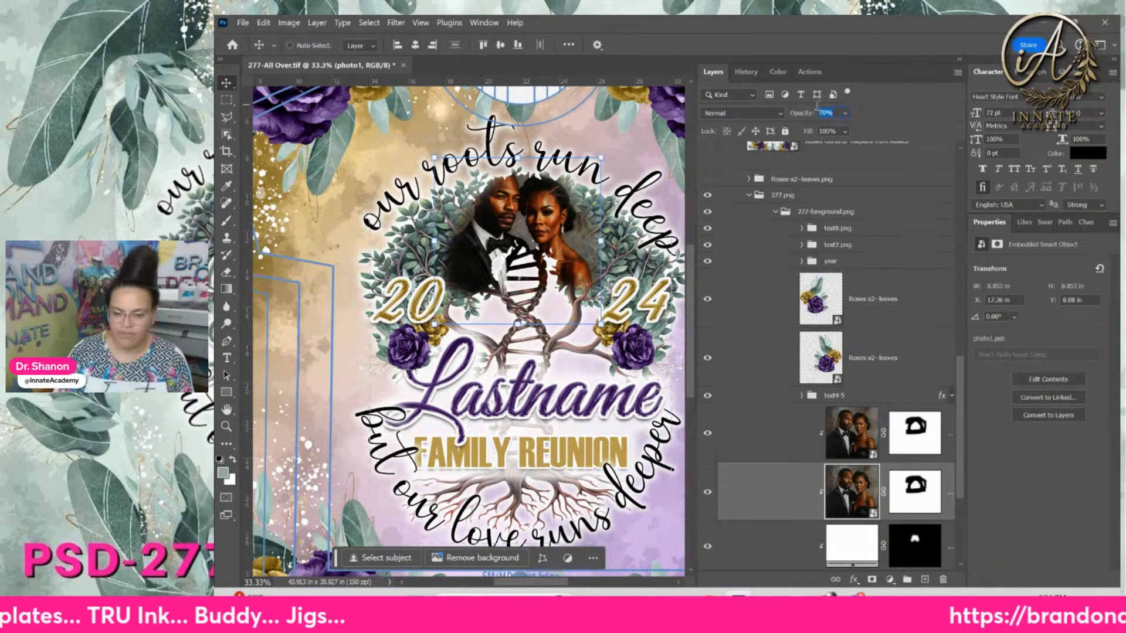
type("5")
key("Return")
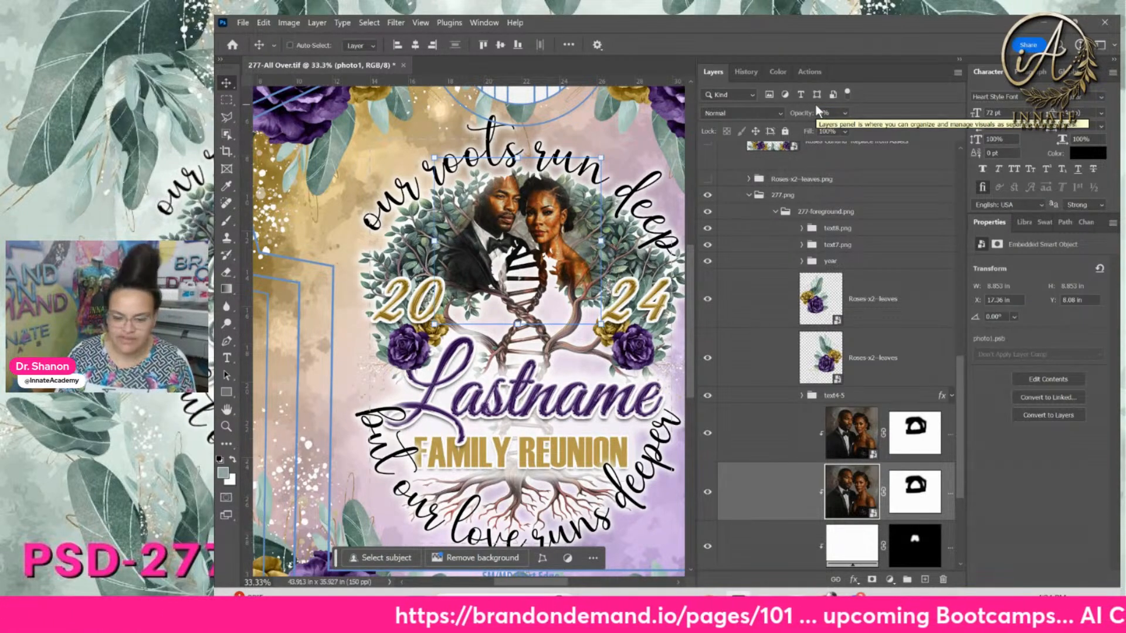
Lower the Spotlight for face layer's opacity from 73% to about 50%
scroll(867, 504, "down", 2)
left_click(867, 519)
left_click(861, 478)
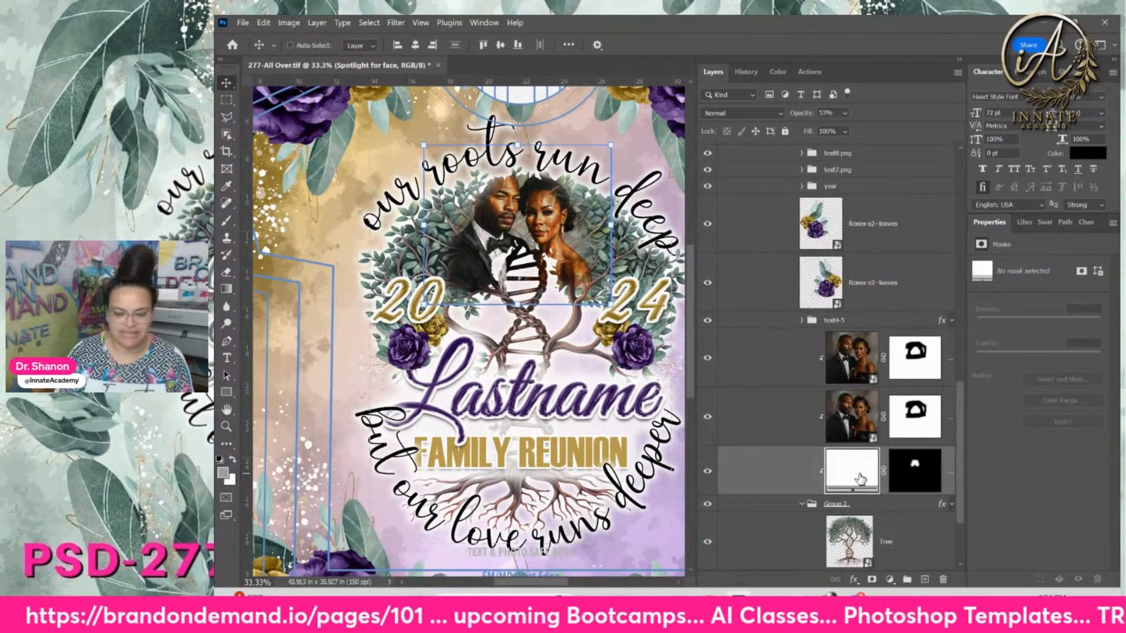
left_click(844, 114)
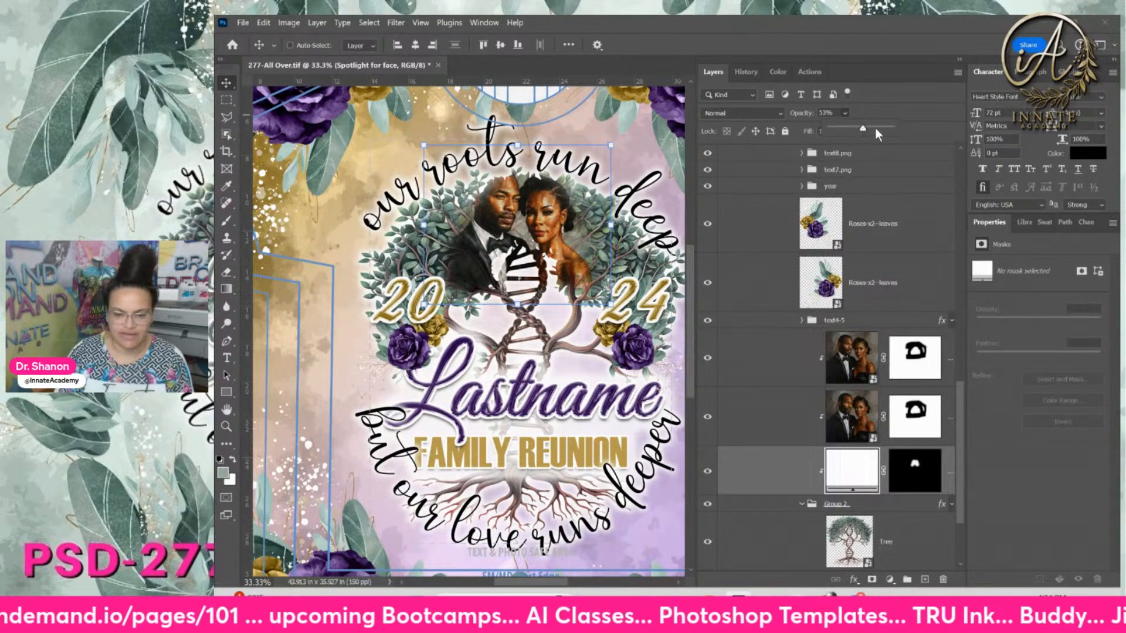
left_click_drag(881, 129, 900, 127)
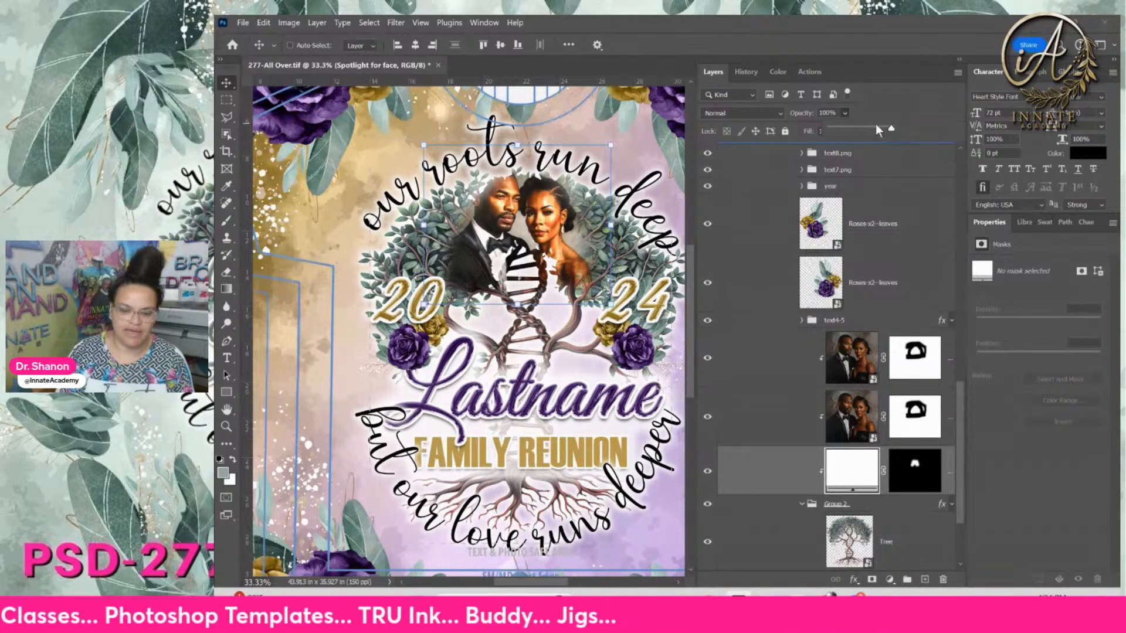
left_click(876, 127)
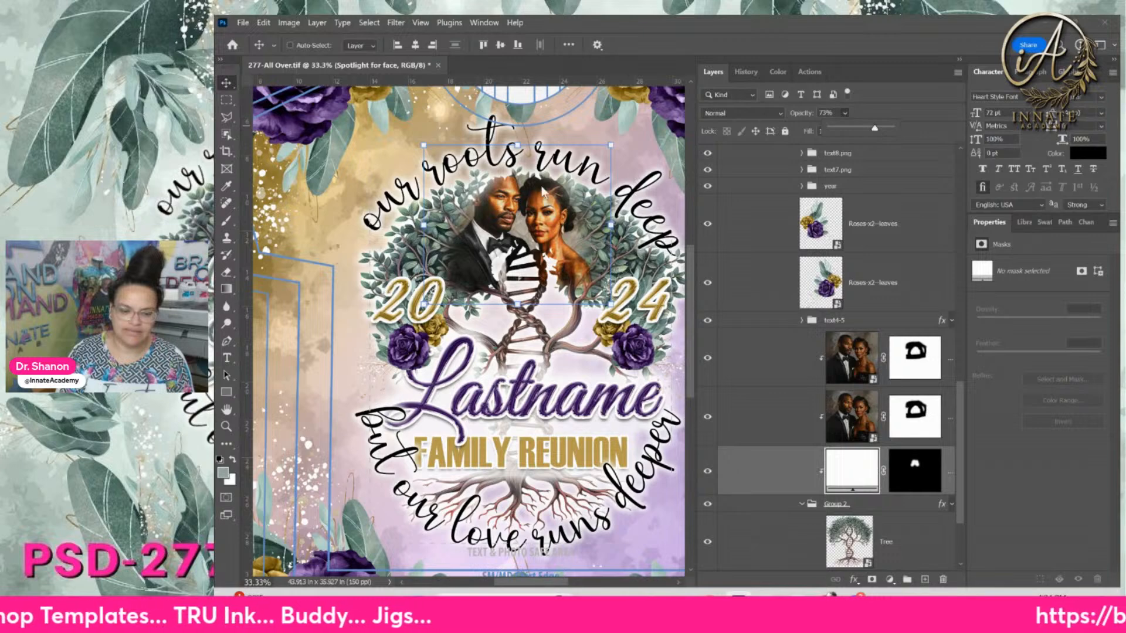
left_click(832, 113)
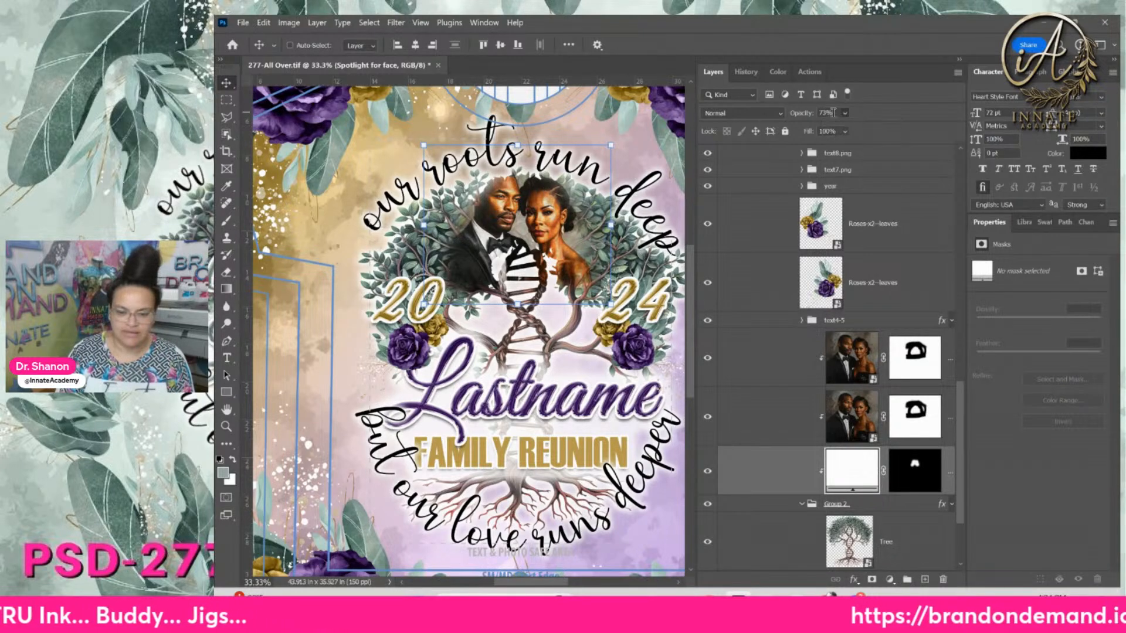
left_click_drag(833, 113, 815, 112)
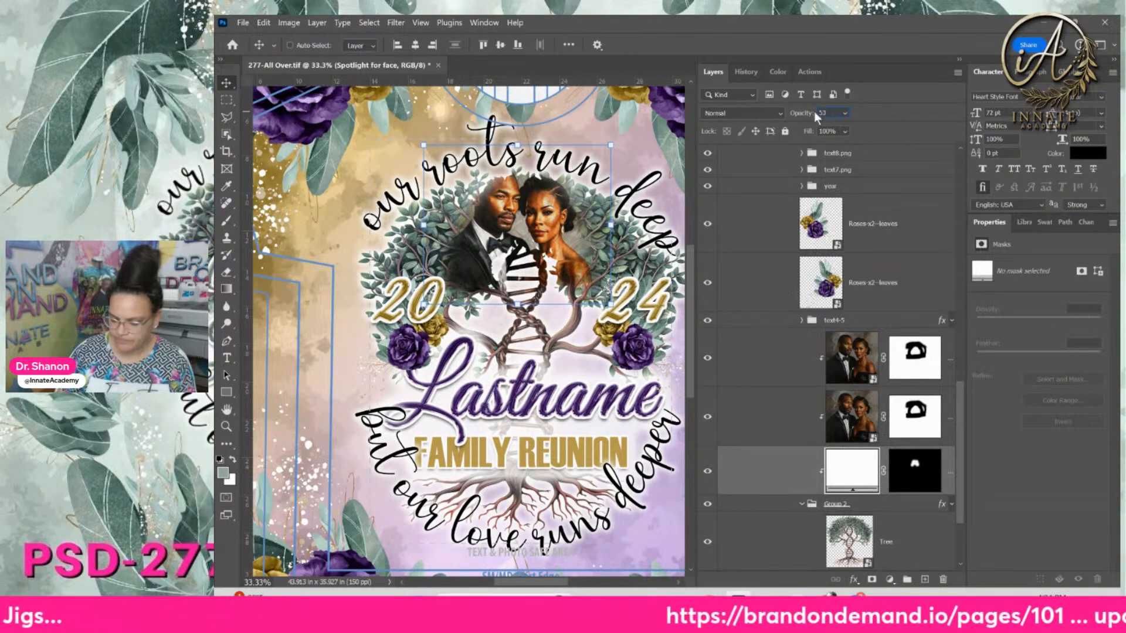
key("shift+Down")
key("shift+Down")
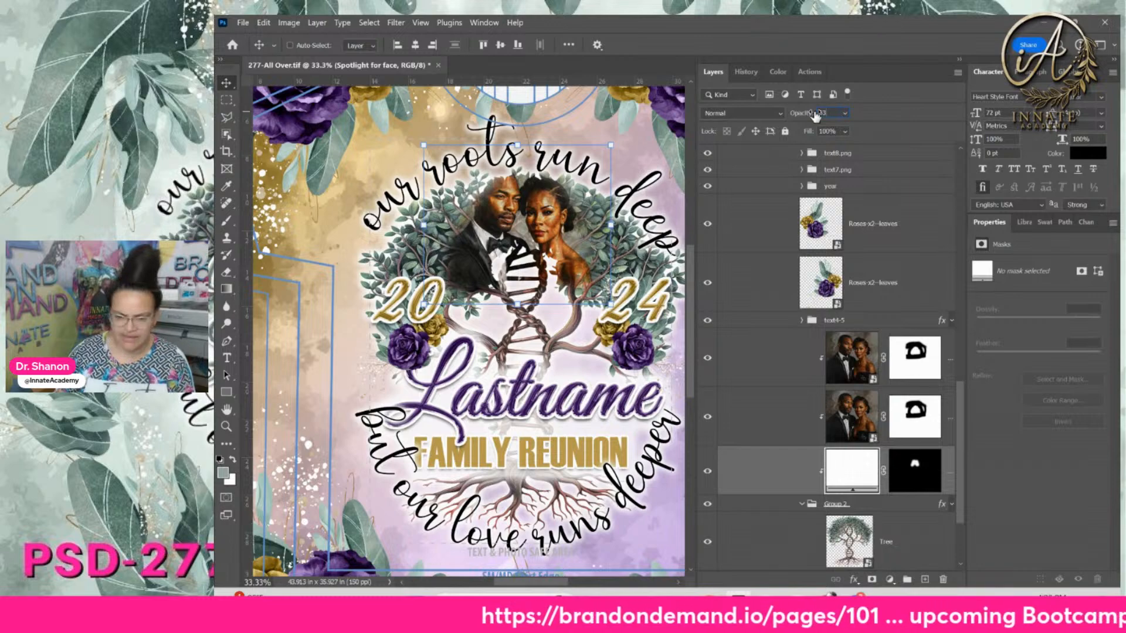
left_click(921, 370)
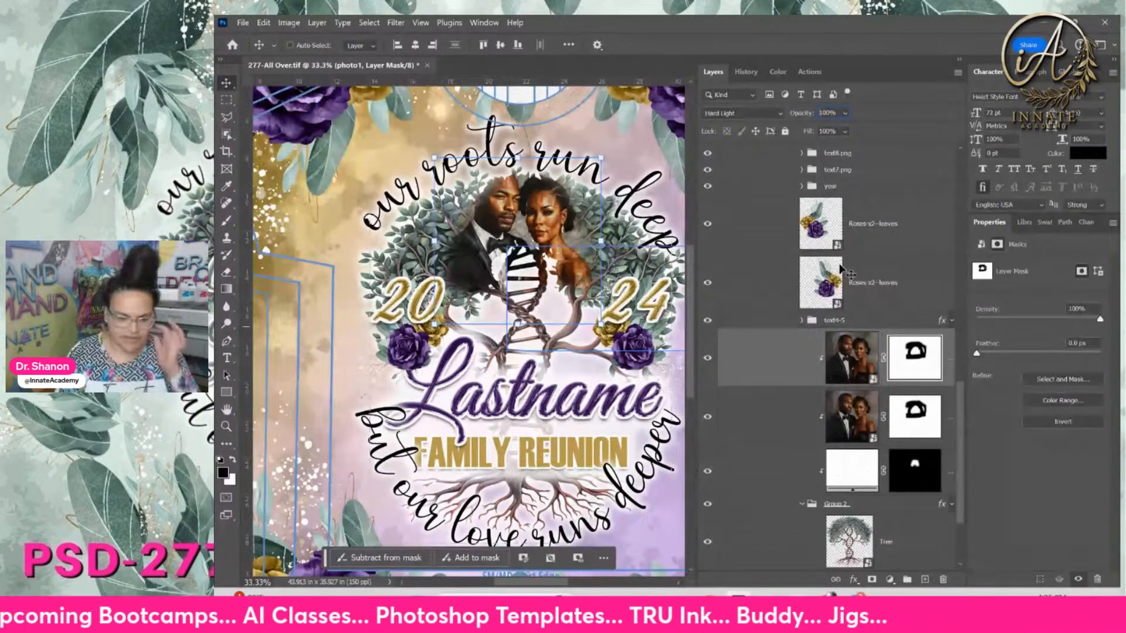
Scale the upper couple photo down to about 91% (8.072 in wide)
left_click(862, 273)
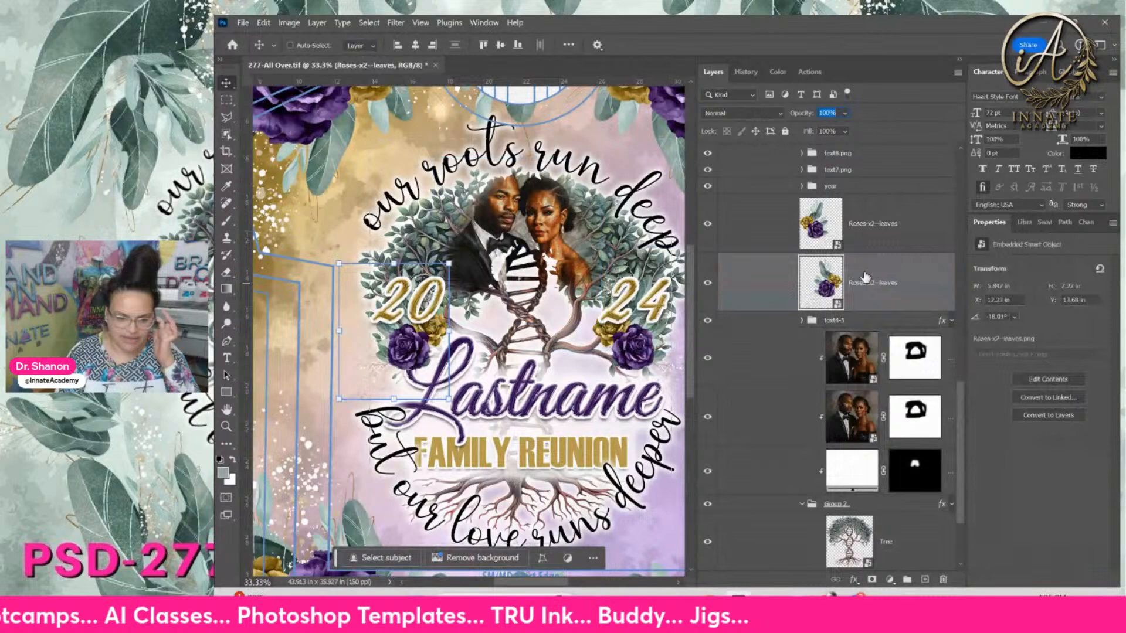
left_click(861, 367)
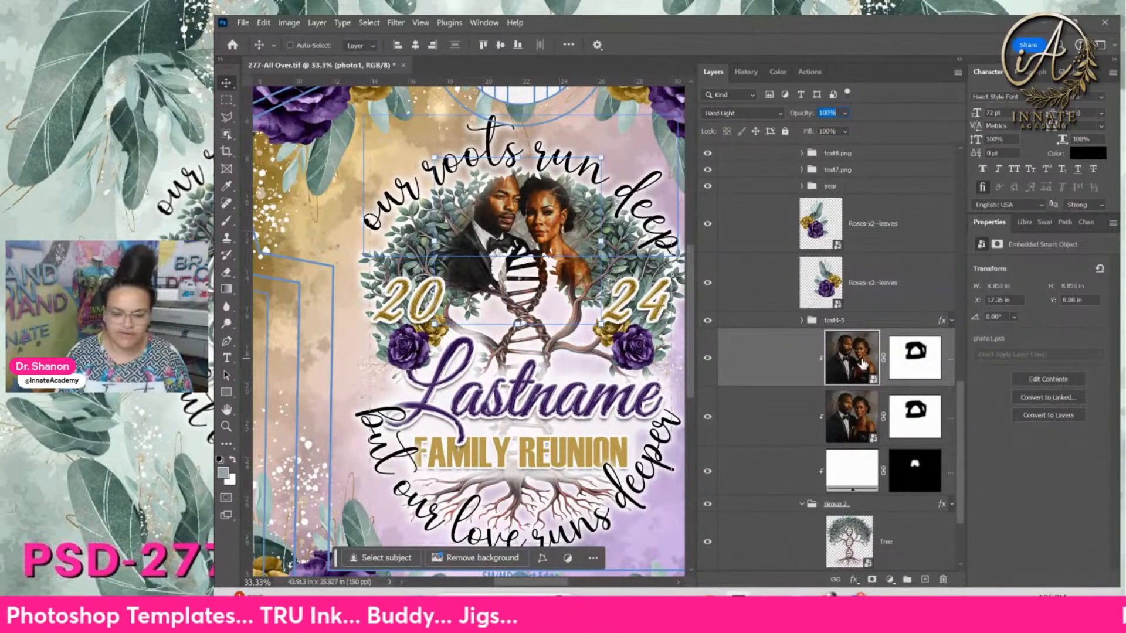
left_click(569, 45)
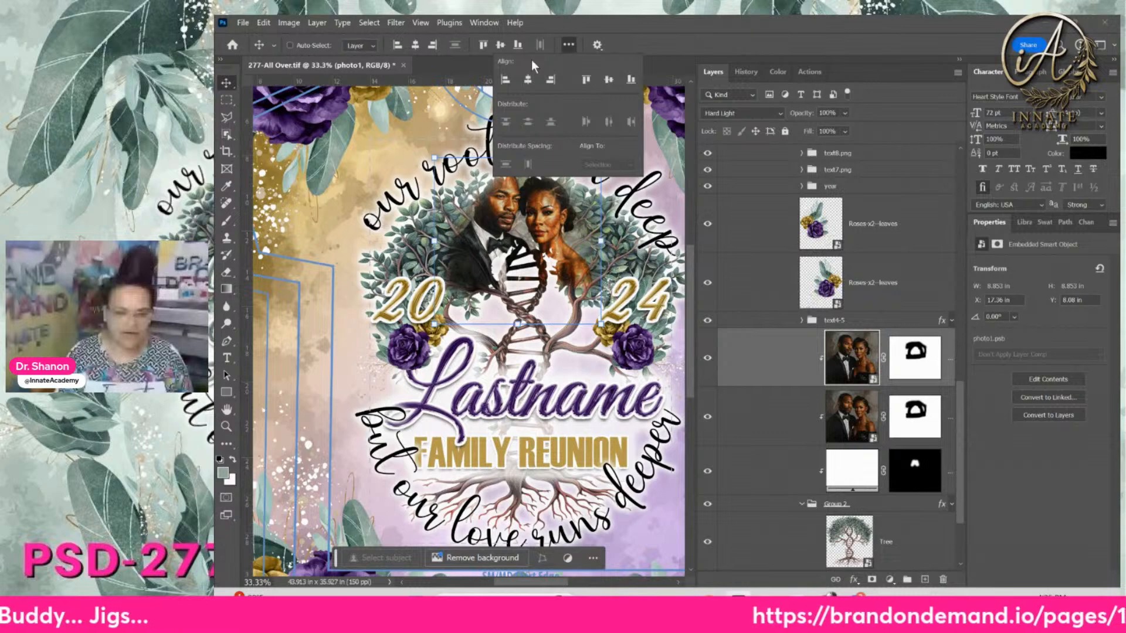
left_click(597, 46)
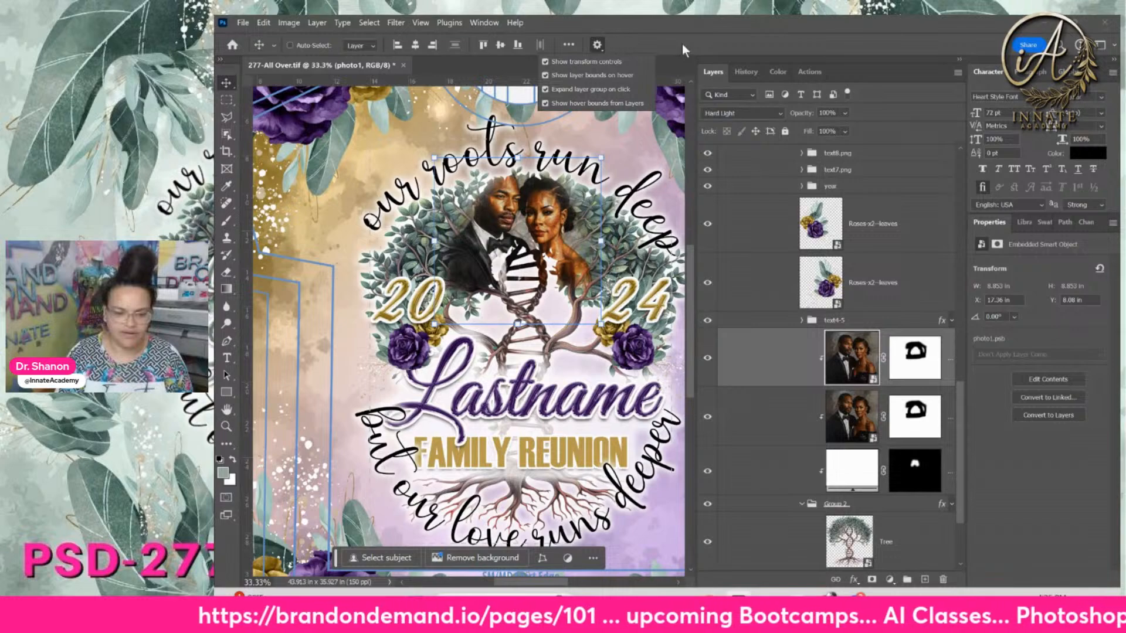
left_click(518, 155)
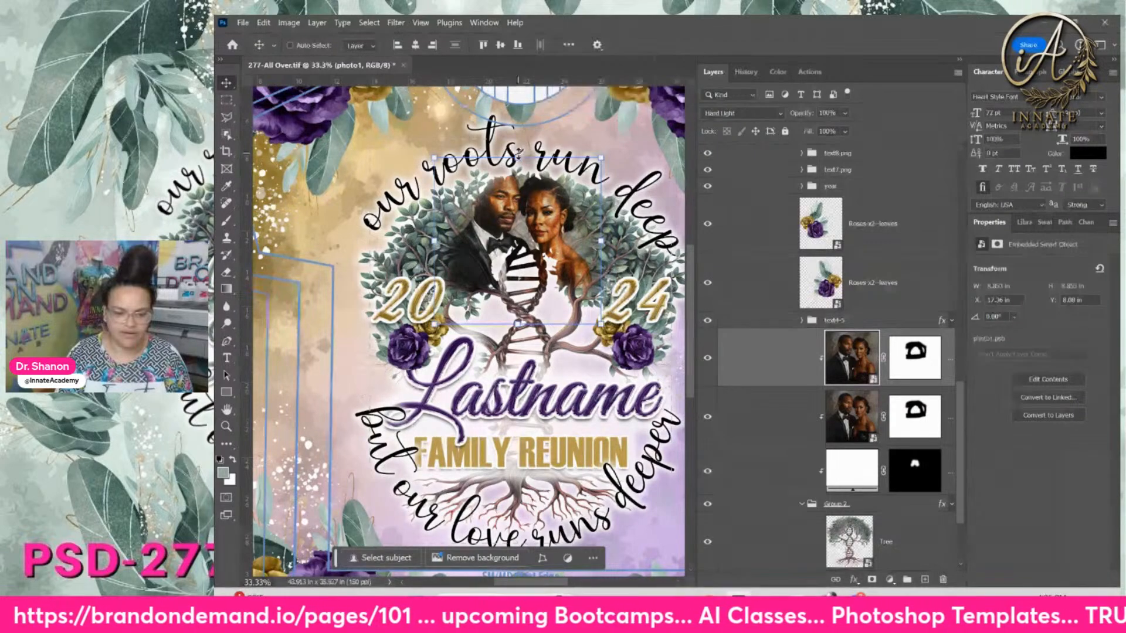
left_click(519, 155)
left_click_drag(519, 154, 522, 176)
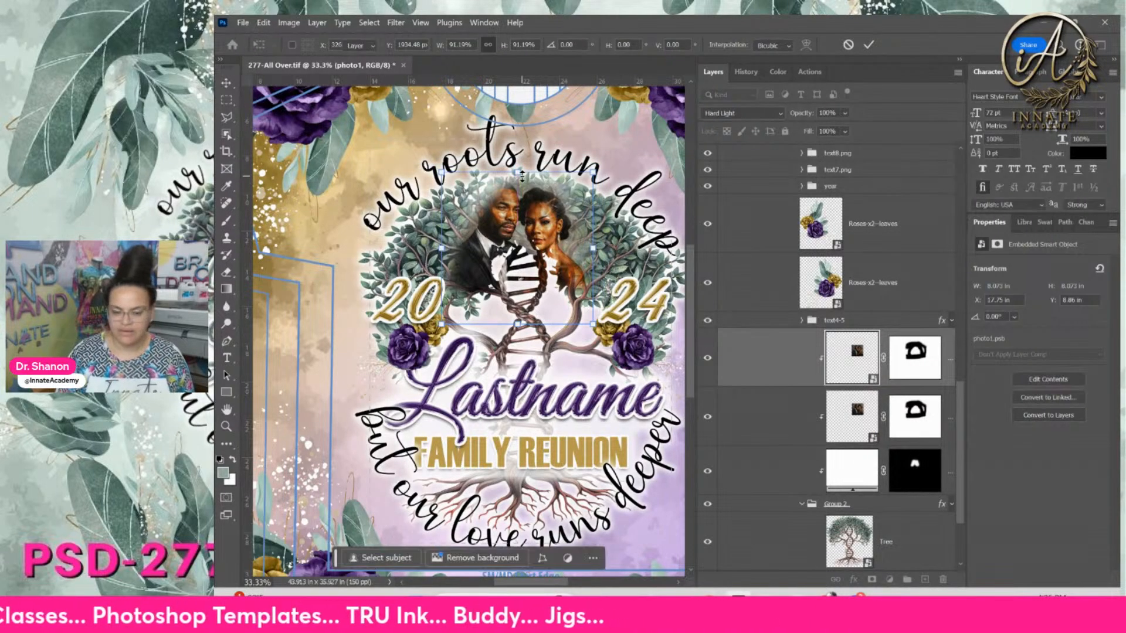
key("Return")
left_click(920, 366)
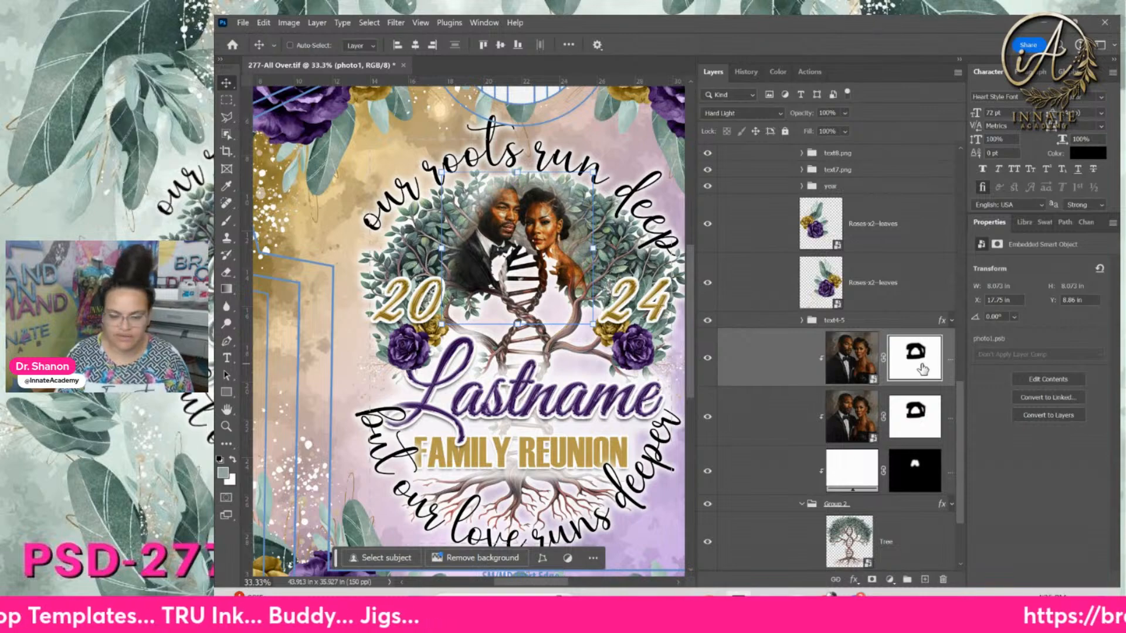
right_click(920, 365)
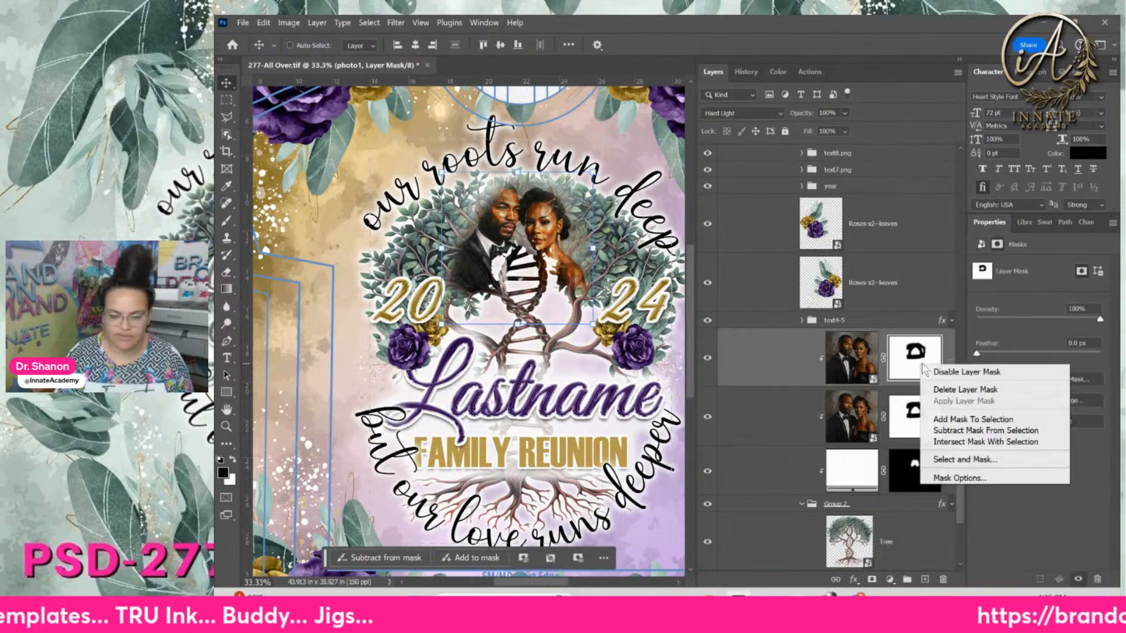
Delete the layer masks from both photo1 copies and target only the upper copy
left_click(945, 390)
right_click(923, 412)
left_click(941, 431)
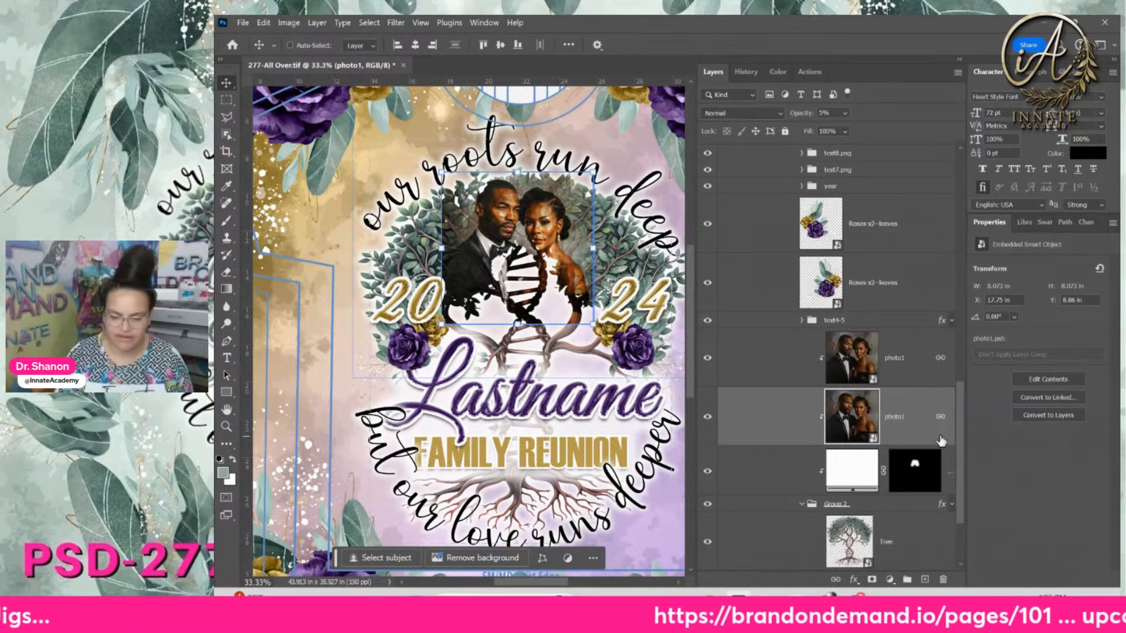
left_click(903, 377)
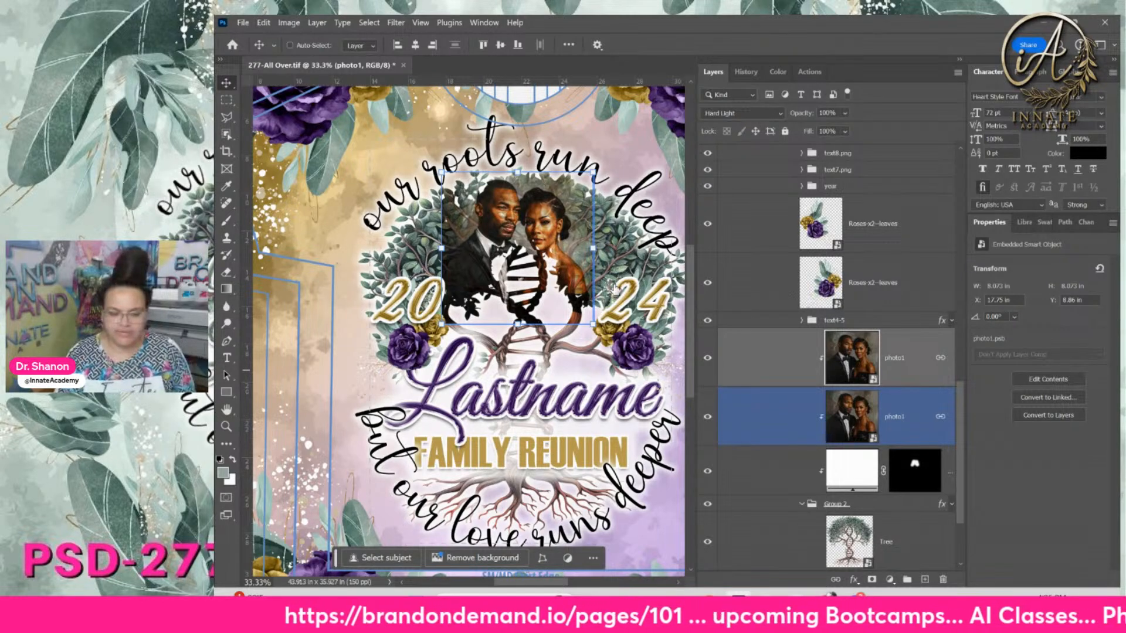
left_click(907, 356)
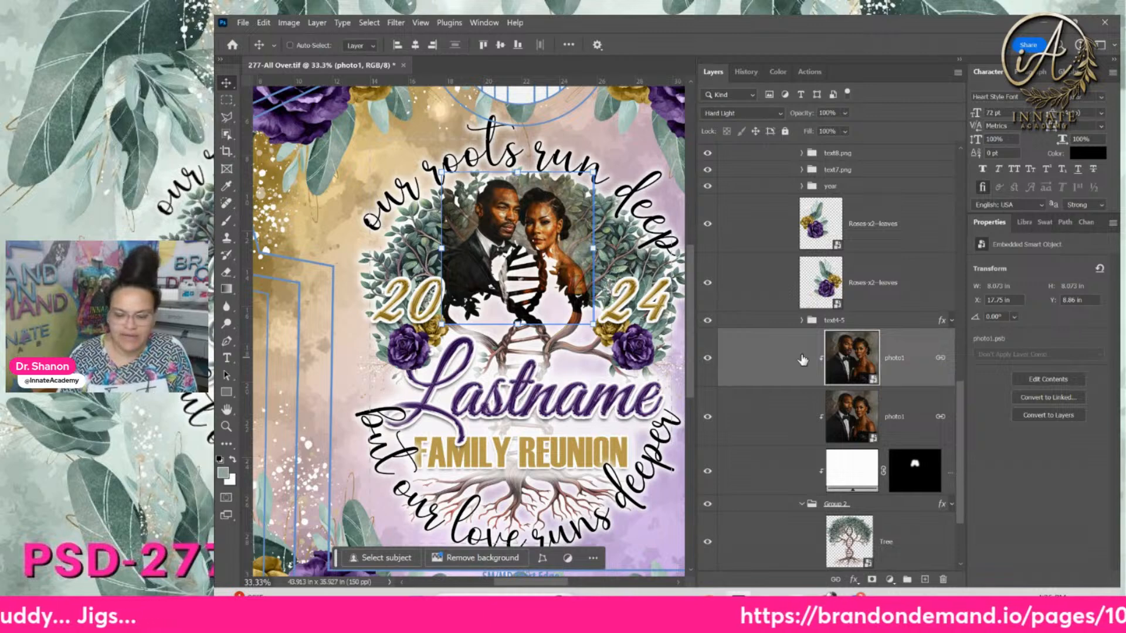
left_click(872, 580)
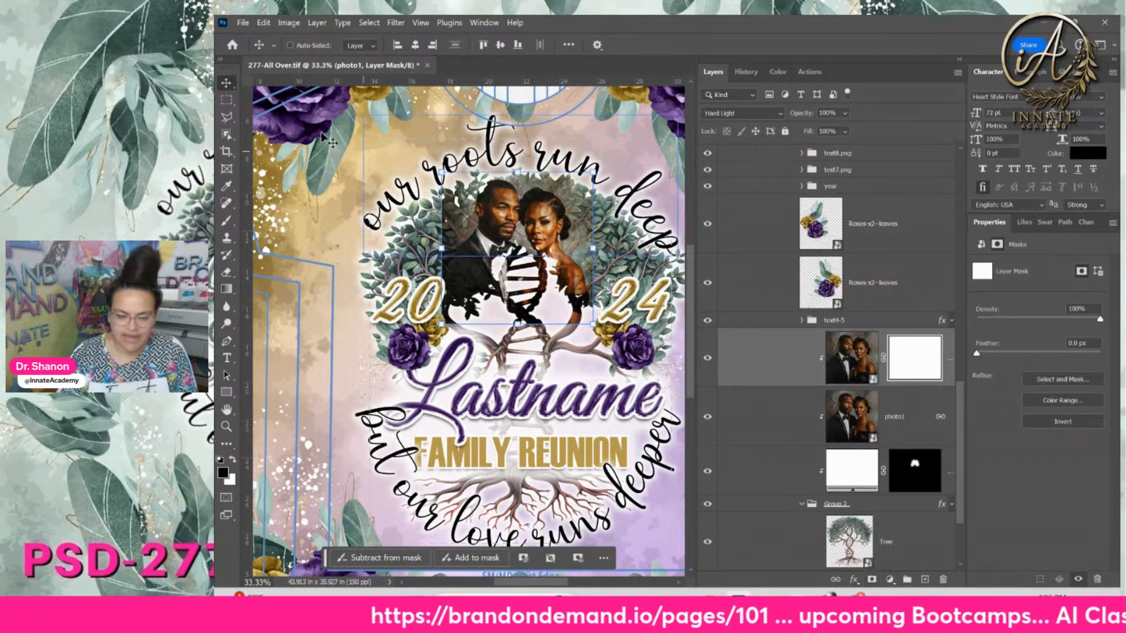
Set up a small Soft Round brush at 0% hardness painting black
left_click(225, 223)
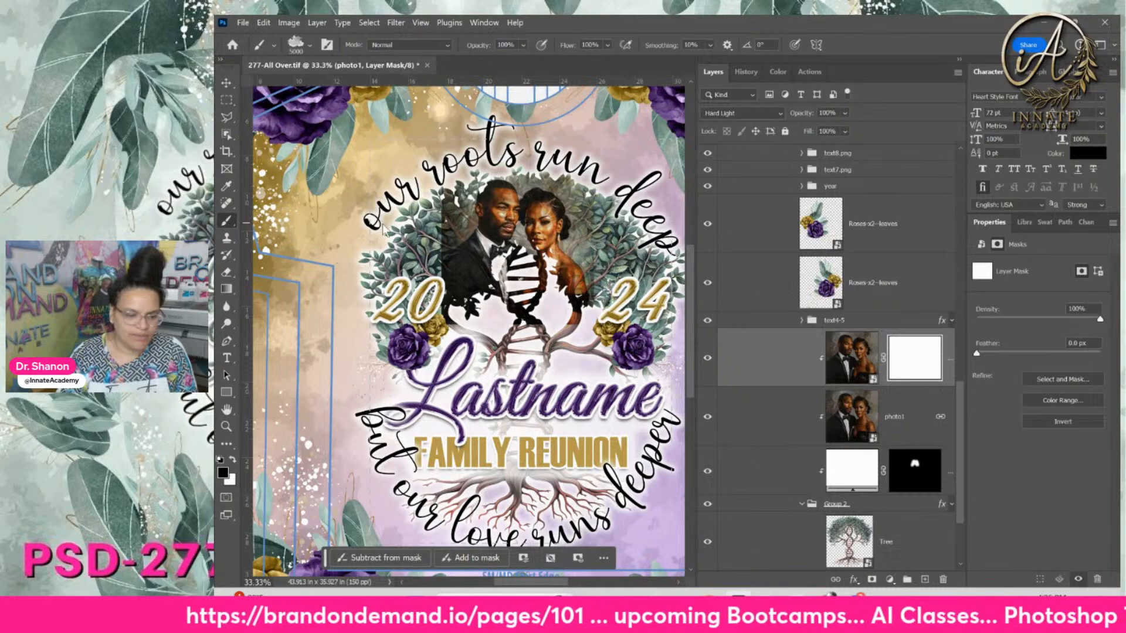
left_click(310, 47)
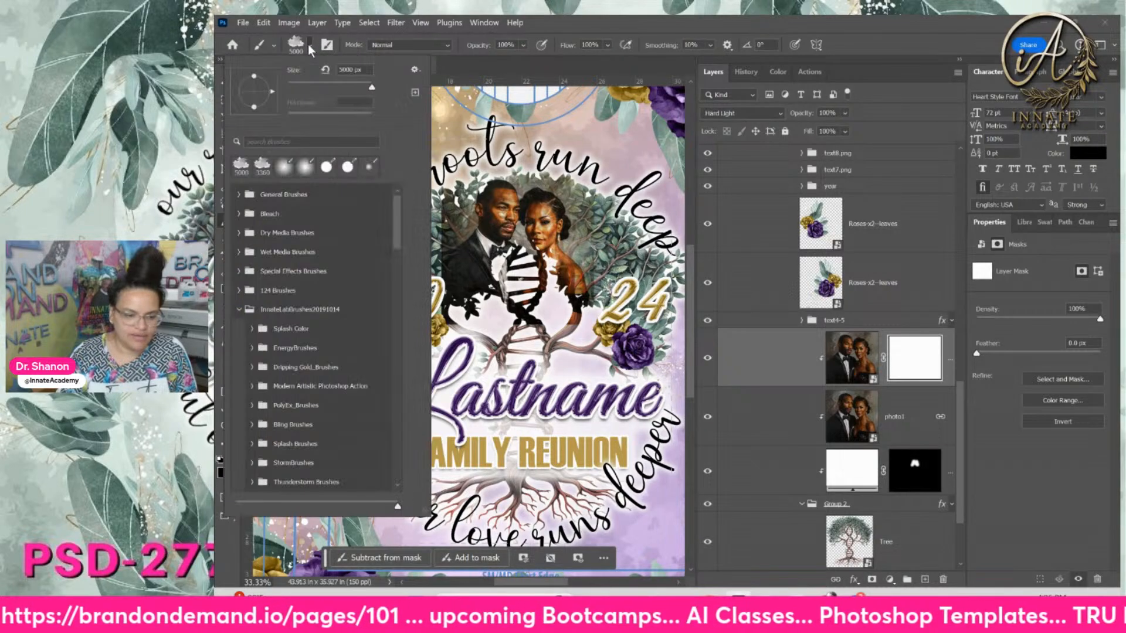
left_click(239, 194)
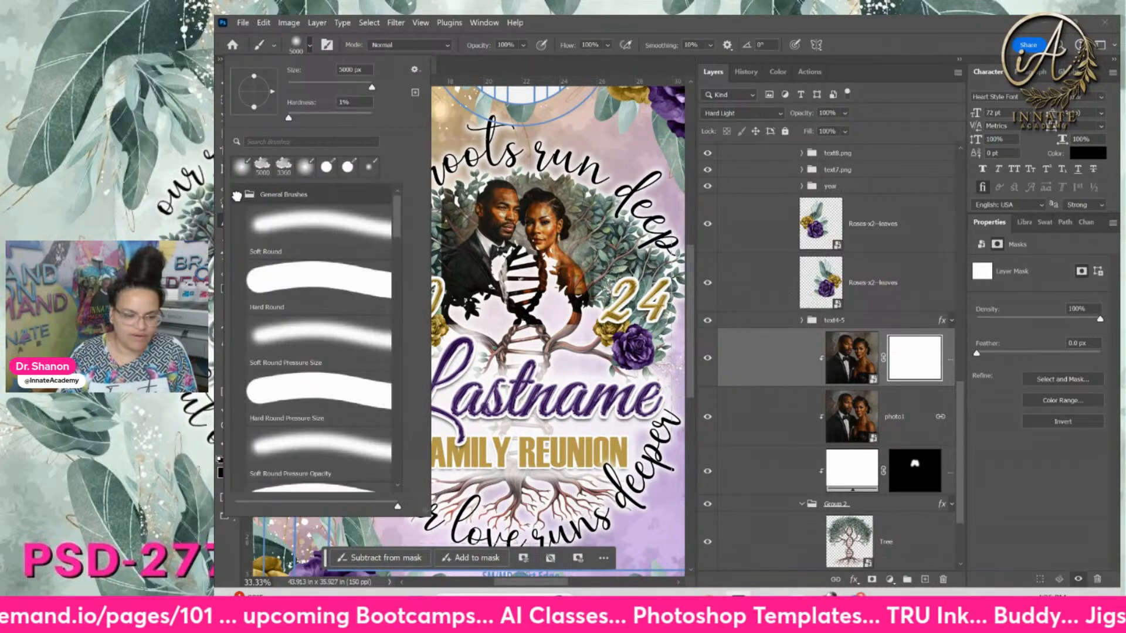
left_click(283, 234)
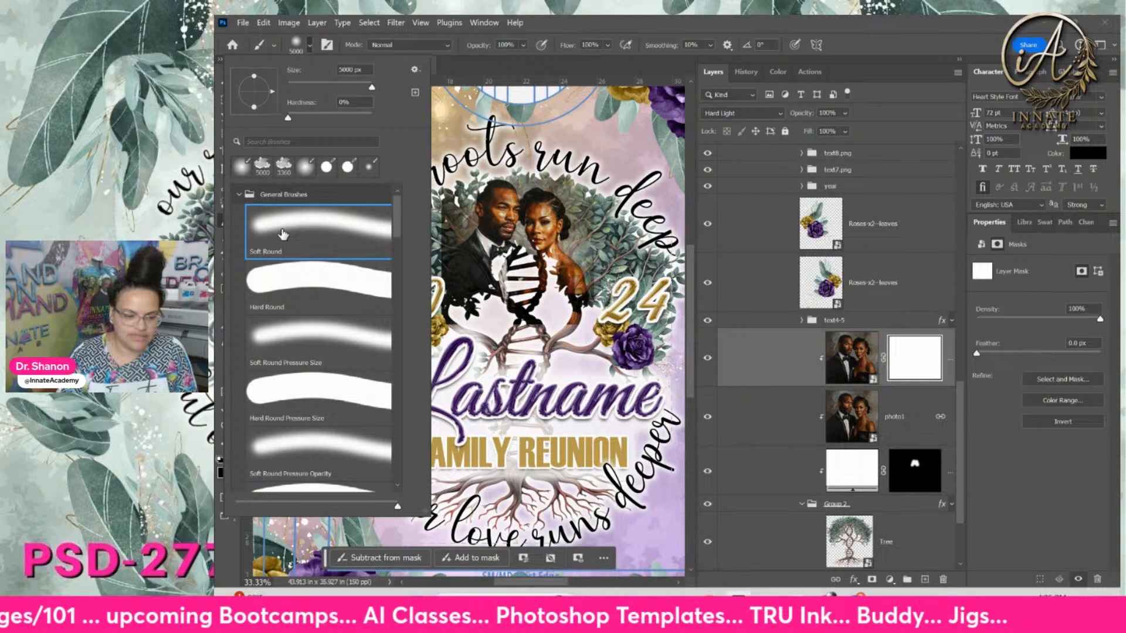
left_click(540, 42)
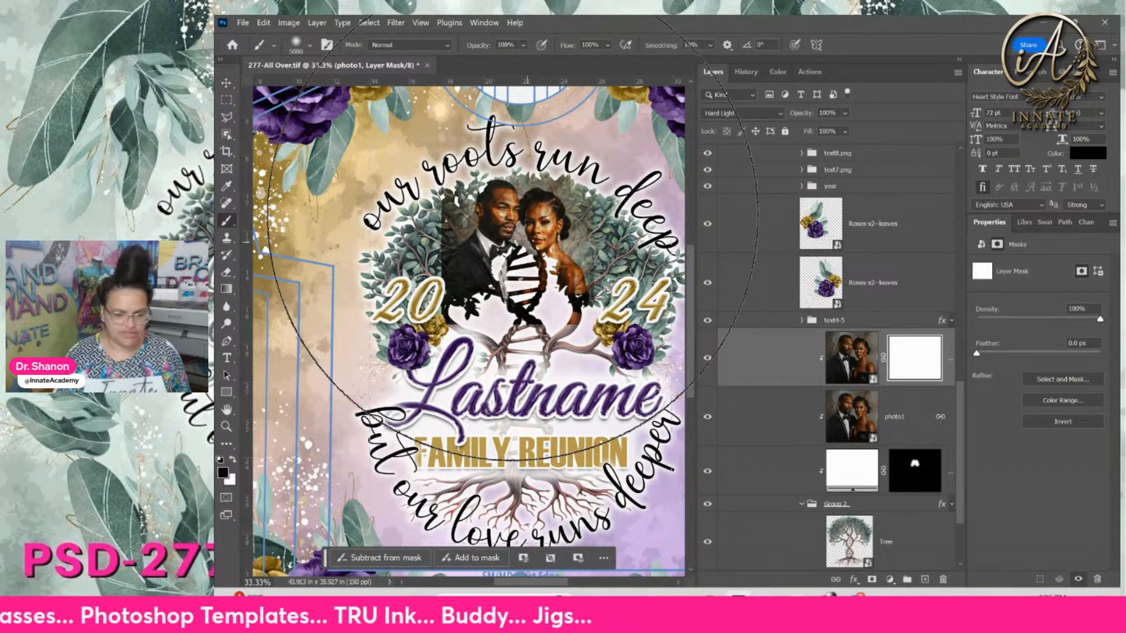
left_click_drag(529, 244, 516, 281)
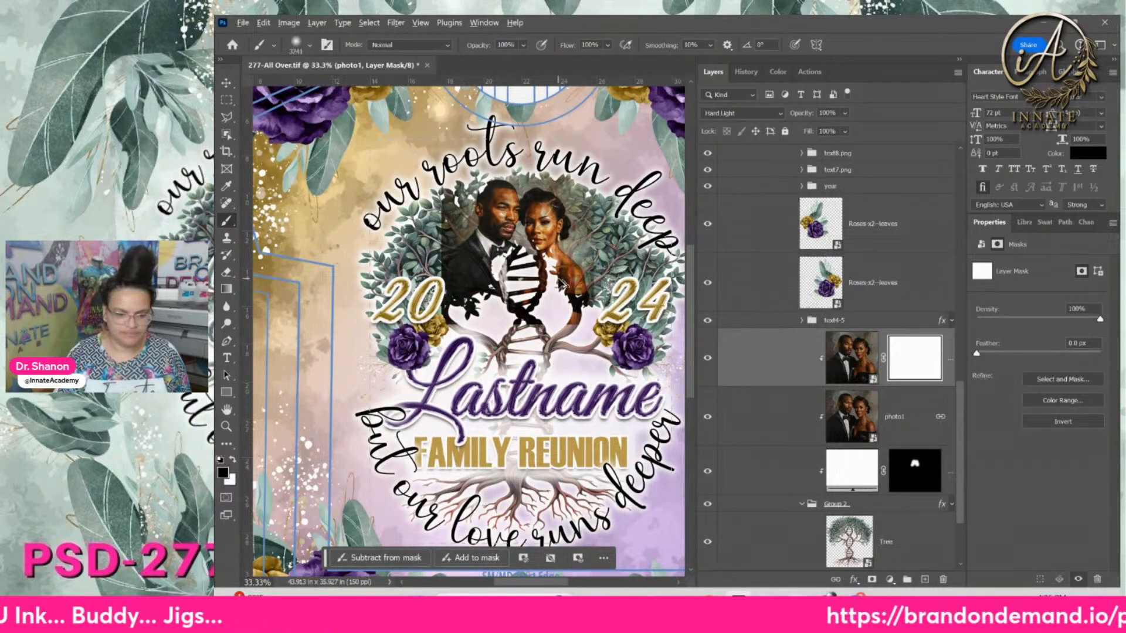
left_click(310, 46)
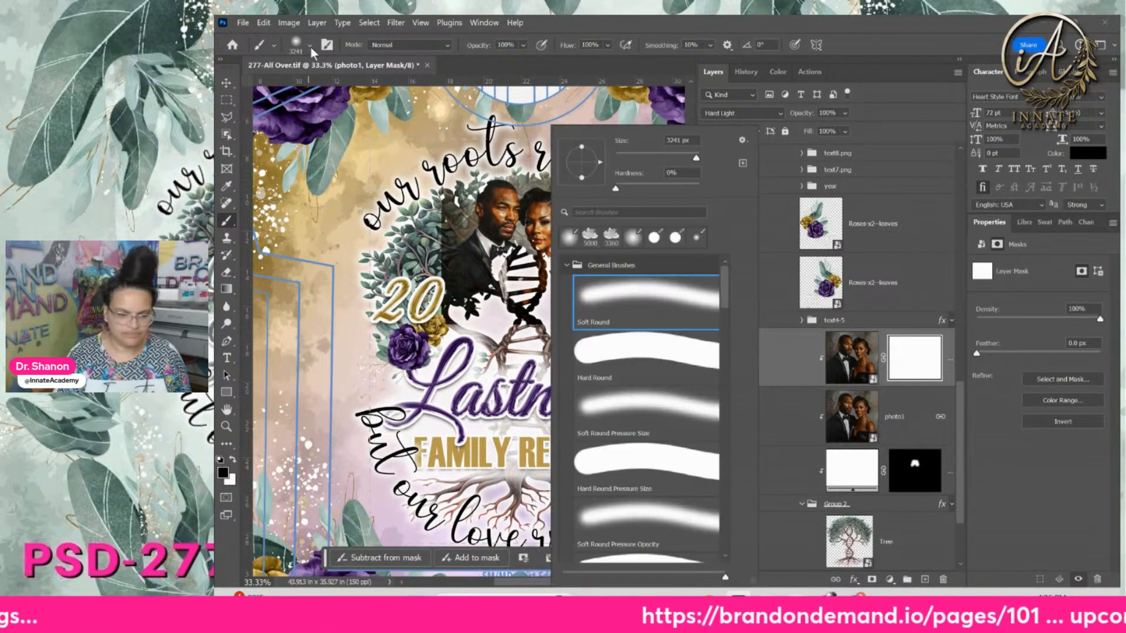
mouse_move(469, 210)
left_mouse_down()
mouse_move(604, 226)
mouse_move(432, 208)
mouse_move(216, 242)
left_mouse_up()
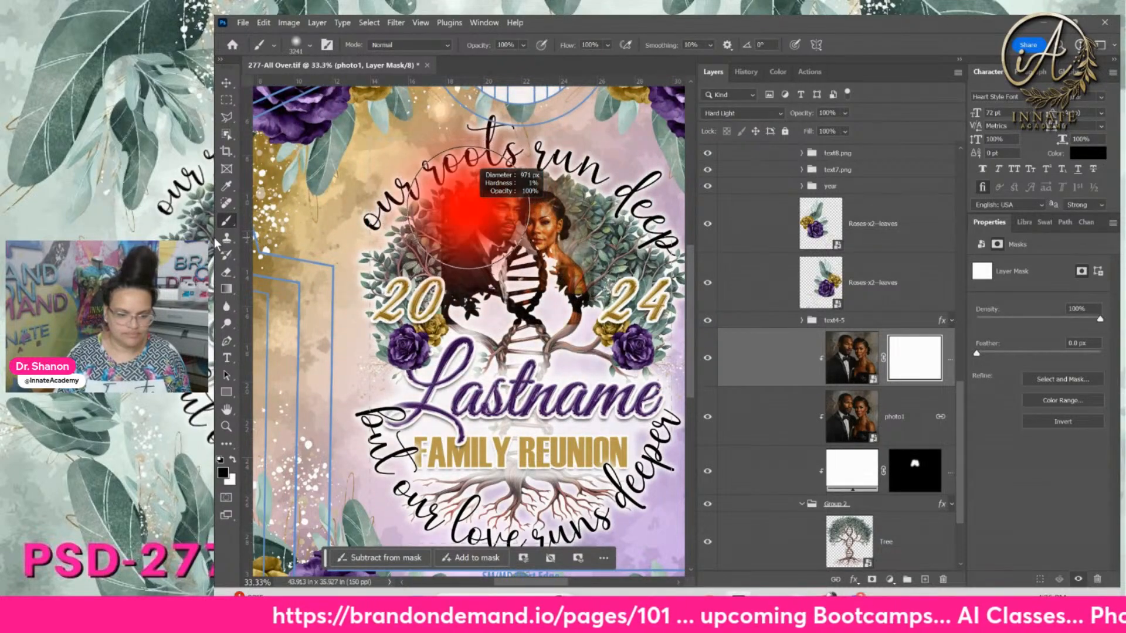
left_click_drag(586, 259, 538, 251)
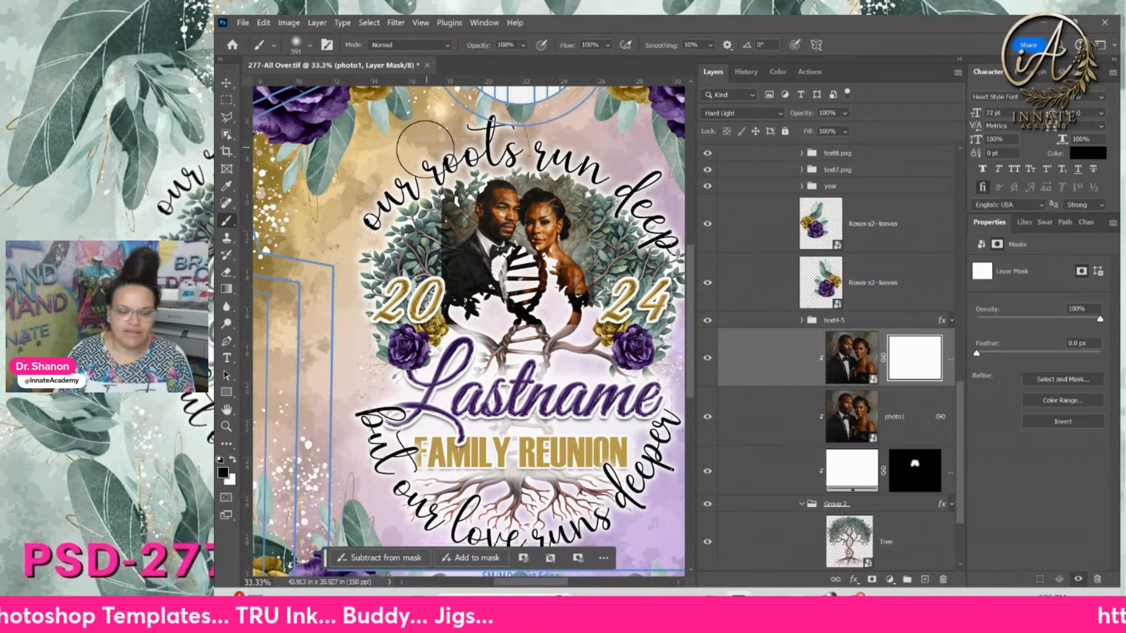
key("x")
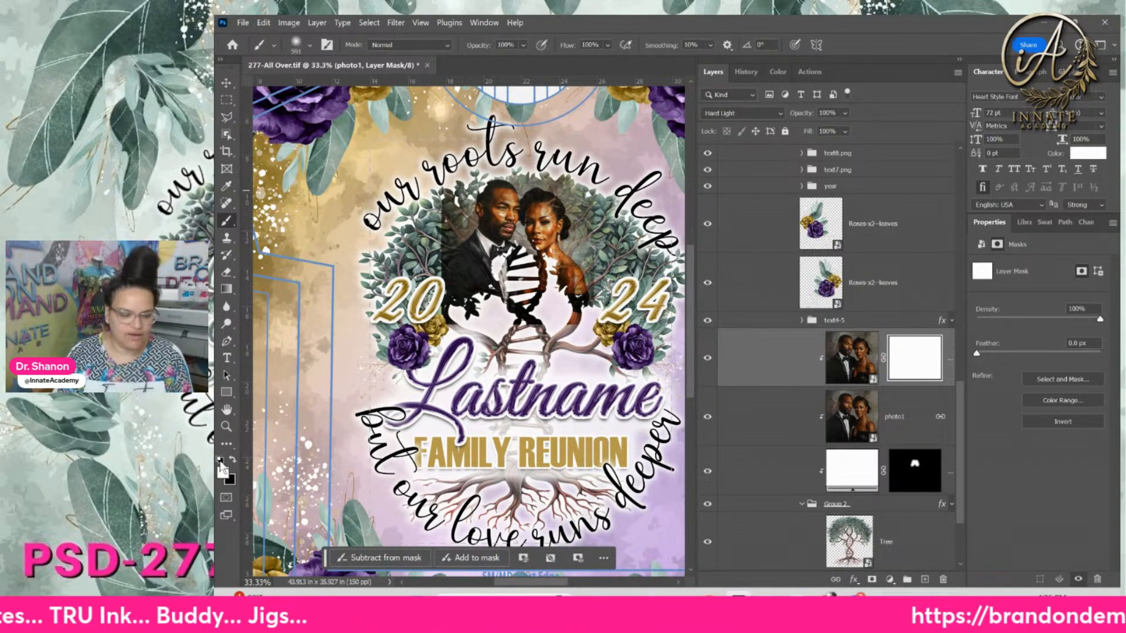
left_click(234, 461)
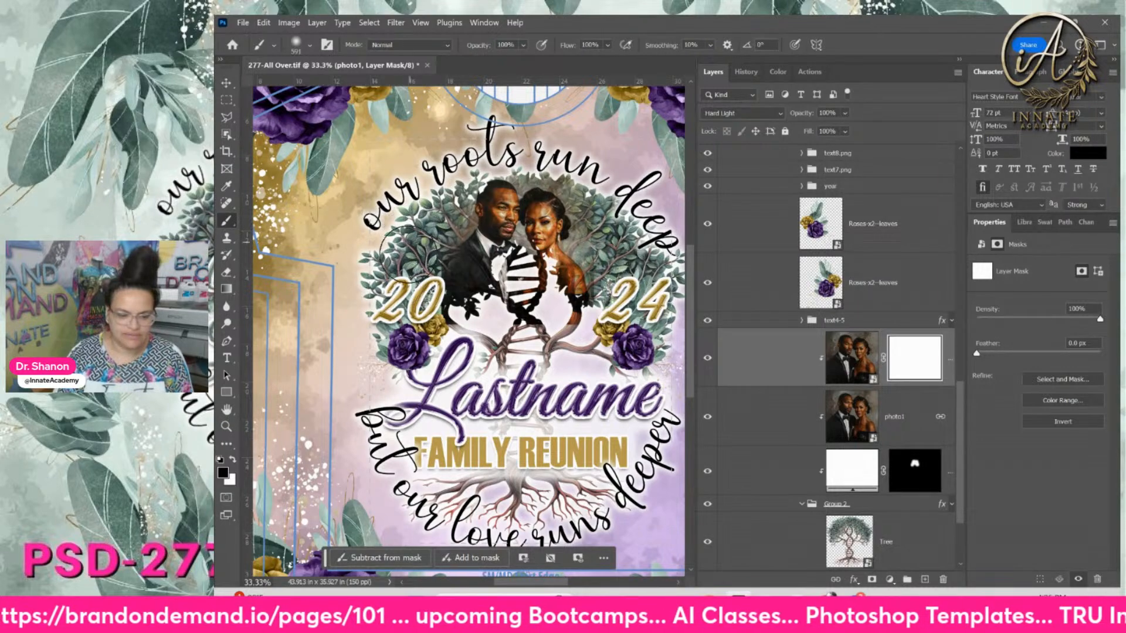
Paint black on the photo1 mask over the couple's lower body and centre to reveal the DNA tree
mouse_move(414, 293)
left_mouse_down()
mouse_move(476, 345)
mouse_move(598, 350)
mouse_move(523, 345)
mouse_move(576, 343)
left_mouse_up()
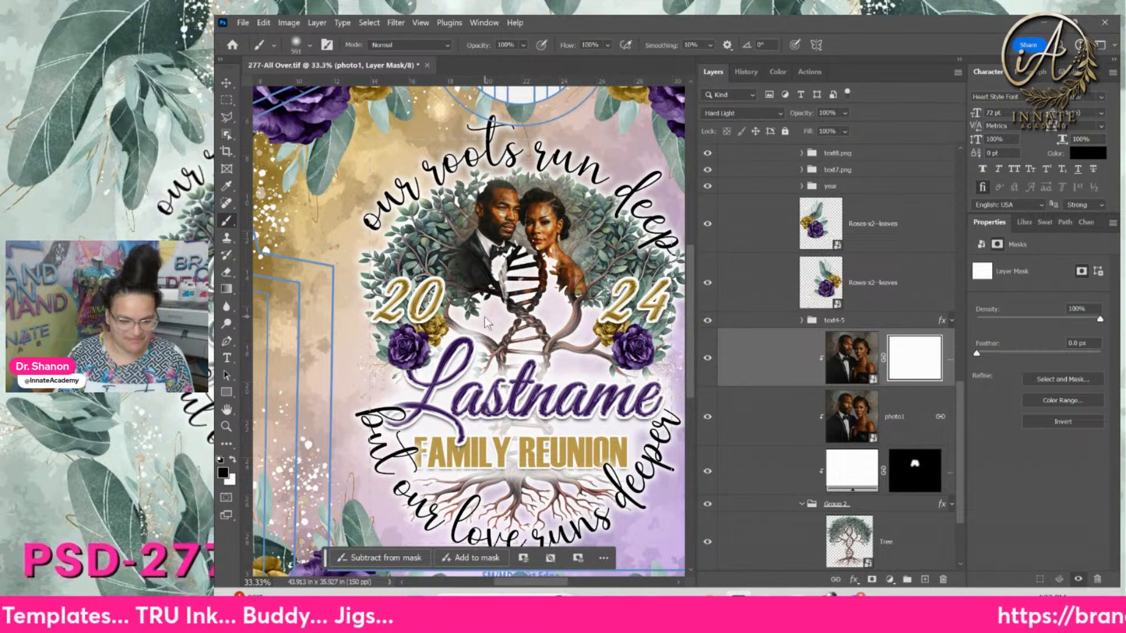
mouse_move(519, 293)
left_mouse_down()
mouse_move(463, 287)
mouse_move(419, 302)
mouse_move(384, 261)
left_mouse_up()
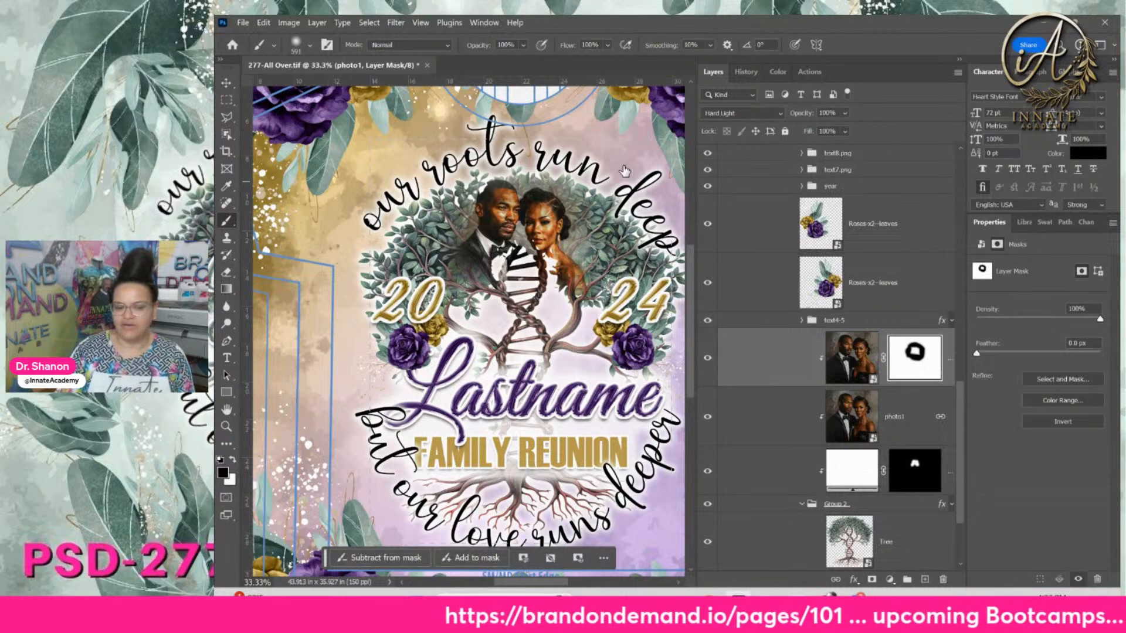
left_click(795, 351)
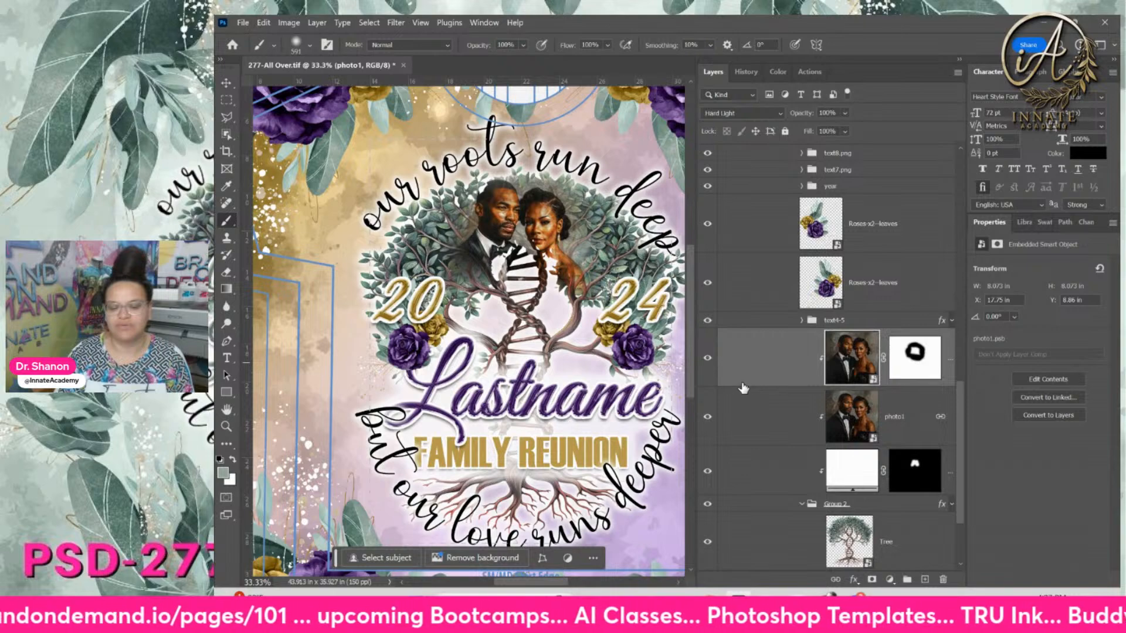
scroll(743, 389, "down", 1)
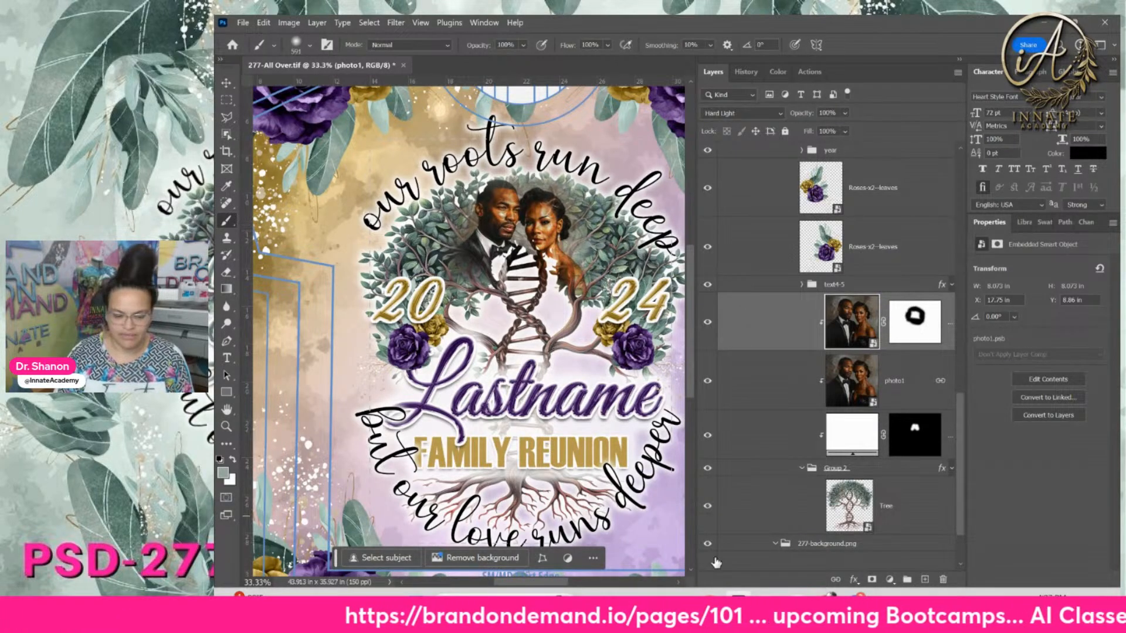
left_click(916, 334)
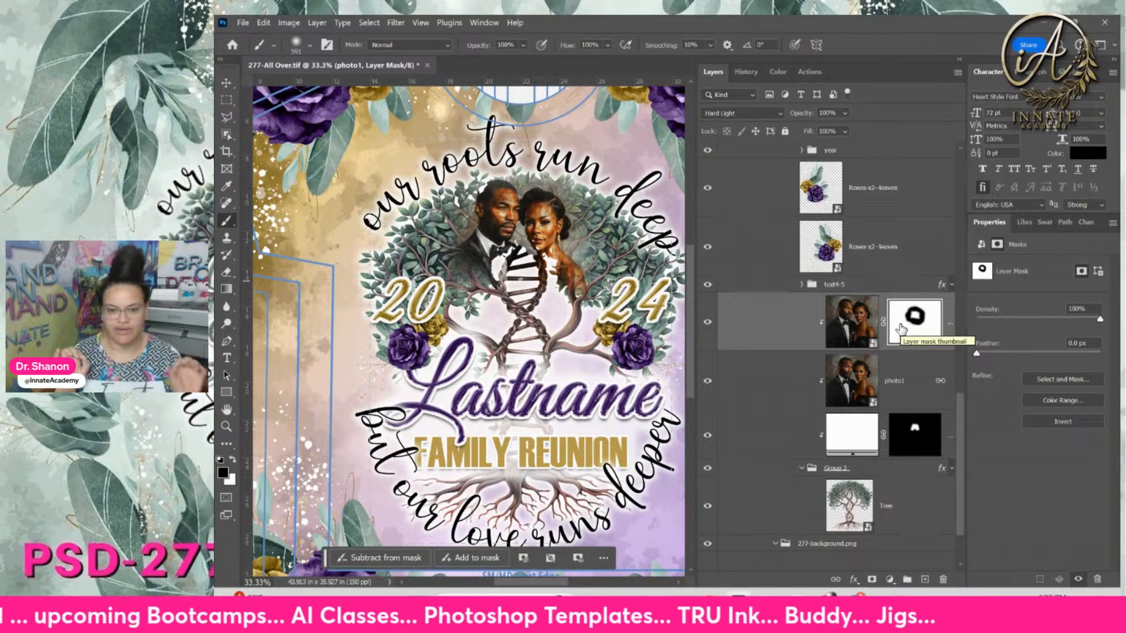
Drag the black-and-white AI-036 Photo.png from the AI-036 folder onto the shirt canvas
left_click(854, 324)
key("alt+Tab")
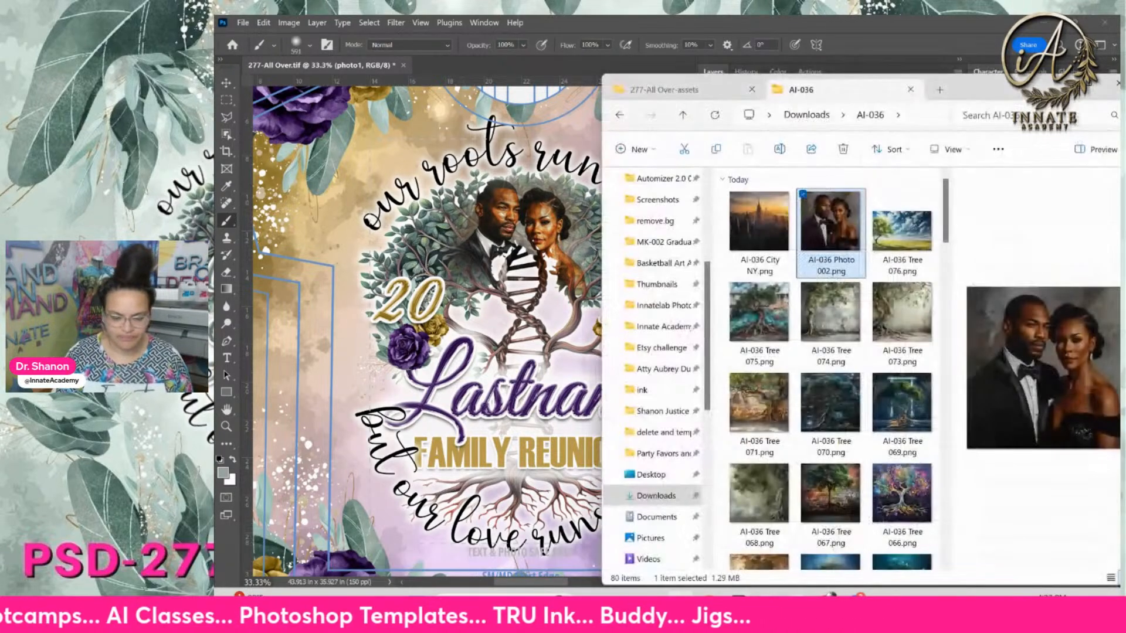
scroll(856, 213, "down", 20)
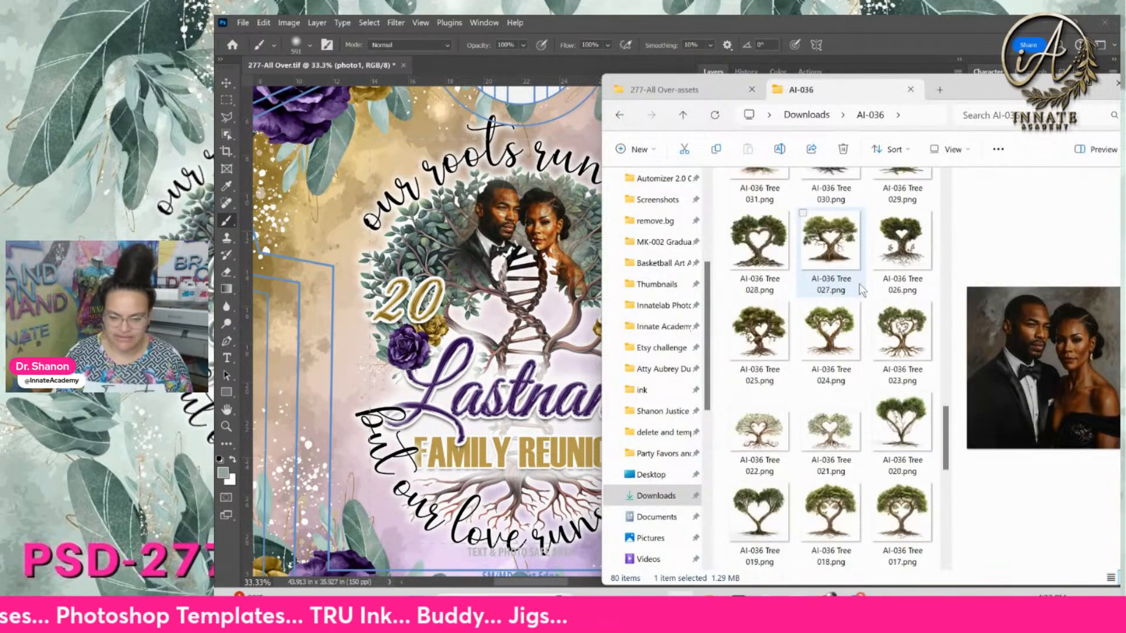
left_click(763, 516)
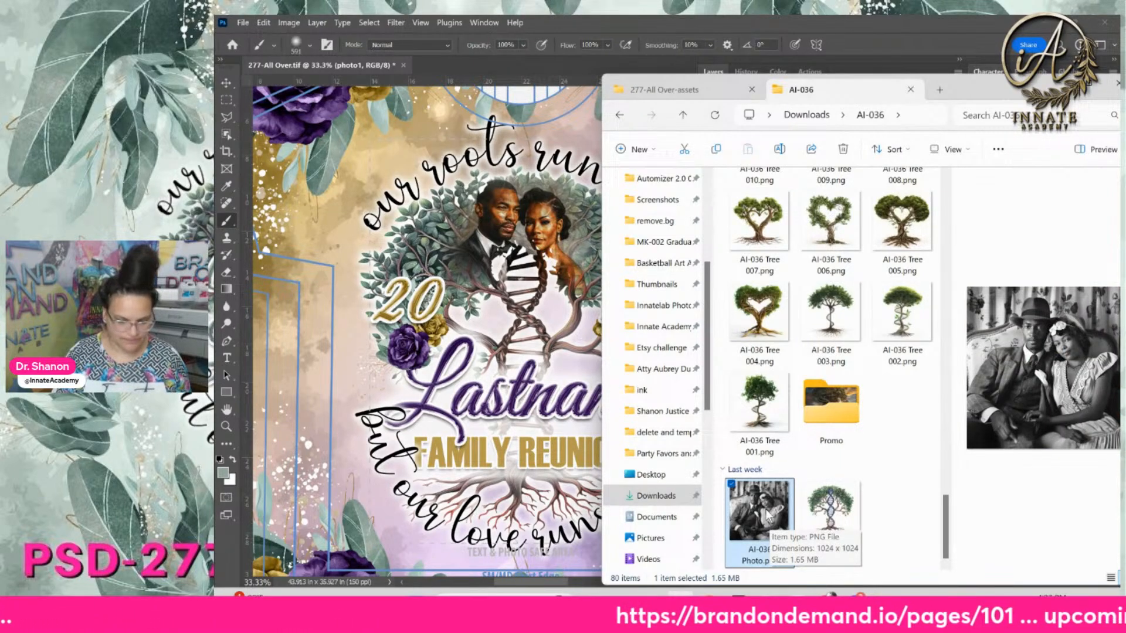
left_click_drag(756, 497, 491, 196)
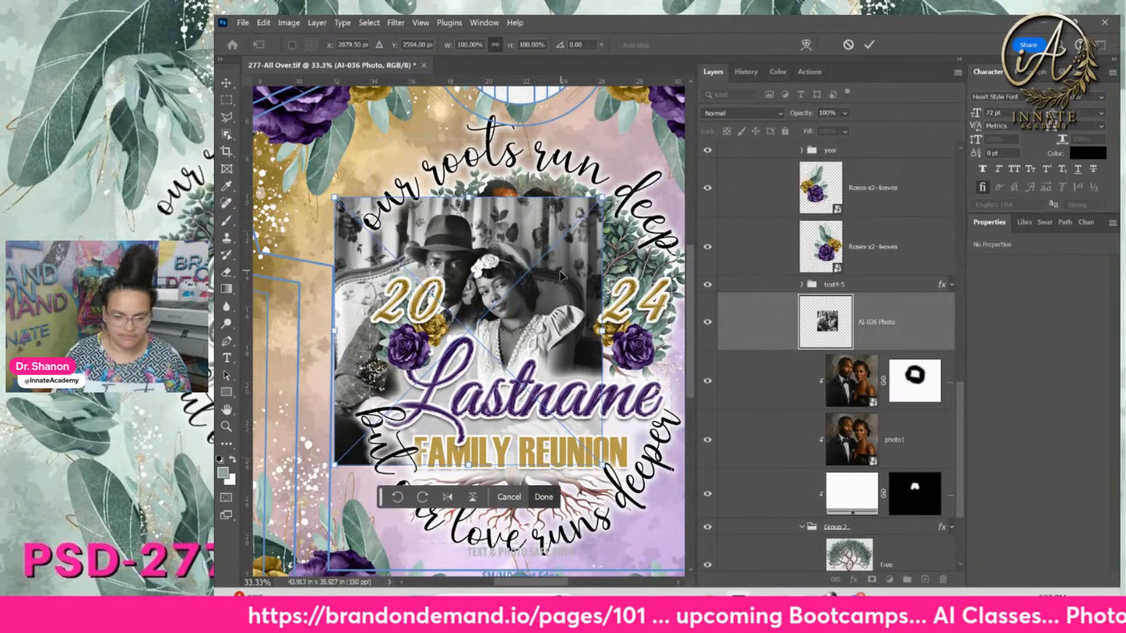
Commit the placed photo and clip it to the masked photo1 layer below
key("Return")
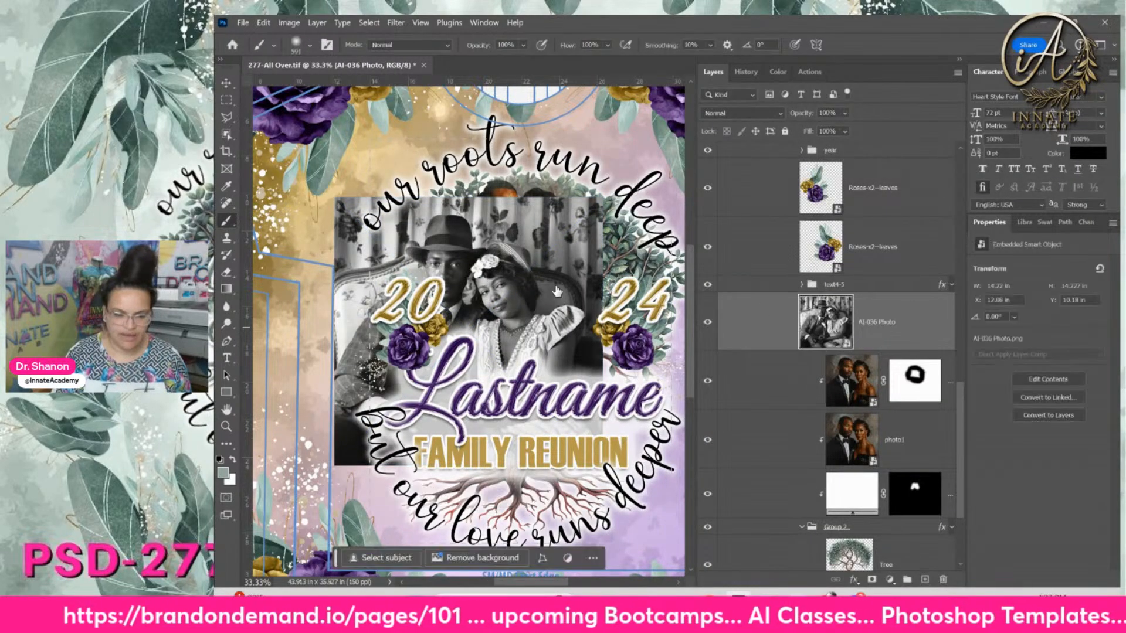
right_click(912, 329)
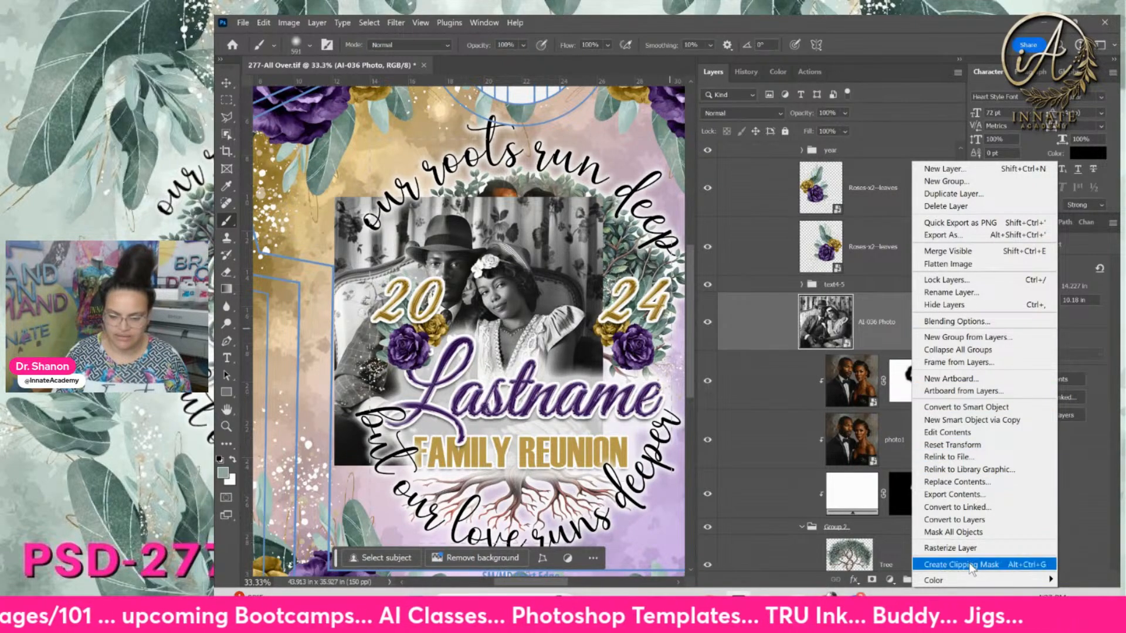
left_click(956, 564)
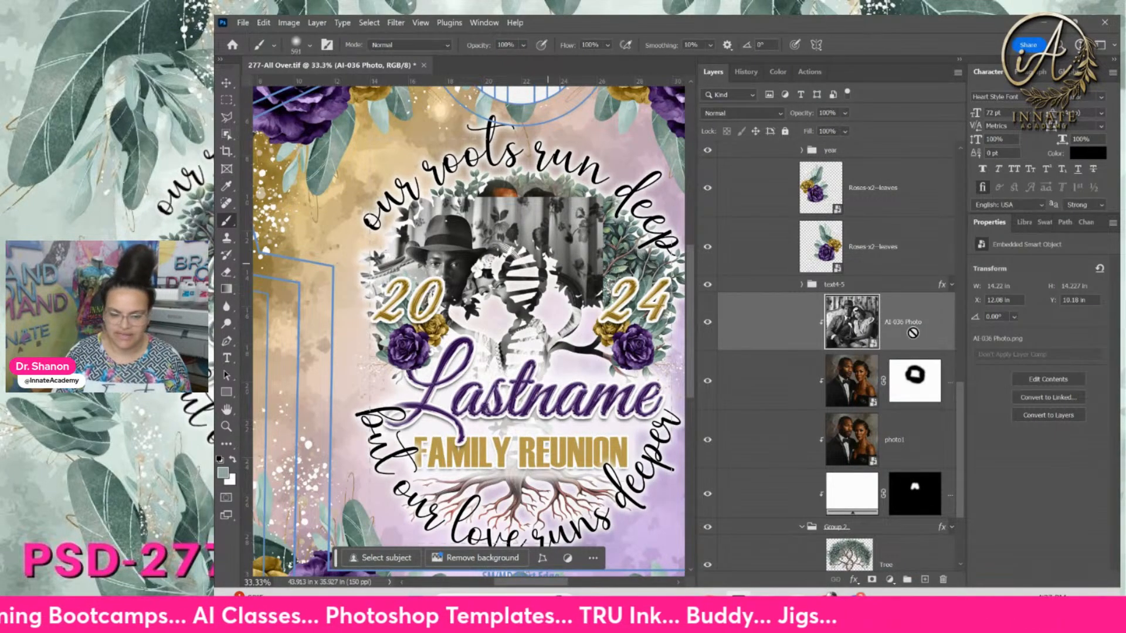
Scale the vintage photo to about 51.9% and position it in the tree's upper left
left_click(228, 90)
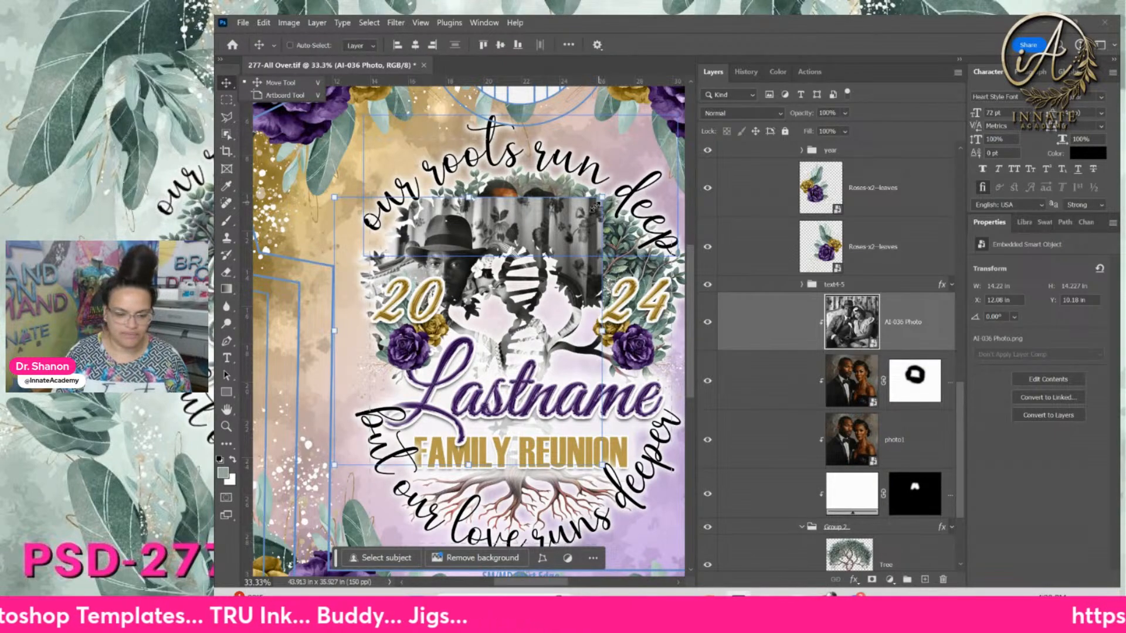
left_click_drag(594, 208, 492, 308)
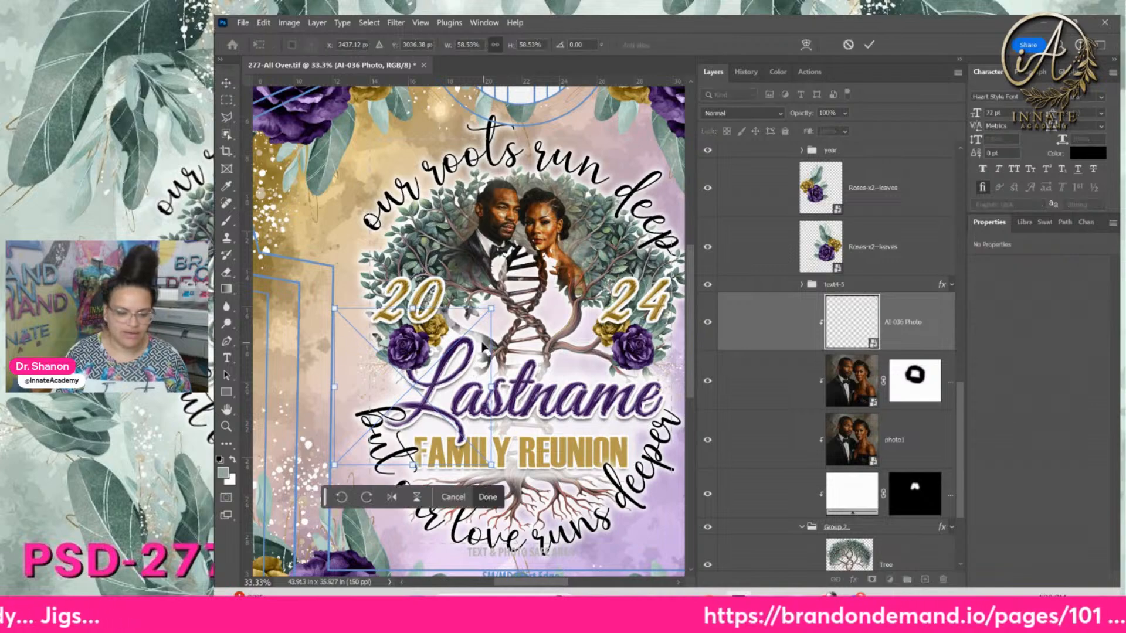
left_click_drag(484, 347, 531, 236)
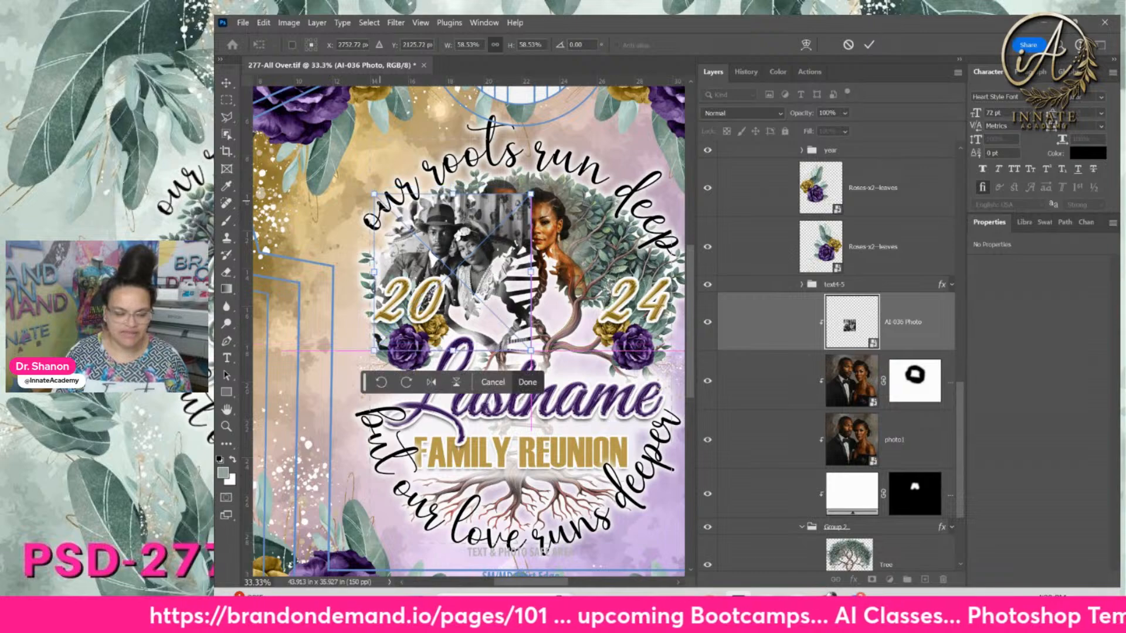
left_click_drag(374, 195, 394, 208)
left_click_drag(472, 262, 456, 247)
key("Return")
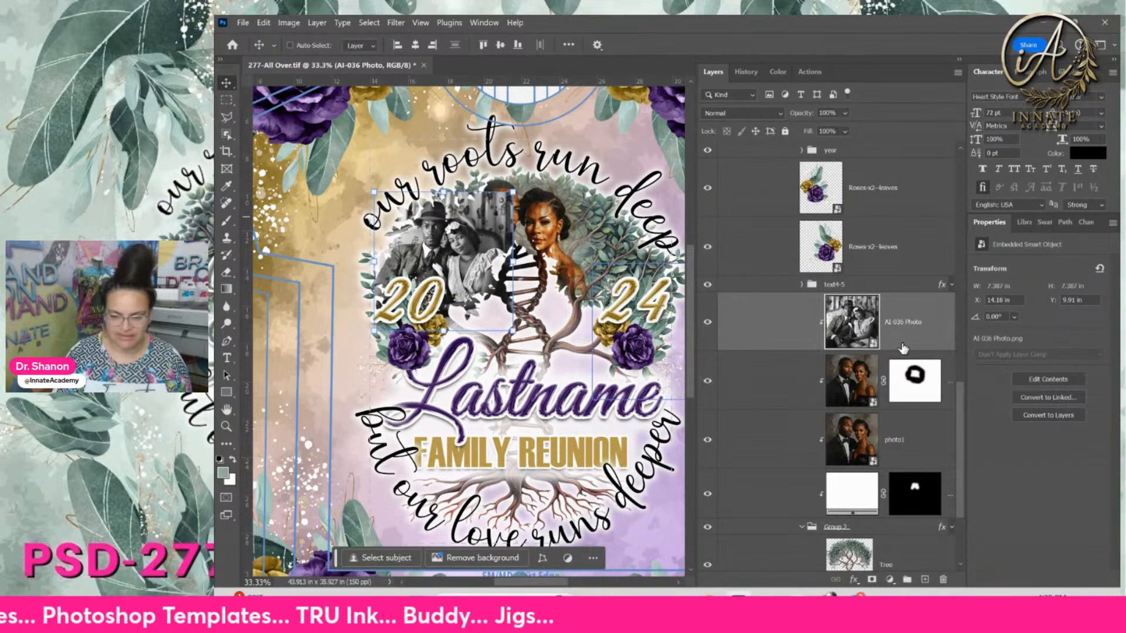
Add a mask to the black-and-white photo and move the colour couple right of the DNA strand
left_click(872, 579)
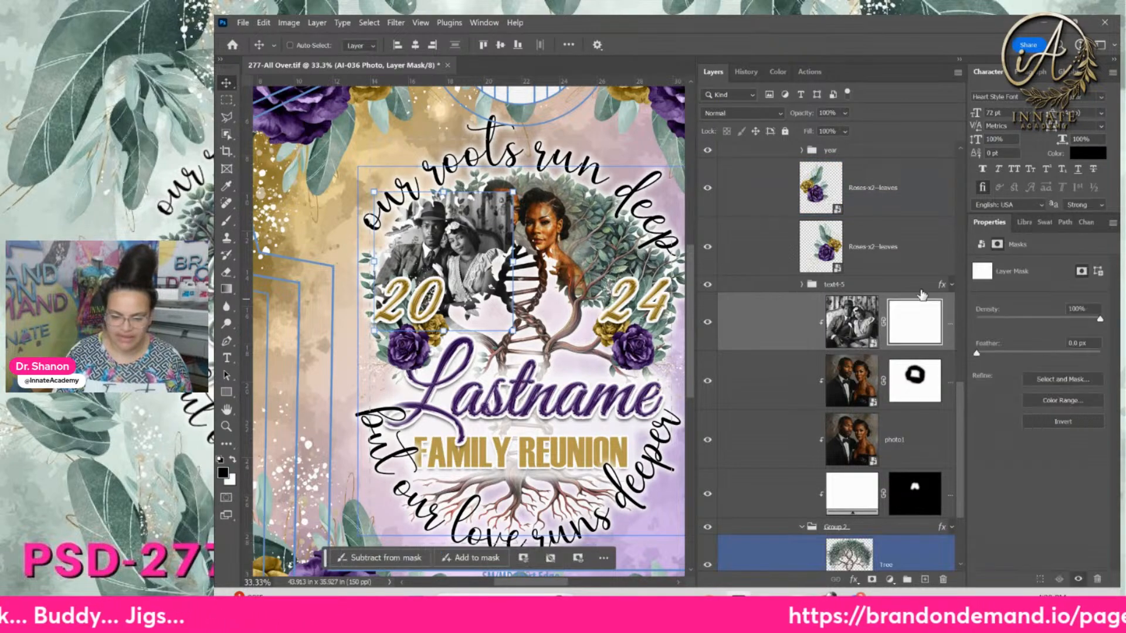
left_click(848, 381)
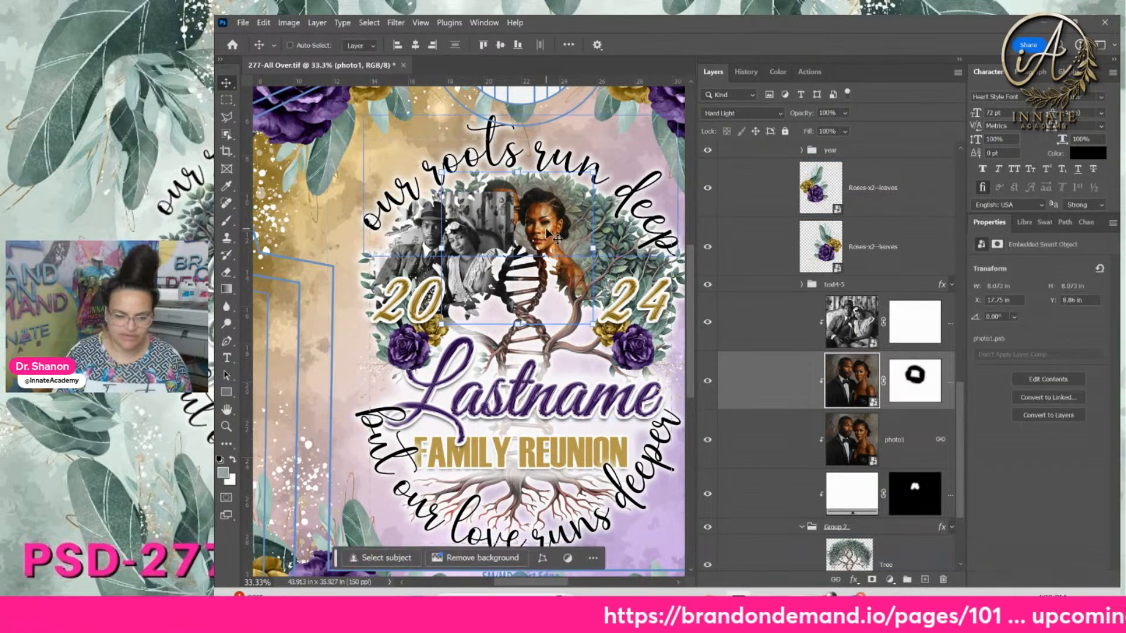
left_click_drag(597, 235, 611, 239)
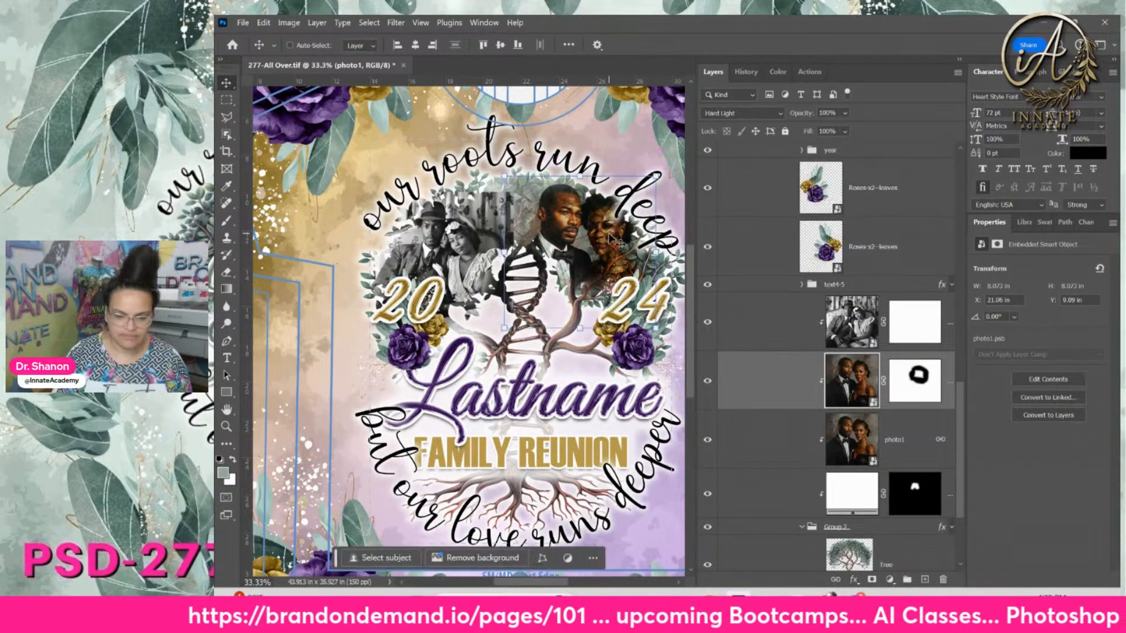
Copy photo1's circular mask onto the lower photo1 layer, then select the Spotlight for face mask
left_click(921, 390)
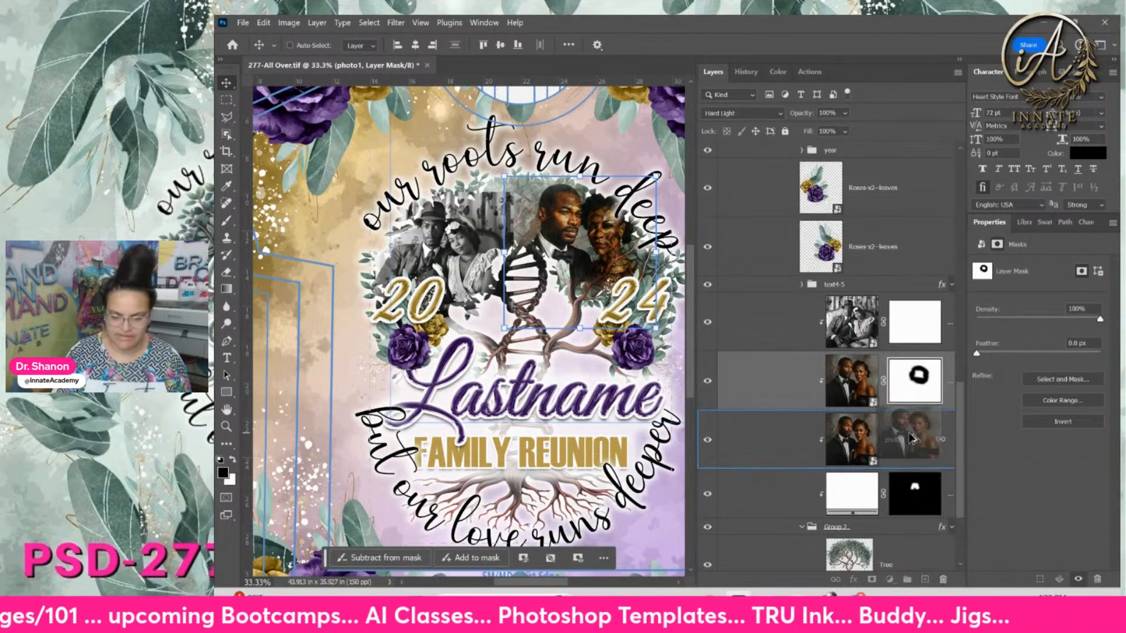
left_click_drag(920, 390, 911, 439)
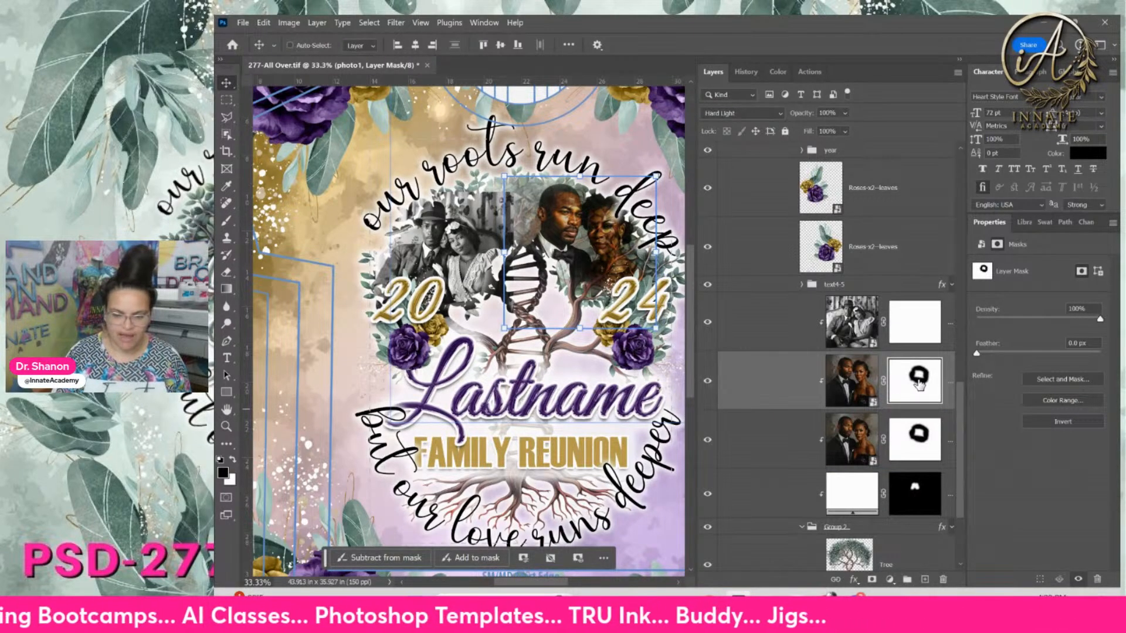
left_click(707, 443)
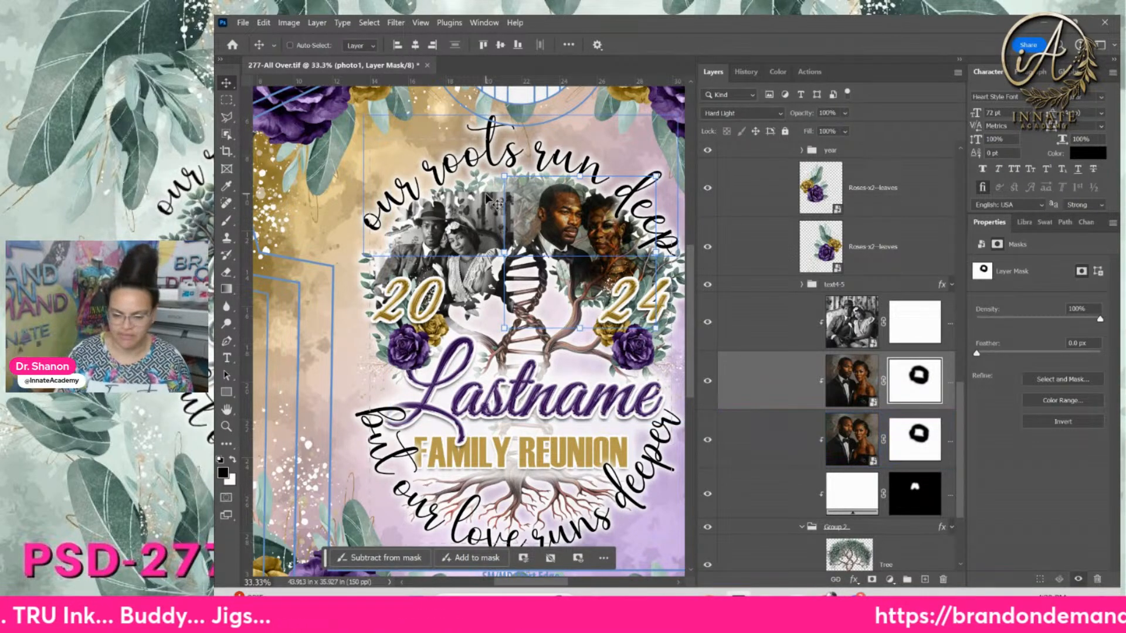
left_click(913, 505)
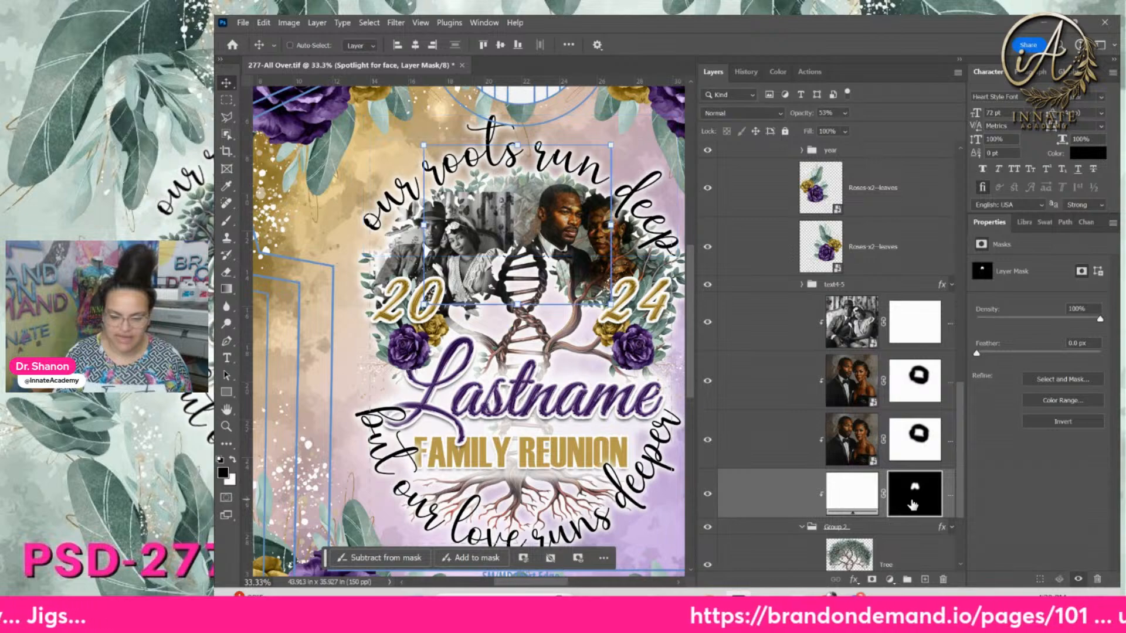
right_click(913, 503)
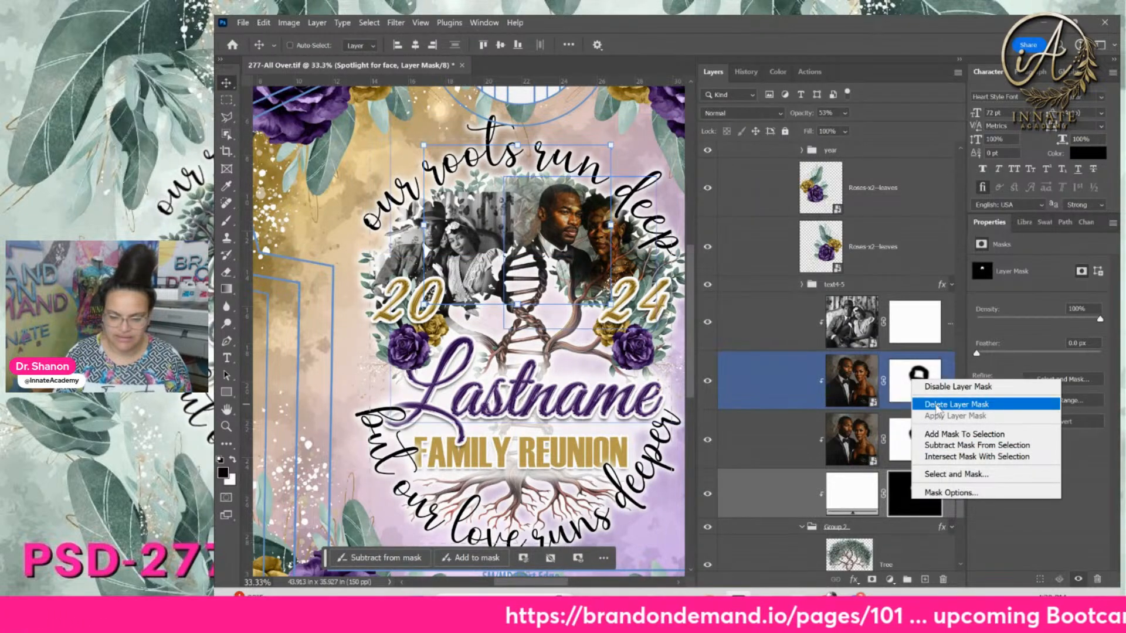
Delete the Spotlight for face mask and paint black over the vintage photo's grey background
left_click(950, 405)
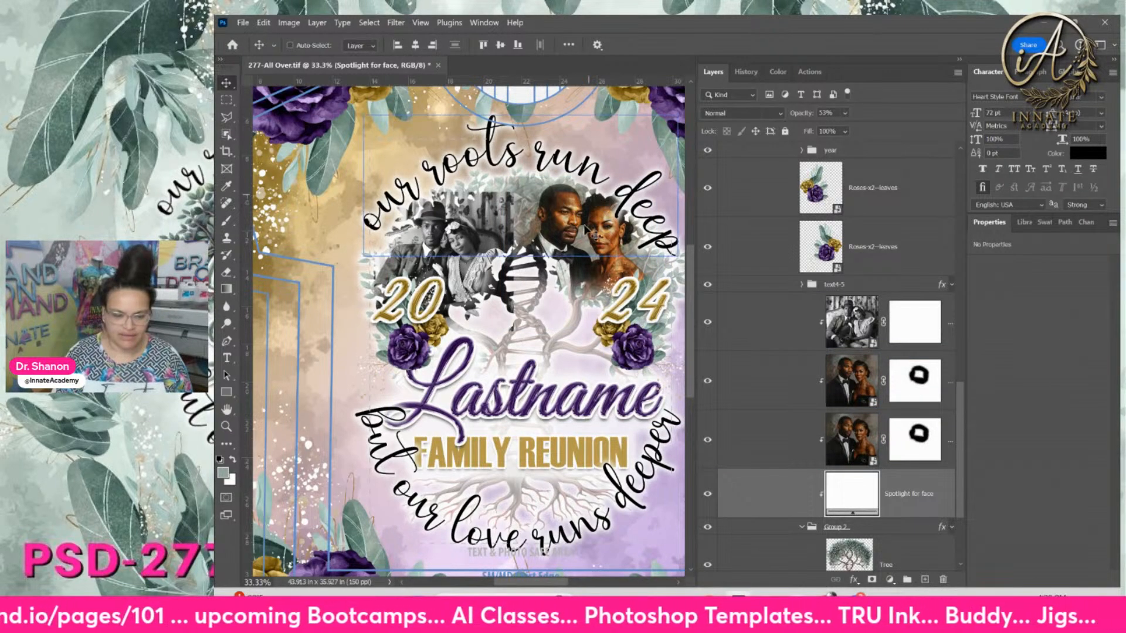
left_click(850, 331)
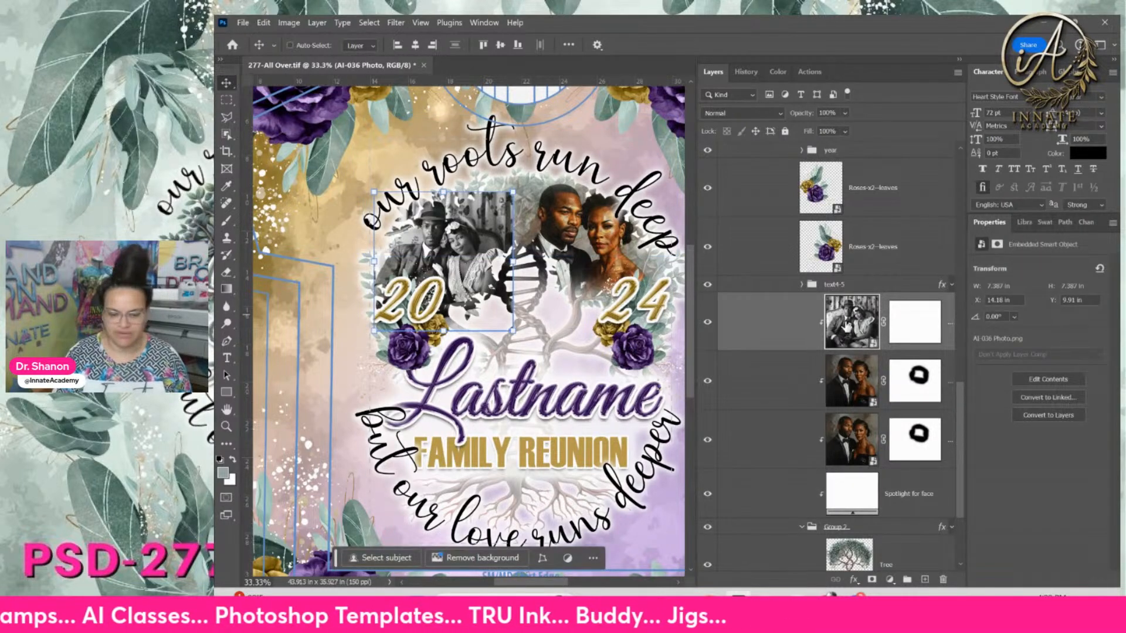
left_click(902, 335)
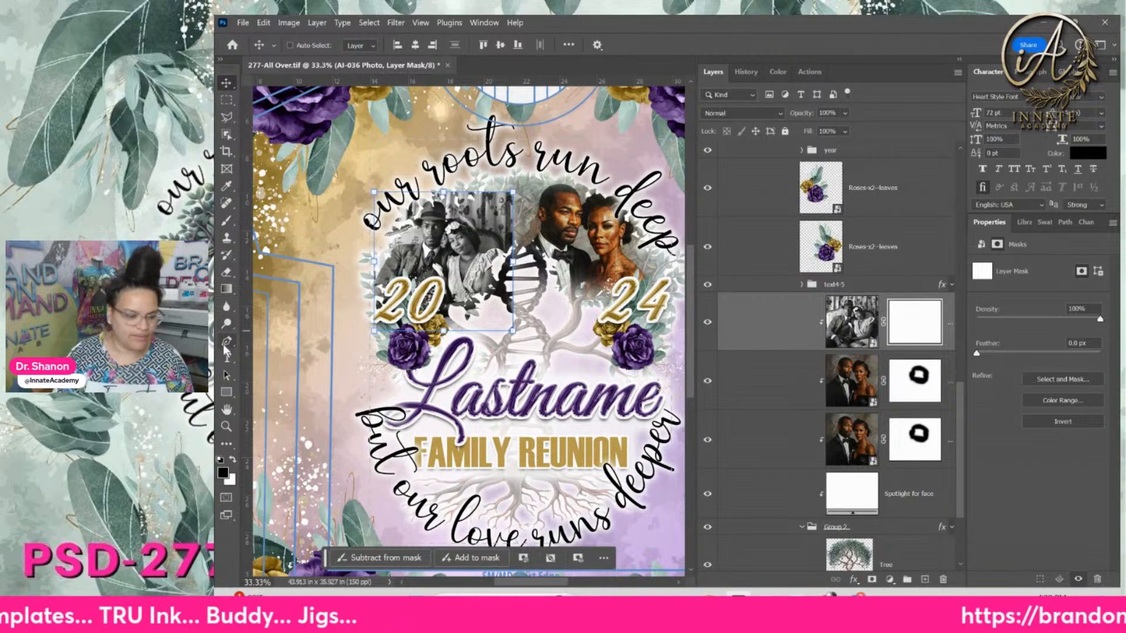
left_click(230, 222)
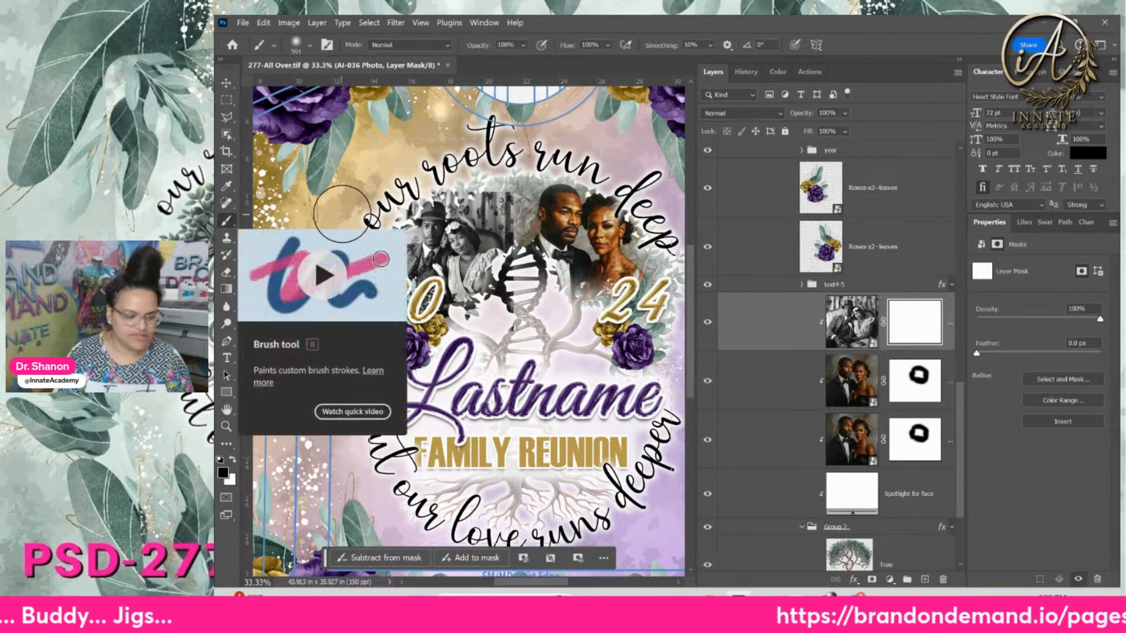
mouse_move(360, 197)
left_mouse_down()
mouse_move(434, 164)
mouse_move(494, 180)
mouse_move(522, 206)
mouse_move(510, 184)
left_mouse_up()
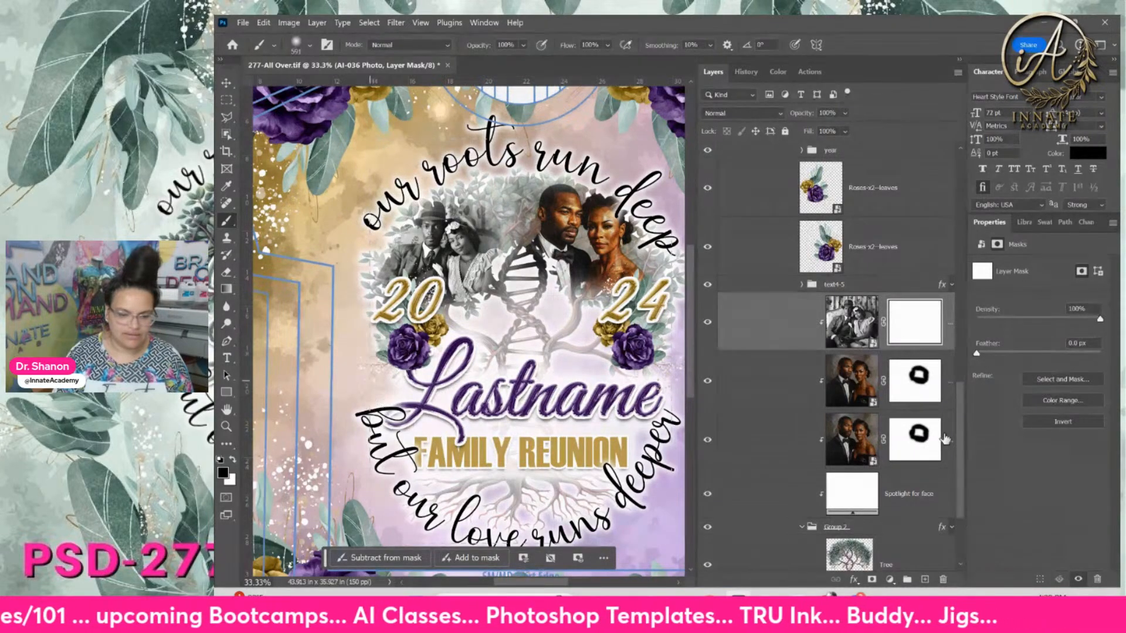
Enlarge the AI-036 Photo slightly with Free Transform and shift it left and down
left_click(849, 329)
left_click(226, 83)
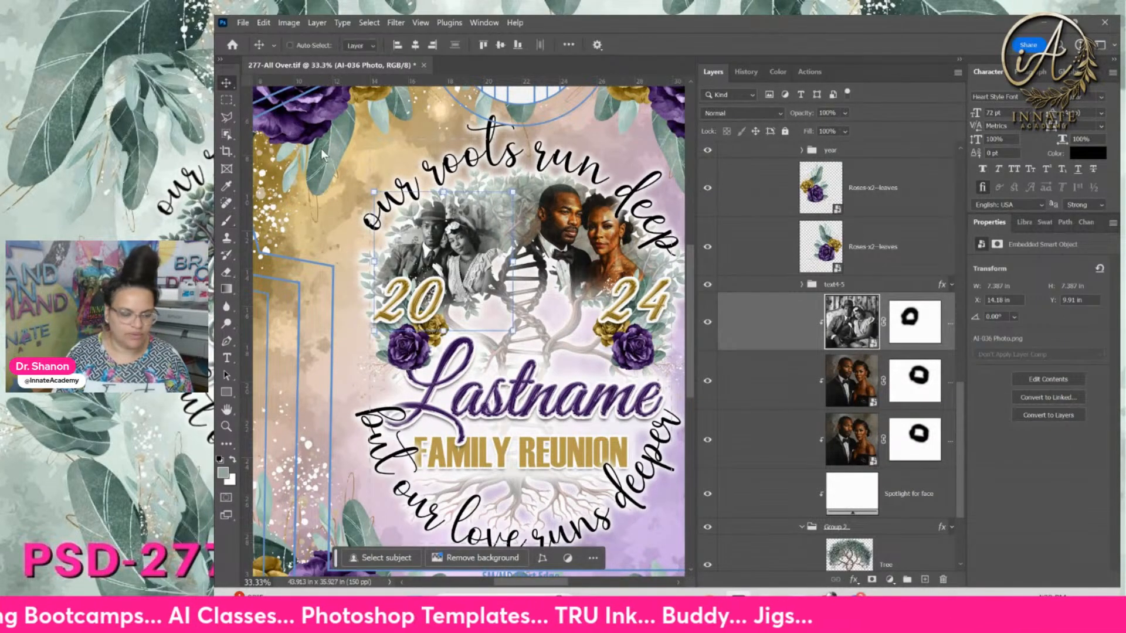
left_click_drag(515, 193, 542, 163)
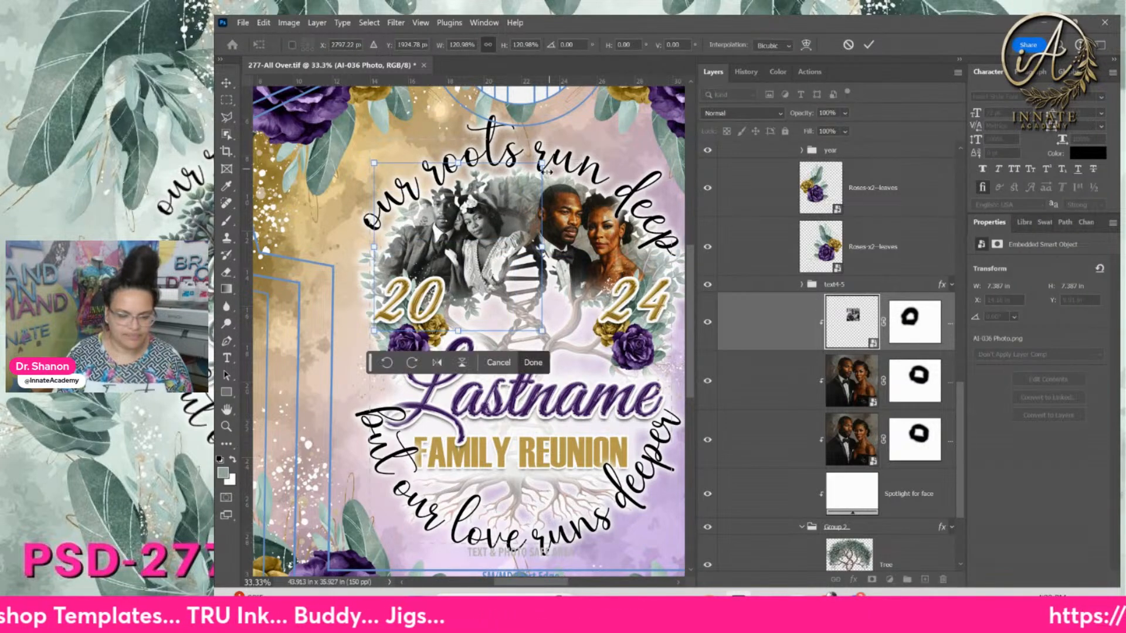
mouse_move(489, 227)
left_mouse_down()
mouse_move(462, 238)
mouse_move(480, 244)
left_mouse_up()
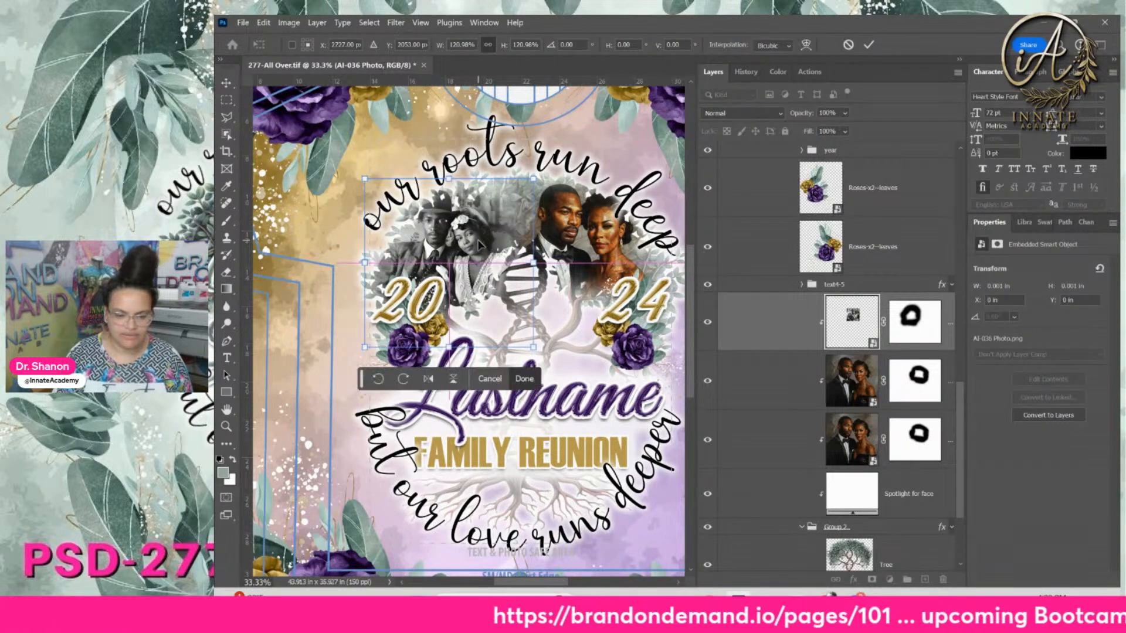
key("Return")
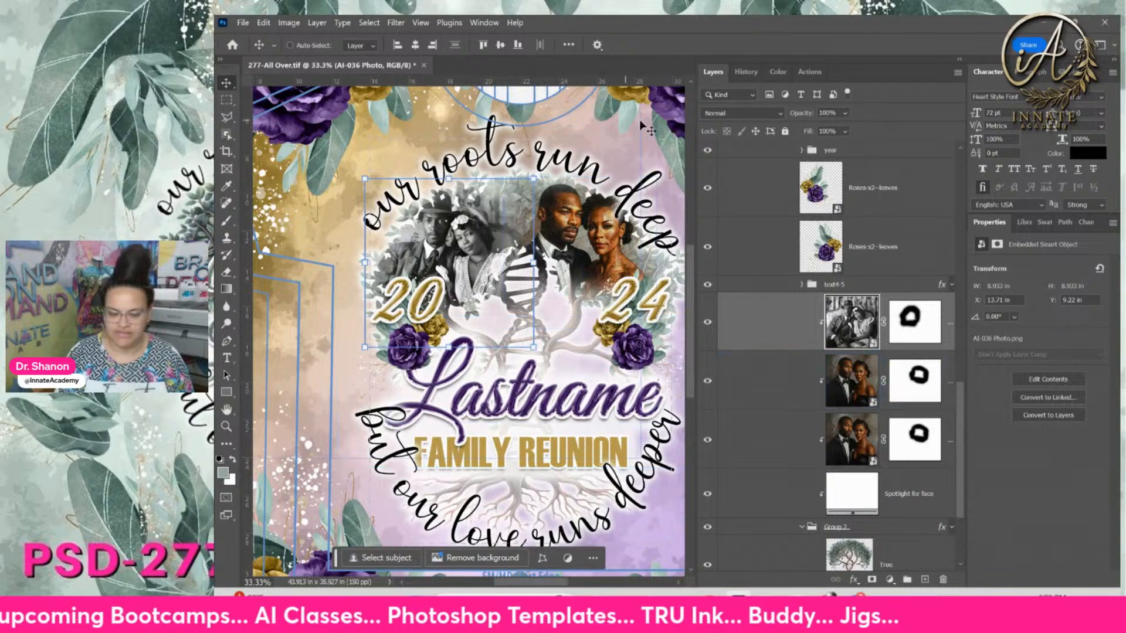
left_click(836, 376)
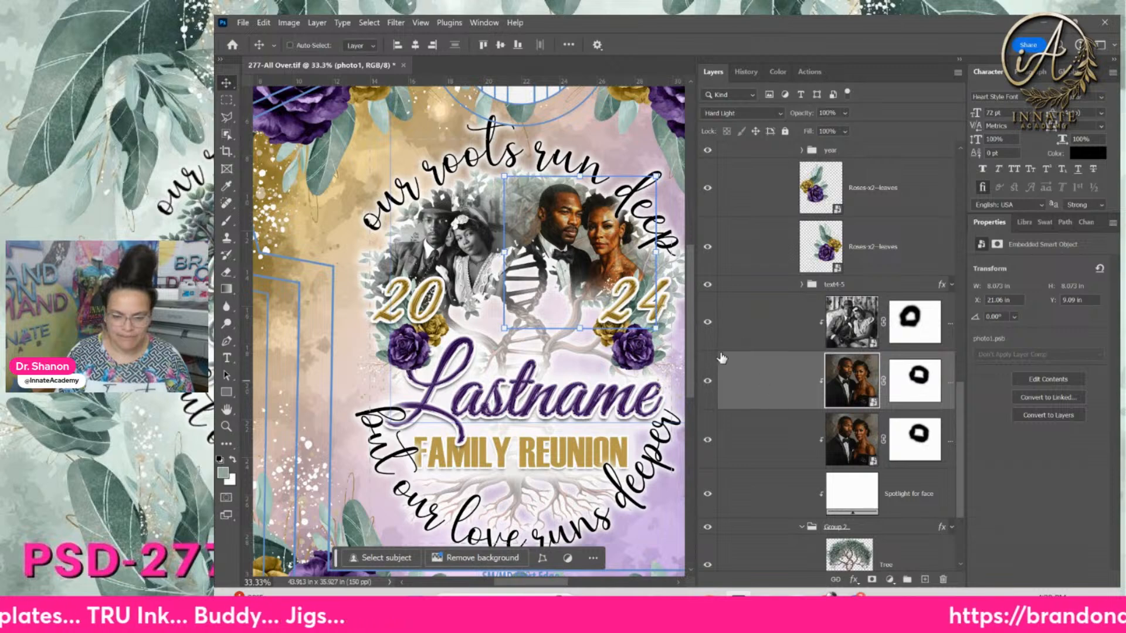
left_click(720, 328)
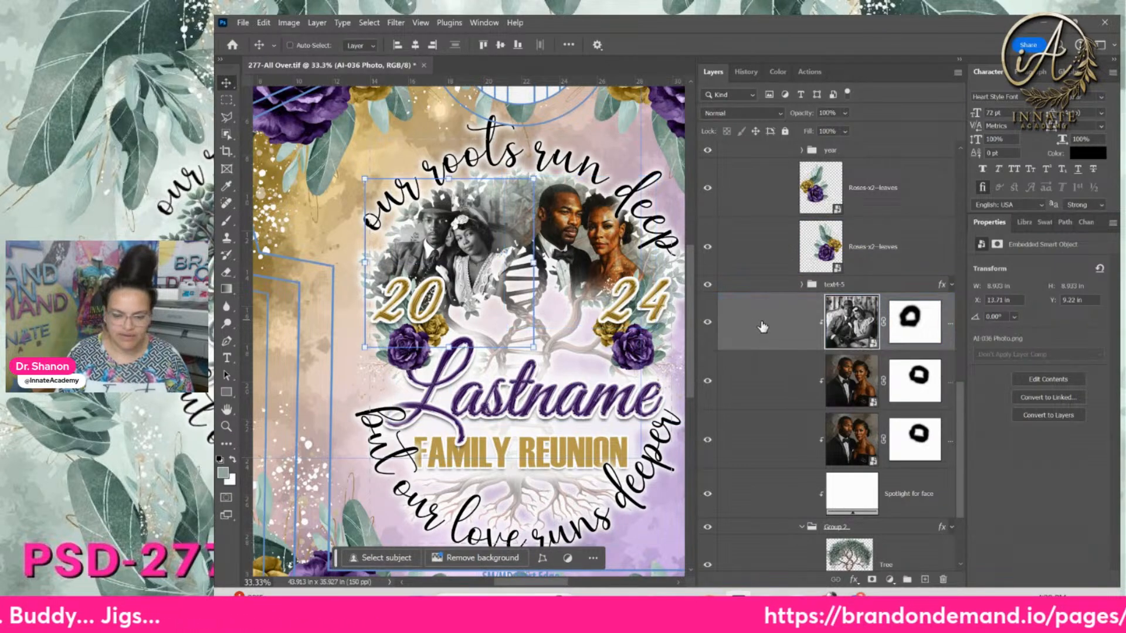
Delete the vintage photo, move the colour couple left over the tree, and mask Spotlight for face
key("Delete")
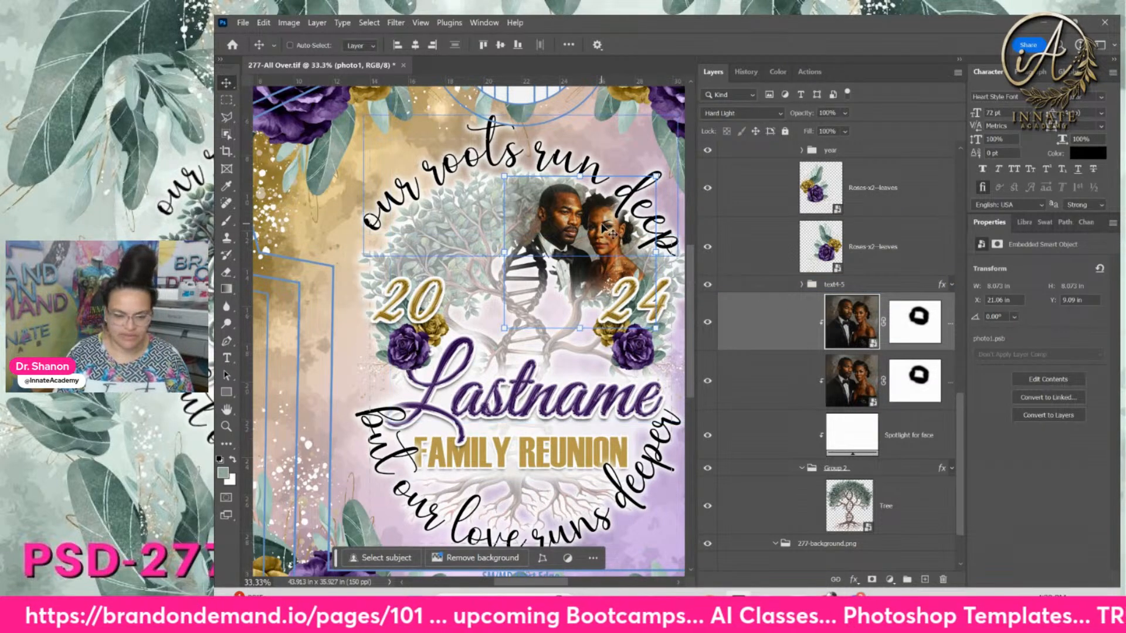
left_click_drag(610, 234, 474, 251)
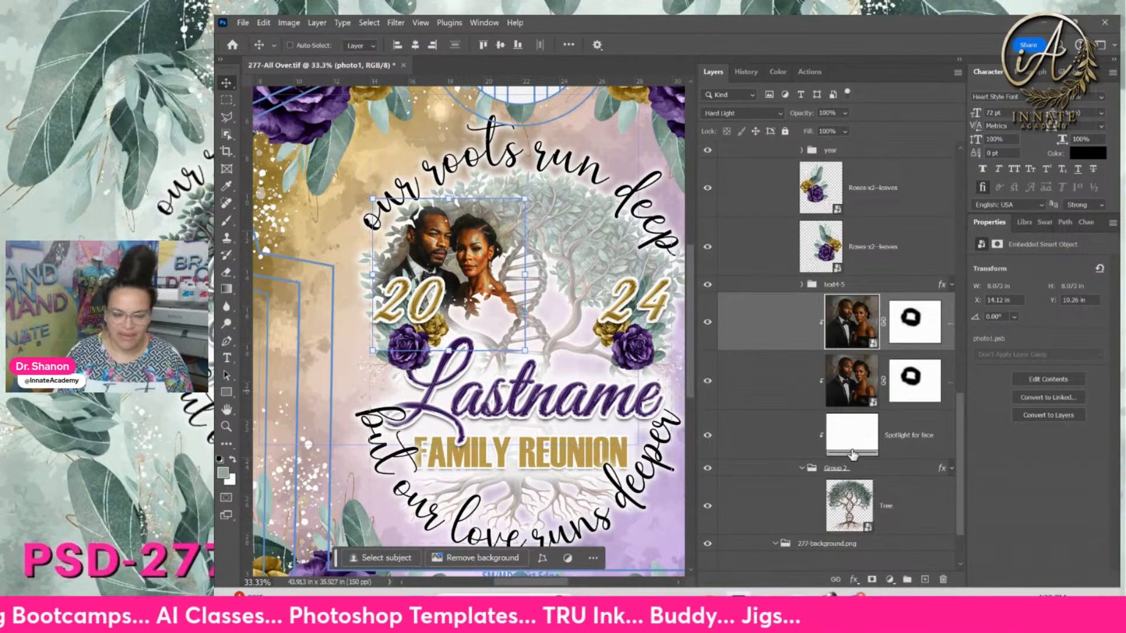
left_click(884, 440)
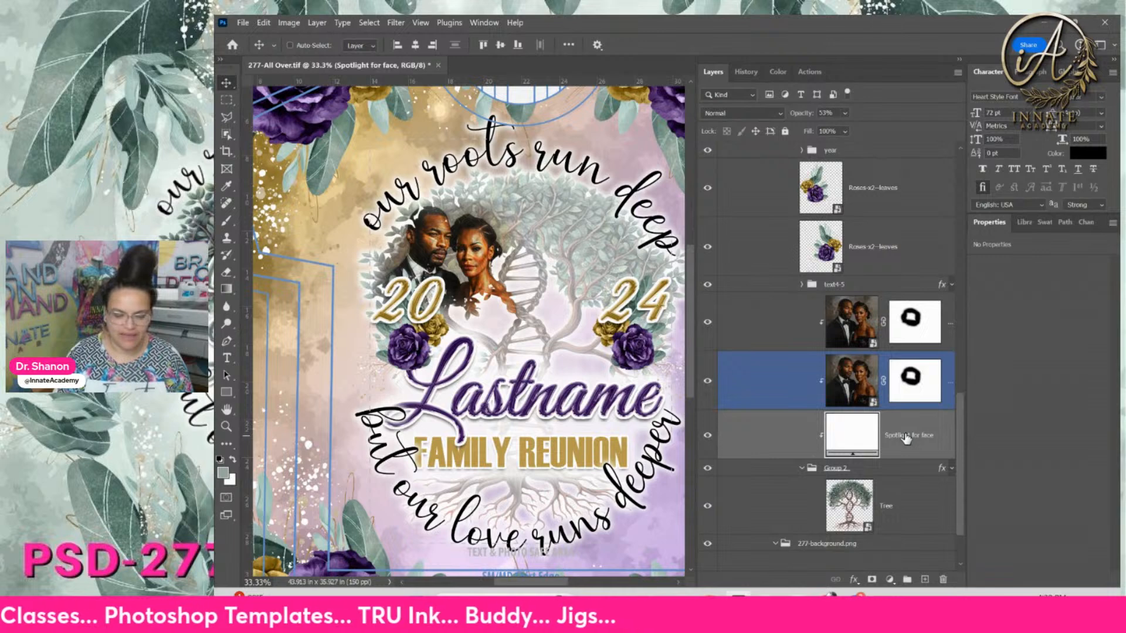
left_click(872, 580)
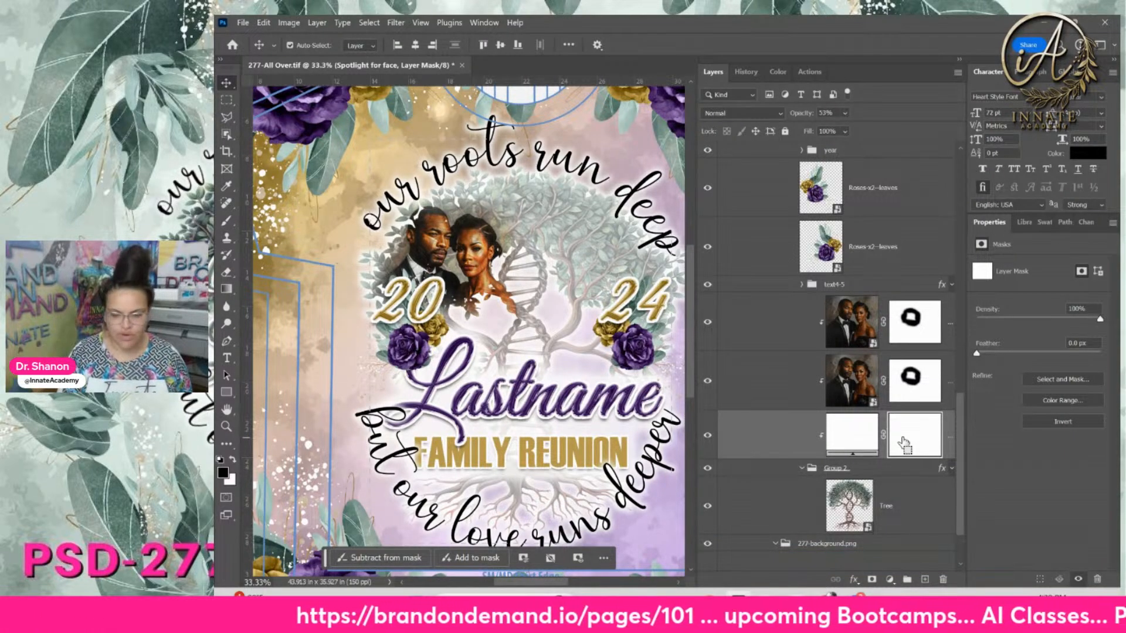
Invert the spotlight mask and paint white over the couple's faces
key("ctrl+i")
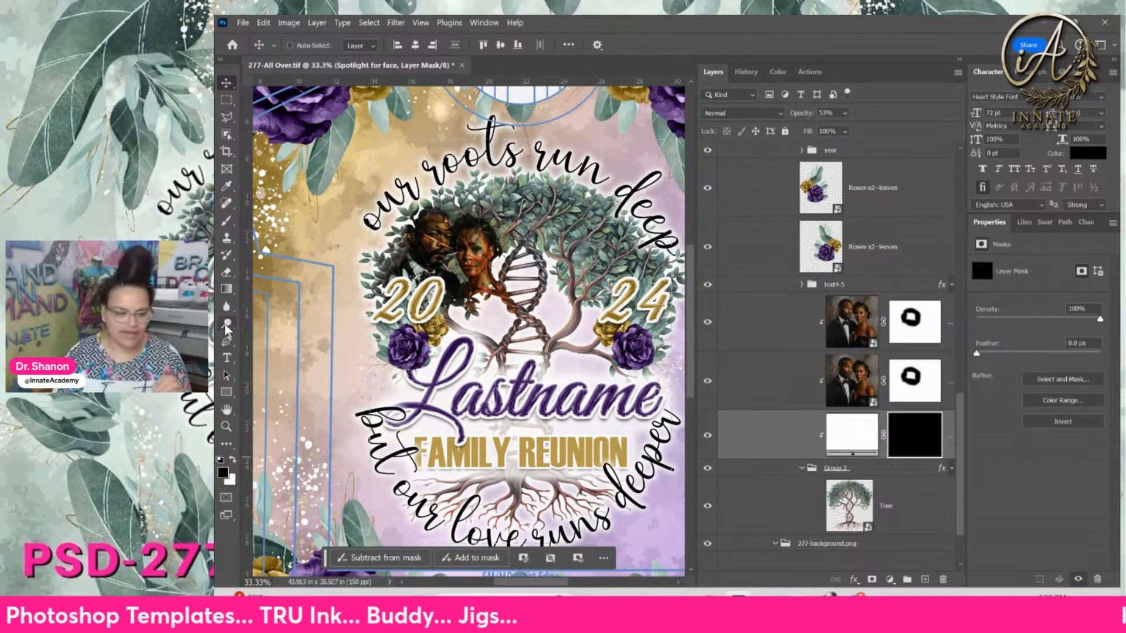
left_click(227, 223)
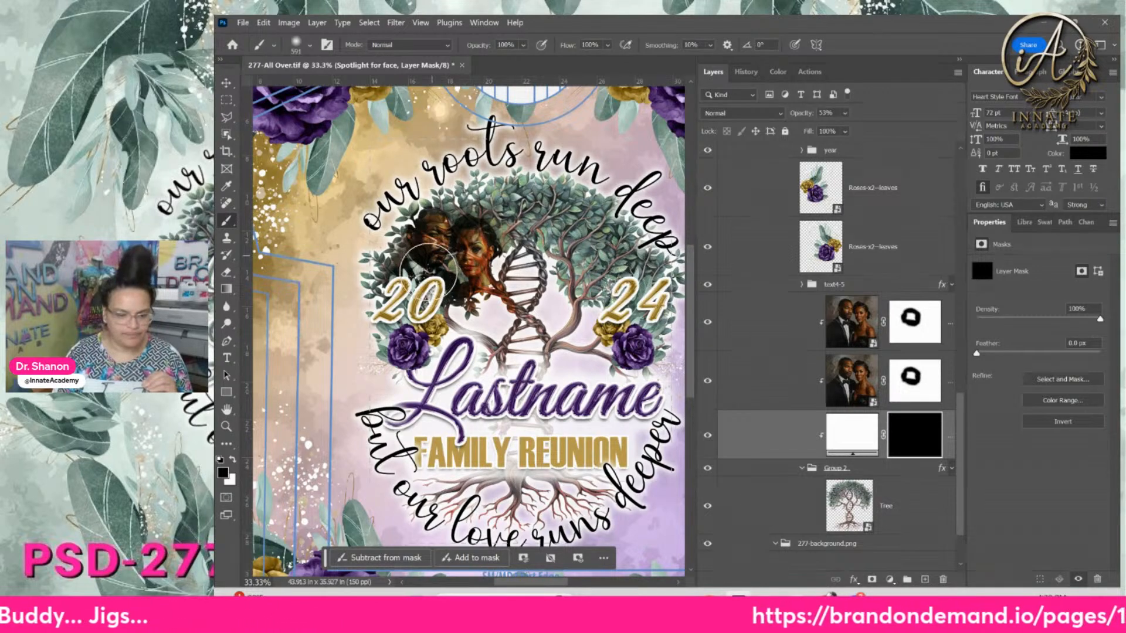
left_click(233, 462)
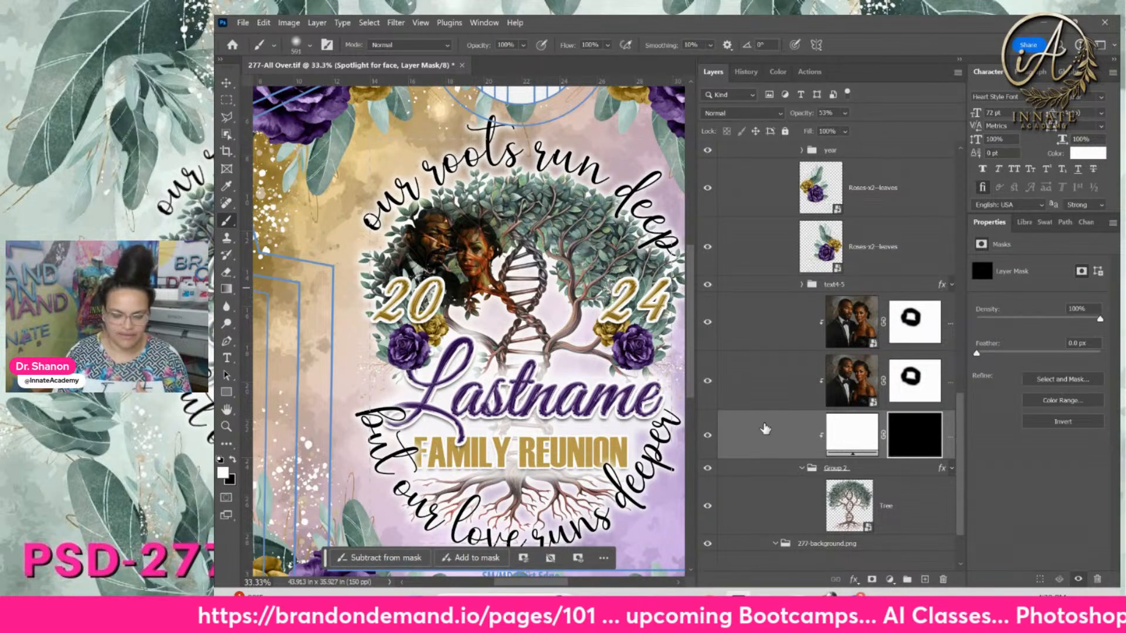
mouse_move(421, 263)
left_mouse_down()
mouse_move(438, 234)
mouse_move(429, 256)
mouse_move(454, 268)
mouse_move(465, 253)
mouse_move(472, 274)
mouse_move(456, 259)
mouse_move(421, 277)
mouse_move(432, 238)
mouse_move(411, 253)
mouse_move(407, 277)
mouse_move(431, 235)
mouse_move(445, 248)
mouse_move(471, 240)
mouse_move(480, 268)
mouse_move(463, 225)
mouse_move(428, 241)
mouse_move(436, 229)
mouse_move(423, 264)
mouse_move(472, 271)
mouse_move(491, 253)
left_mouse_up()
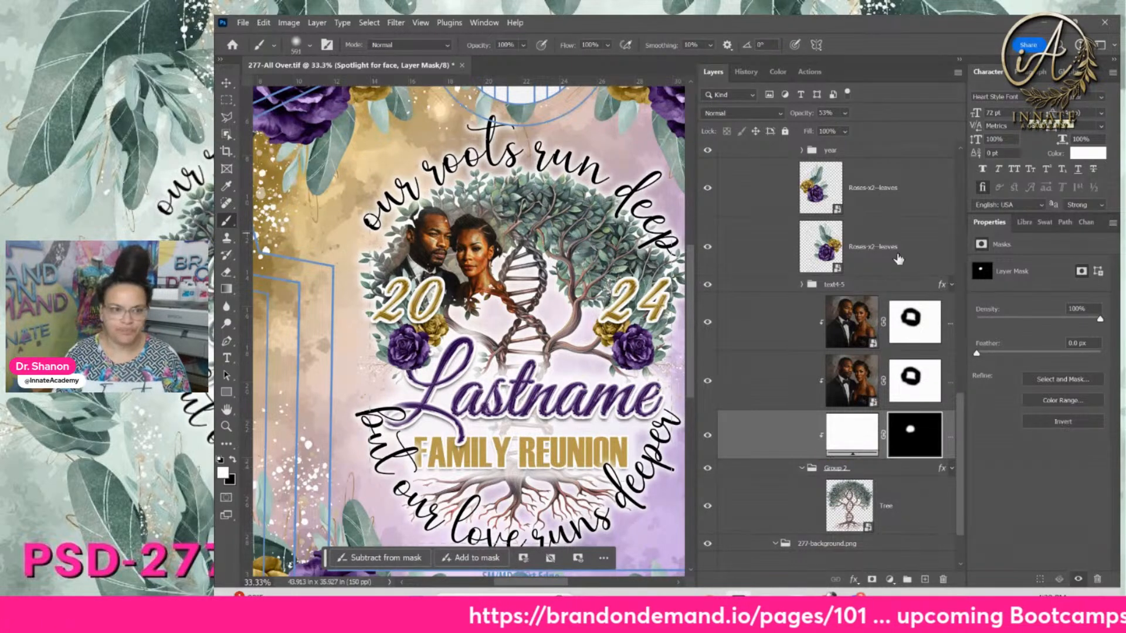
Select the top couple photo layer and bring the AI-036 folder window forward
left_click(858, 327)
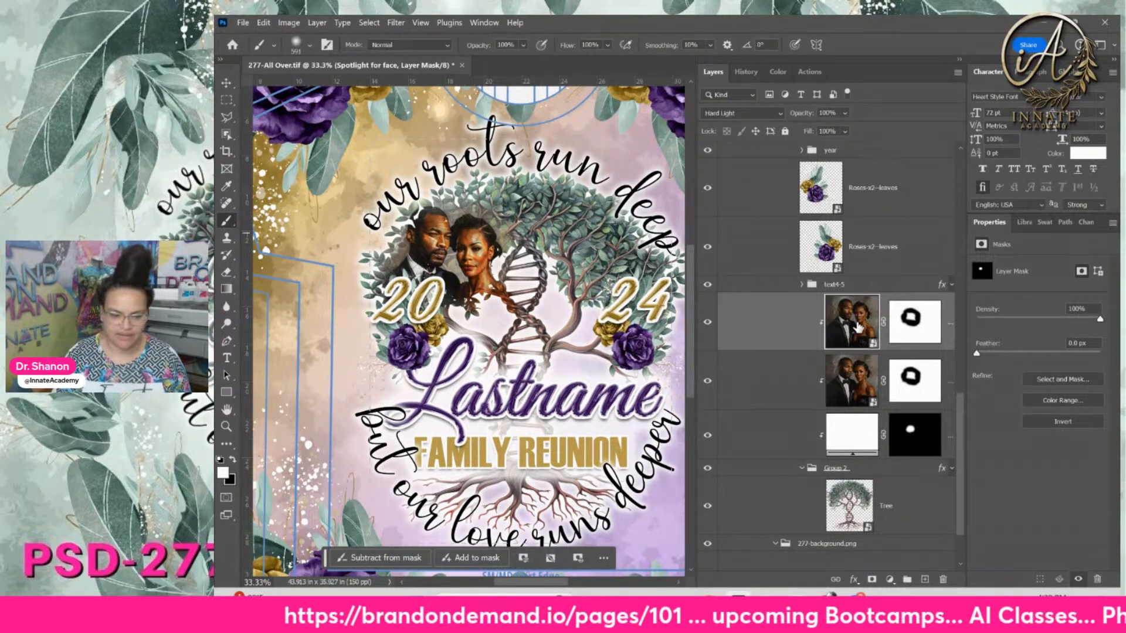
left_click(858, 327)
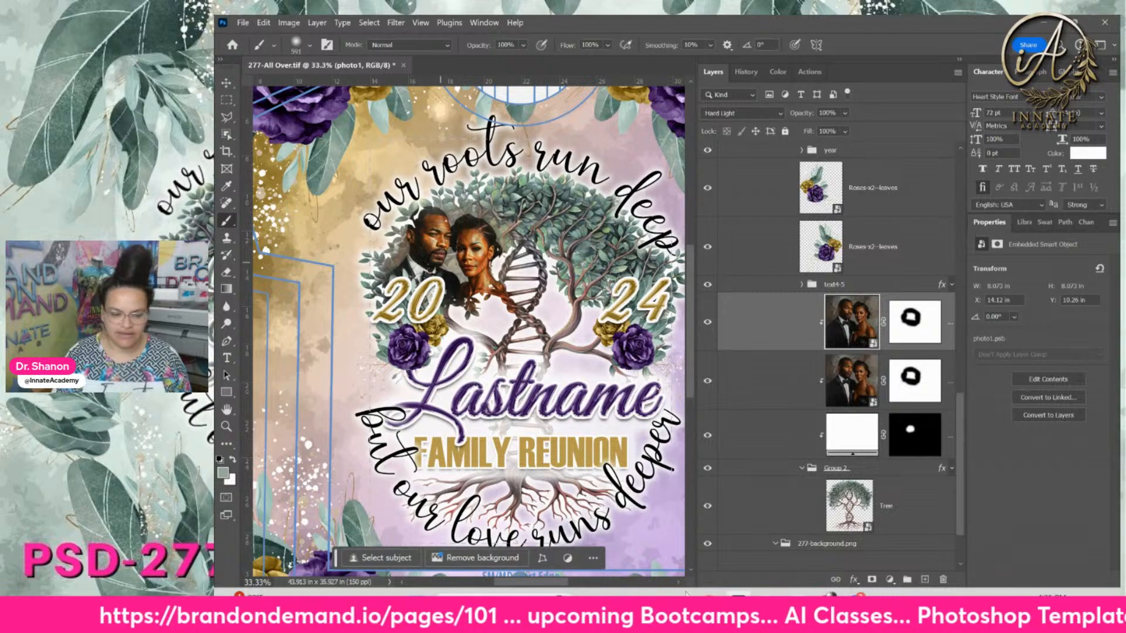
left_click(687, 597)
scroll(833, 502, "up", 10)
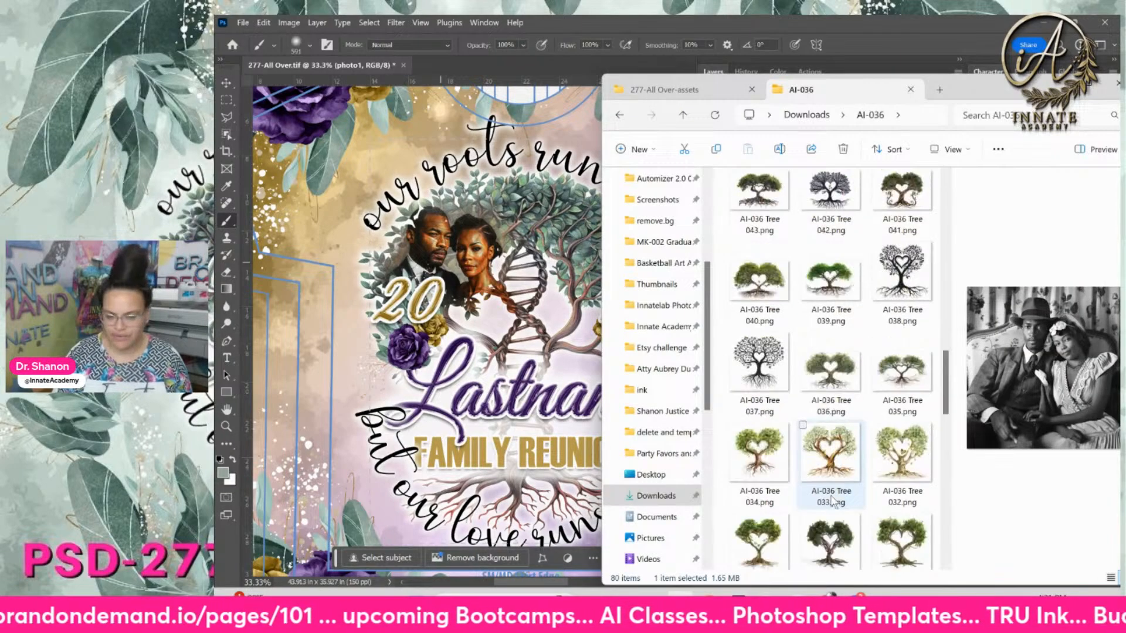
Drag AI-036 City NY.png from the folder onto the design over the tree
scroll(833, 503, "up", 6)
left_click(765, 246)
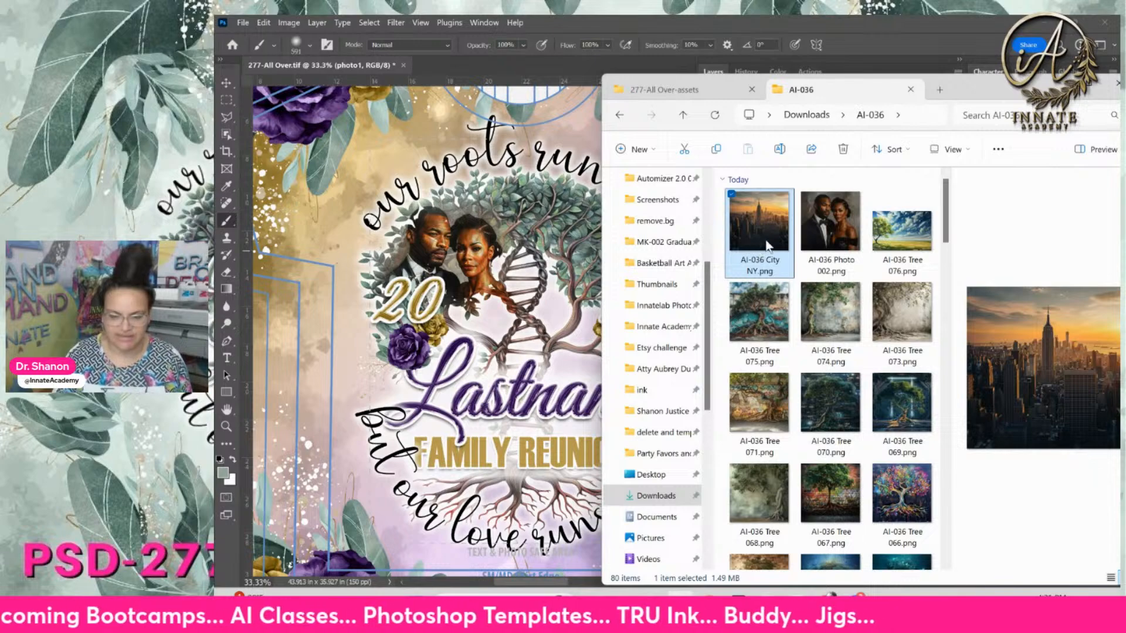
left_click_drag(981, 101, 1054, 168)
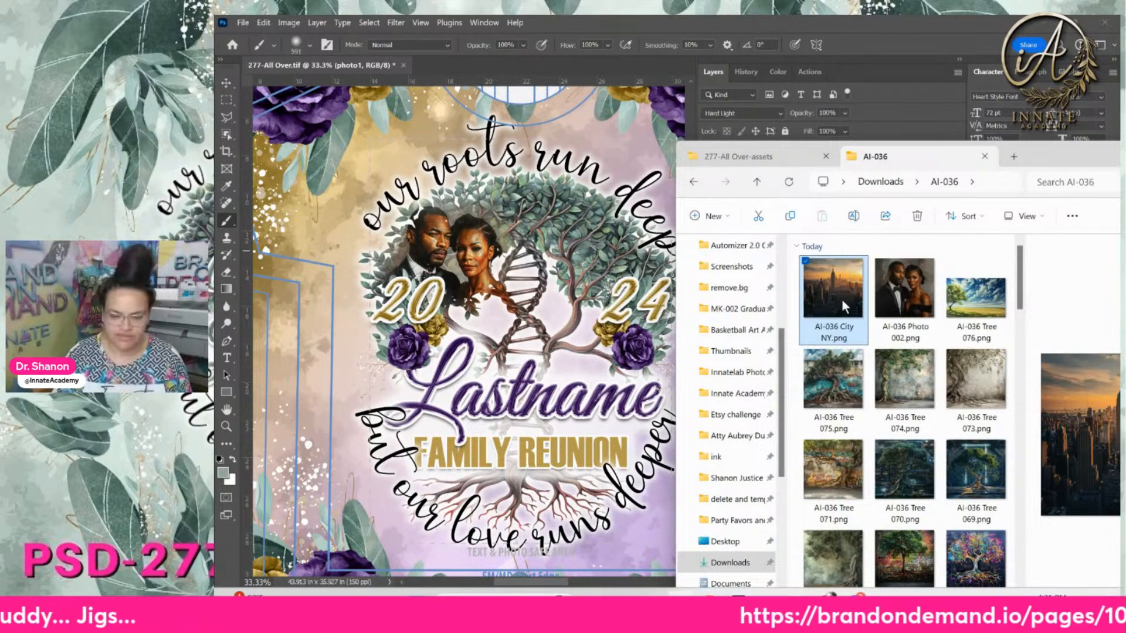
left_click_drag(828, 291, 604, 253)
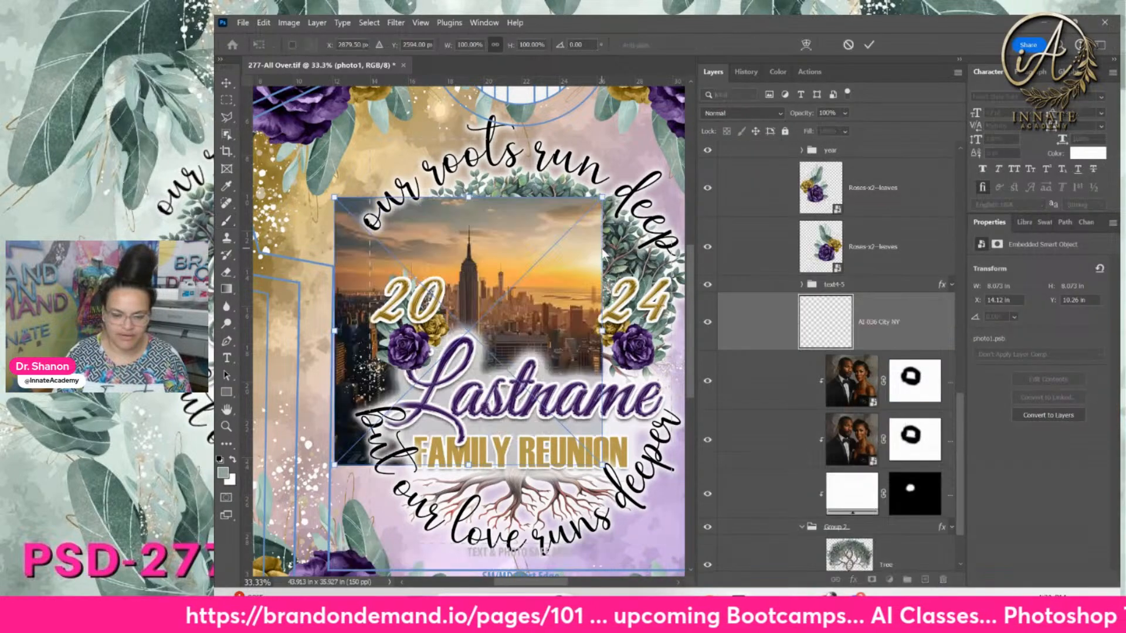
Reposition and commit the City NY photo, then give it a layer mask with black foreground
left_click_drag(530, 320, 584, 267)
key("Return")
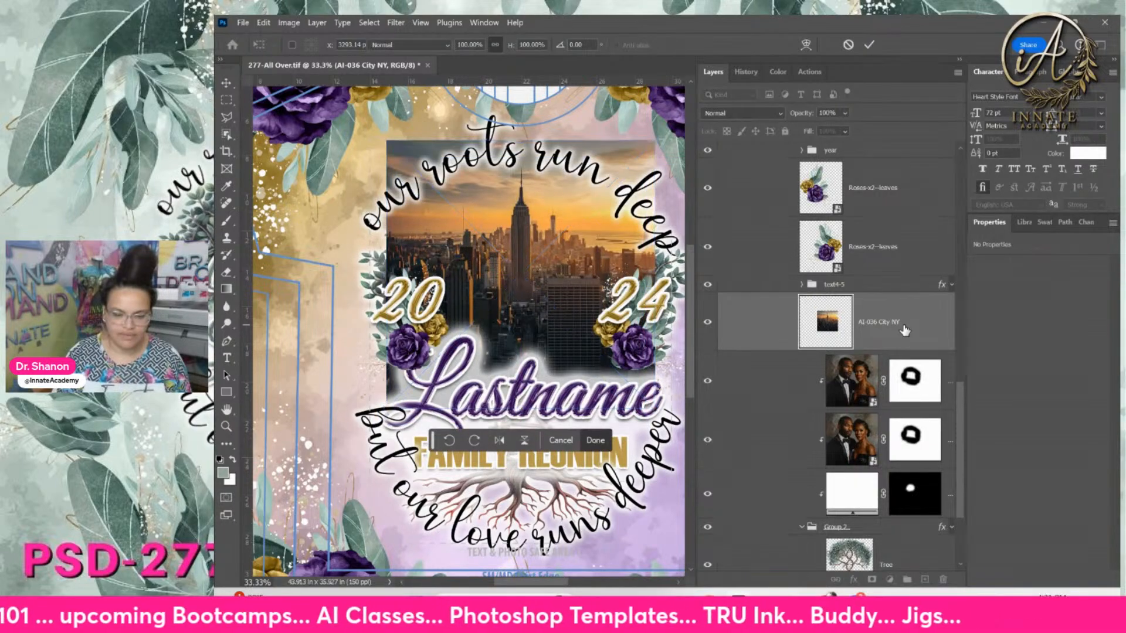
key("b")
left_click(872, 579)
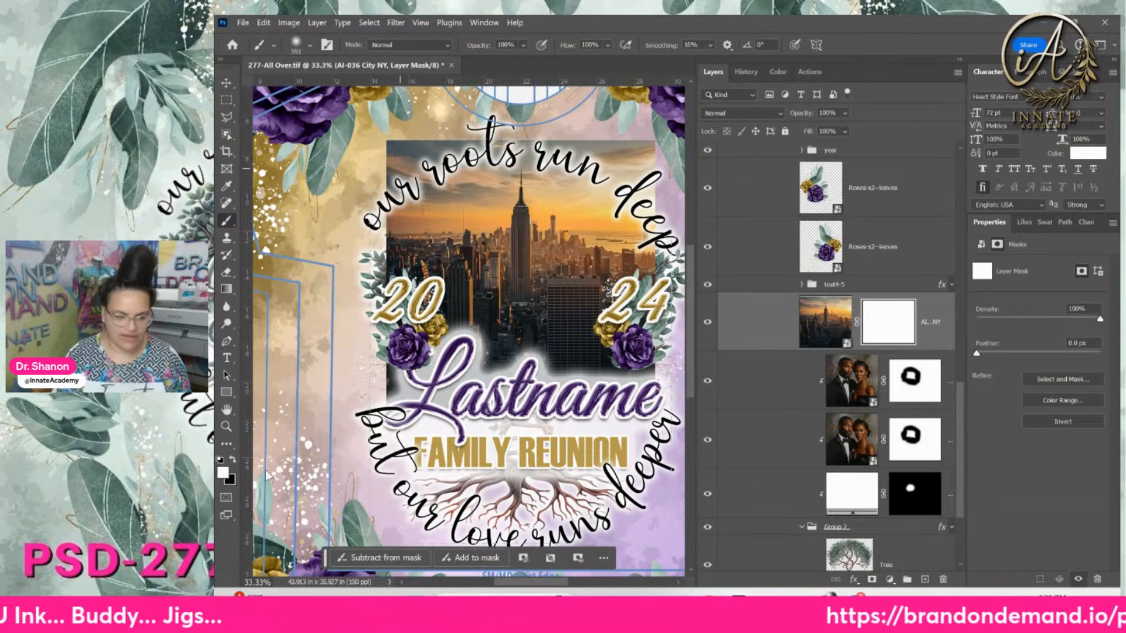
left_click(234, 460)
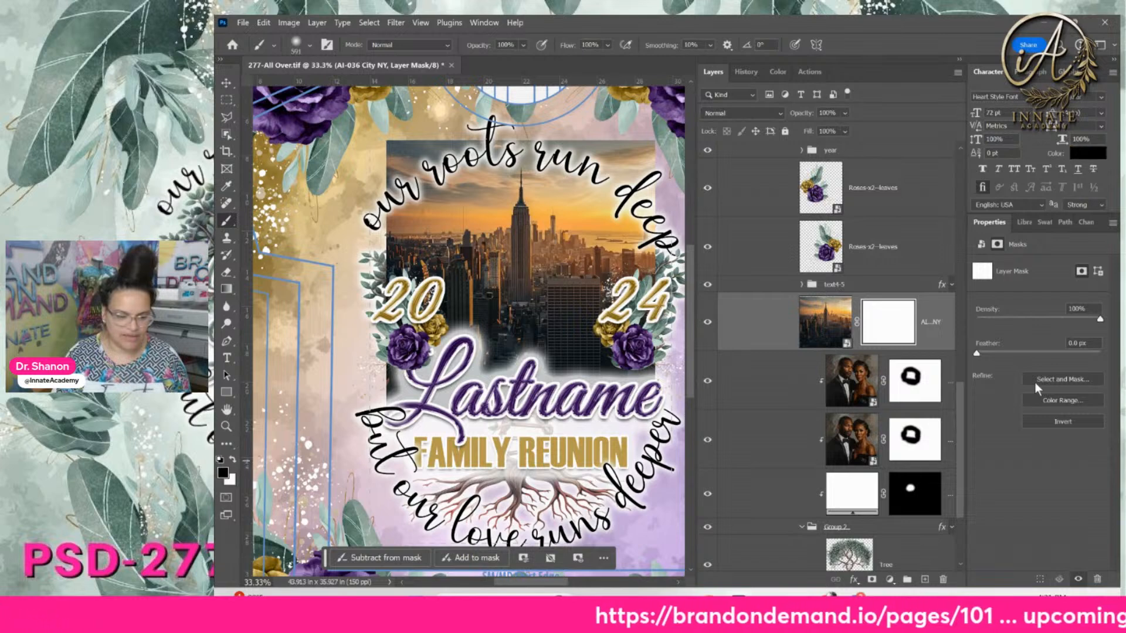
Fade the city photo's left and right edges and move its layer between the couple copies
left_click(394, 144)
mouse_move(392, 136)
left_mouse_down()
mouse_move(369, 375)
mouse_move(388, 444)
mouse_move(432, 456)
left_mouse_up()
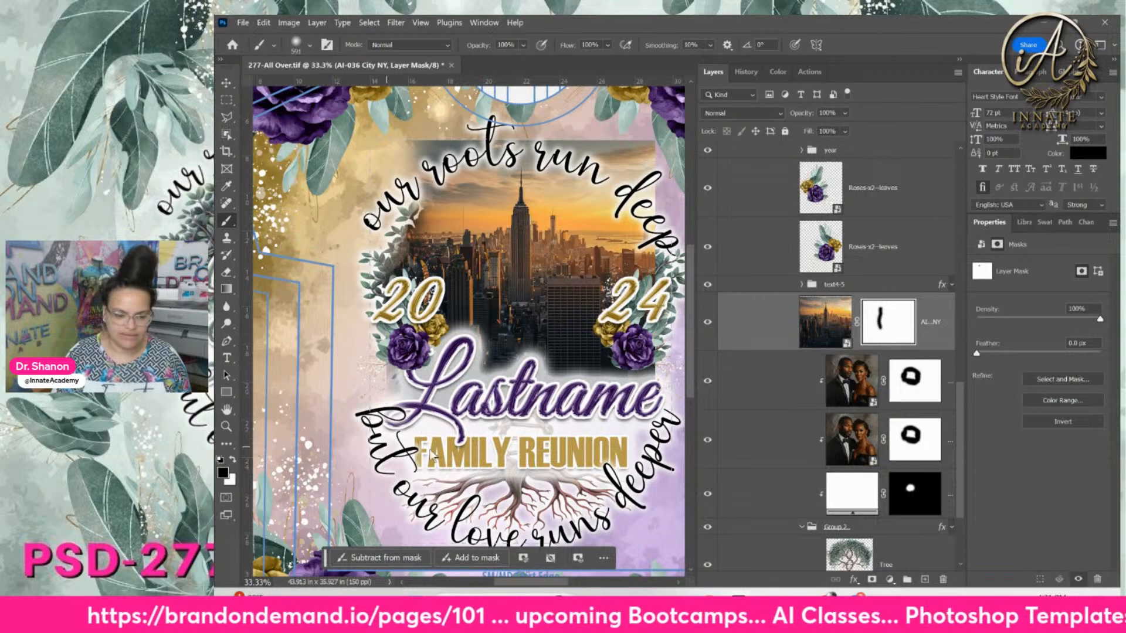
mouse_move(665, 434)
left_mouse_down()
mouse_move(651, 142)
mouse_move(401, 137)
left_mouse_up()
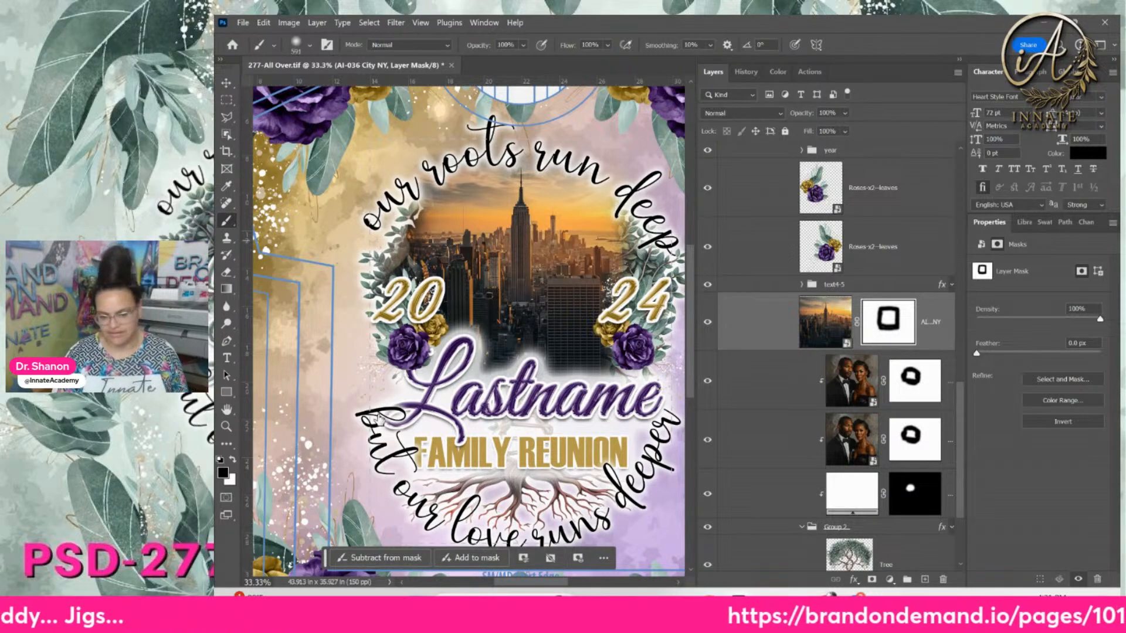
left_click_drag(923, 307, 913, 392)
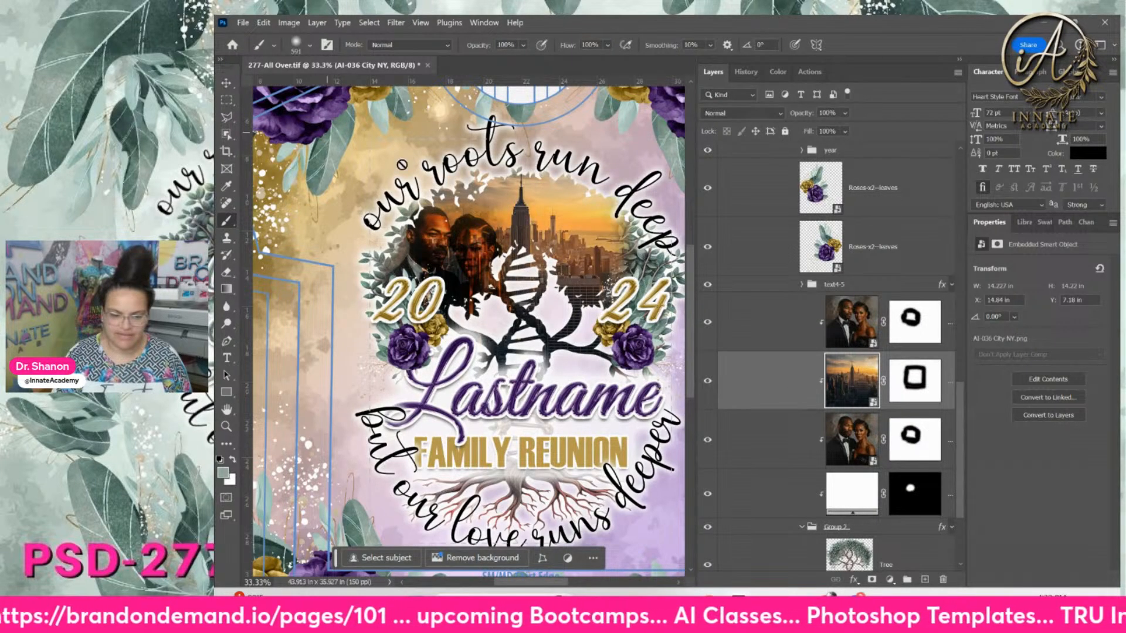
Shrink the city skyline and move it down and right to reveal the tree
left_click(233, 83)
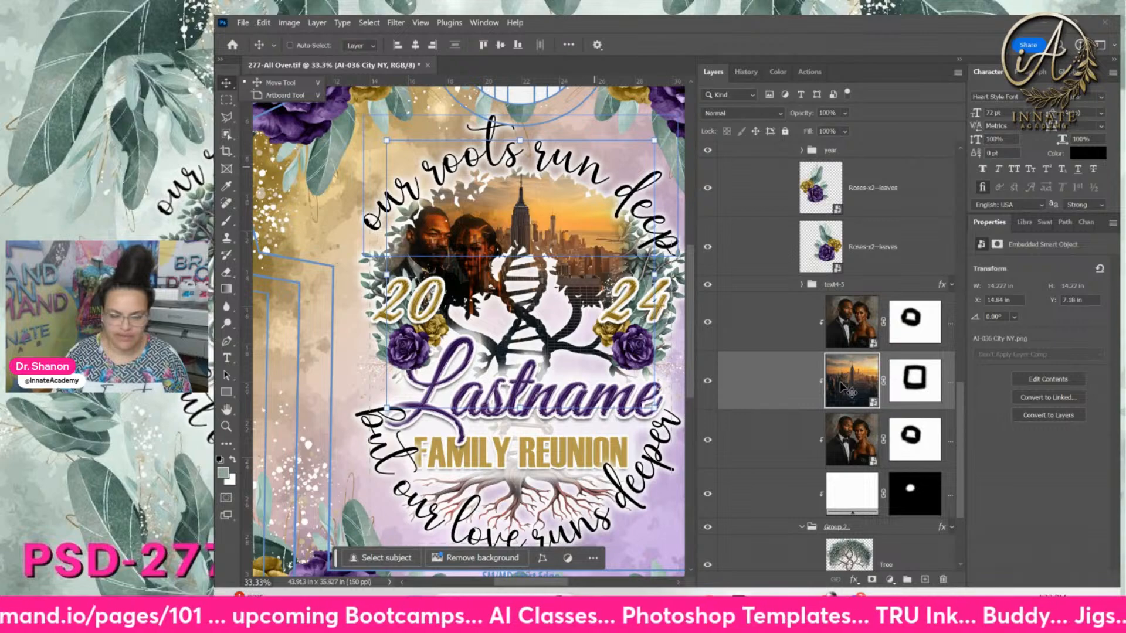
left_click(843, 387)
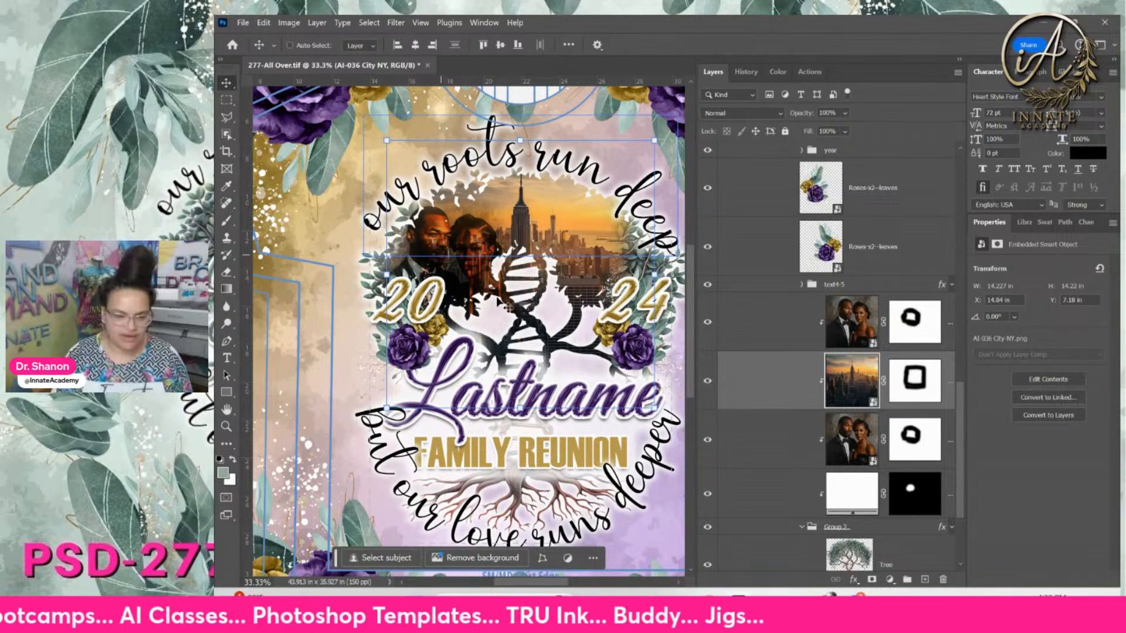
left_click_drag(385, 177, 479, 233)
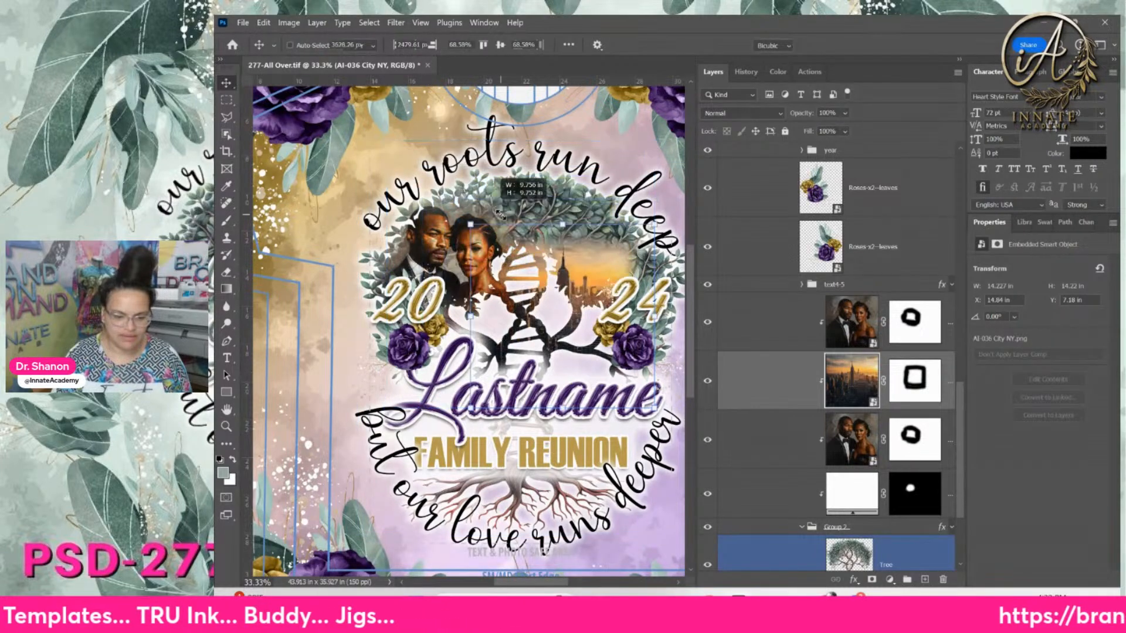
left_click_drag(591, 266, 574, 197)
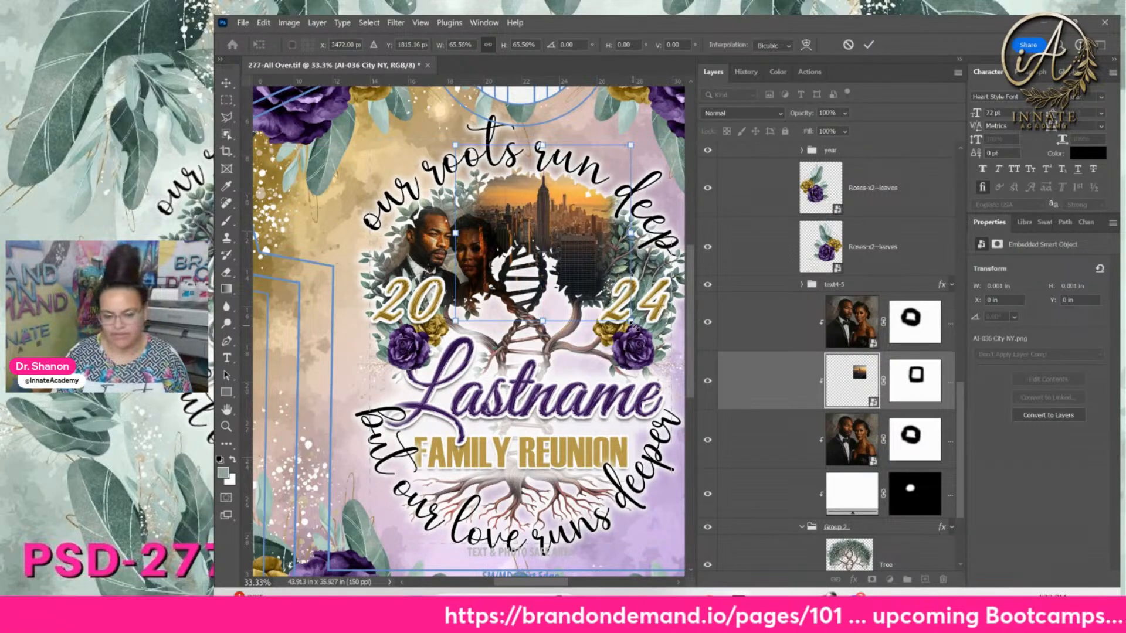
left_click_drag(634, 324, 650, 341)
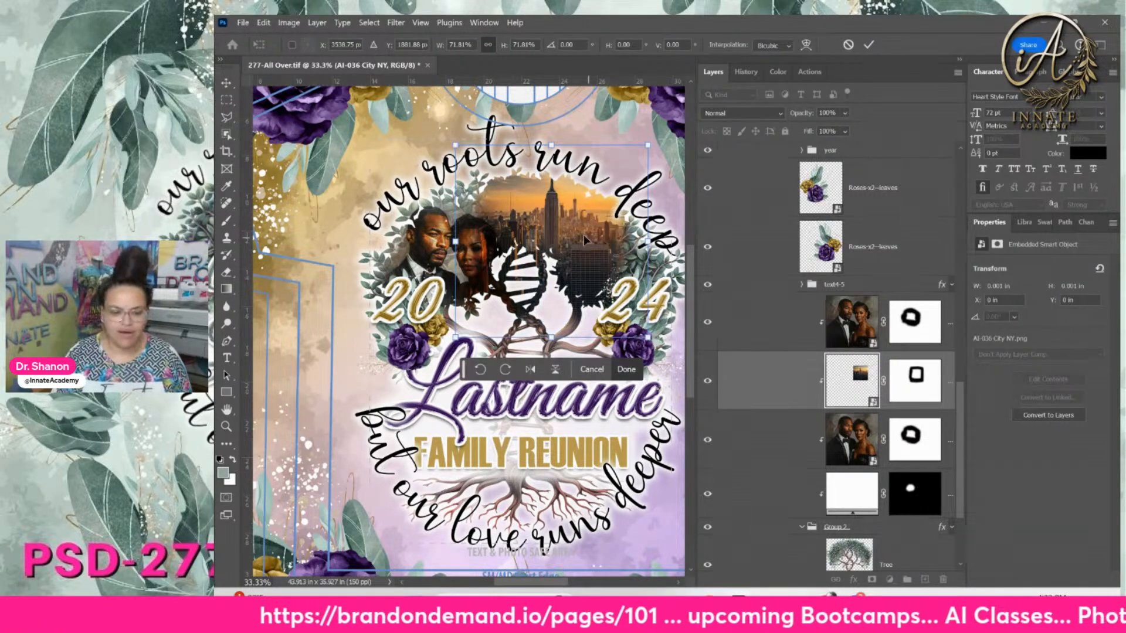
left_click_drag(584, 240, 607, 249)
key("Return")
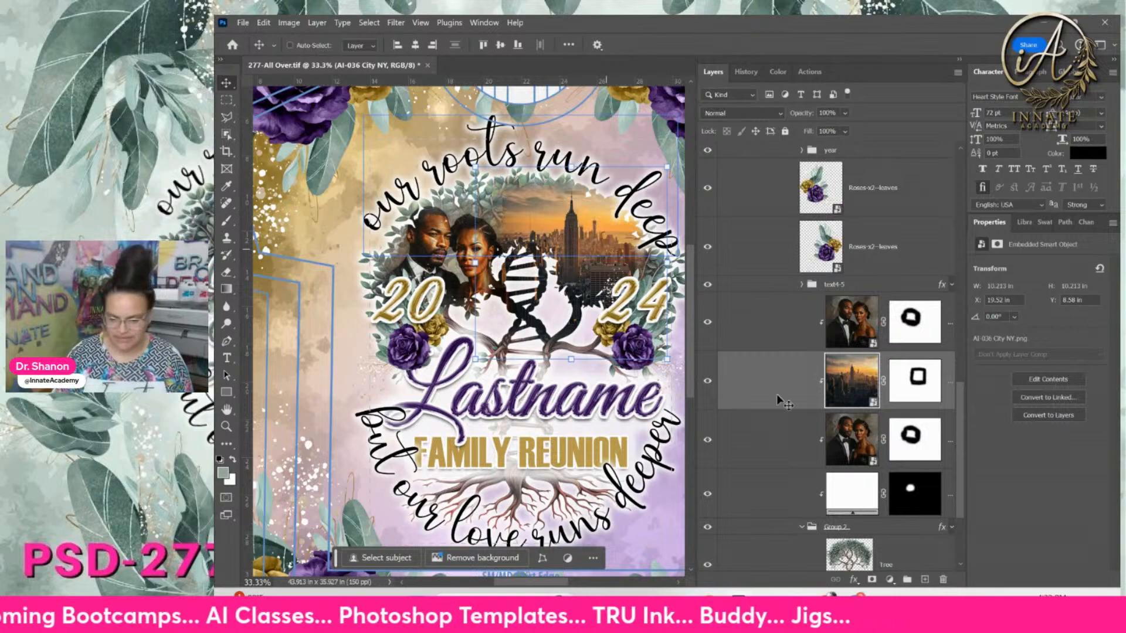
Brush the city photo's mask, shift the skyline further right, and zoom out to the whole shirt
left_click(919, 377)
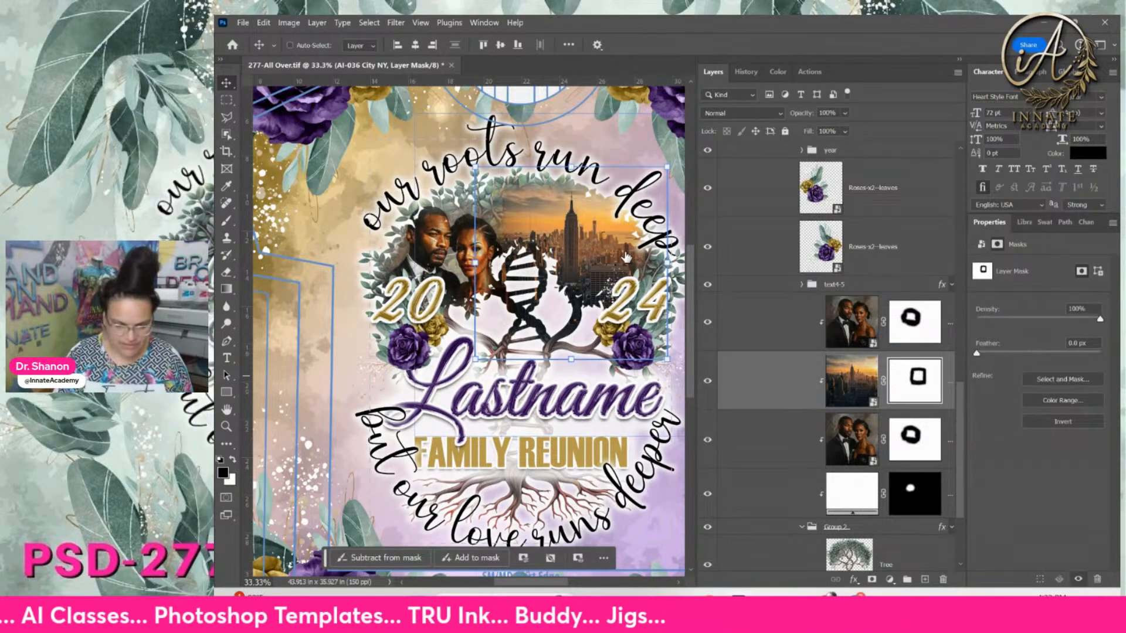
left_click_drag(612, 237, 567, 242)
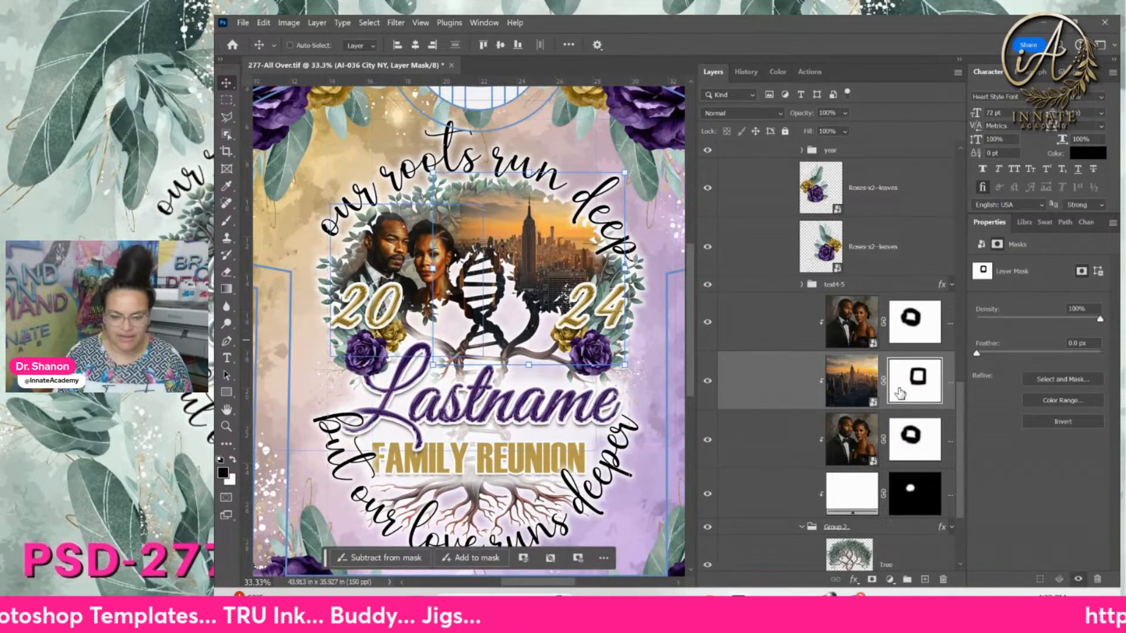
left_click(226, 220)
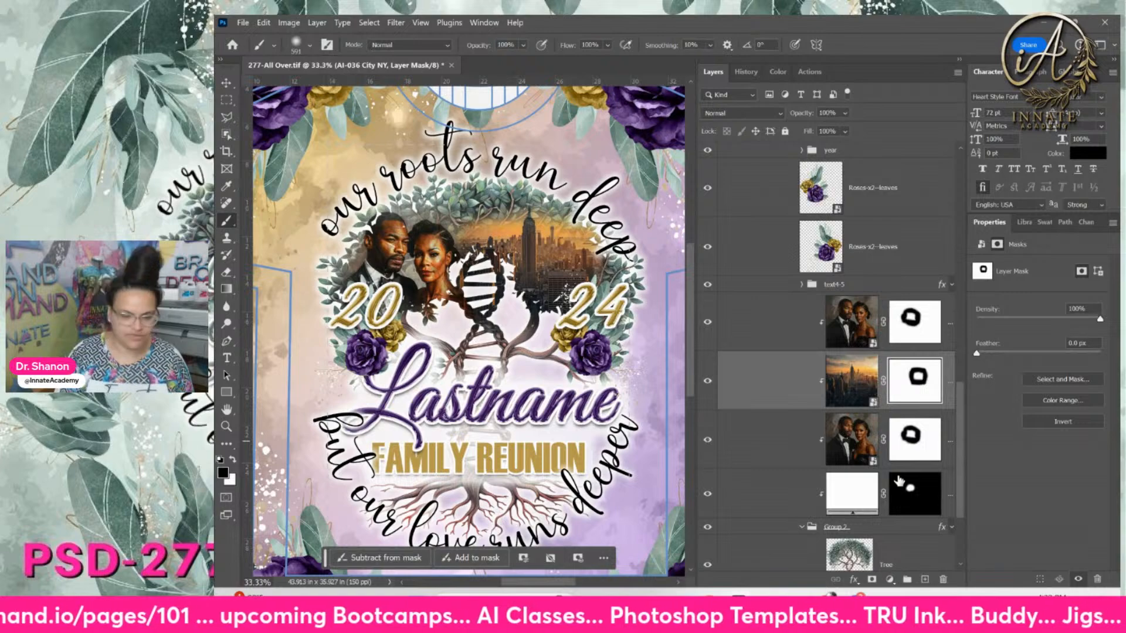
left_click(227, 83)
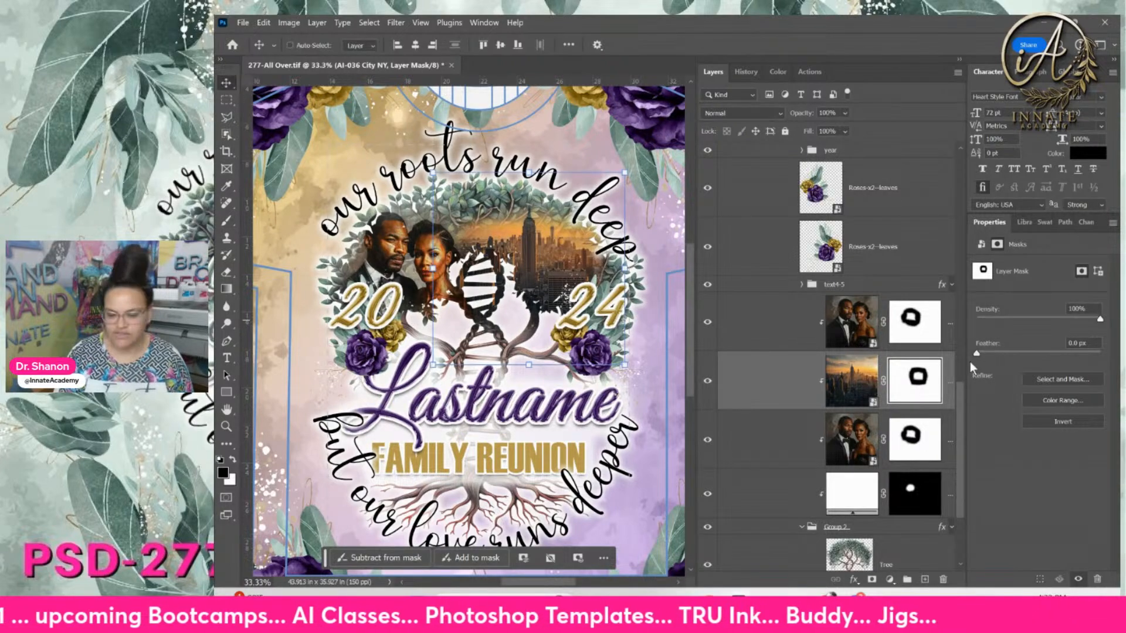
left_click(852, 380)
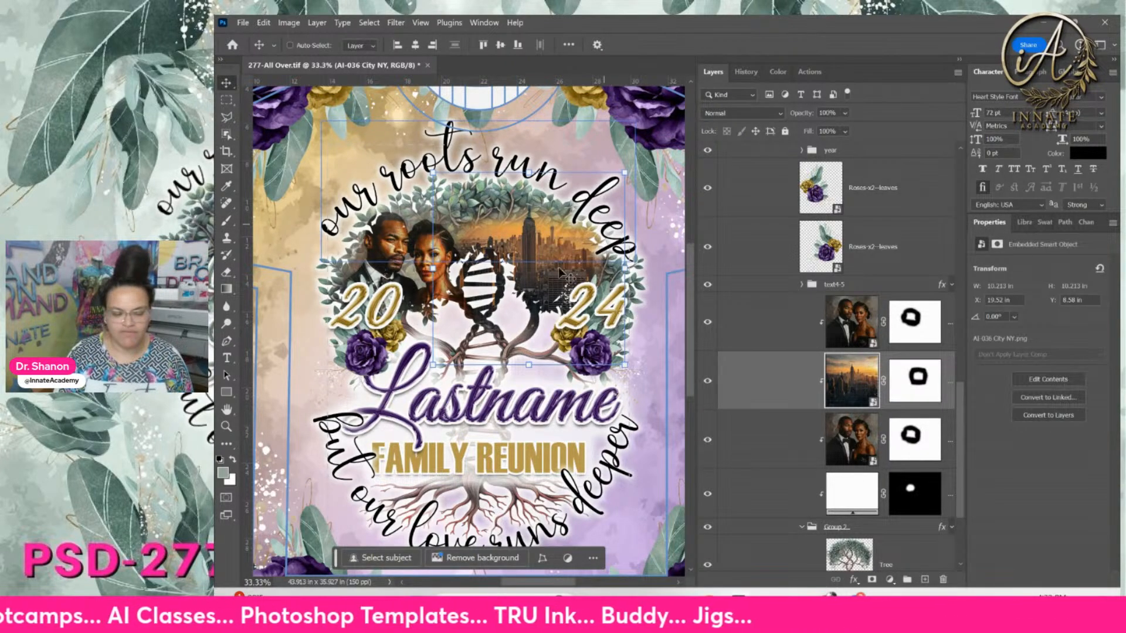
left_click_drag(555, 248, 561, 240)
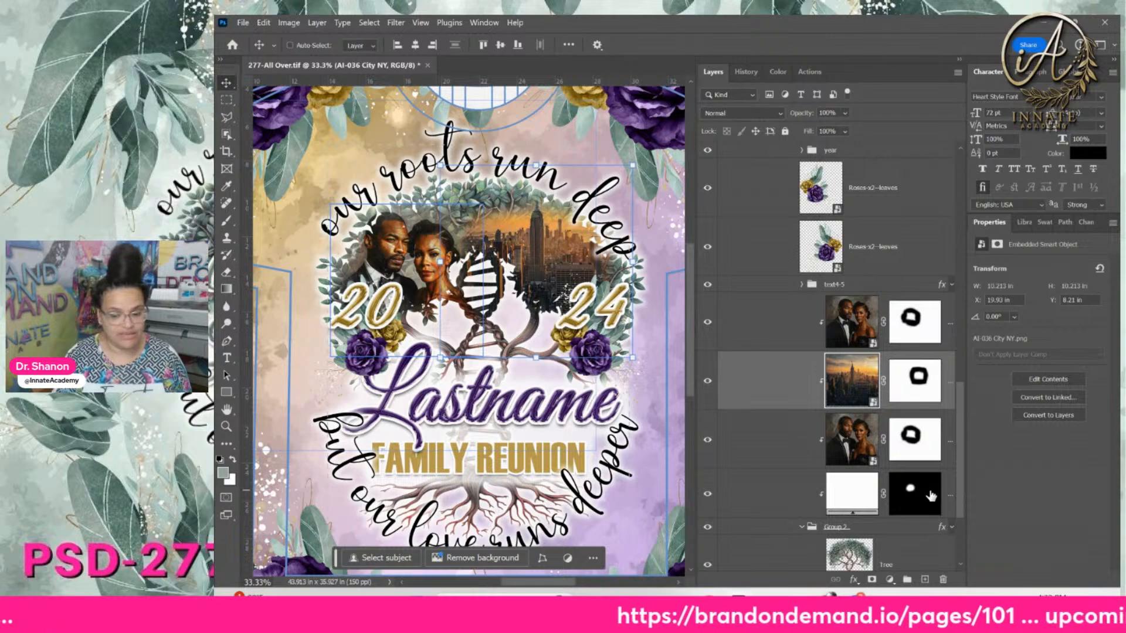
left_click(919, 399)
key("ctrl+minus")
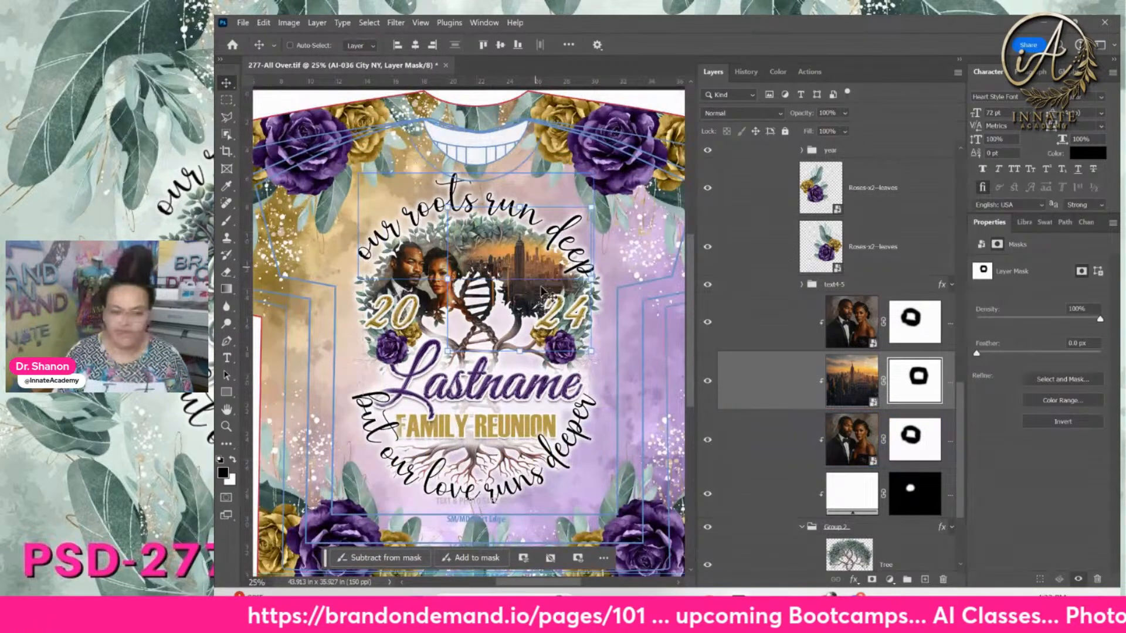
left_click(531, 264)
Nudge the skyline to X 20.34 in, Y 8.38 in, then check the couple, Group 2 and city layers
left_click_drag(531, 267, 535, 269)
left_click(852, 380)
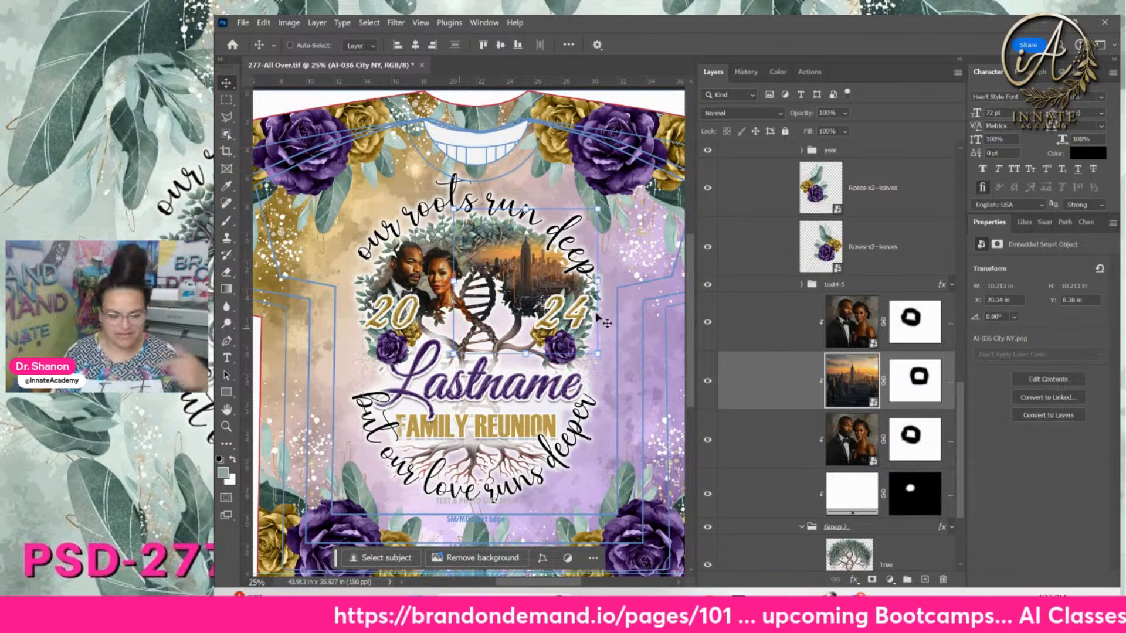
left_click(788, 343)
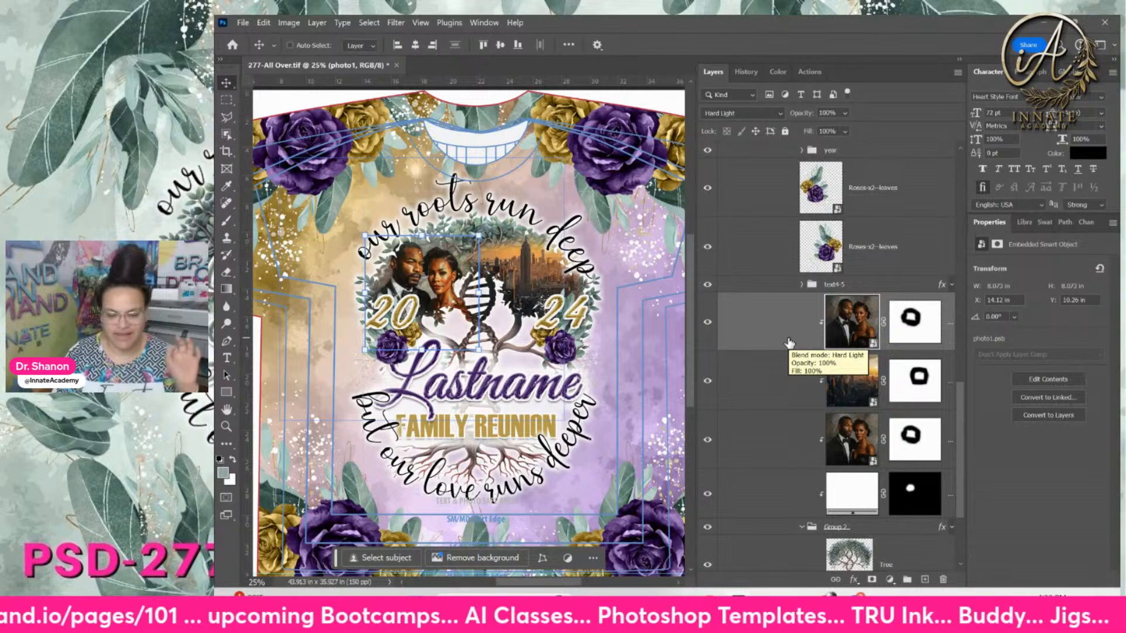
left_click(862, 532)
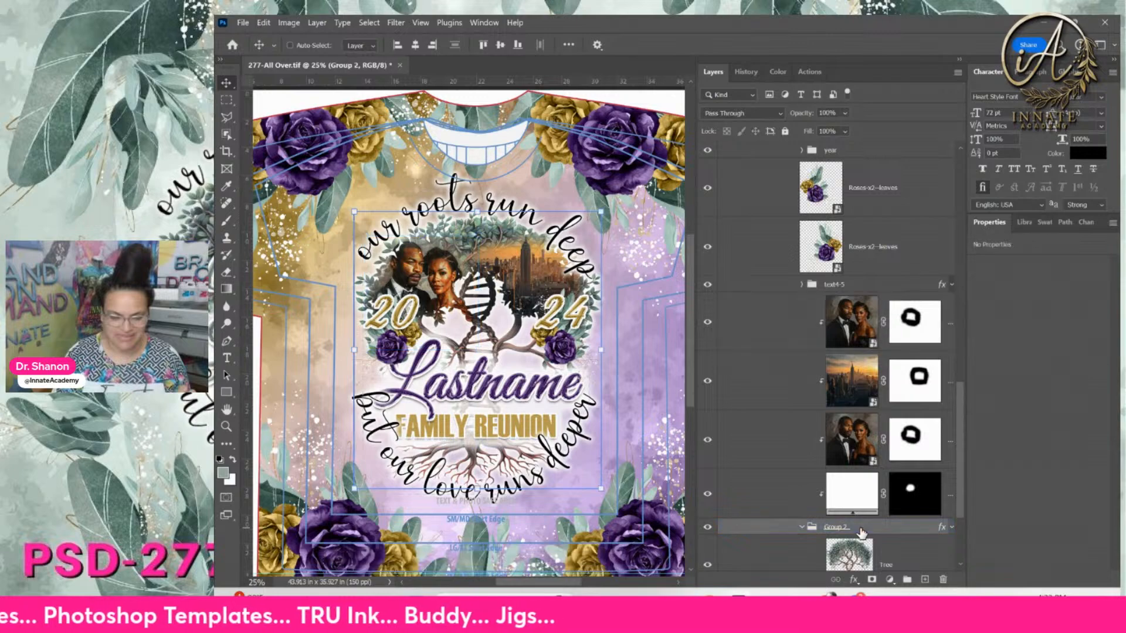
left_click(548, 304, "ctrl")
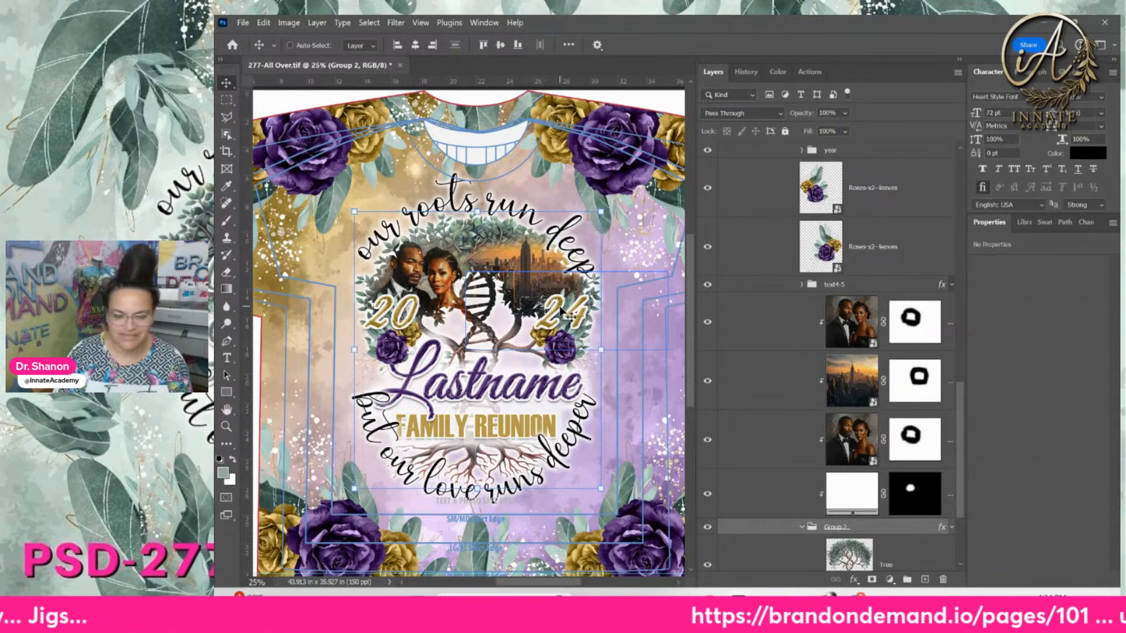
left_click(861, 387)
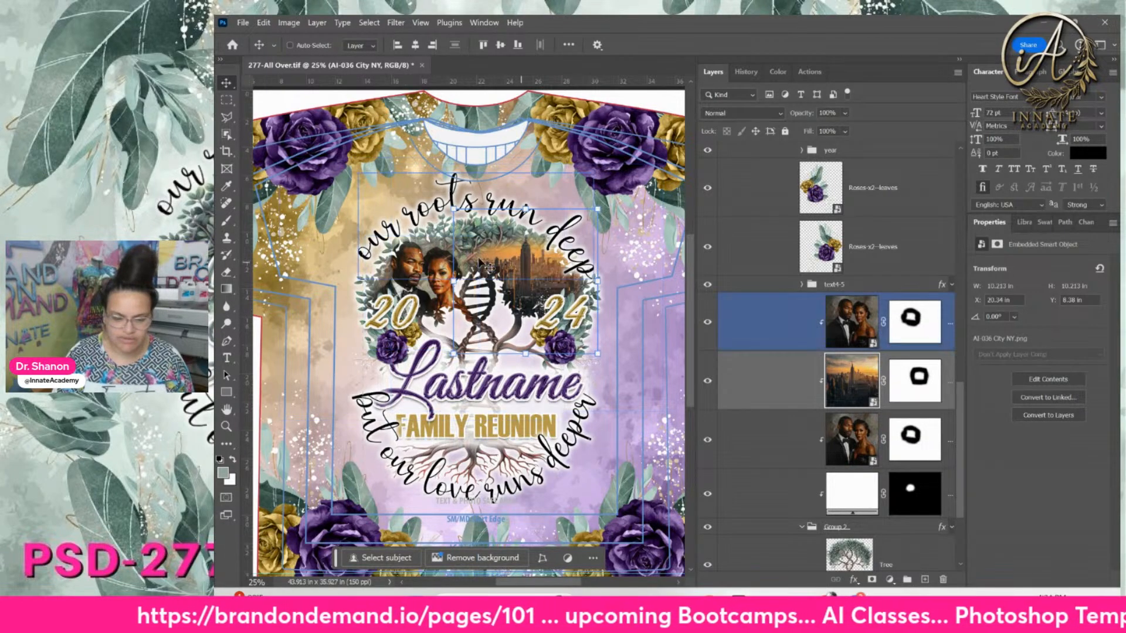
Set the AI-036 City NY skyline layer's blend mode to Luminosity
left_click(762, 112)
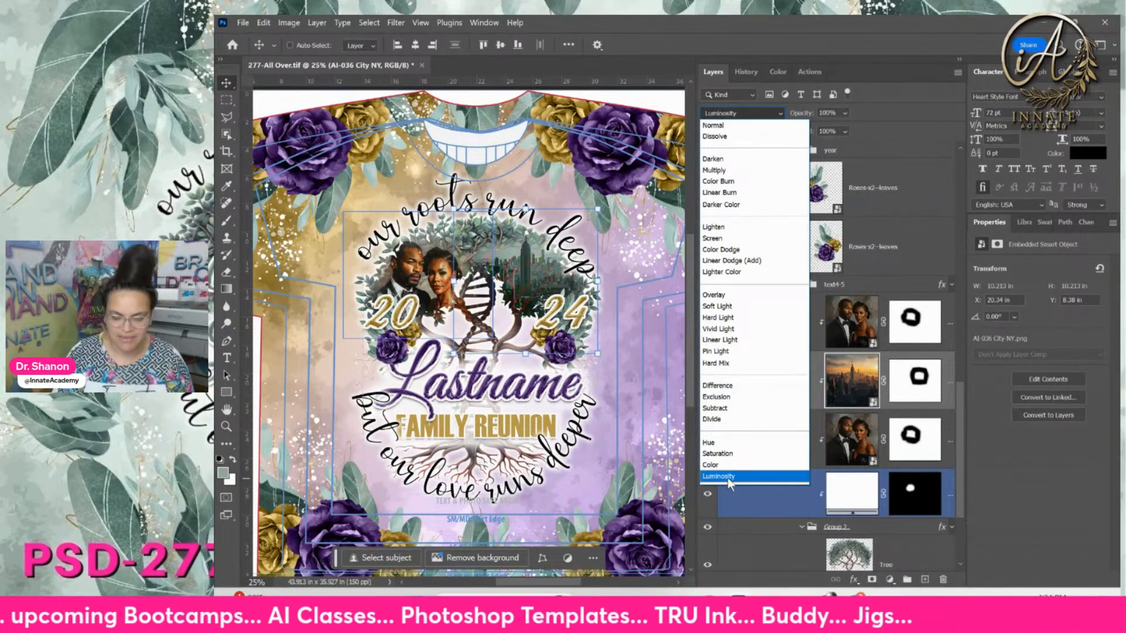
left_click(727, 478)
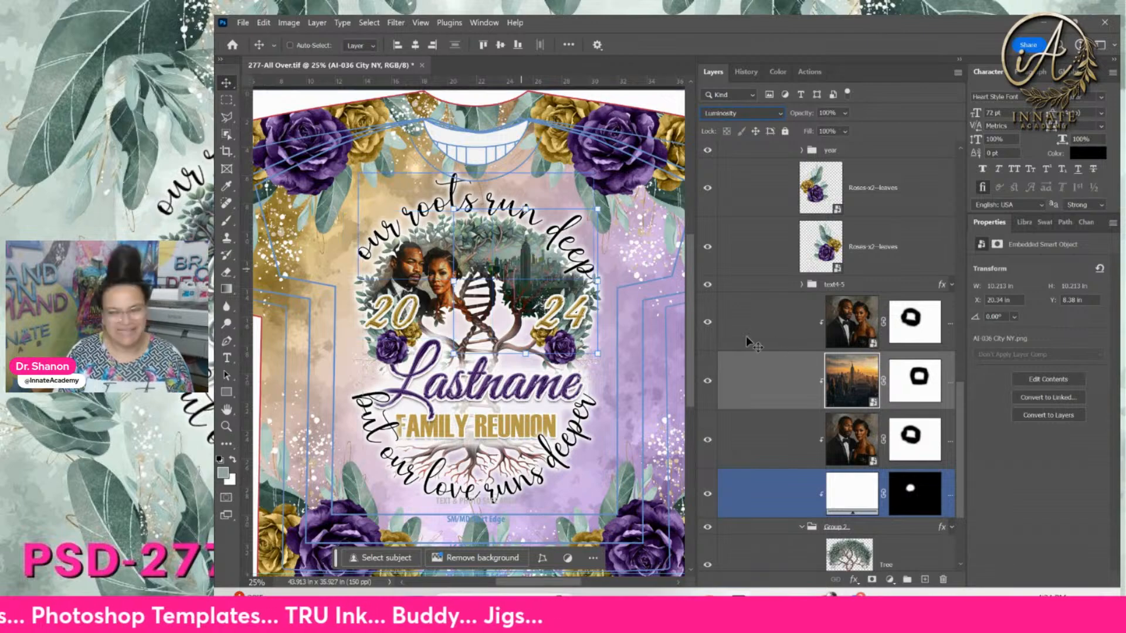
left_click(854, 400)
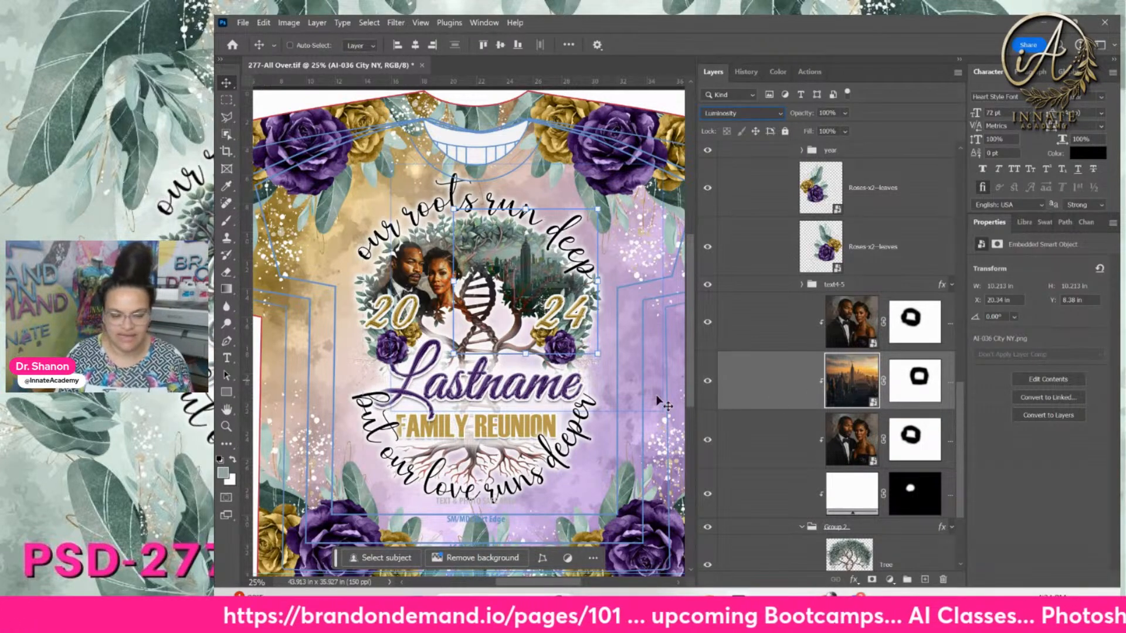
left_click(915, 253)
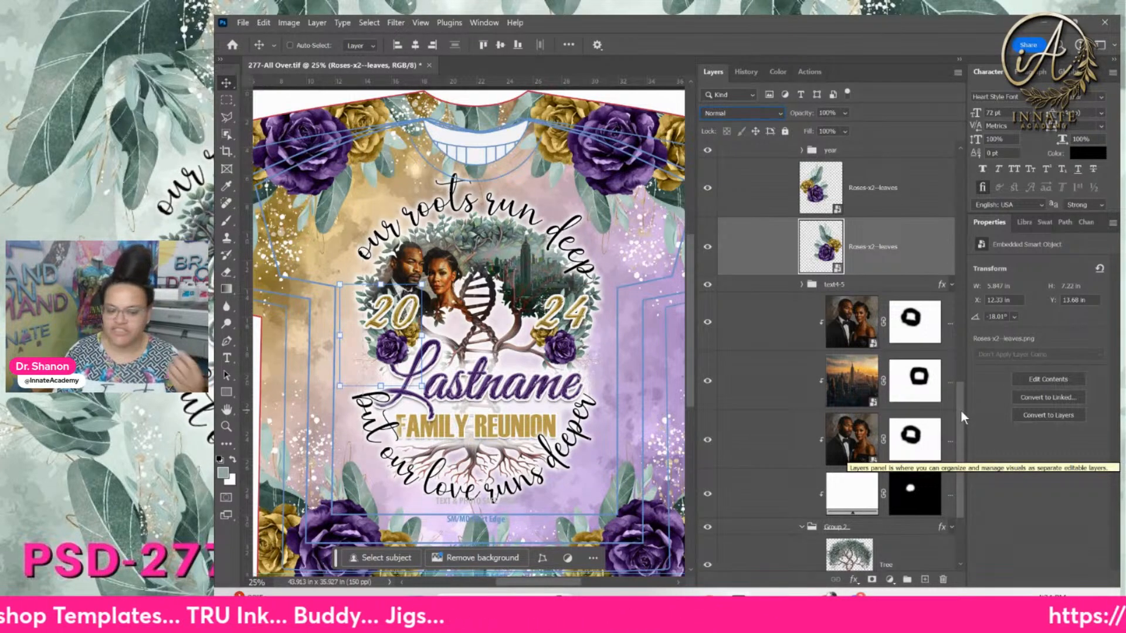
left_click_drag(960, 410, 963, 200)
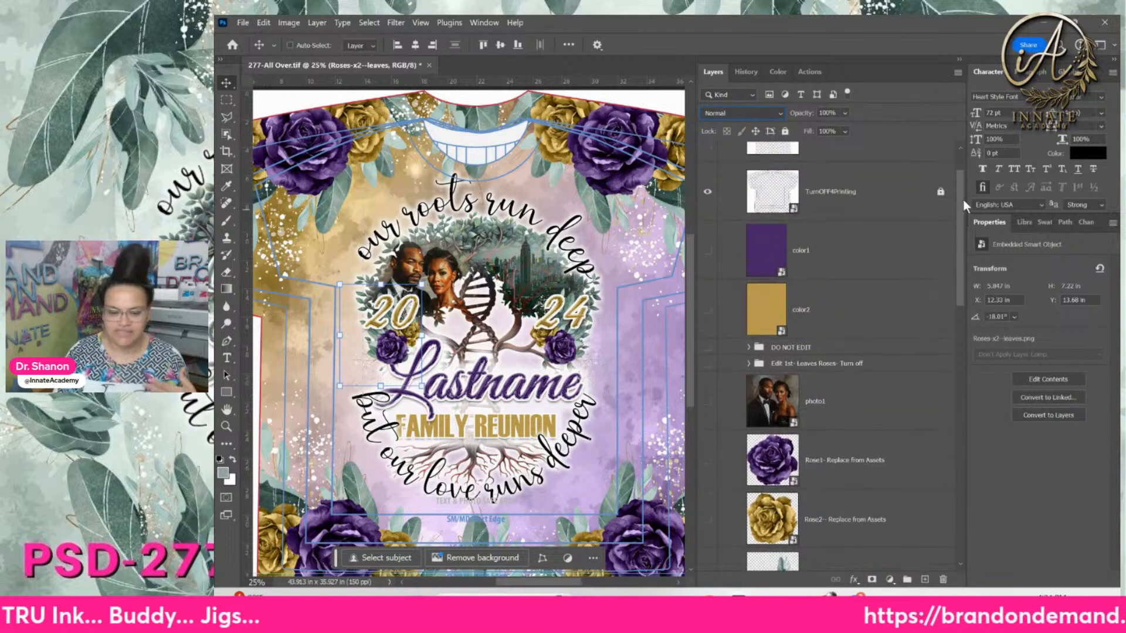
Open the color1 smart object's contents as color1.psb
left_click(895, 253)
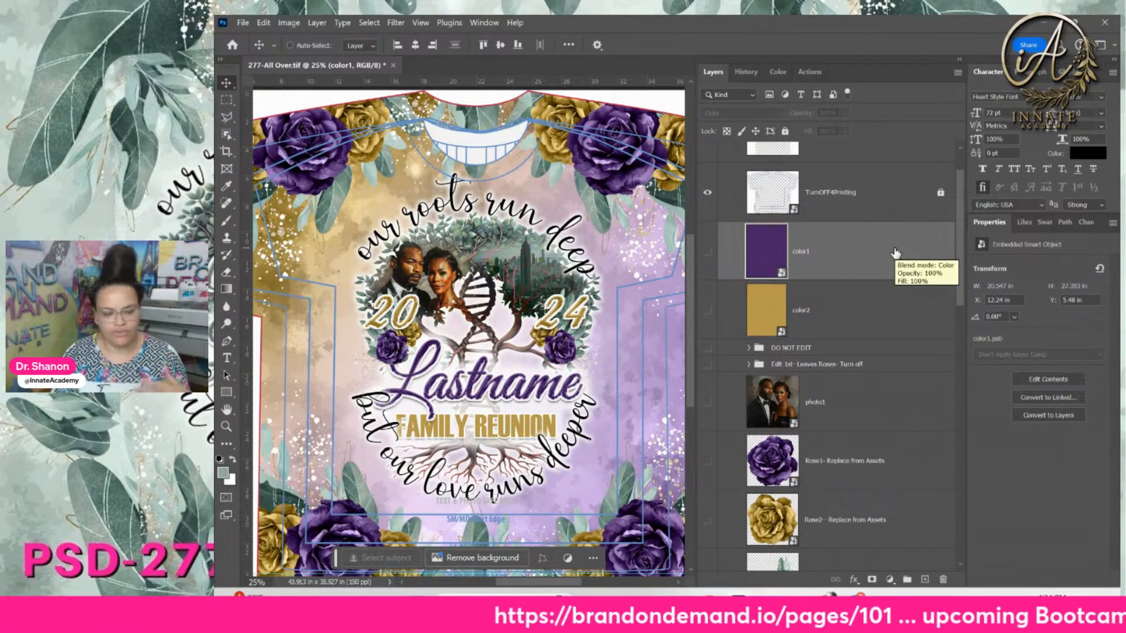
double_click(763, 253)
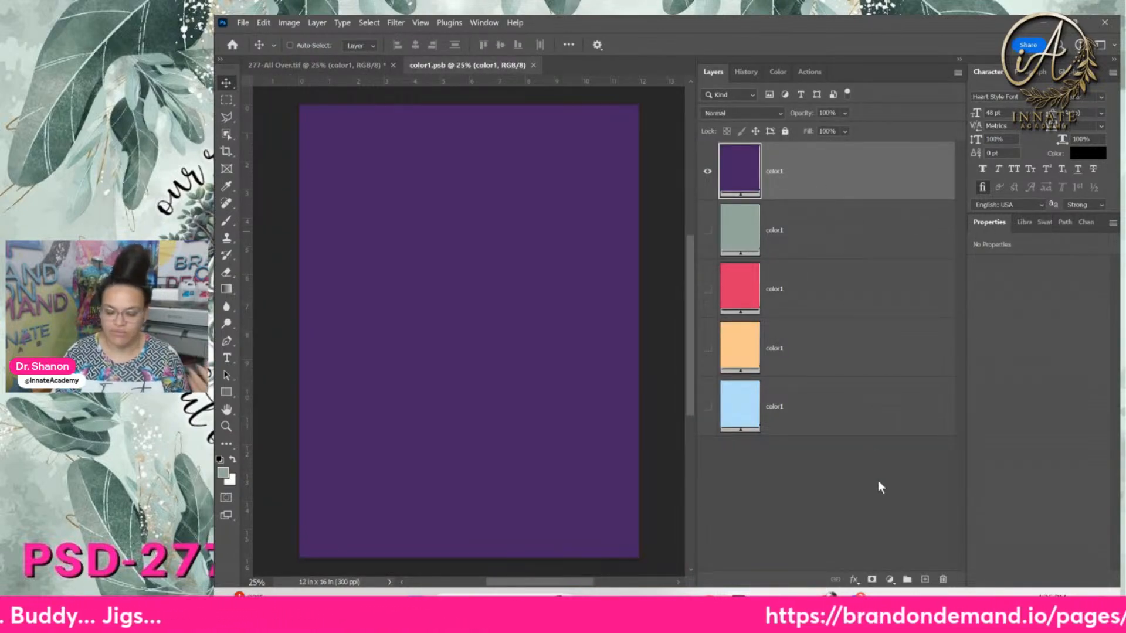
Duplicate the purple color1 layer and hide the copy
right_click(799, 185)
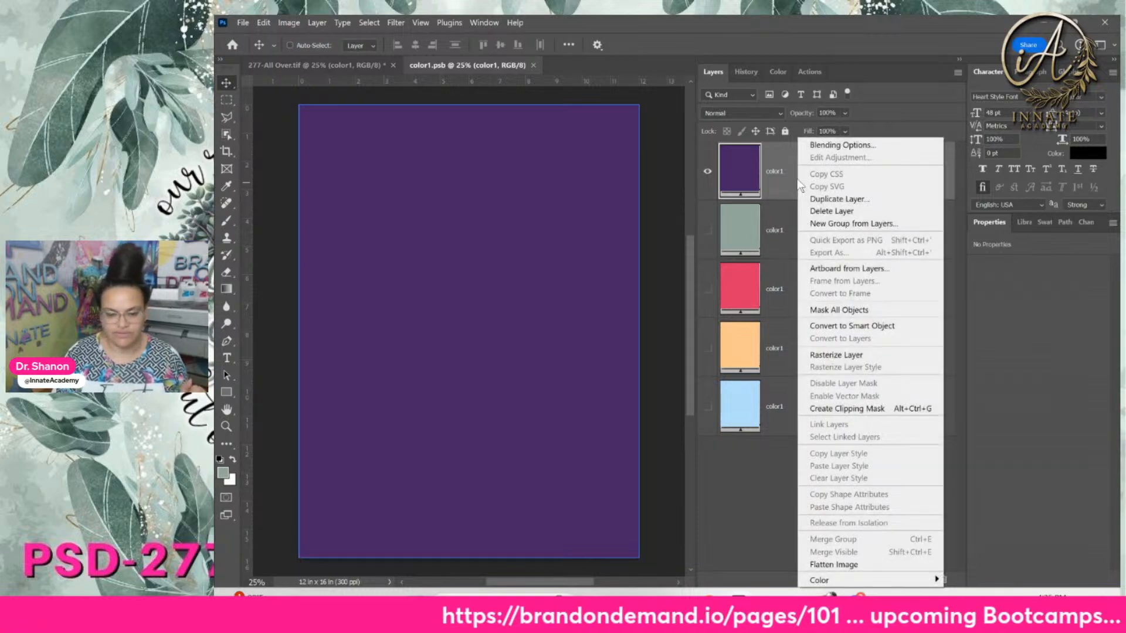
left_click(839, 199)
left_click(1086, 212)
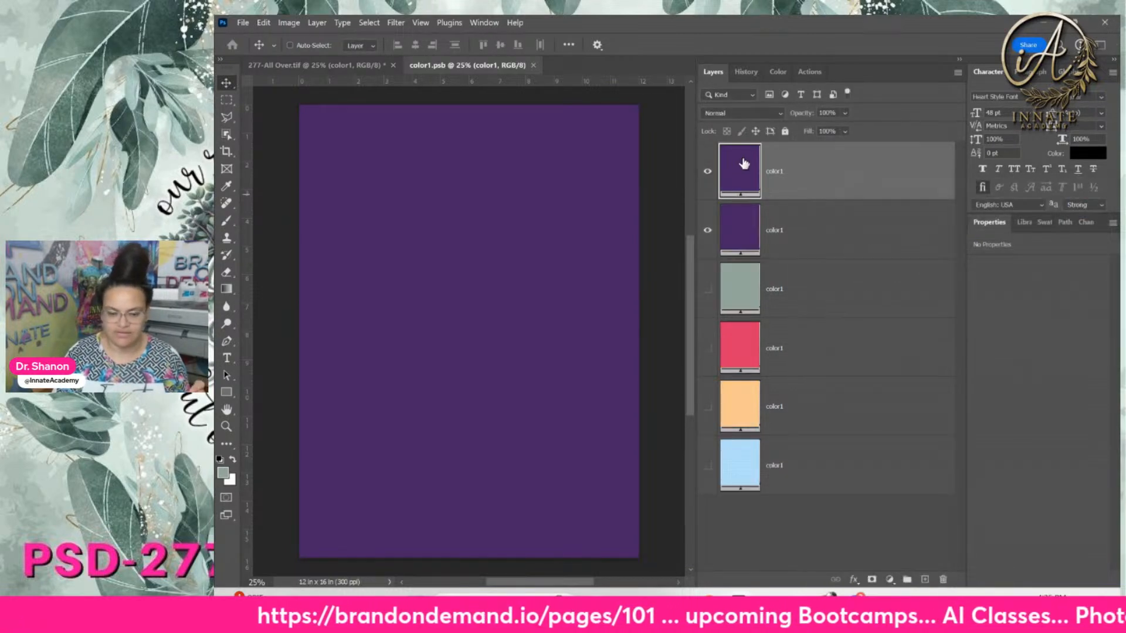
left_click(708, 230)
Fill the top color1 layer with navy from the Darker swatch group
left_click(1045, 223)
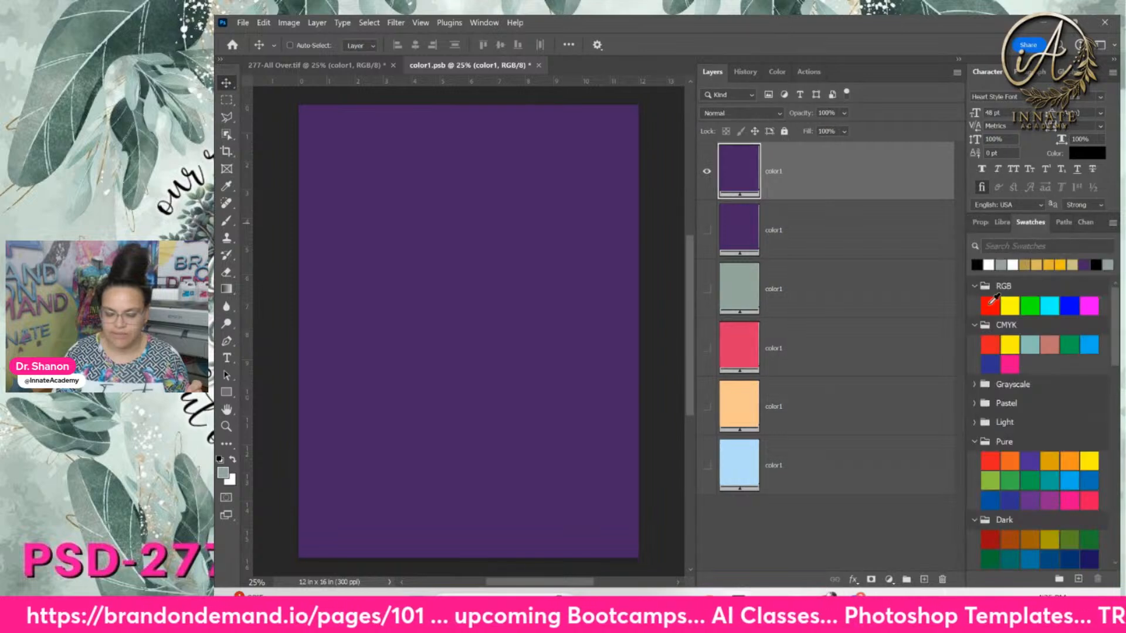
scroll(1048, 407, "down", 5)
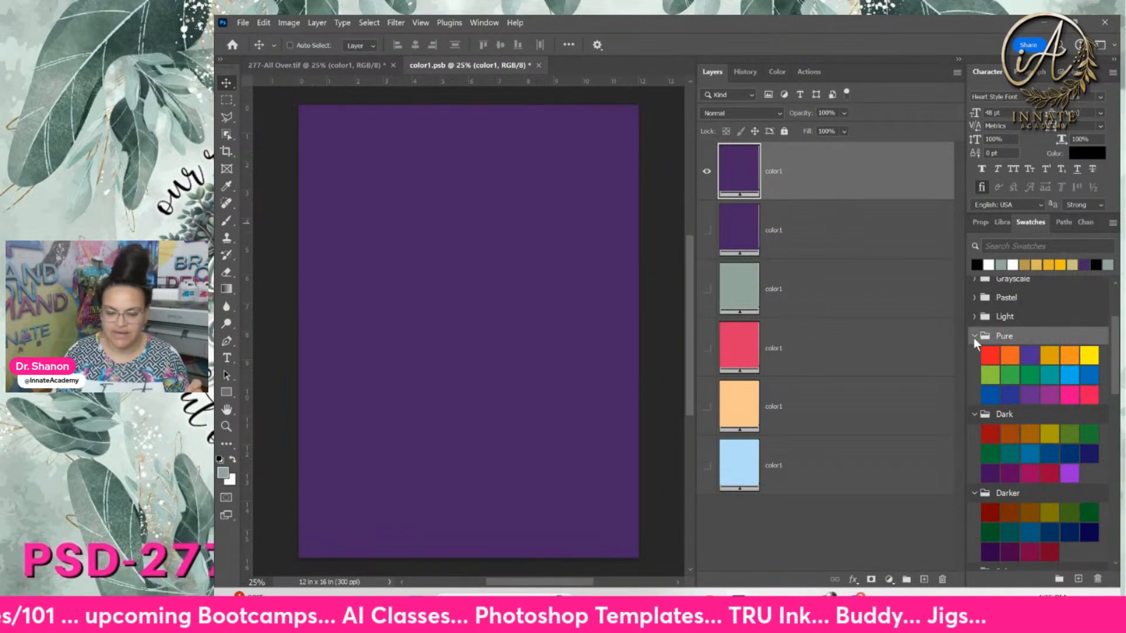
left_click(974, 336)
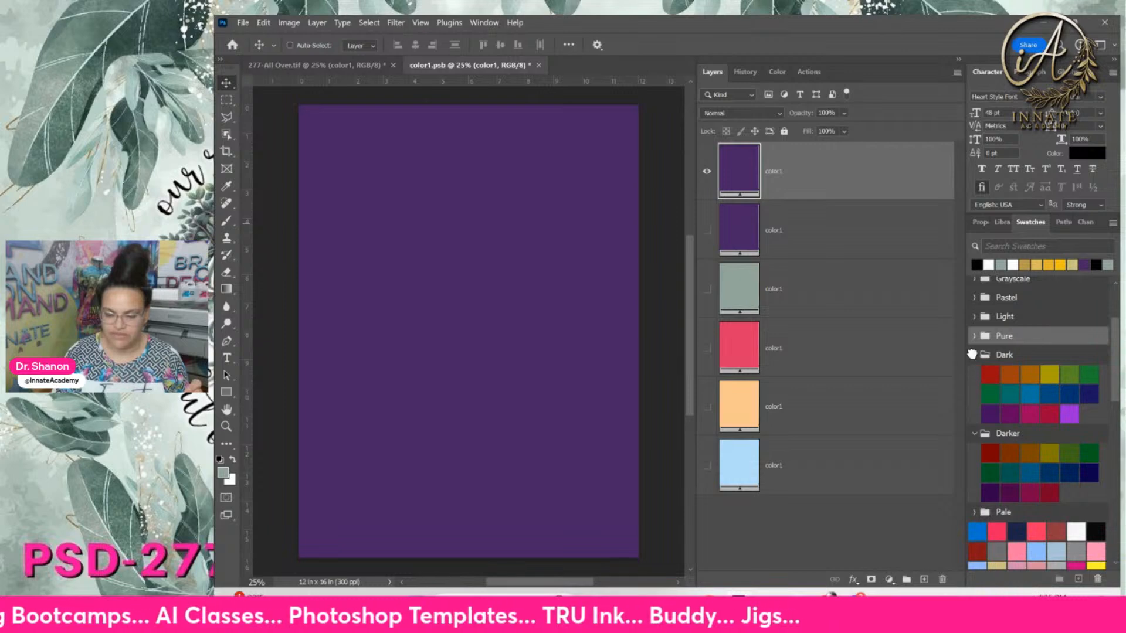
left_click(973, 354)
left_click(975, 373)
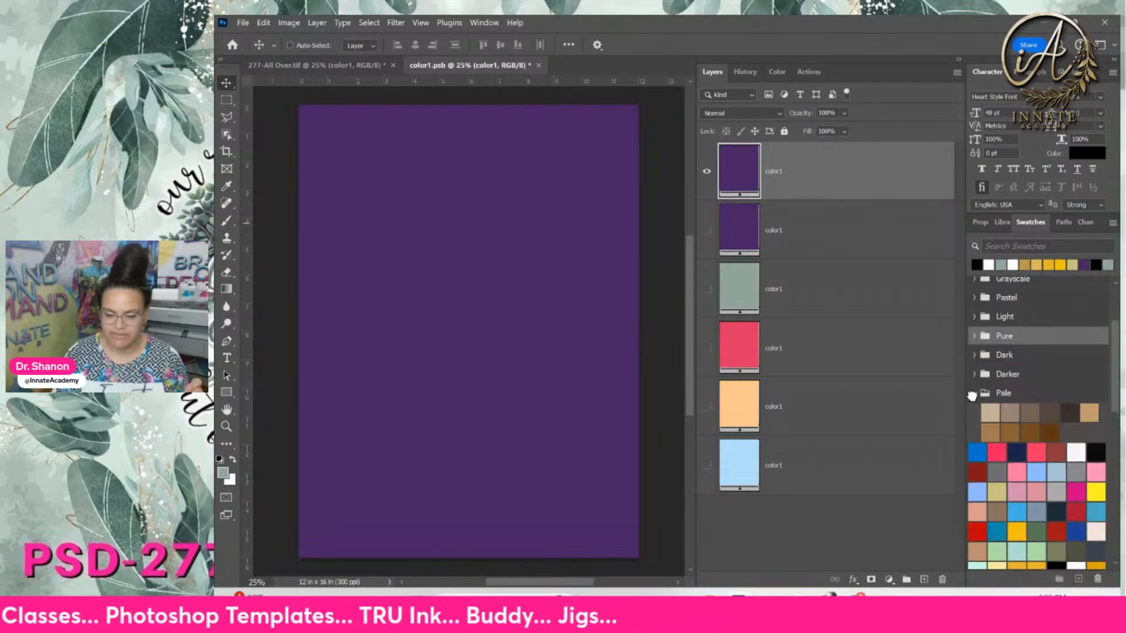
scroll(1004, 346, "up", 2)
scroll(1019, 343, "up", 1)
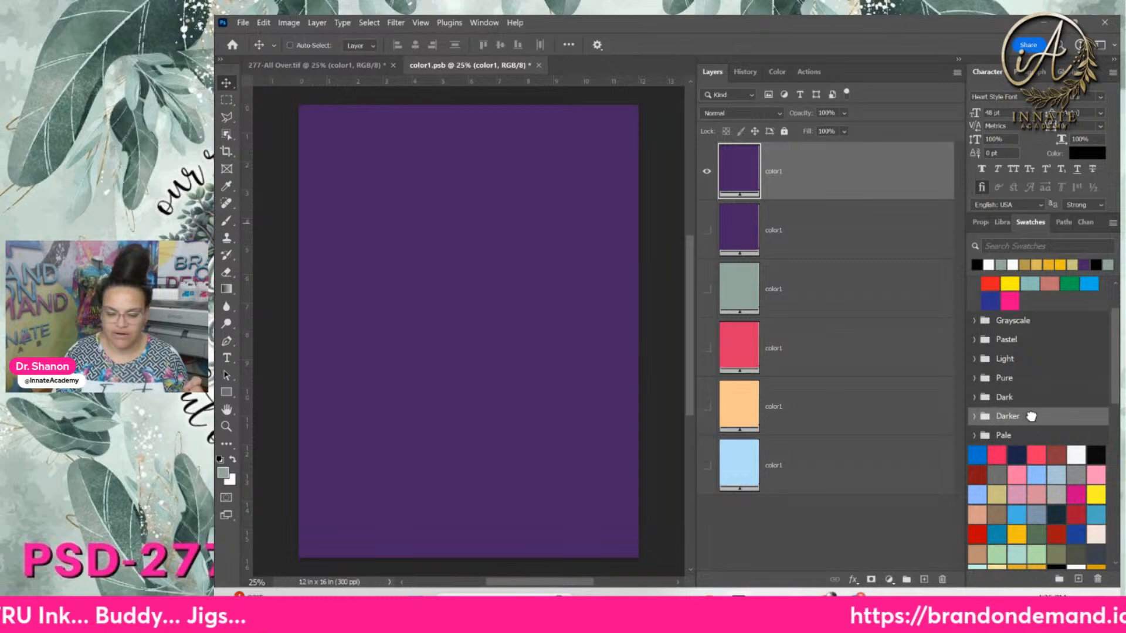
left_click(973, 416)
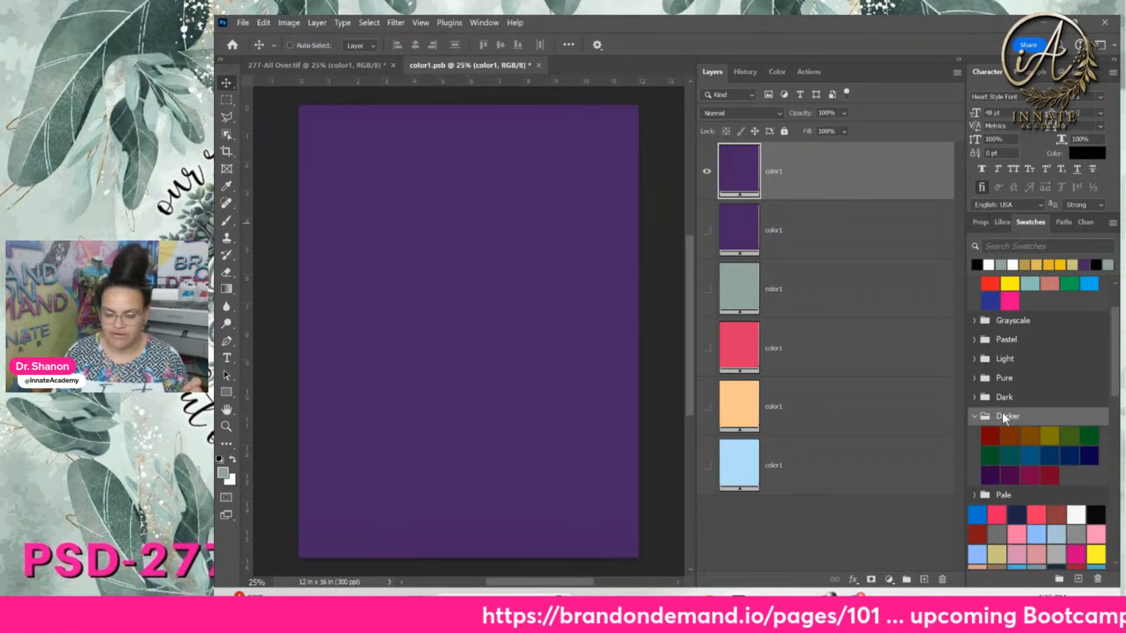
left_click(1074, 452)
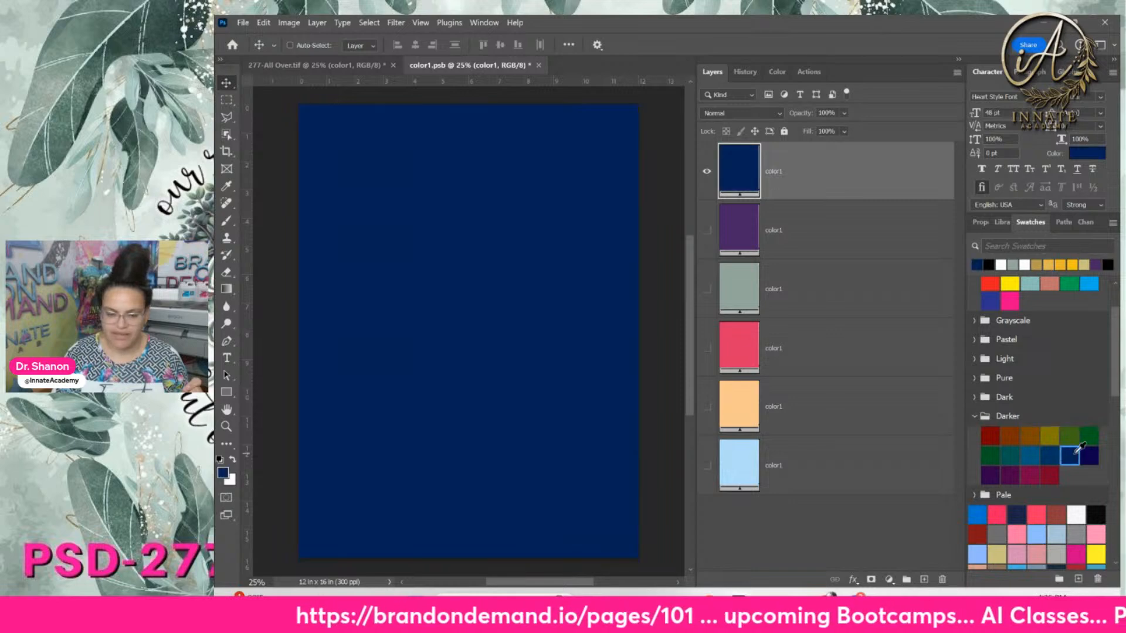
Save and close color1.psb, returning to 277-All Over.tif
left_click(537, 65)
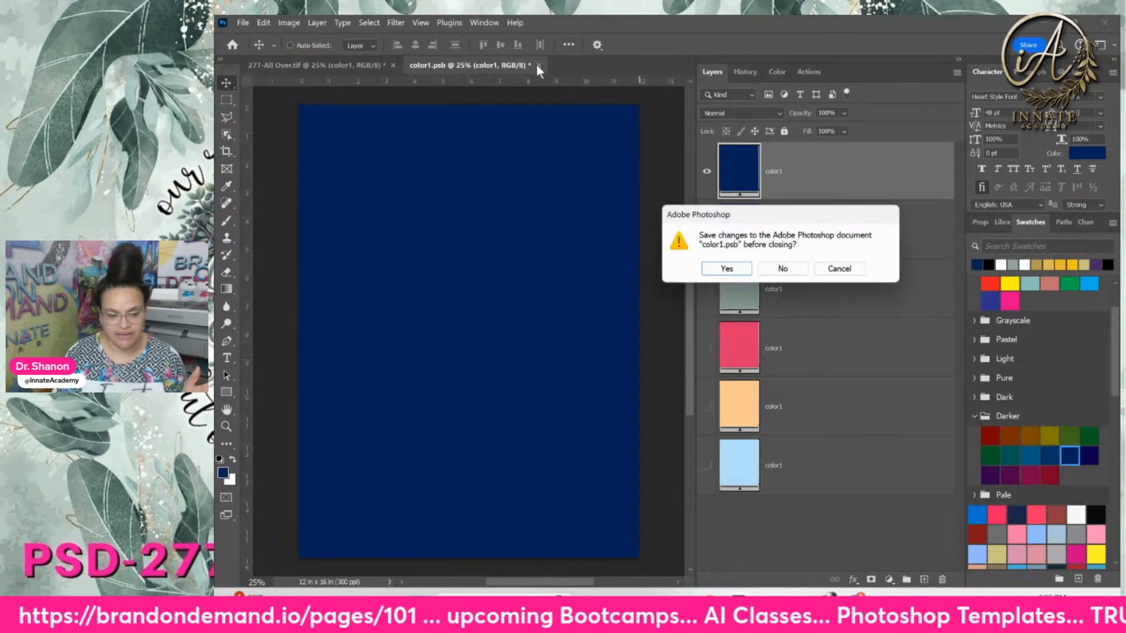
left_click(730, 267)
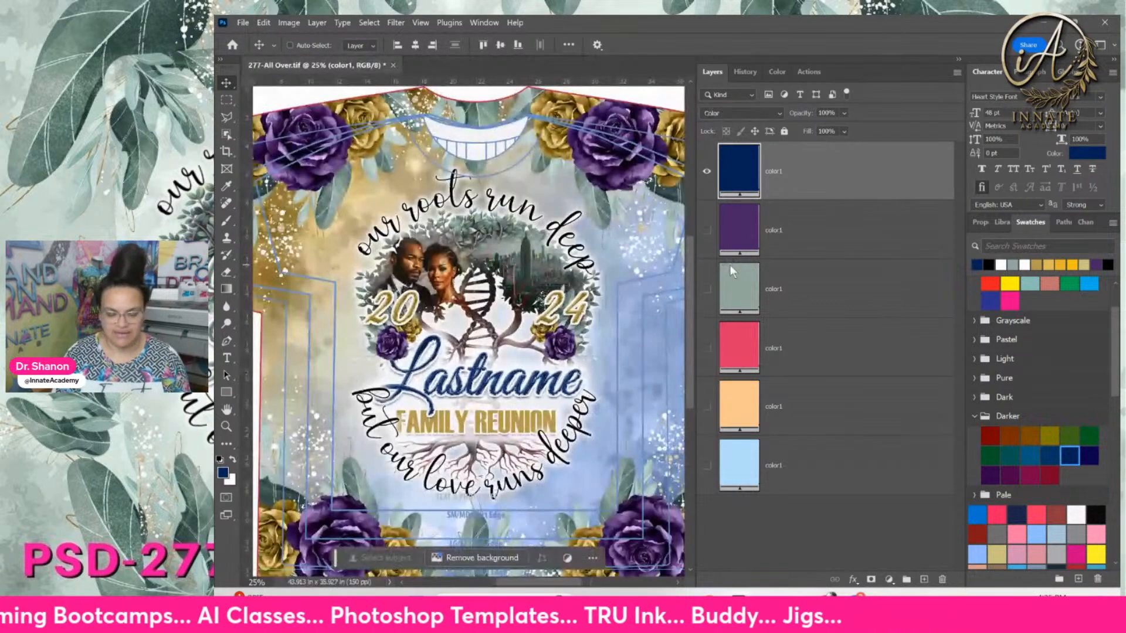
left_click(730, 265)
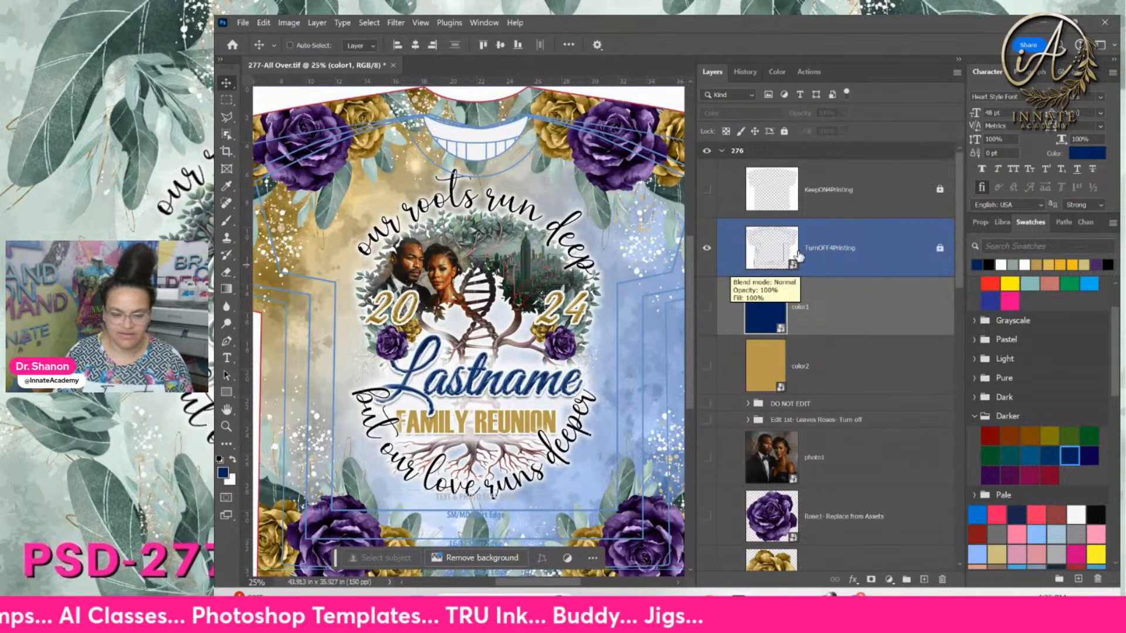
Select the color1 and color2 layers and view the 277-All Over-assets PNGs
left_click(870, 284)
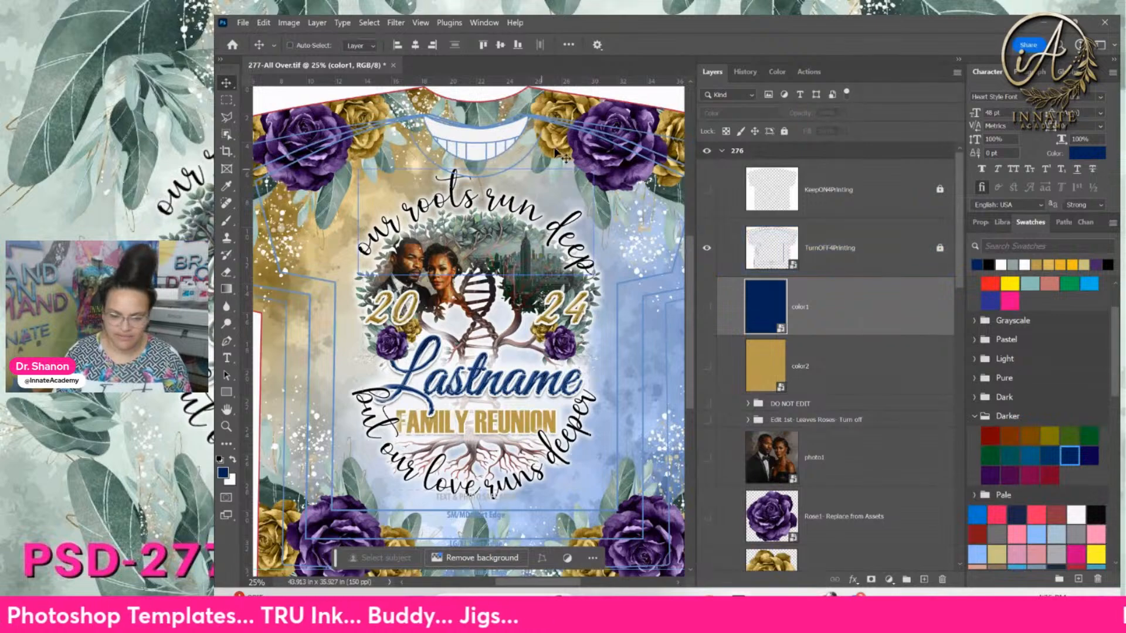
left_click(775, 354)
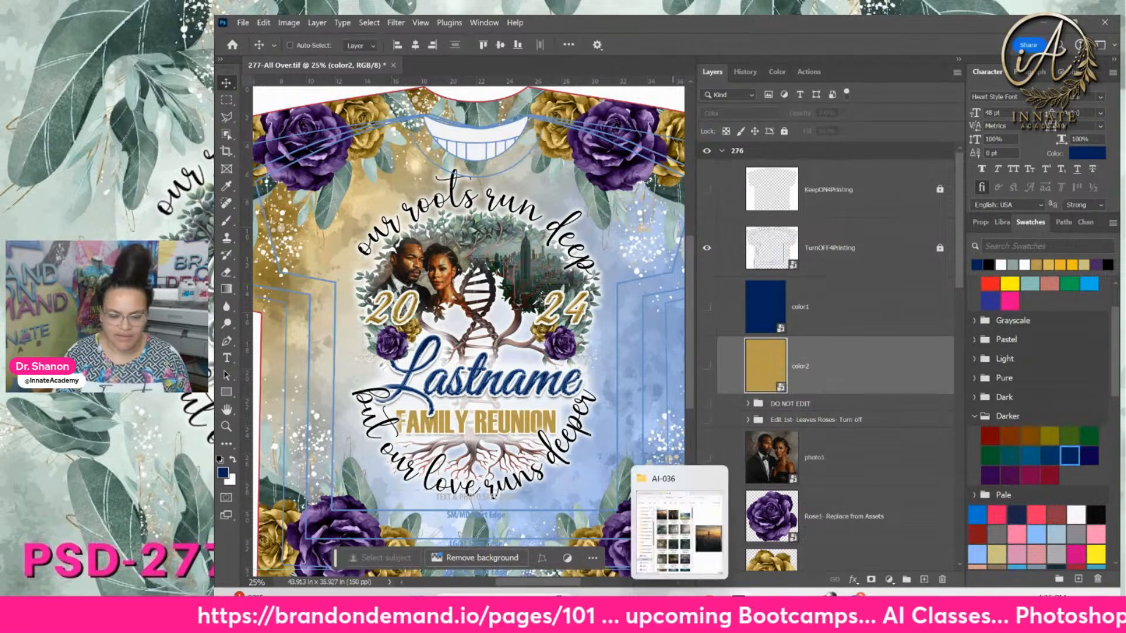
left_click(678, 606)
left_click(801, 157)
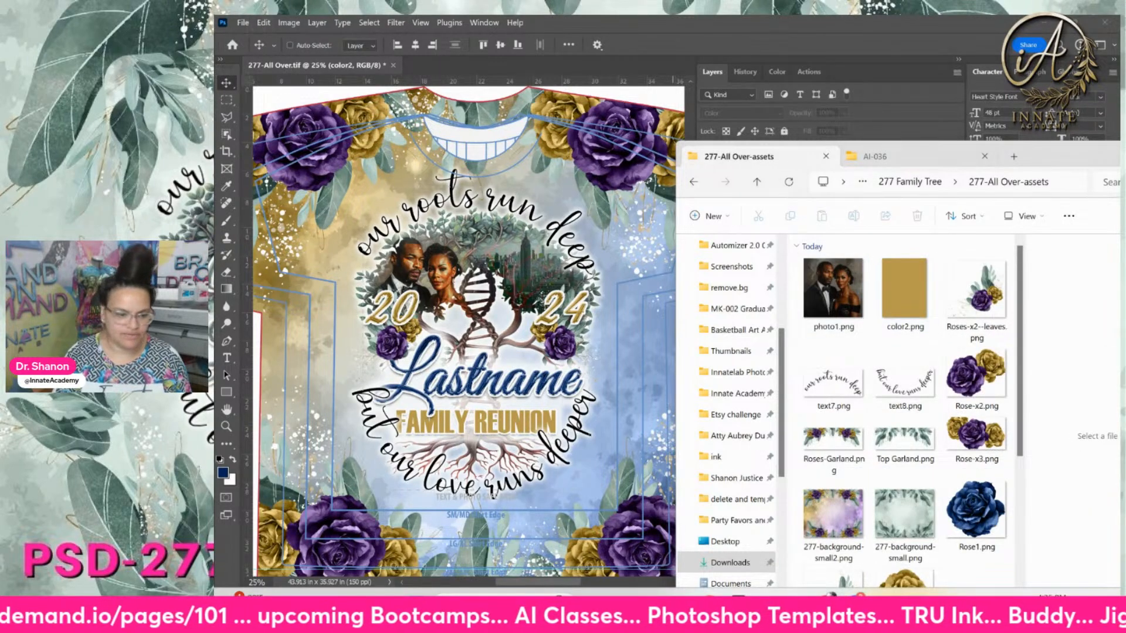
Confirm File > Generate > Image Assets is ticked, then return to the assets folder
left_click(242, 25)
left_click(242, 25)
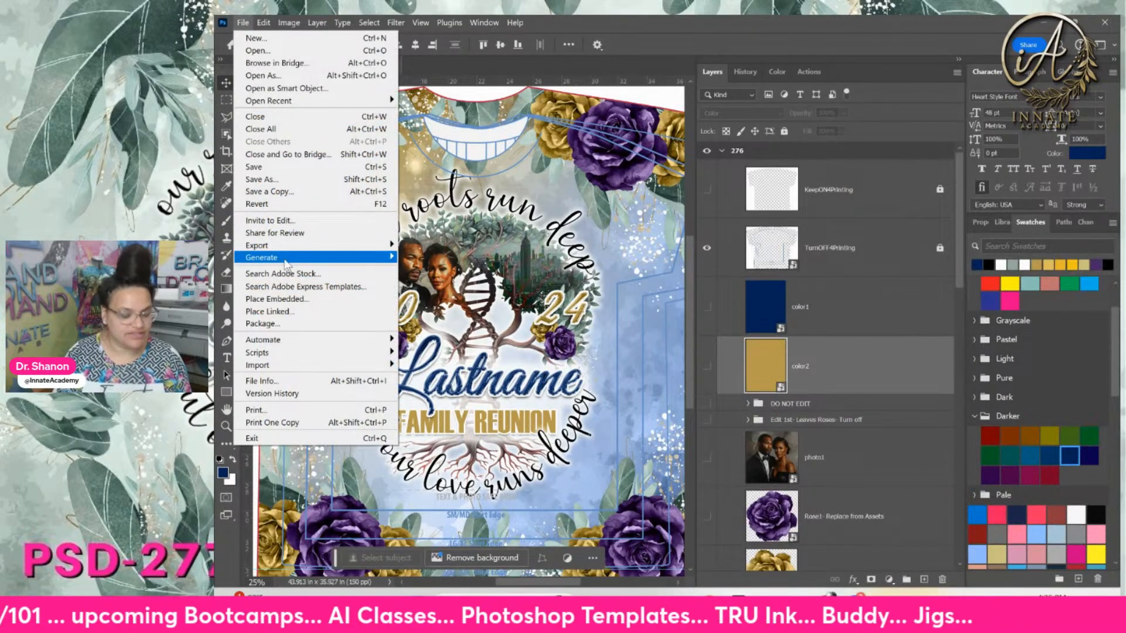
mouse_move(286, 263)
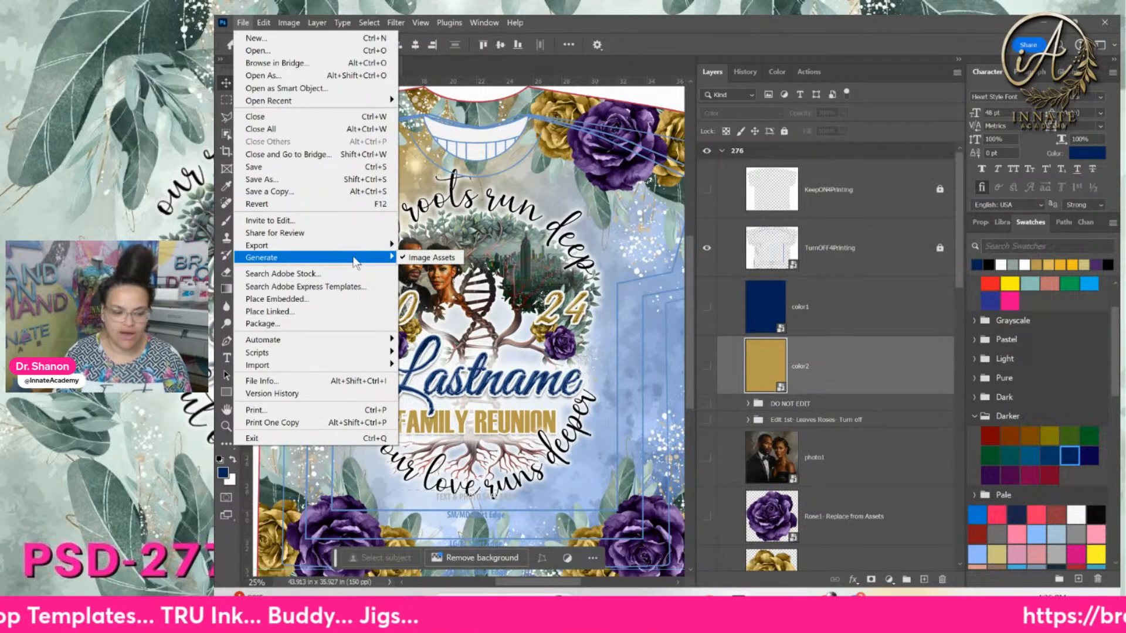
left_click(586, 27)
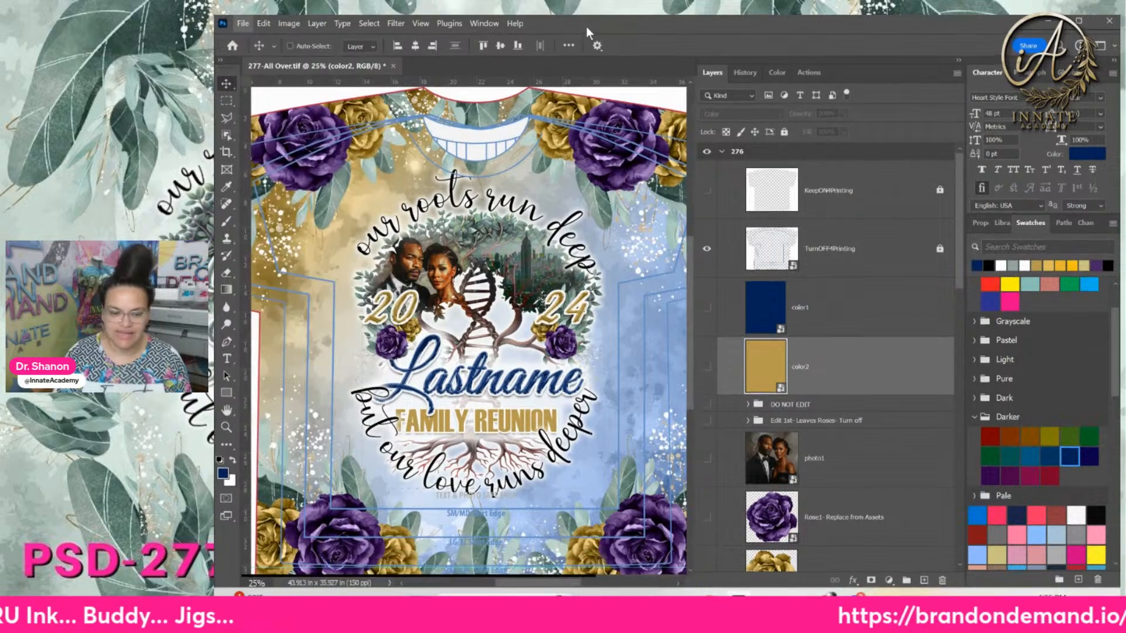
left_click(679, 604)
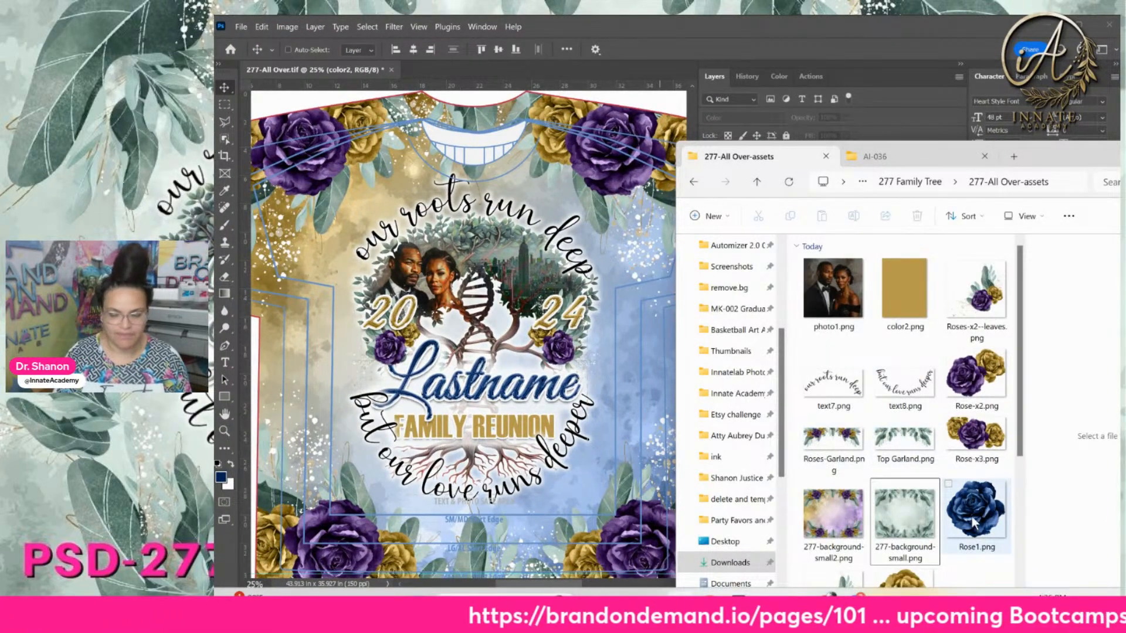
Preview the navy Rose1.png and gold Rose2.png in the 277-All Over-assets Preview pane
scroll(973, 525, "down", 3)
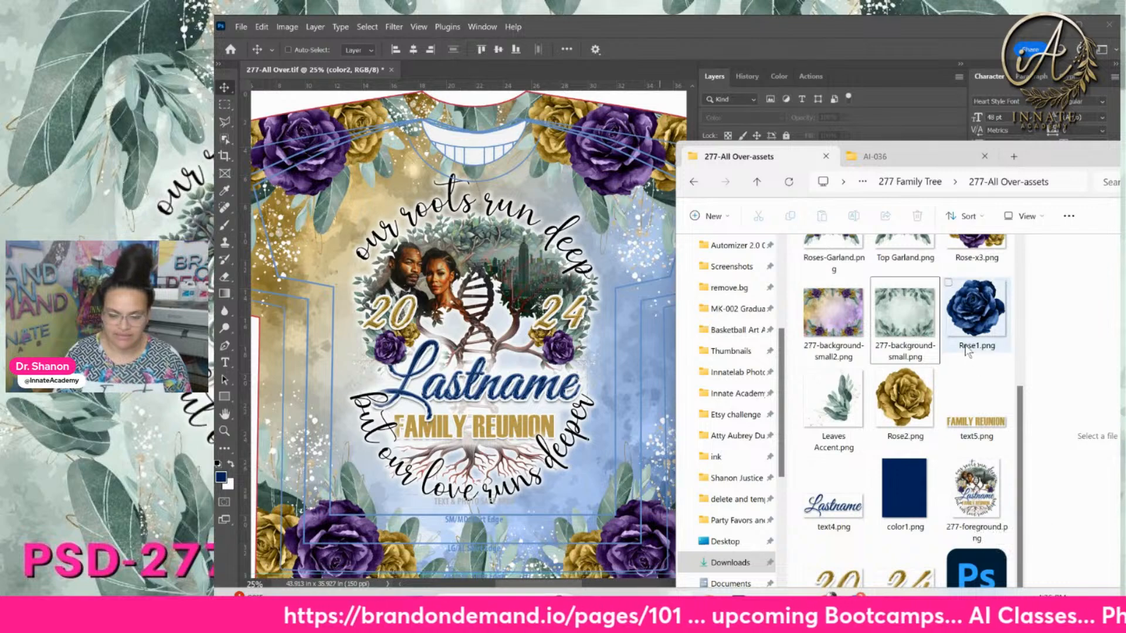
scroll(970, 347, "up", 2)
left_click(967, 469)
scroll(908, 439, "down", 3)
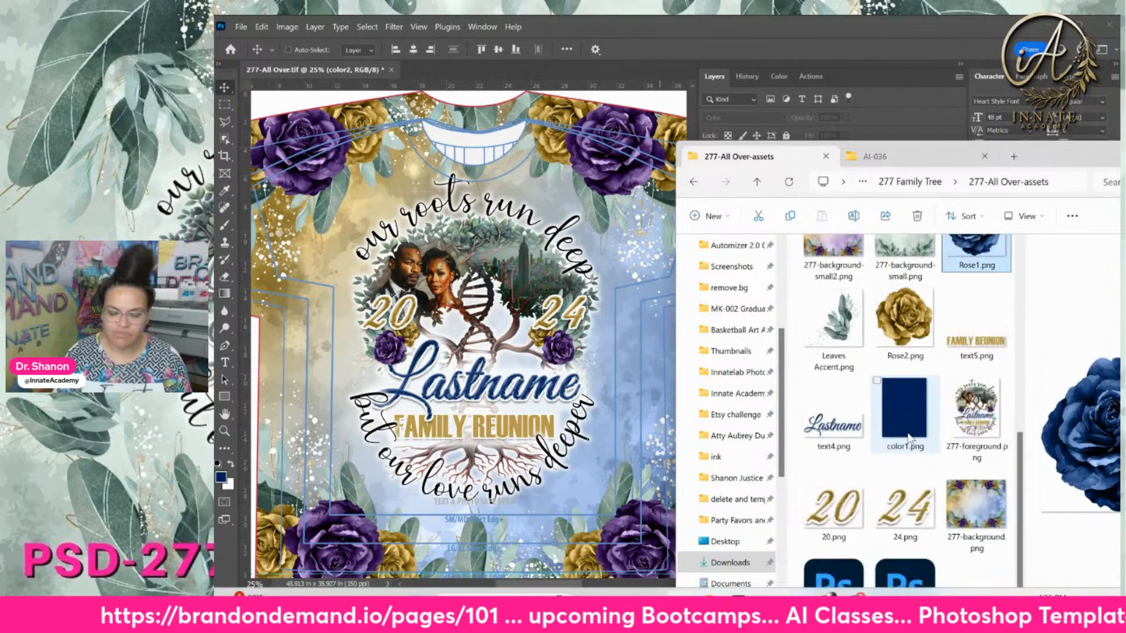
scroll(906, 446, "up", 2)
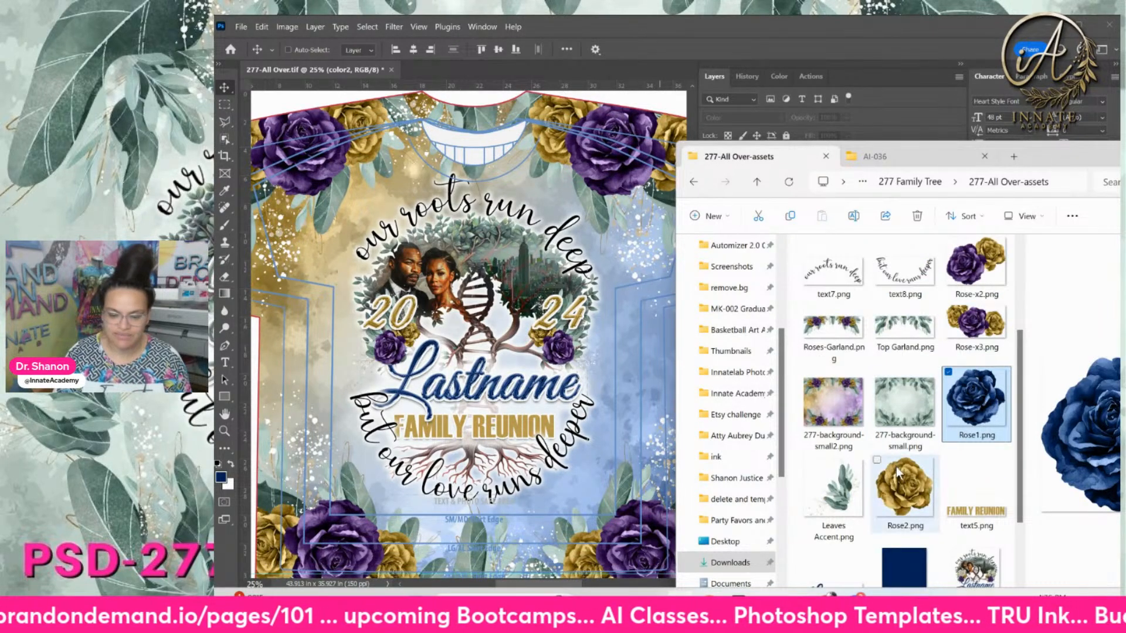
left_click(912, 154)
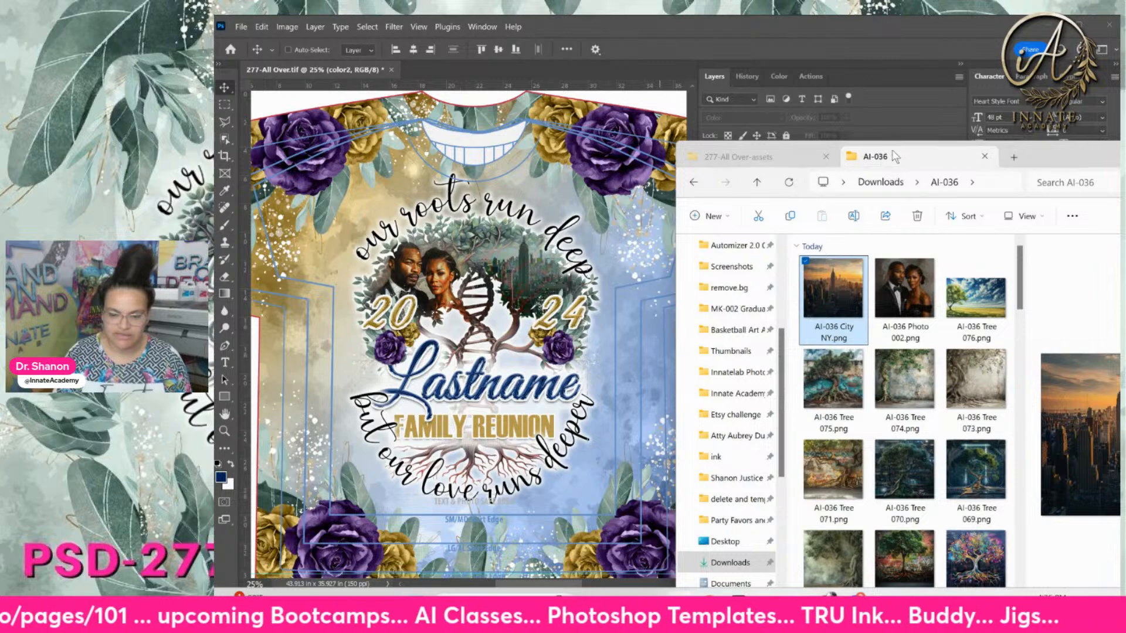
left_click_drag(1050, 157, 980, 110)
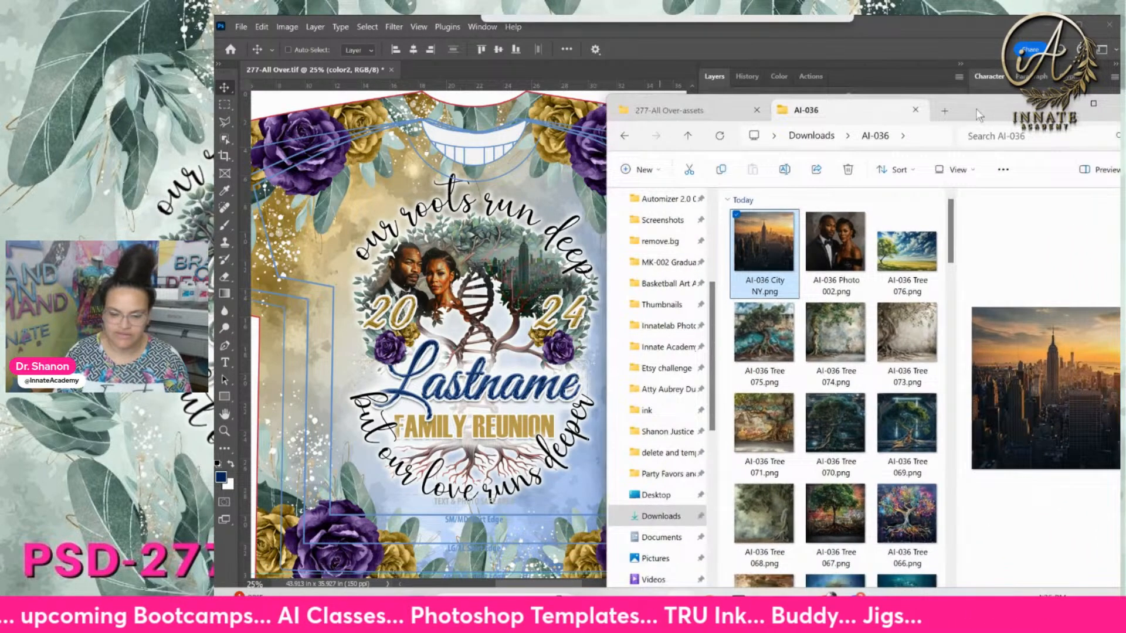
left_click(723, 110)
left_click(850, 421)
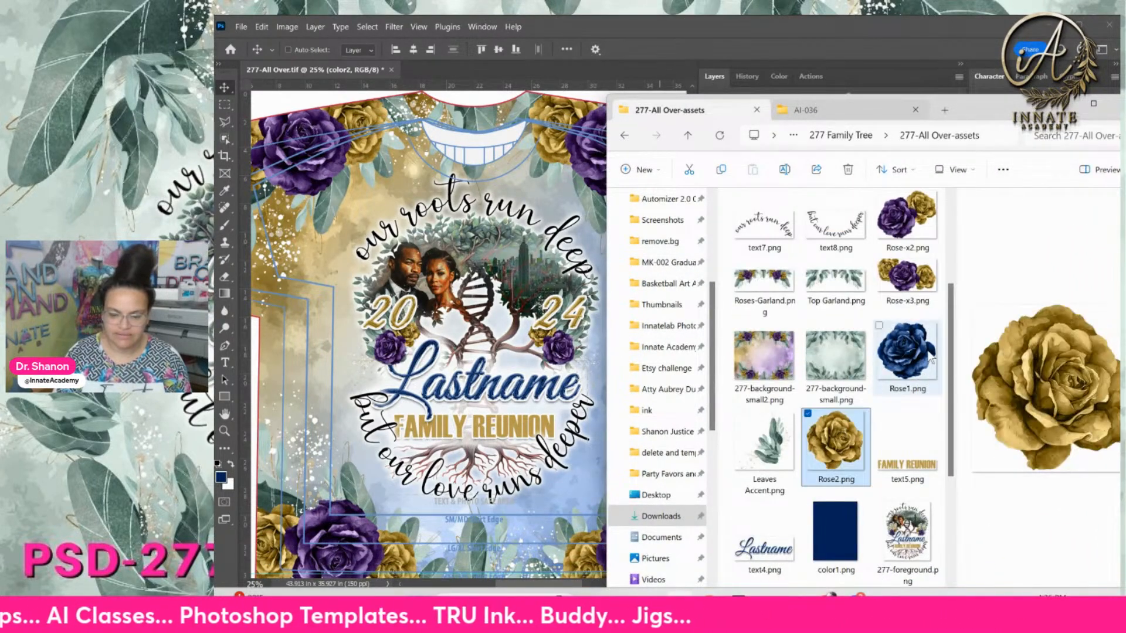
scroll(888, 469, "down", 3)
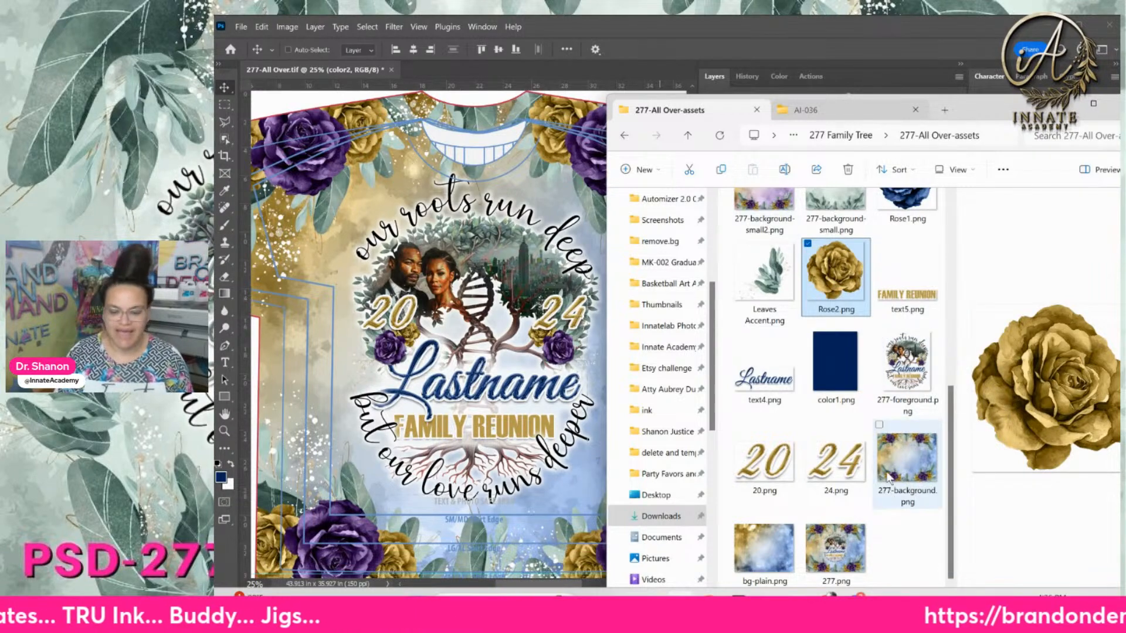
scroll(862, 304, "up", 3)
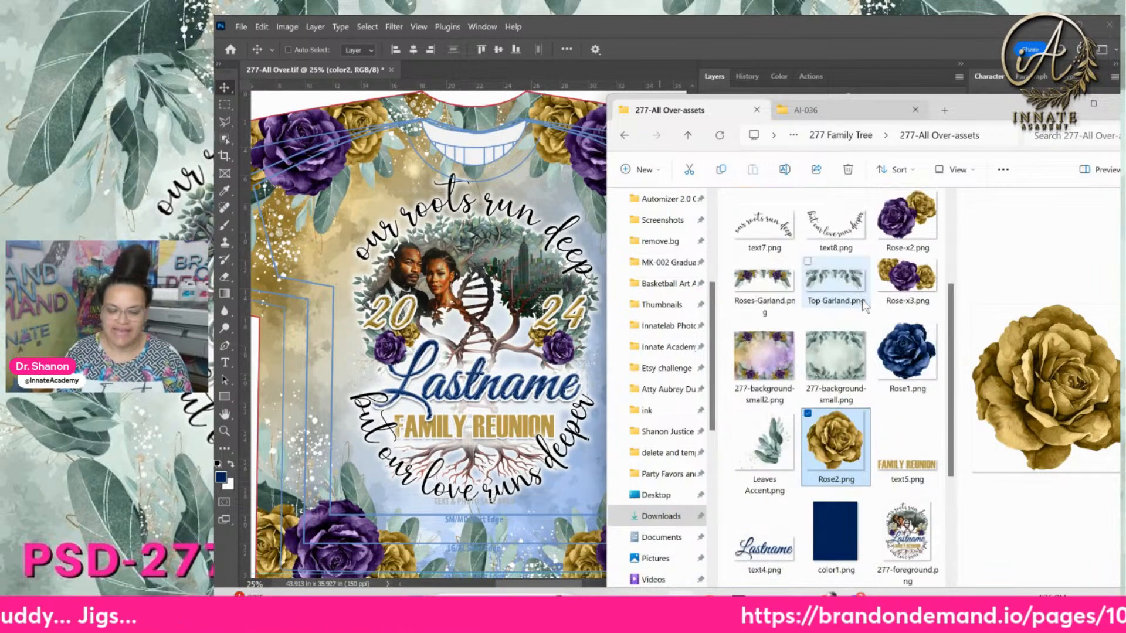
left_click(905, 342)
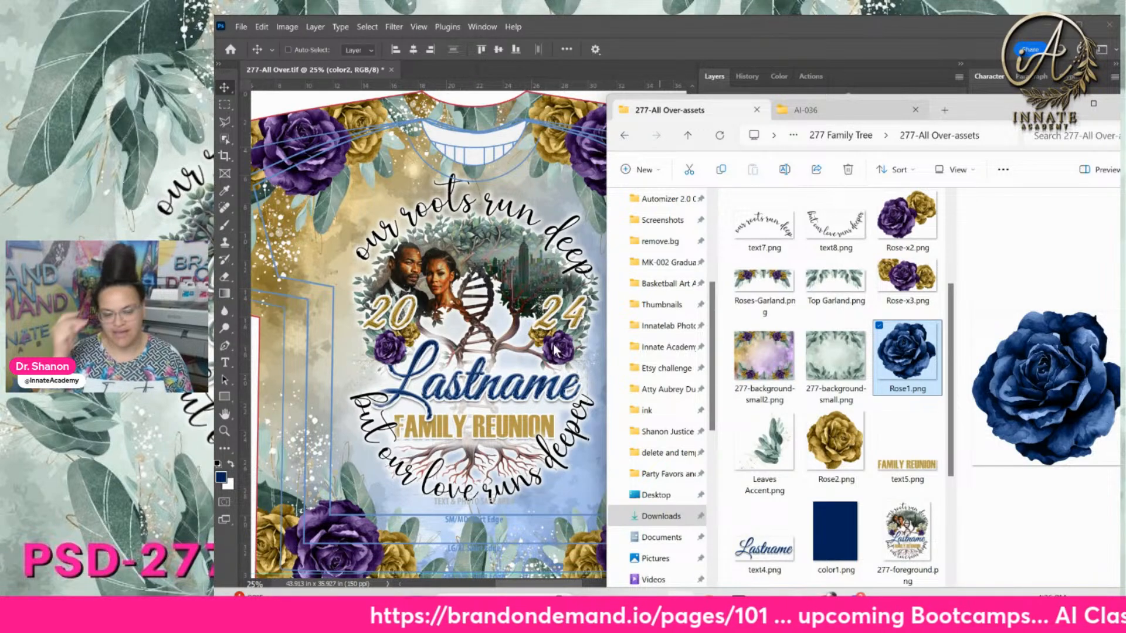
Open the color2 smart object's contents for editing
left_click(510, 288)
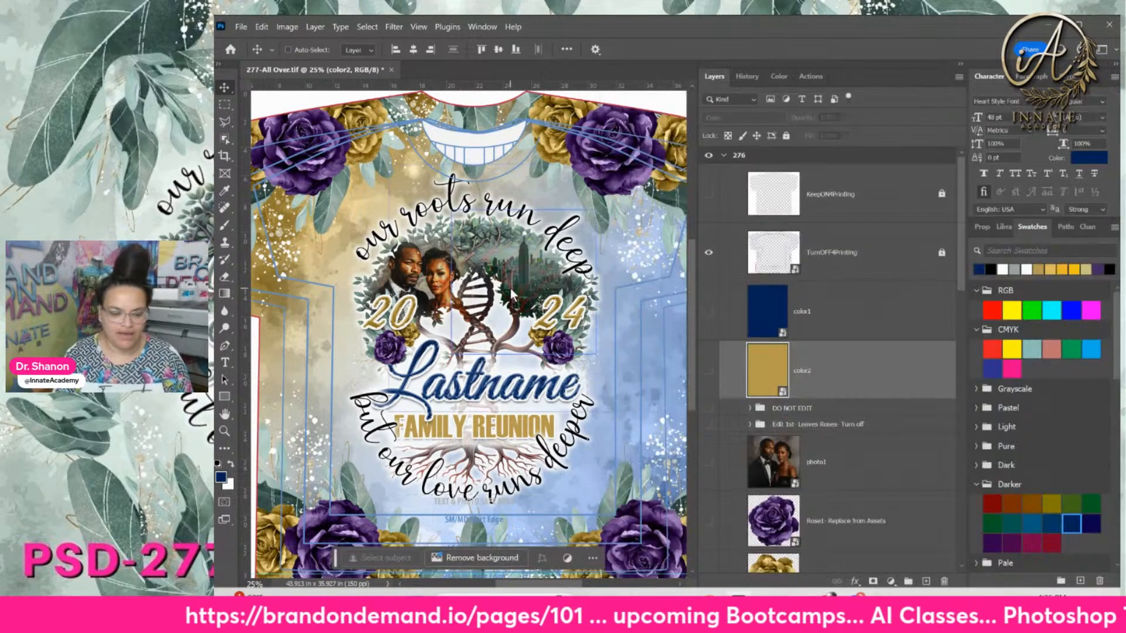
left_click(843, 336)
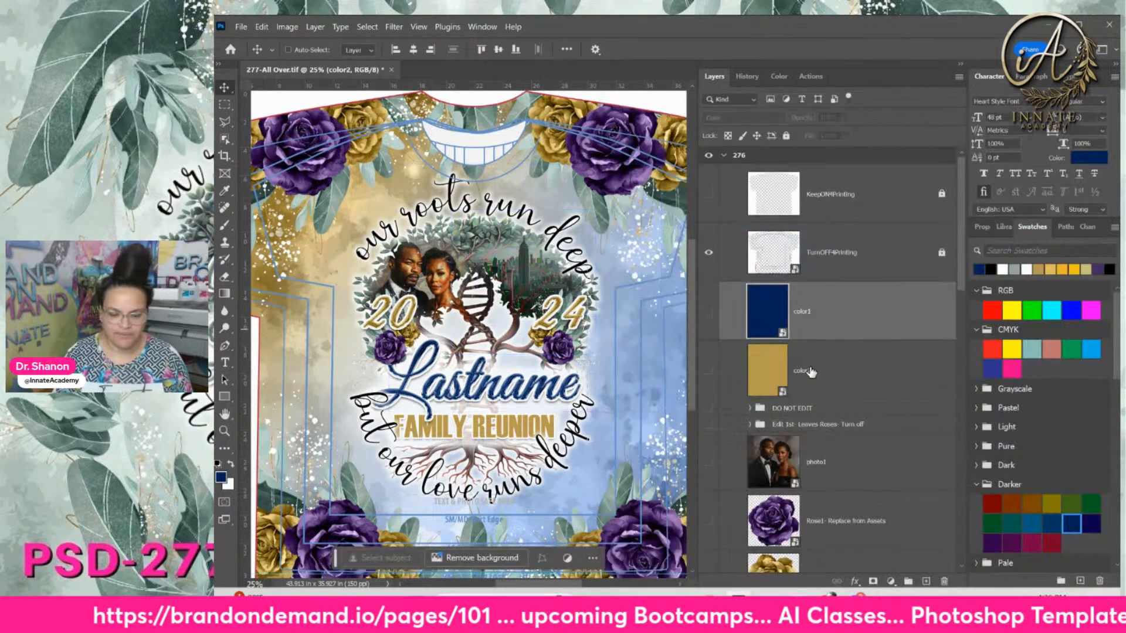
left_click(836, 426)
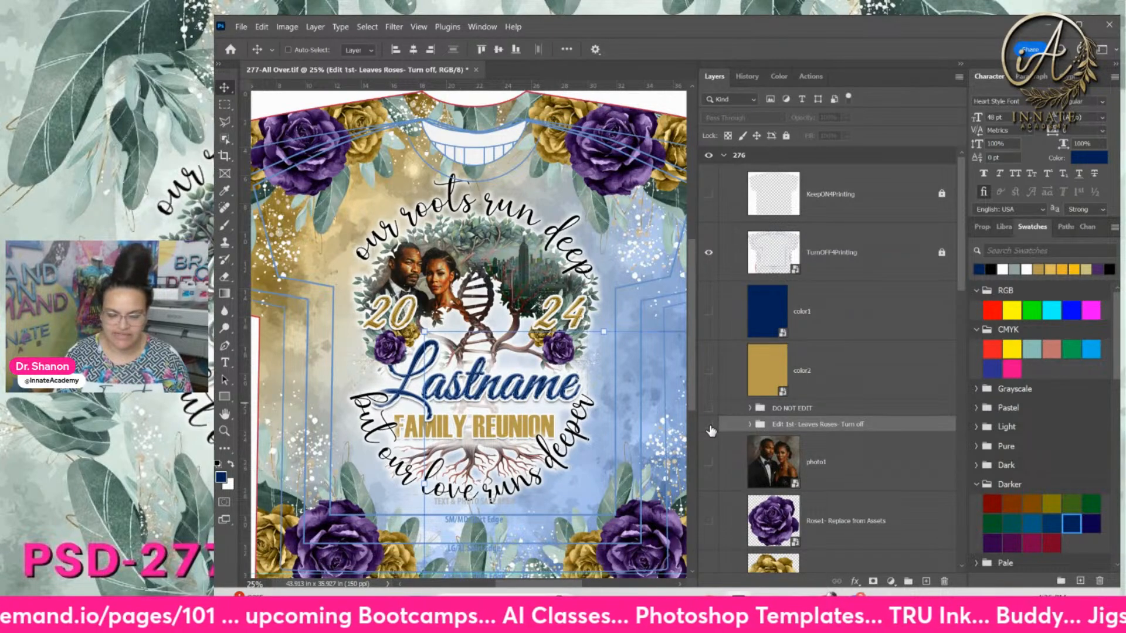
left_click(816, 368)
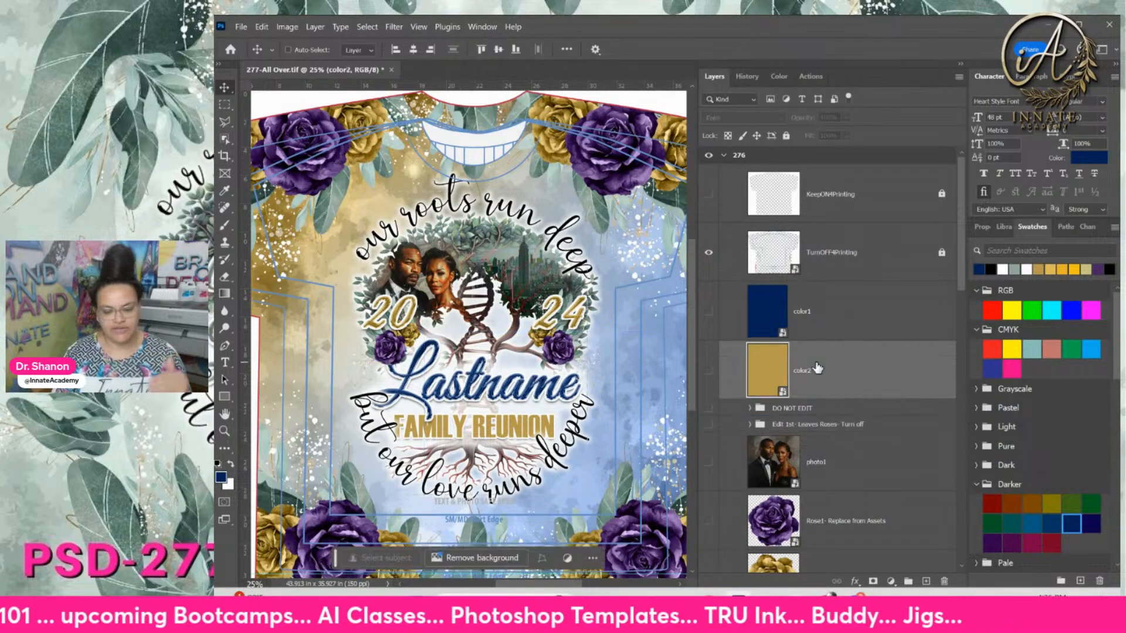
double_click(770, 368)
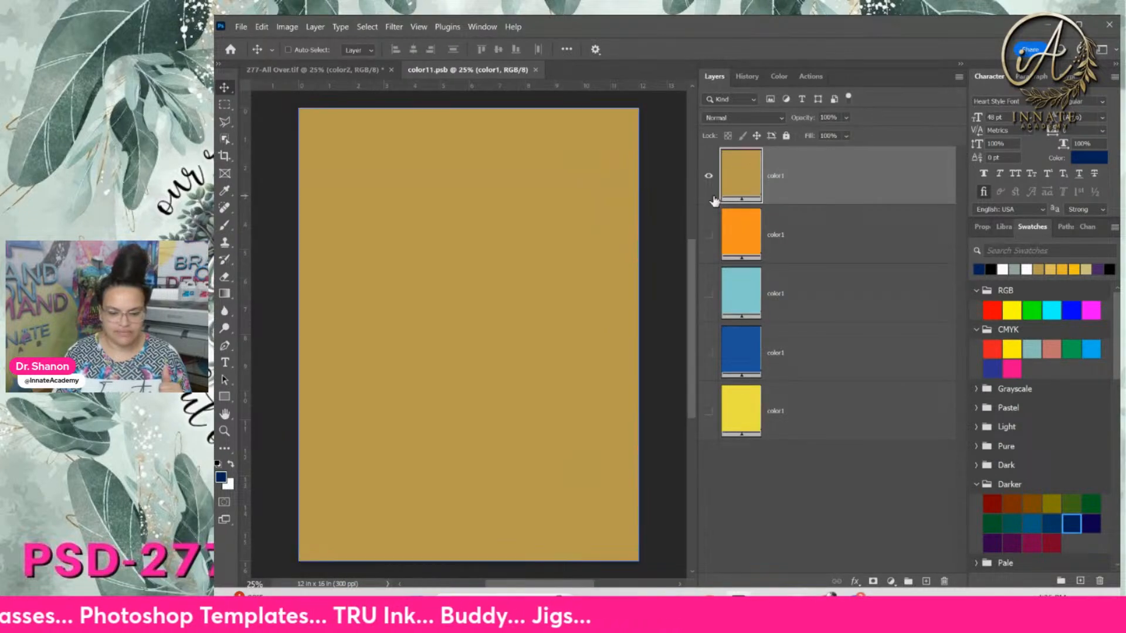
Duplicate the top gold colour layer and hide the copy
right_click(804, 181)
left_click(864, 199)
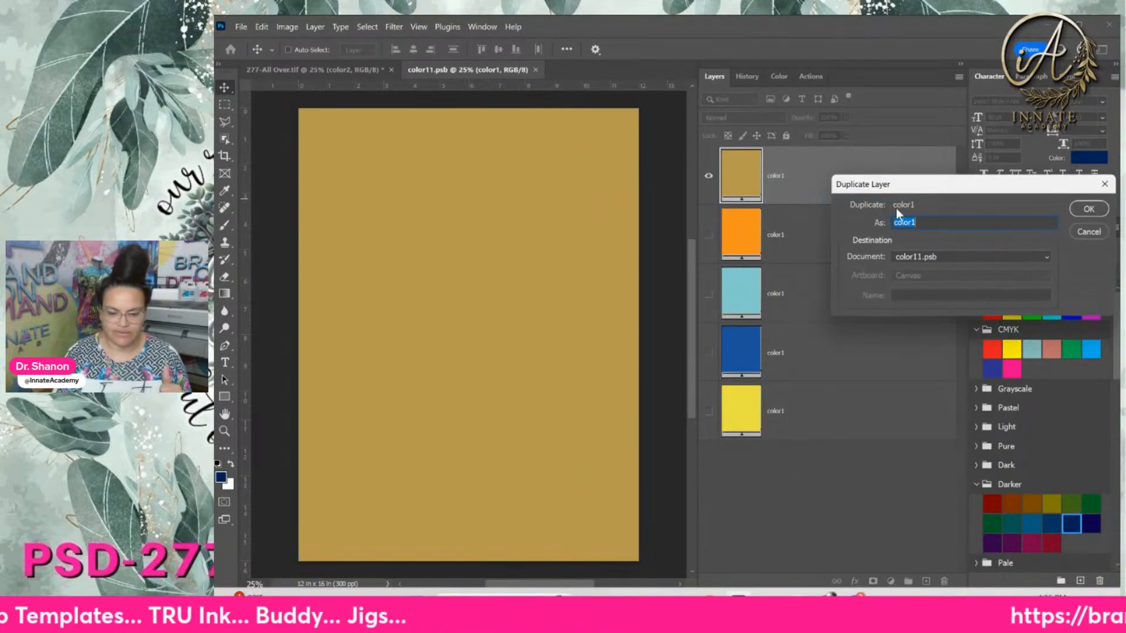
left_click(1085, 210)
left_click(735, 210)
left_click(708, 235)
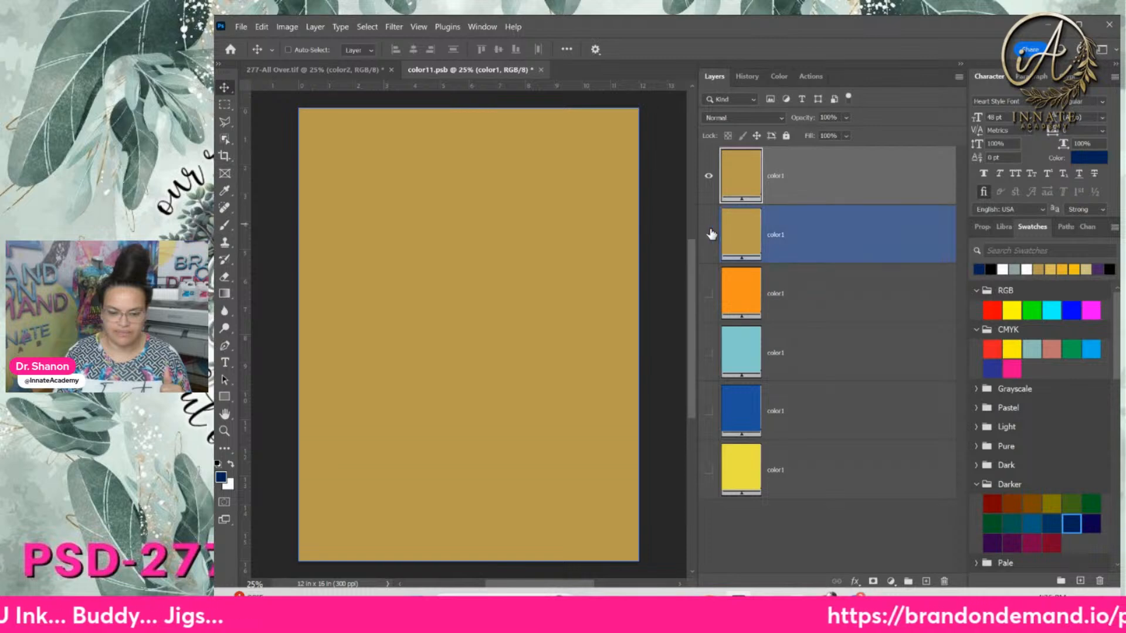
left_click(745, 170)
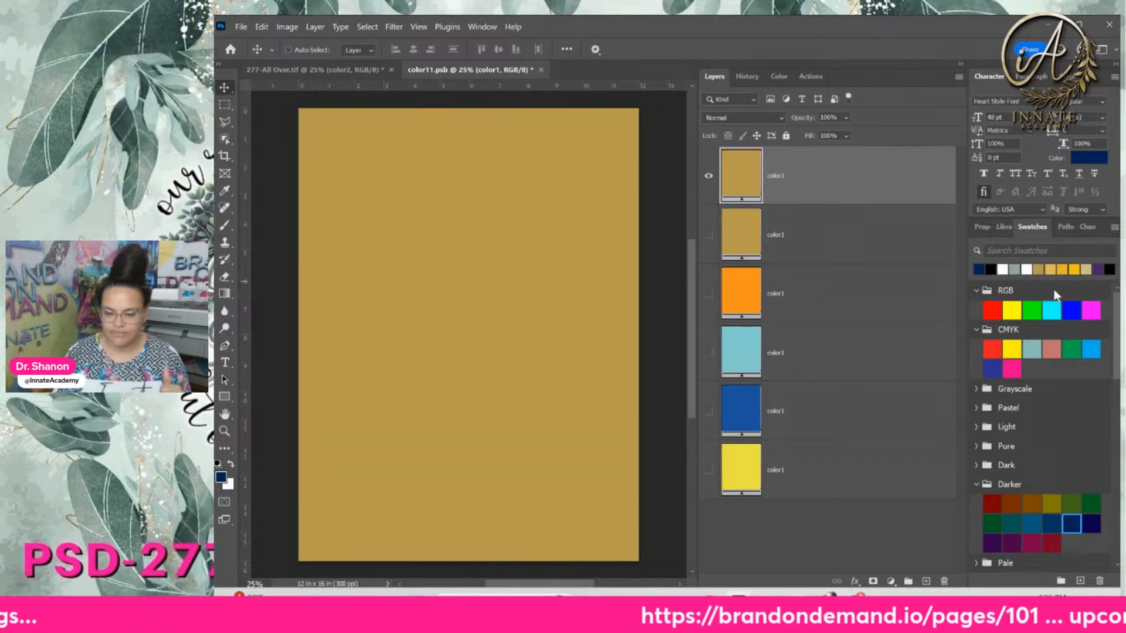
Fill the top layer with light grey from the Grayscale swatches and save color11.psb
left_click(976, 388)
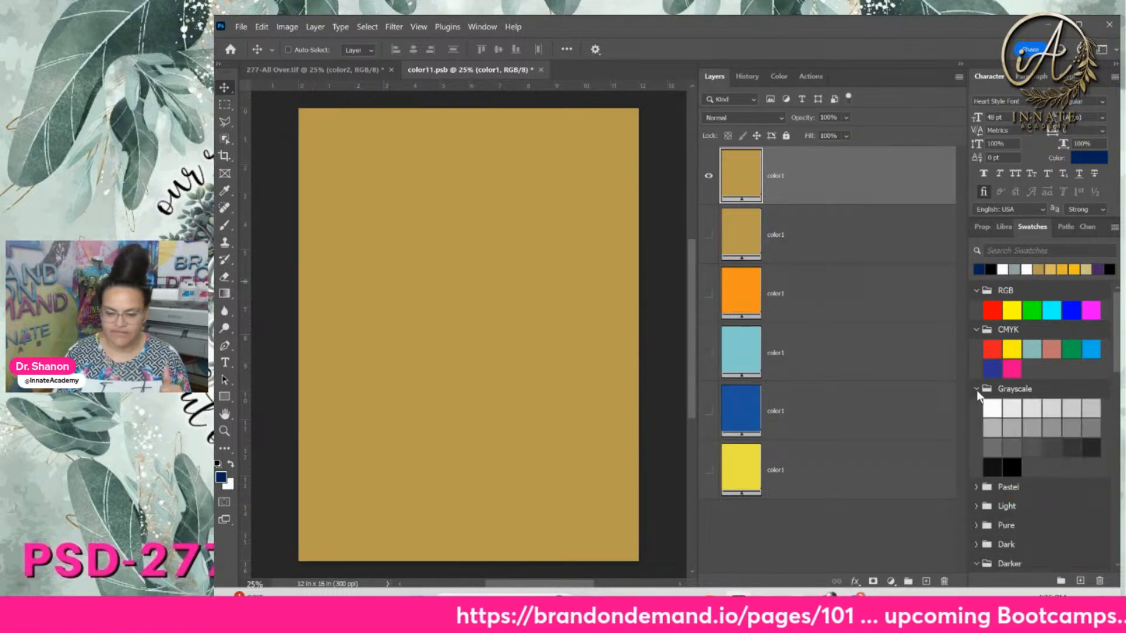
left_click(1077, 409)
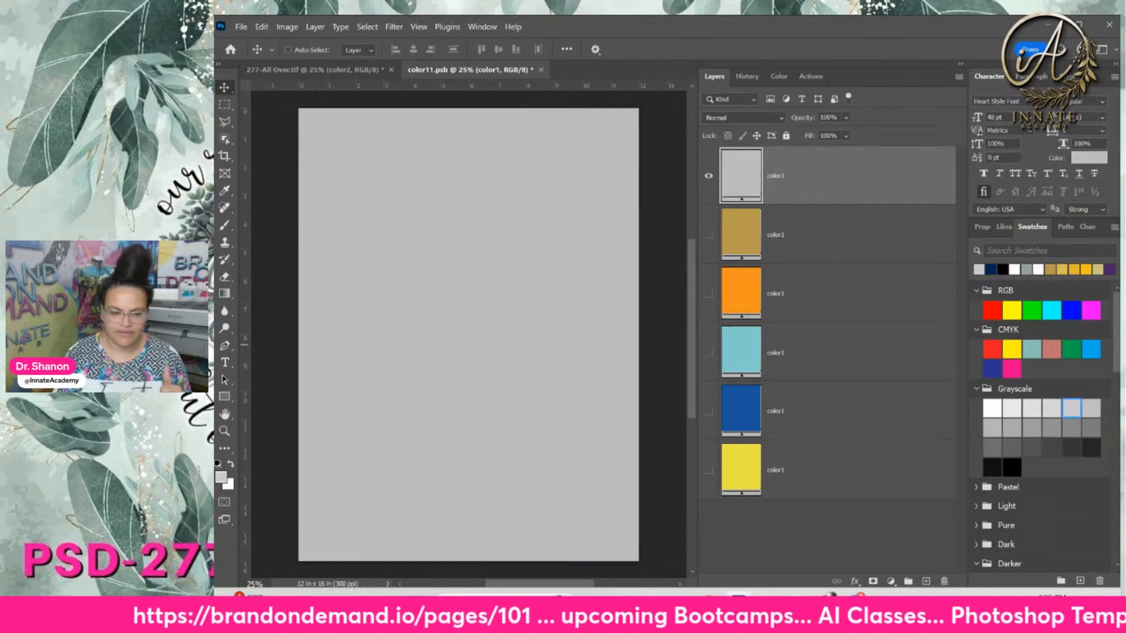
left_click(1091, 409)
left_click(541, 70)
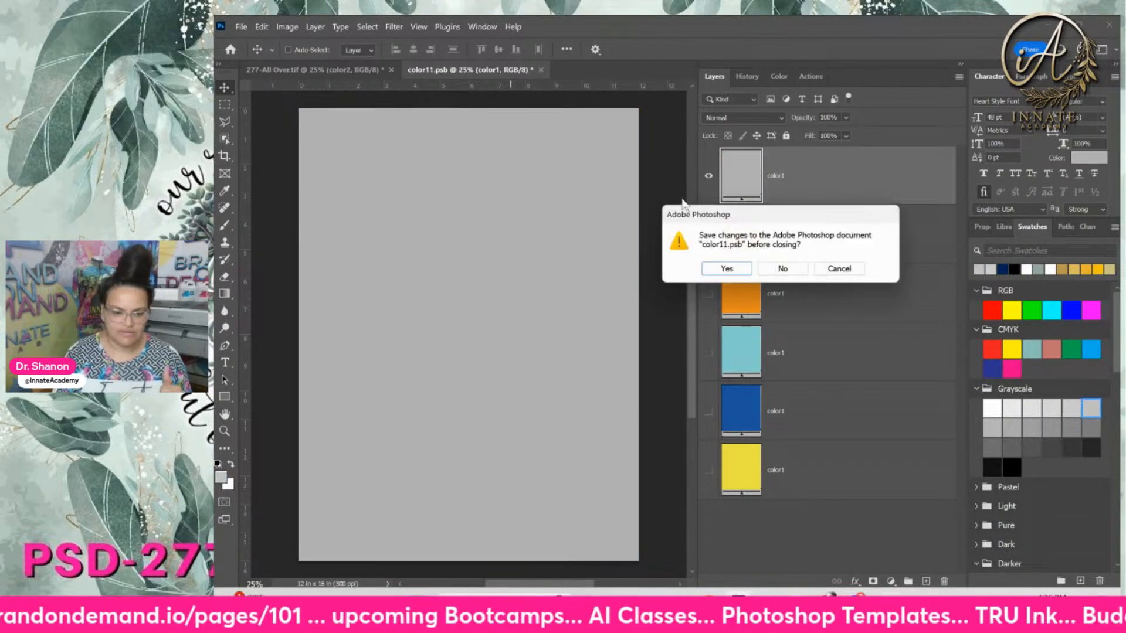
left_click(730, 266)
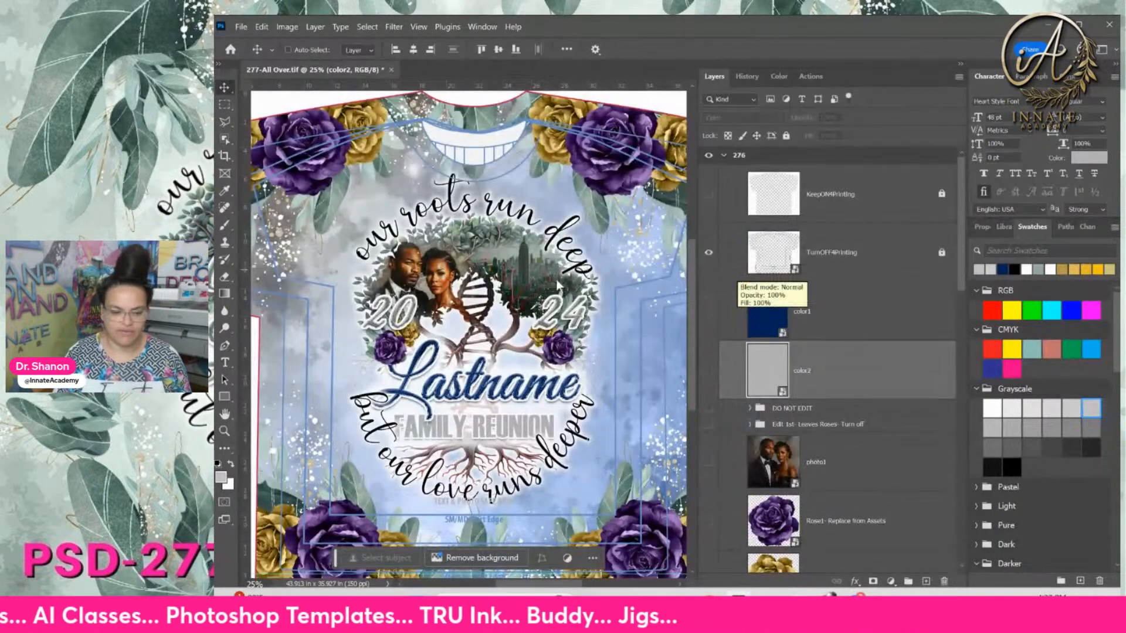
Show the Edit 1st leaves-and-roses group and hide the TurnOFF4Printing overlay
left_click(737, 270)
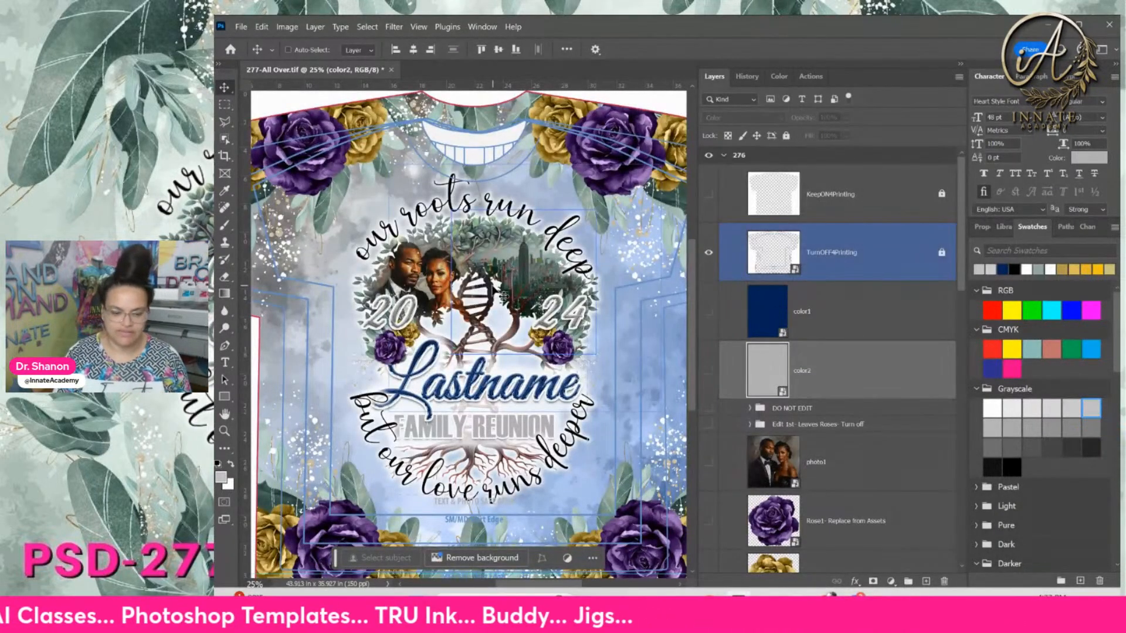
left_click(728, 425)
left_click(708, 424)
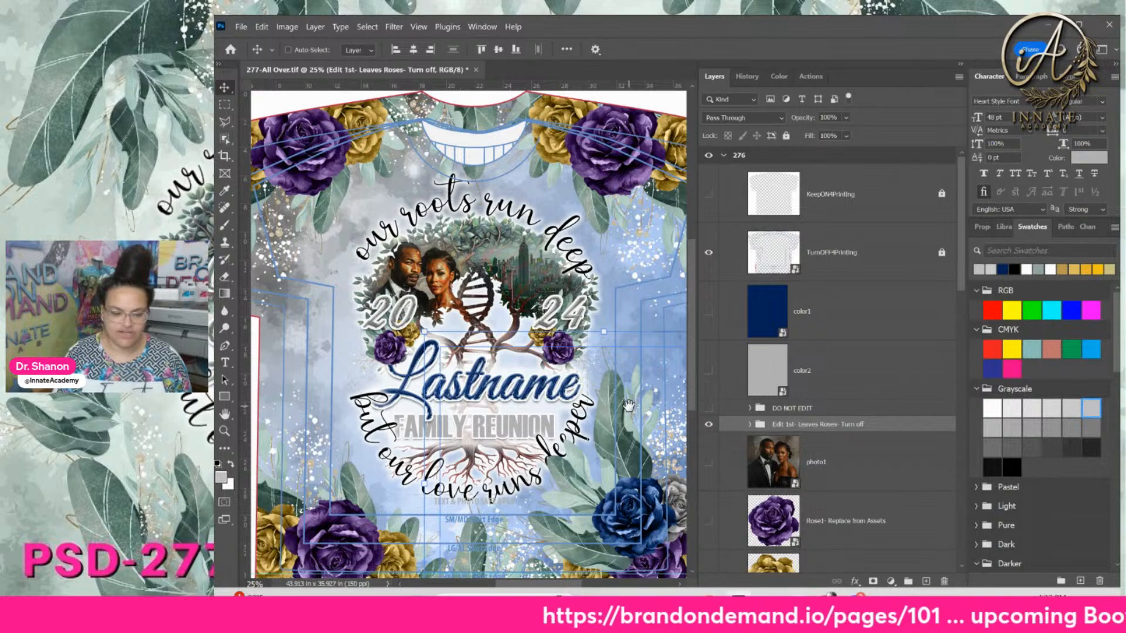
left_click_drag(628, 405, 558, 310)
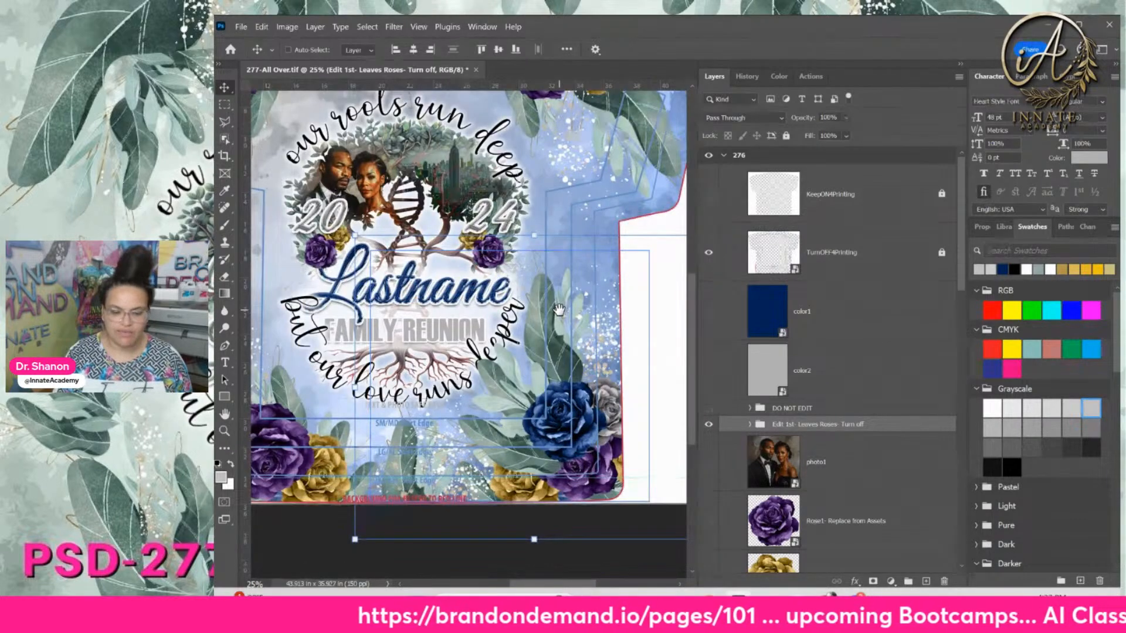
left_click(709, 252)
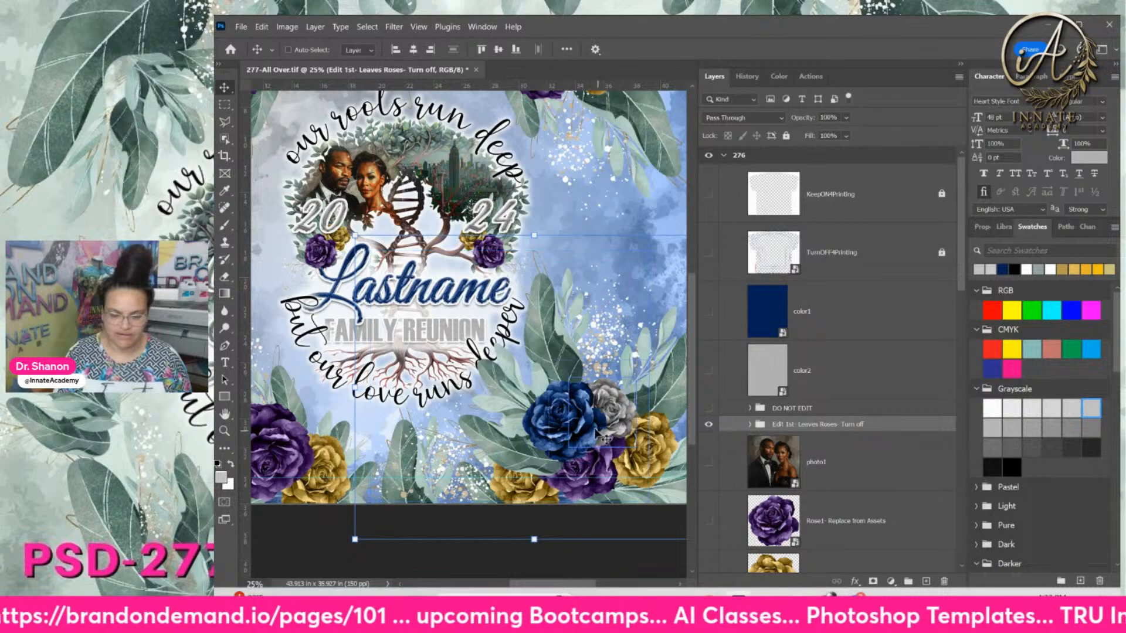
Move the navy and grey rose cluster up onto the tree wreath at the centre
left_click_drag(619, 431, 462, 280)
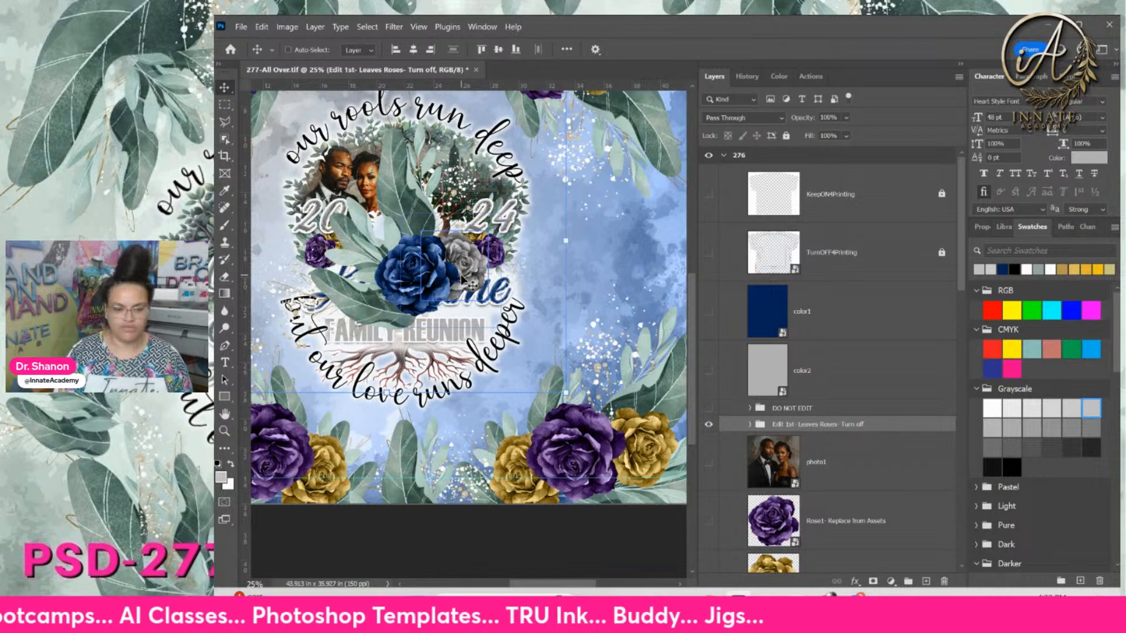
key("ctrl+plus")
left_click_drag(431, 282, 525, 397)
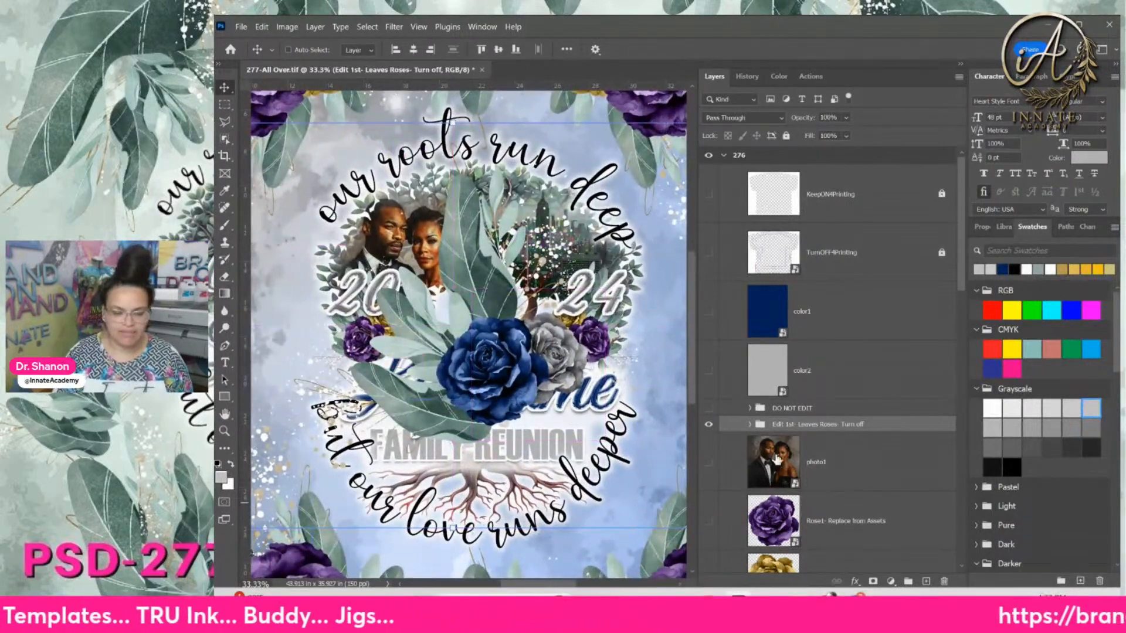
Expand Rose1.png and open the Levels 4 adjustment's properties
left_click(751, 424)
left_click(815, 441)
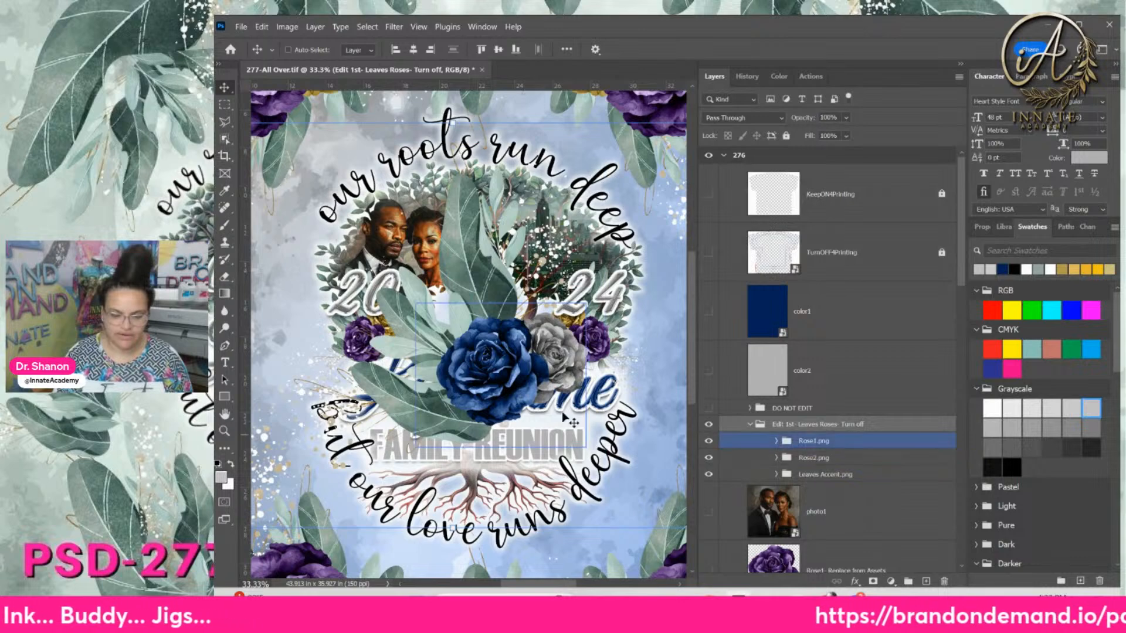
left_click(777, 441)
scroll(779, 448, "down", 6)
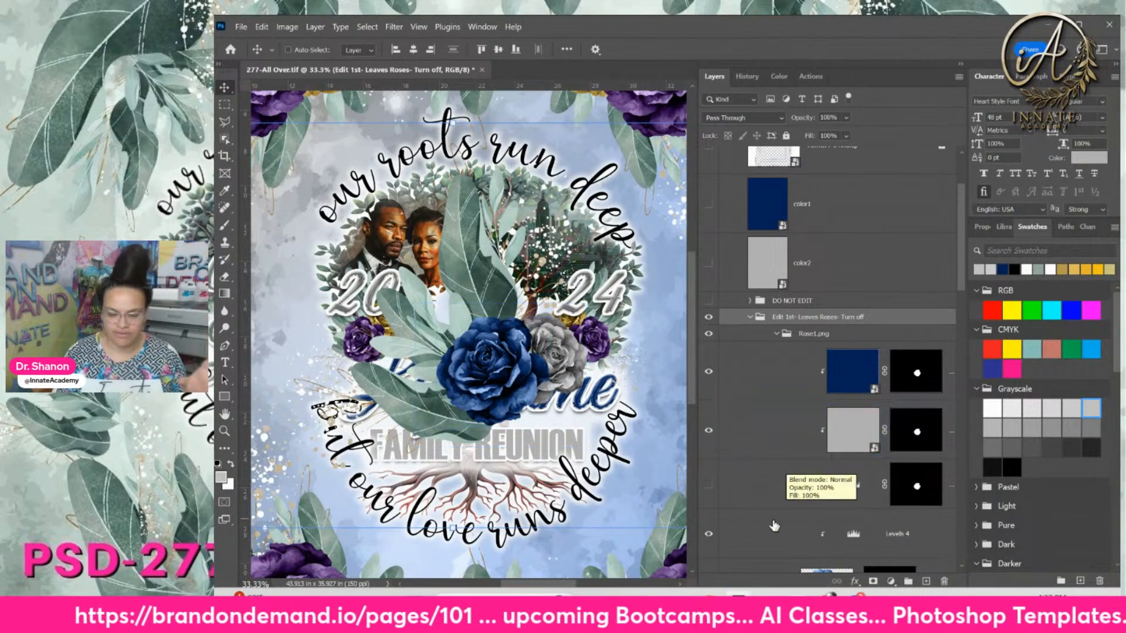
left_click(855, 537)
double_click(854, 537)
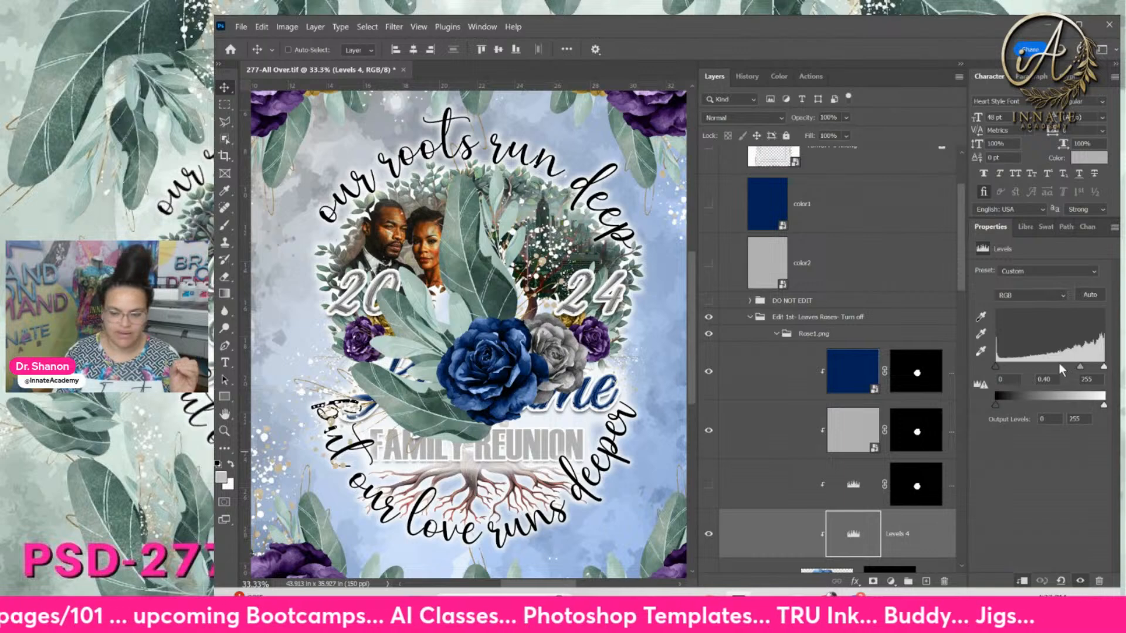
Adjust the Levels 4 midtone slider on the navy rose to about 0.42
left_click_drag(1059, 364, 1048, 361)
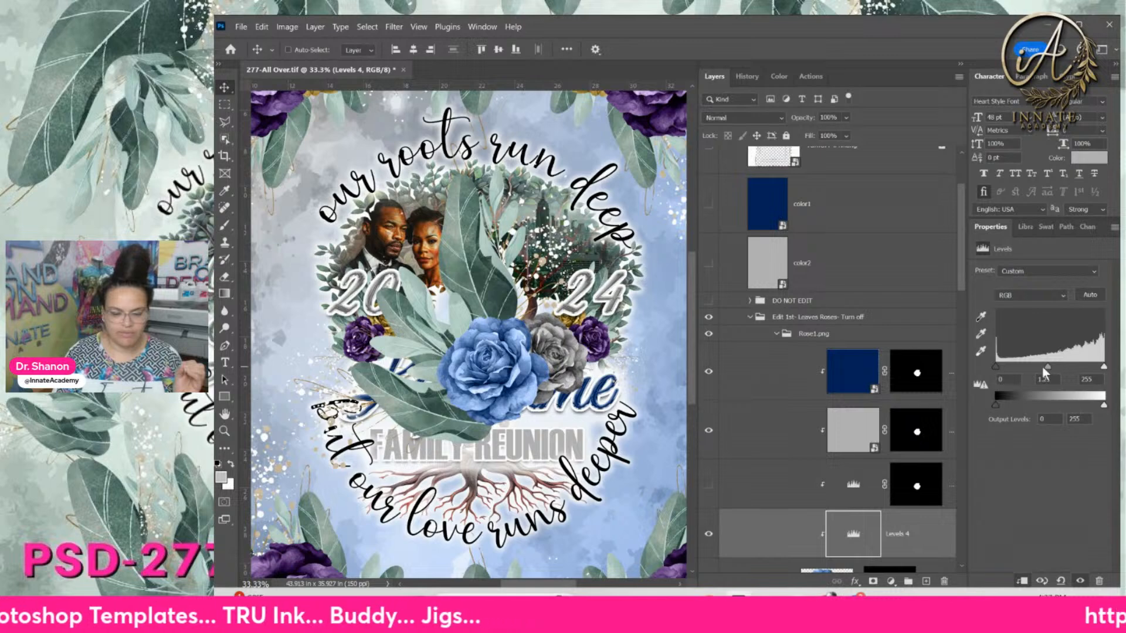
left_click_drag(1043, 367, 1077, 365)
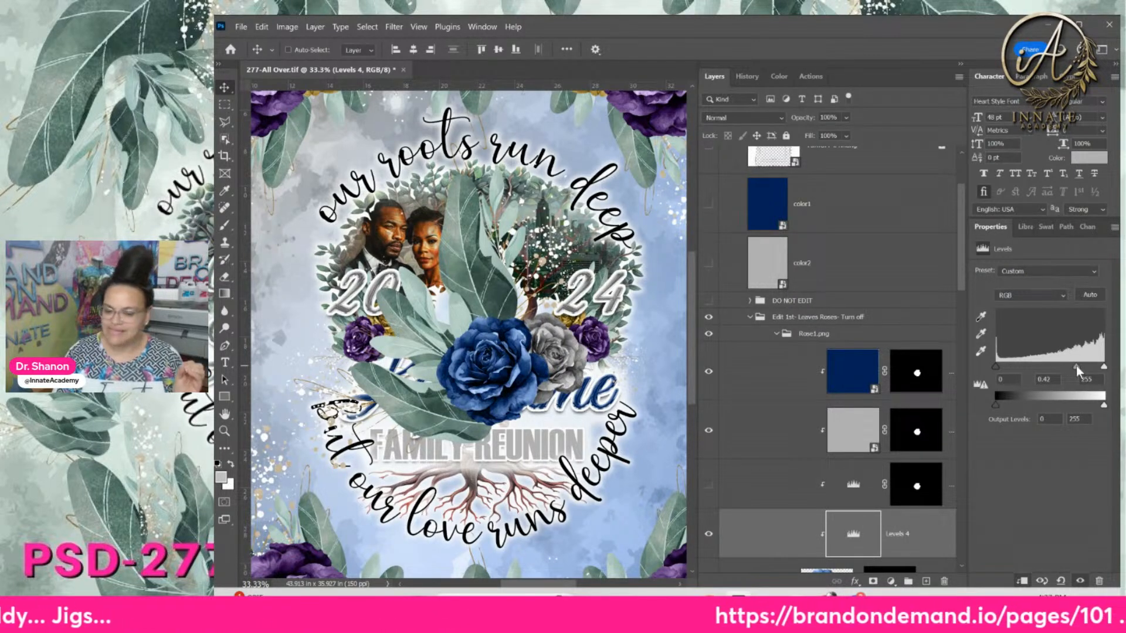
left_click(865, 431)
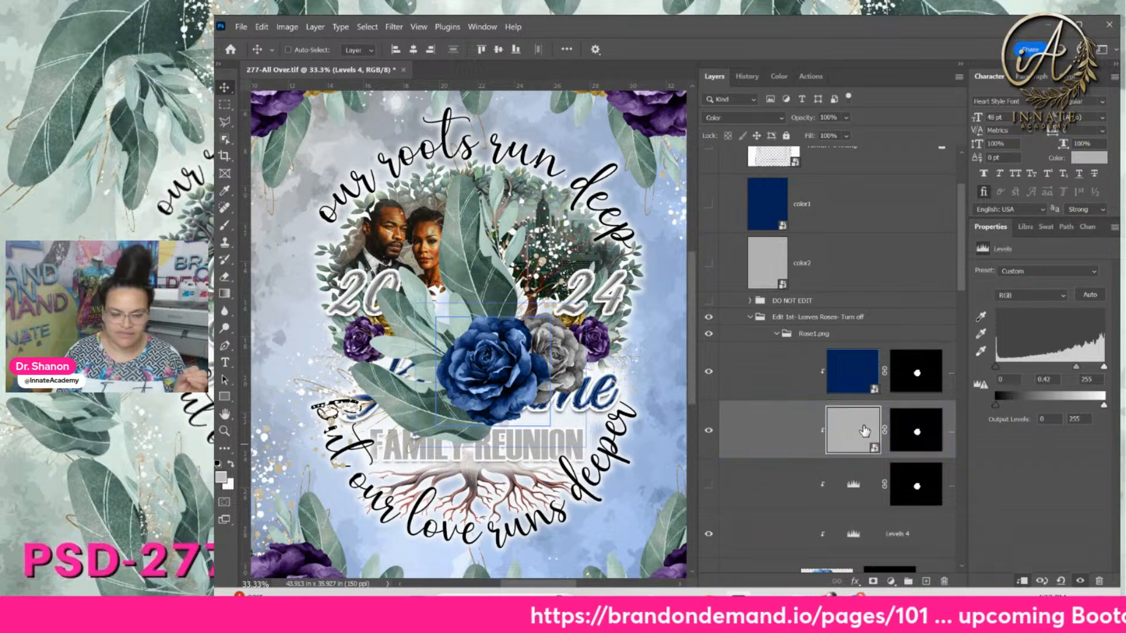
left_click(777, 334)
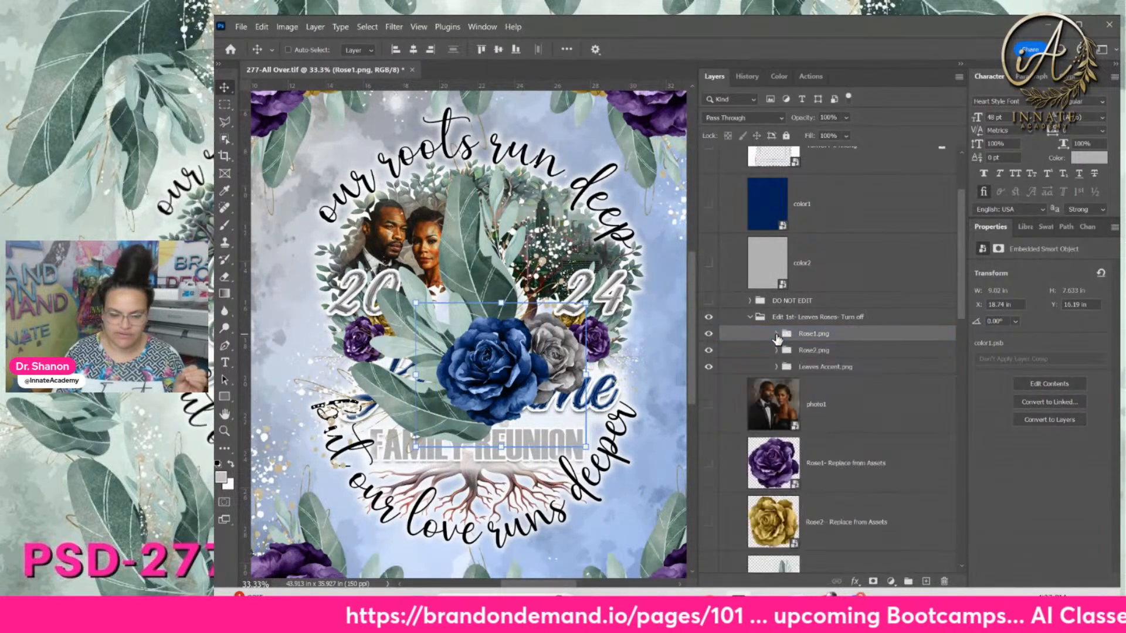
left_click(781, 353)
Expand Rose2.png and toggle Levels 4 on and off to compare the grey rose
left_click(777, 351)
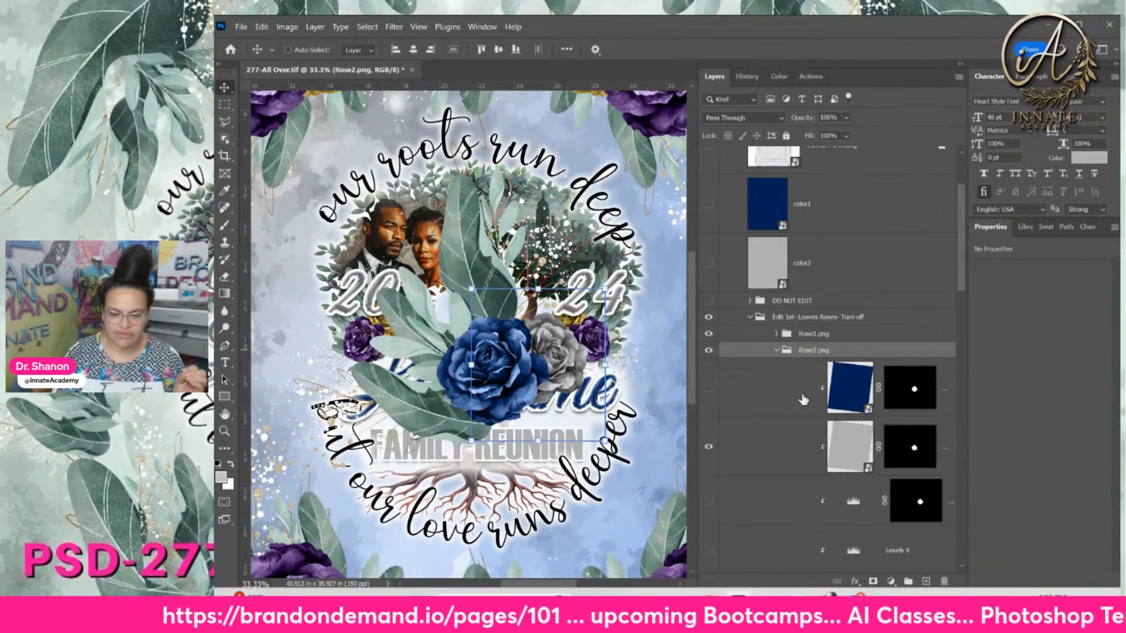
left_click(842, 447)
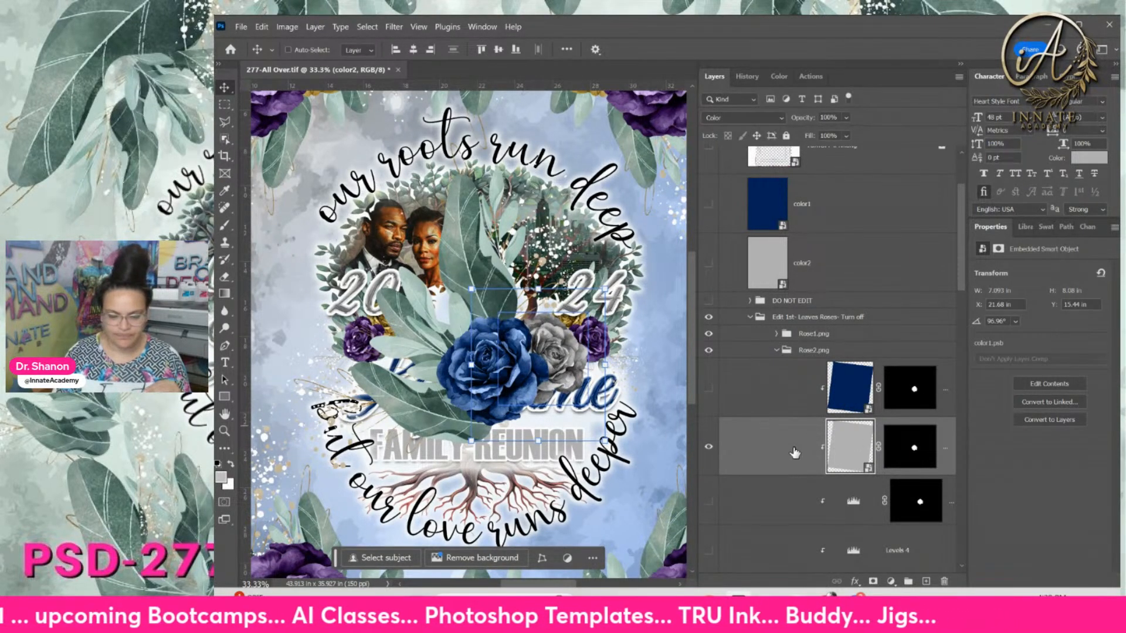
scroll(852, 549, "down", 1)
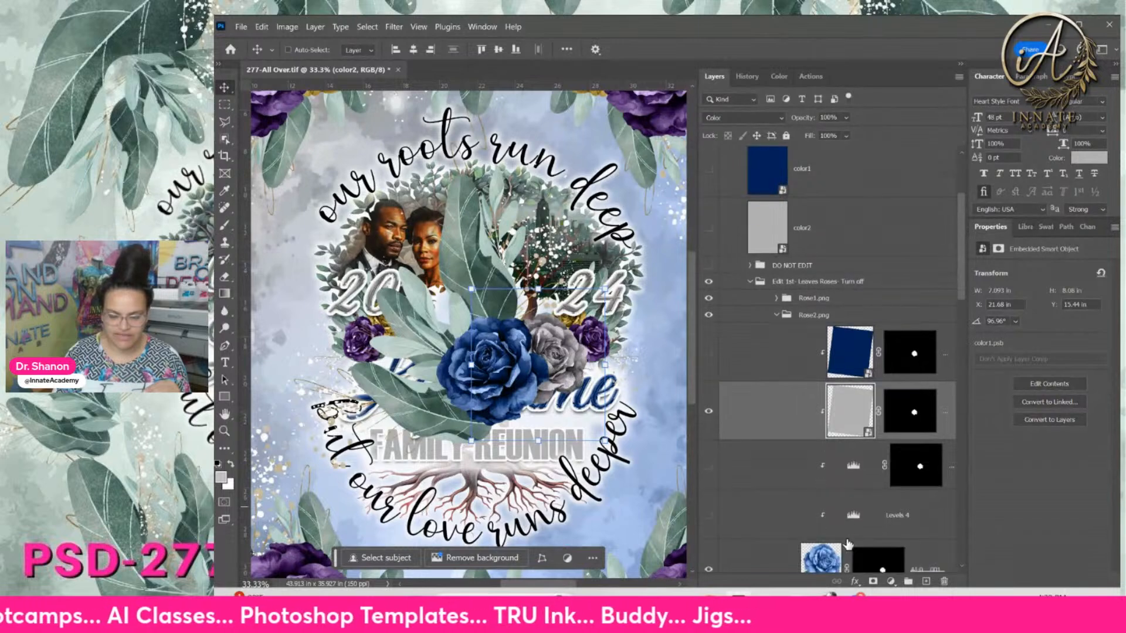
left_click(709, 516)
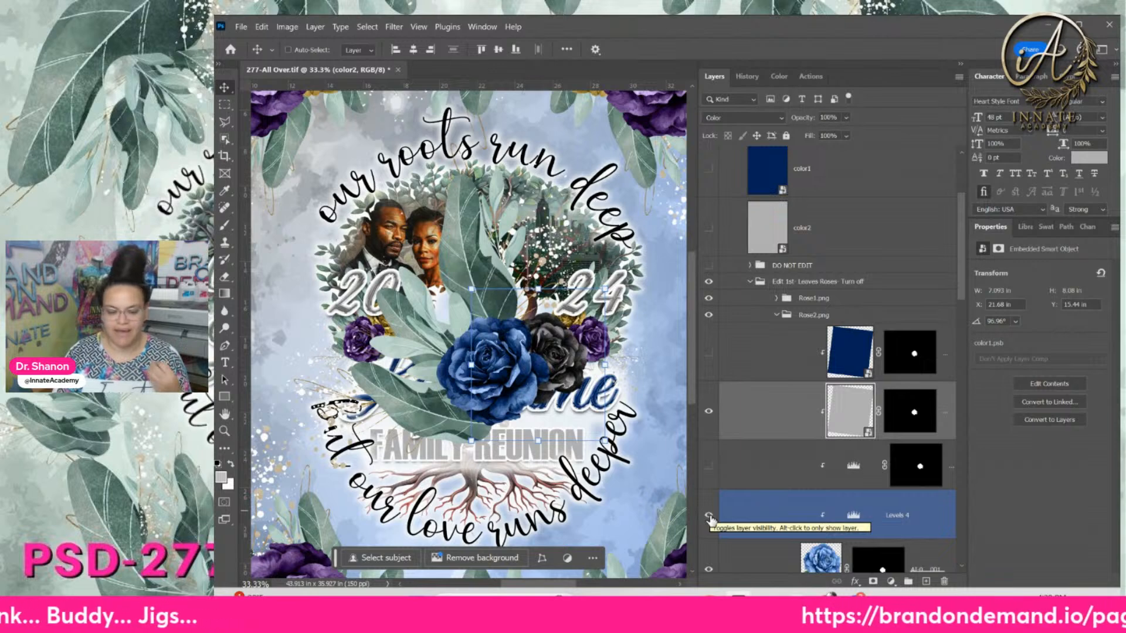
left_click(709, 515)
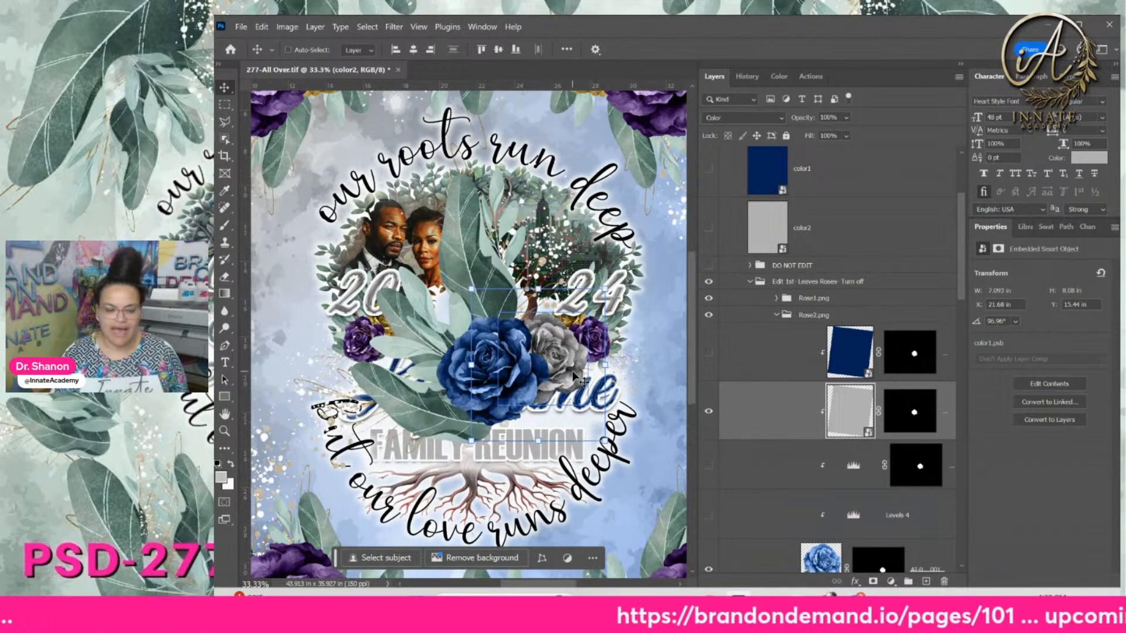
Check Rose1's Levels 4 adjustment, then collapse Rose1.png and select Rose2.png
left_click(759, 298)
left_click(777, 299)
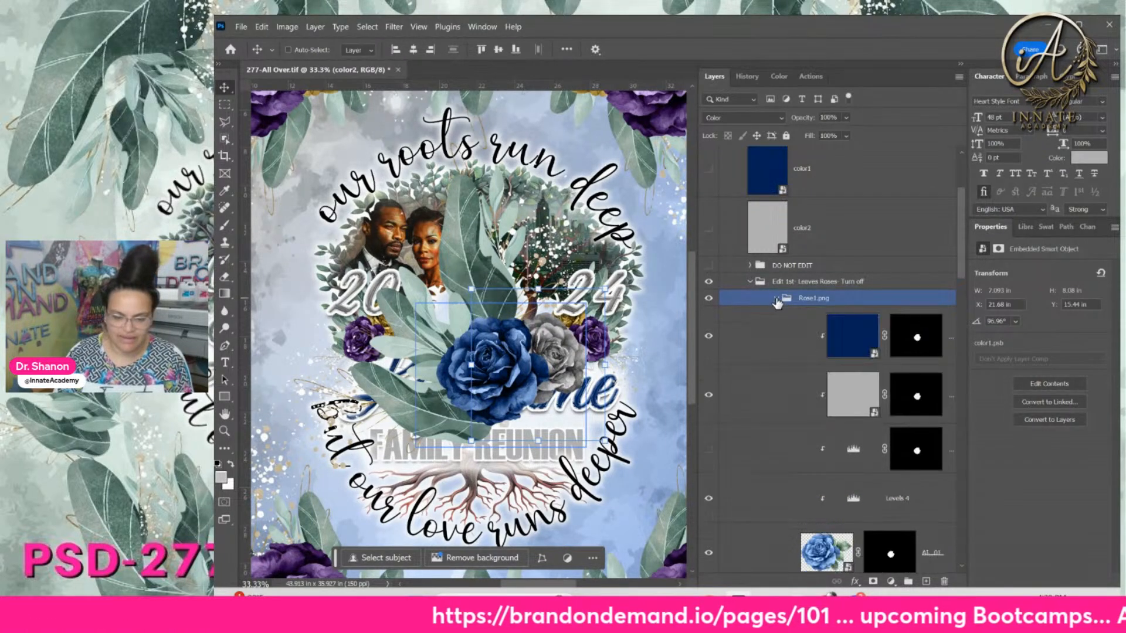
left_click(852, 499)
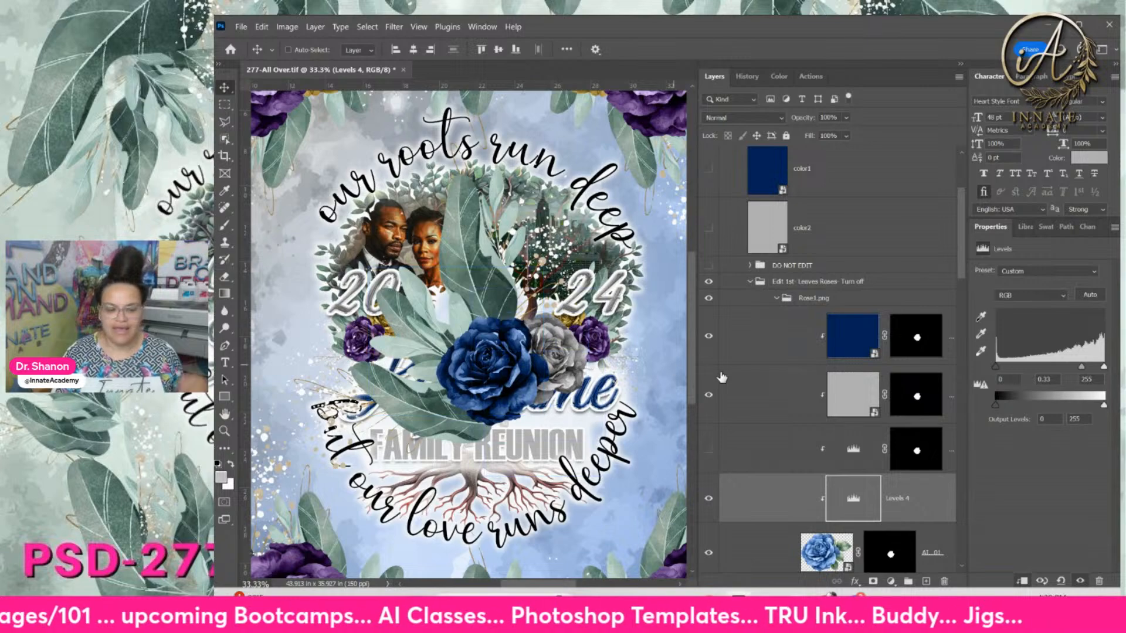
left_click(785, 299)
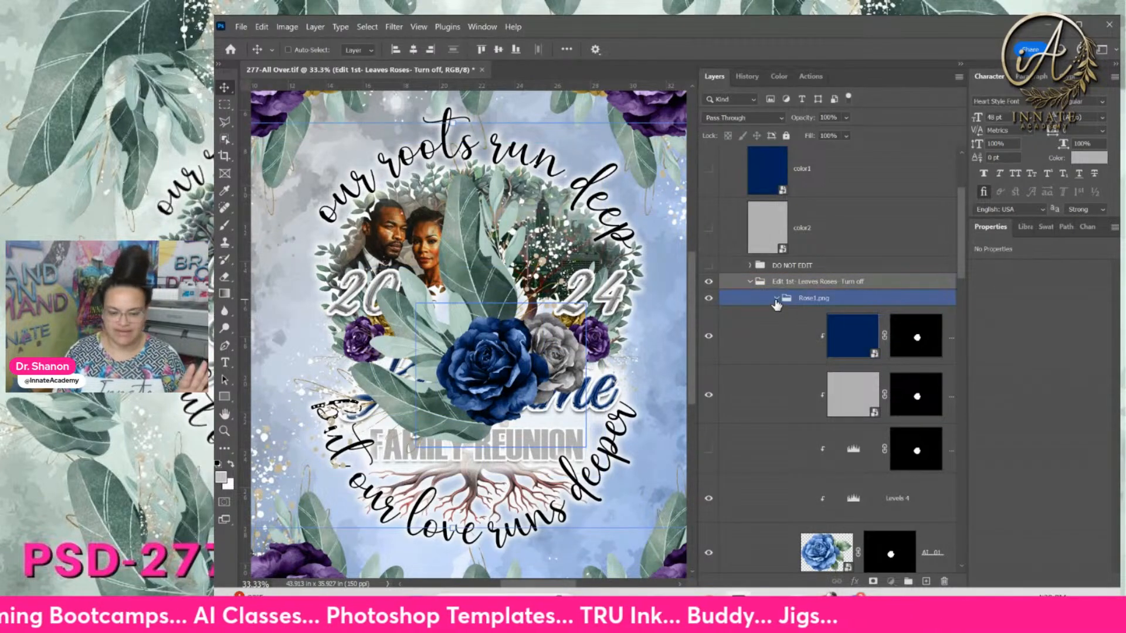
left_click(776, 299)
left_click(778, 317)
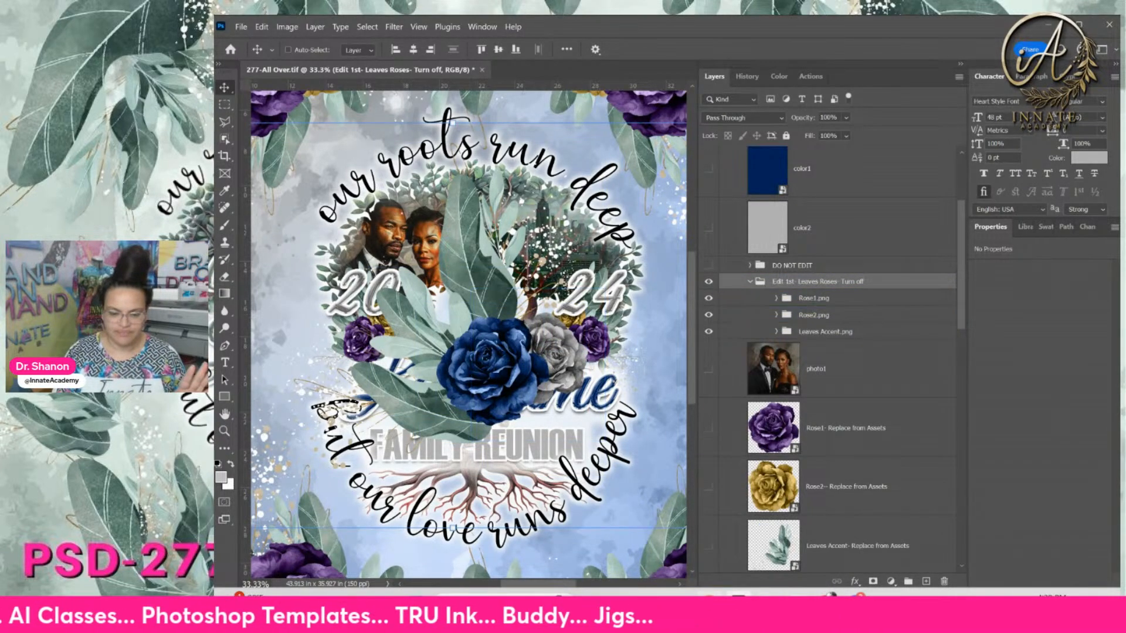
left_click(680, 604)
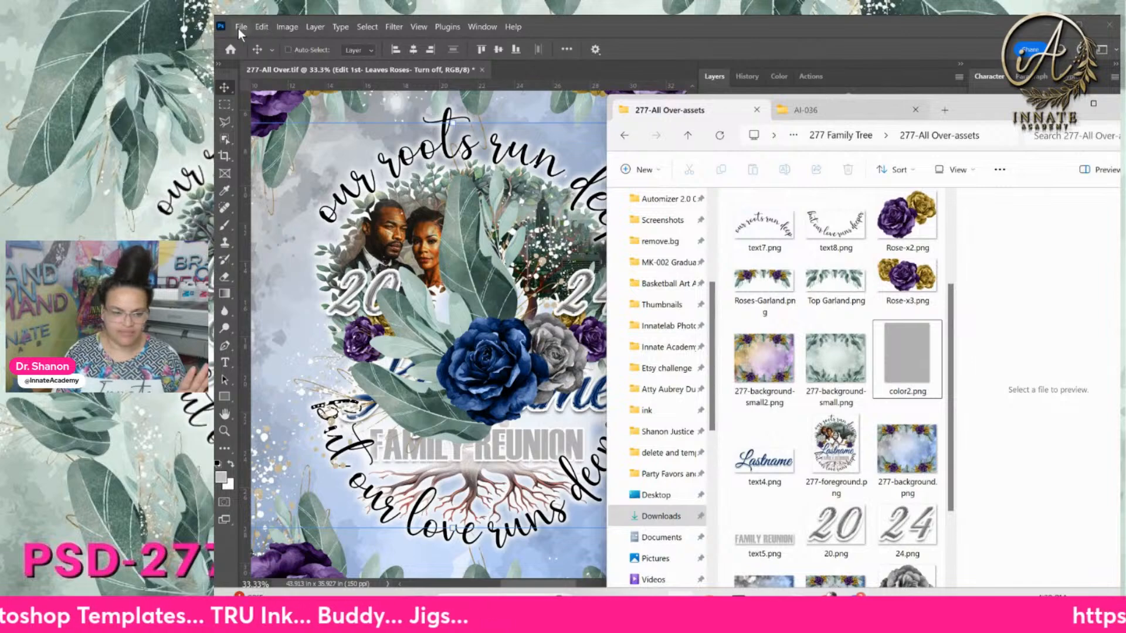
left_click(240, 27)
mouse_move(321, 268)
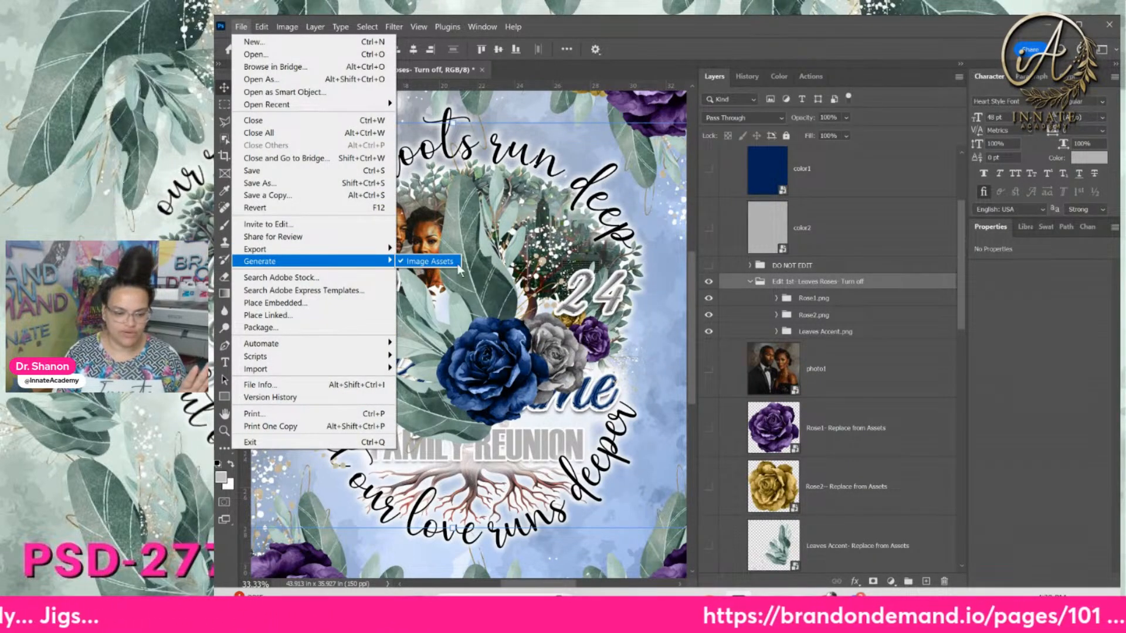
left_click(739, 604)
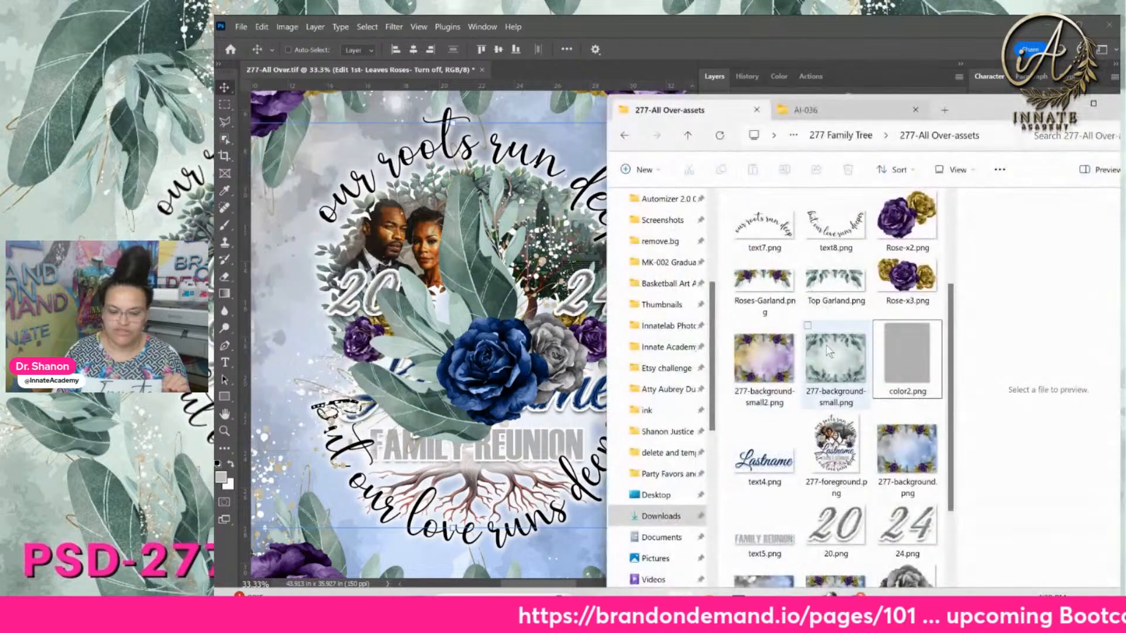
left_click(845, 136)
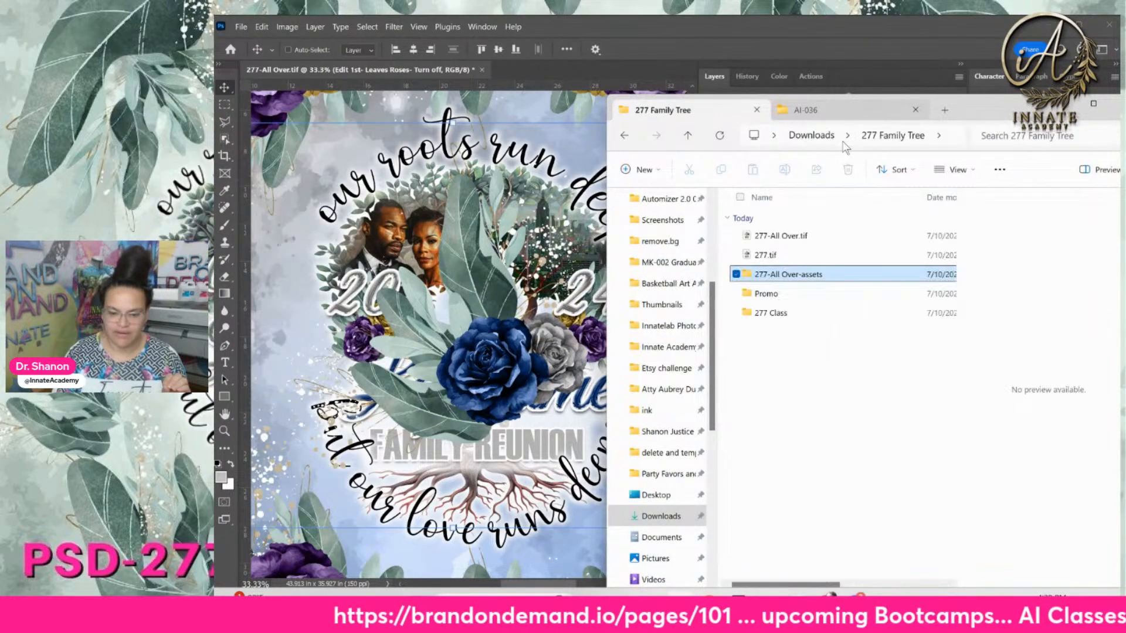
double_click(795, 283)
left_click(826, 258)
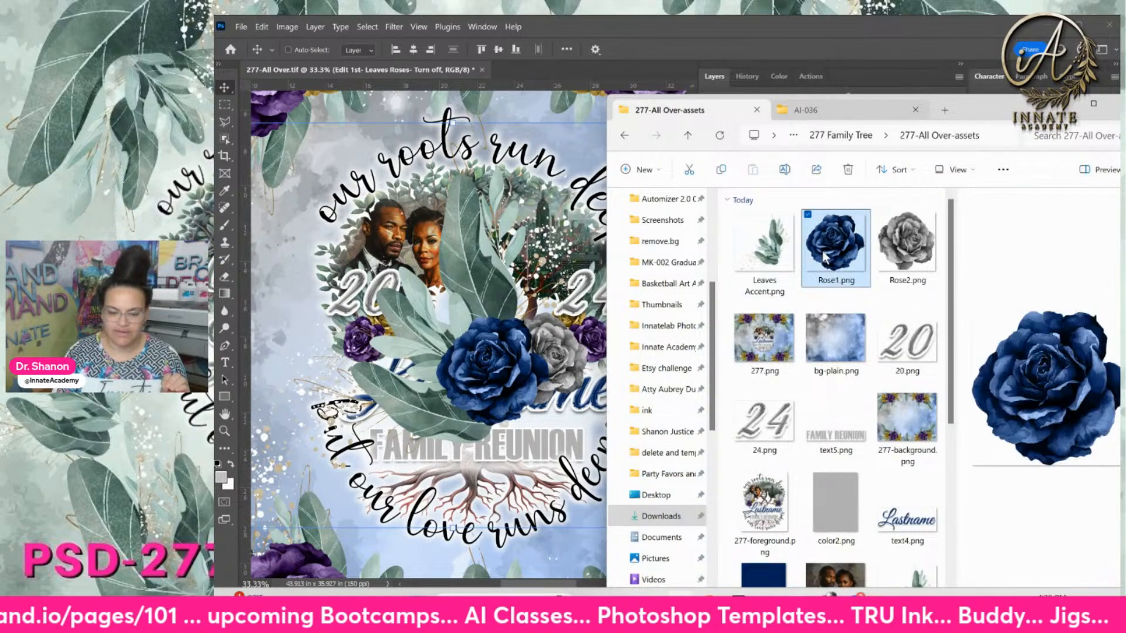
left_click(897, 258)
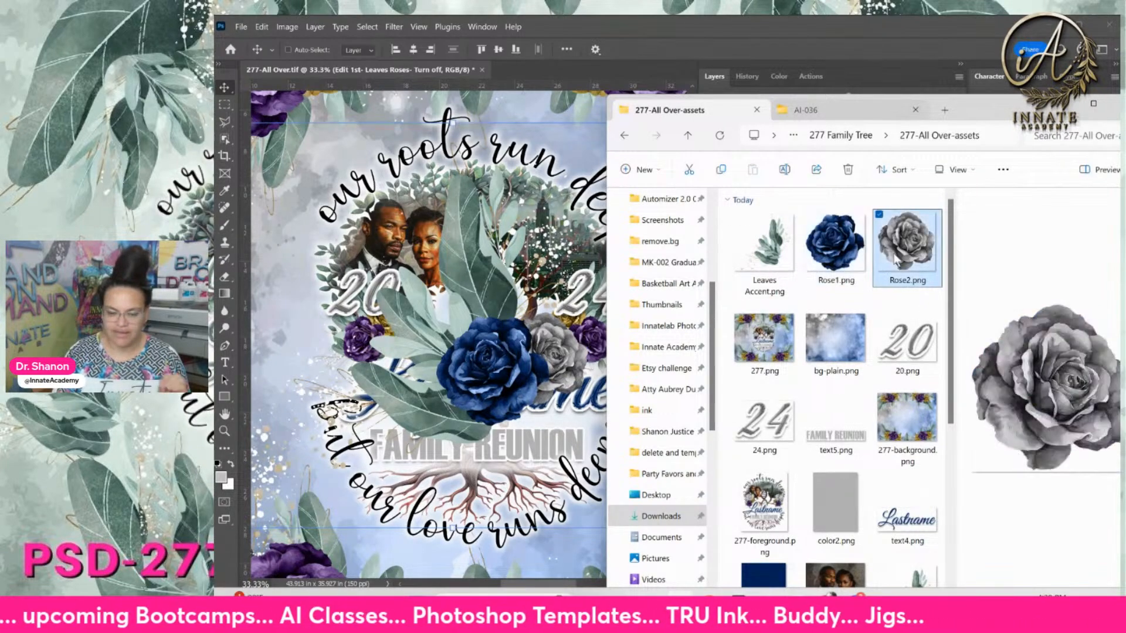
left_click(569, 363)
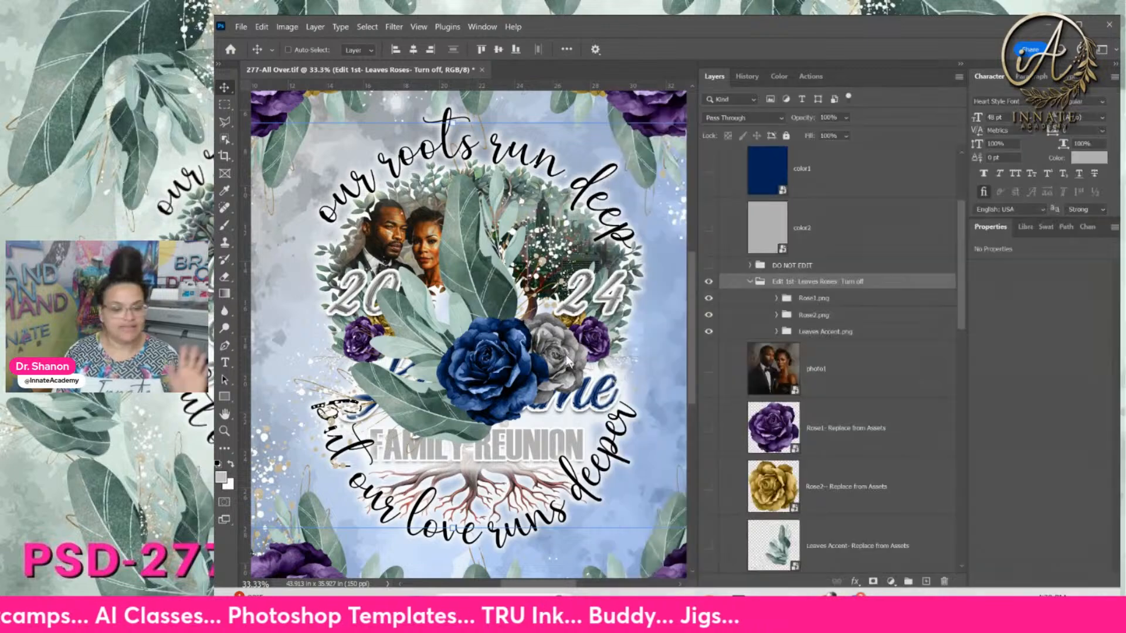
Collapse and hide the Edit 1st leaves-and-roses group
left_click(773, 301)
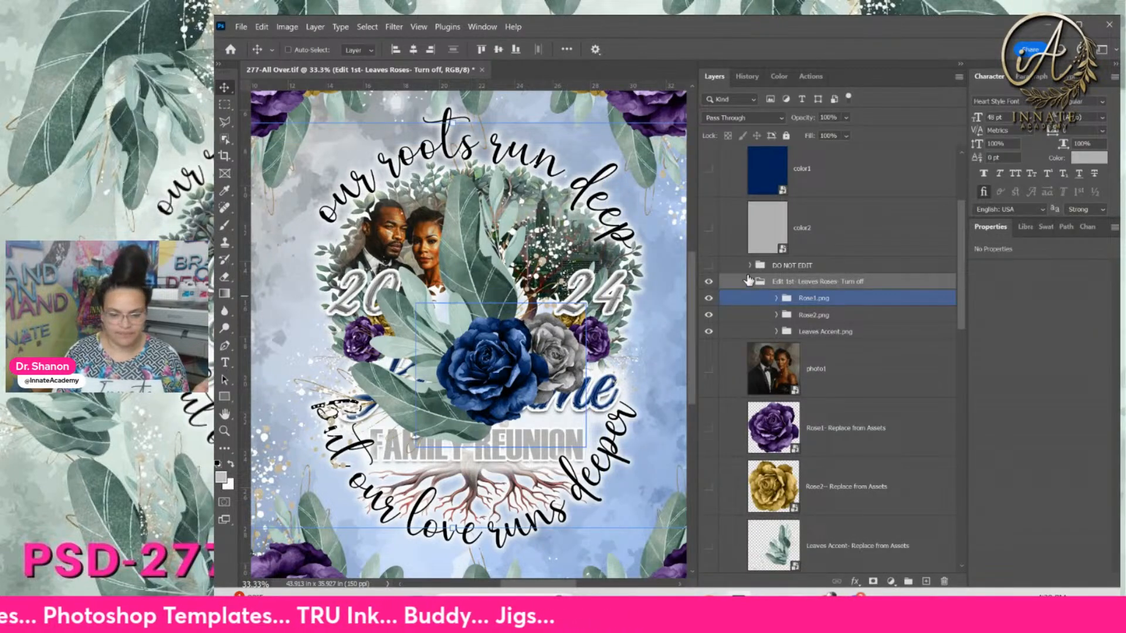
left_click(764, 284)
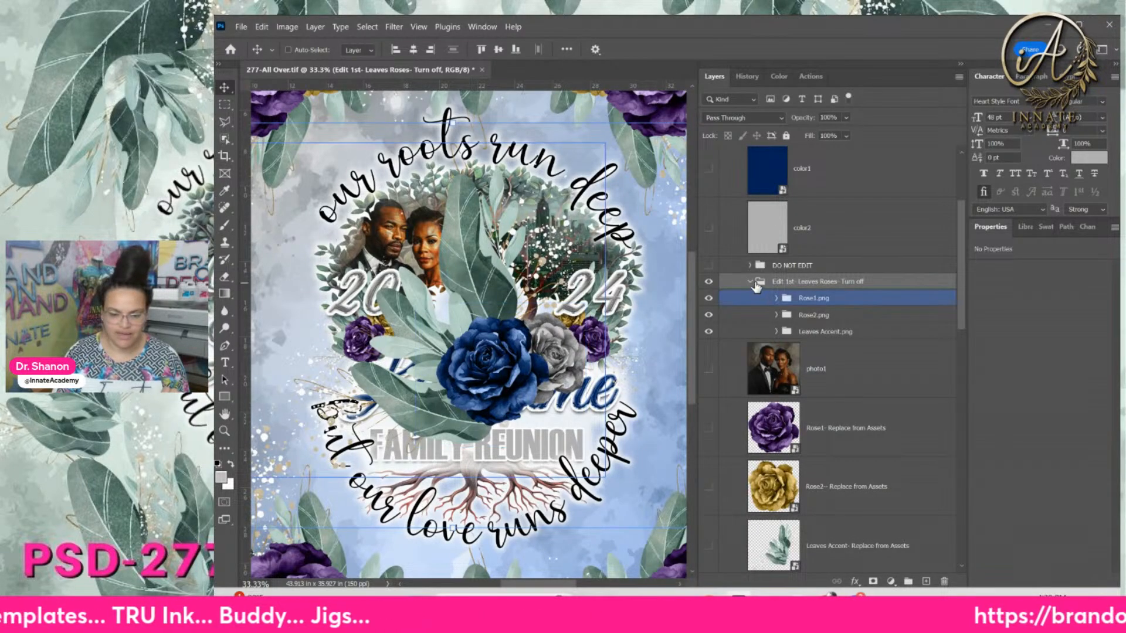
left_click(750, 282)
left_click(709, 282)
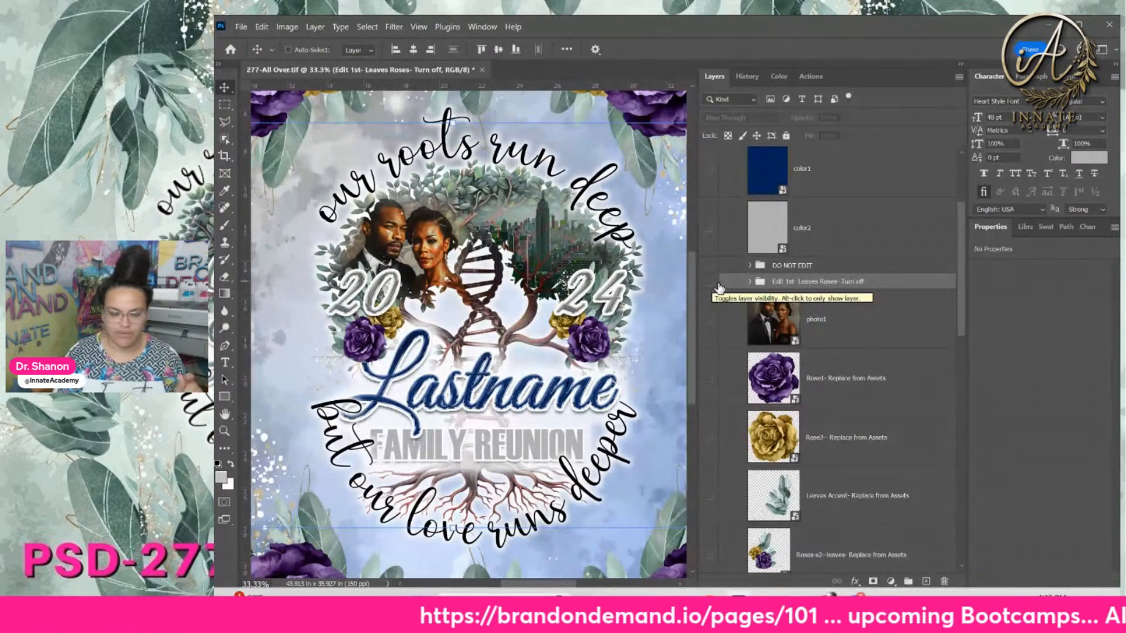
Open the Rose1 - Replace from Assets smart object's contents
left_click(821, 375)
scroll(797, 469, "down", 1)
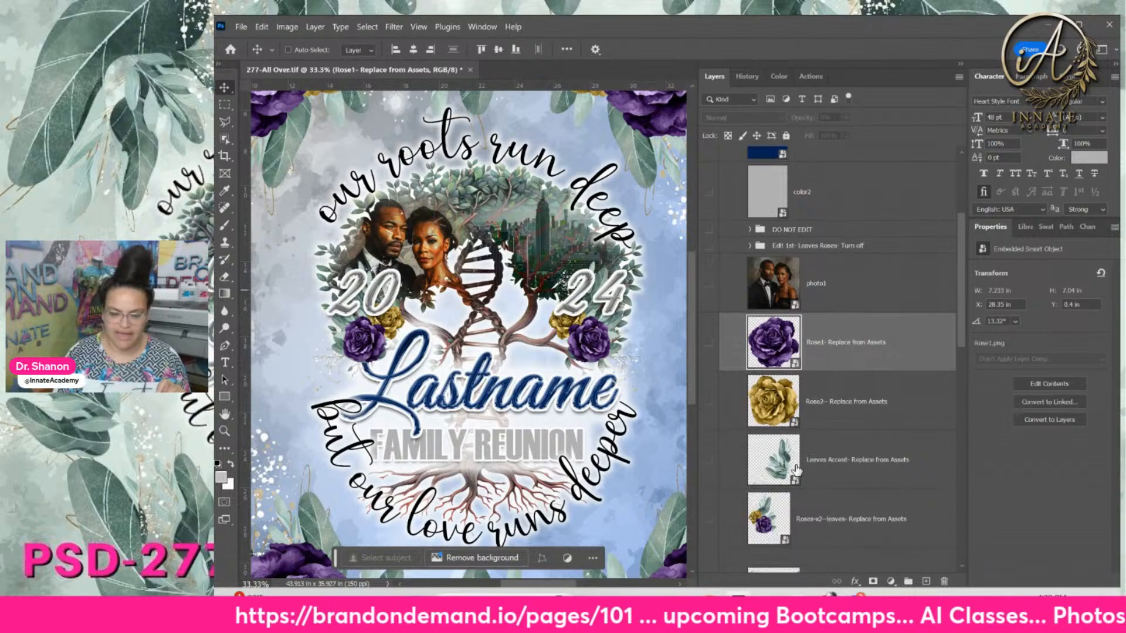
scroll(796, 470, "down", 1)
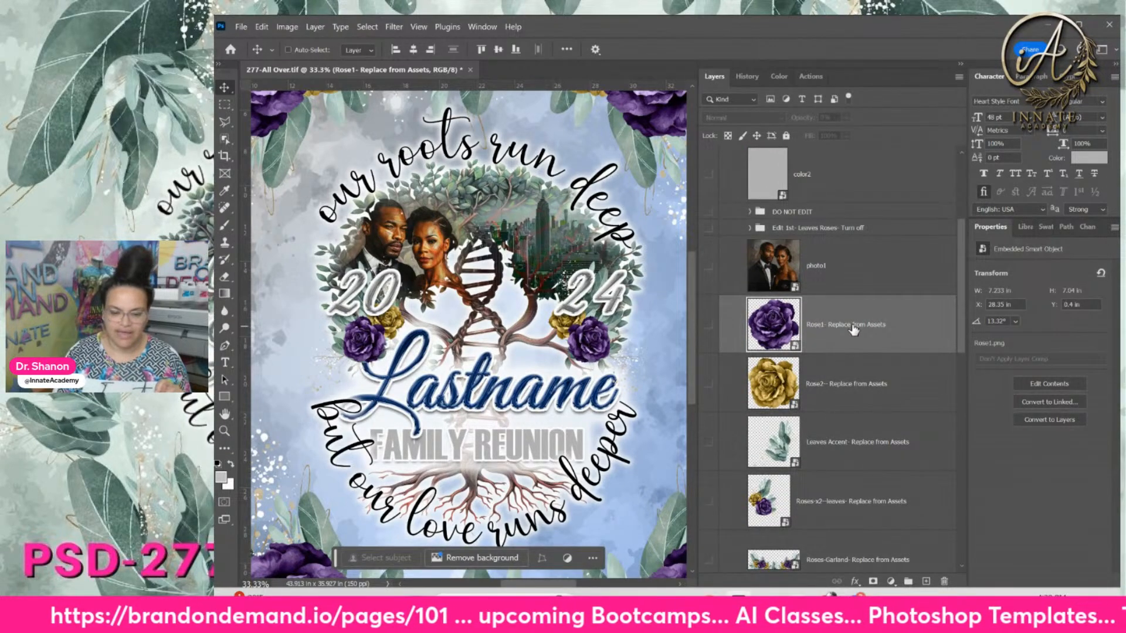
double_click(771, 329)
Drag the navy Rose1.png in from the assets folder and delete the old purple rose layer
mouse_move(680, 616)
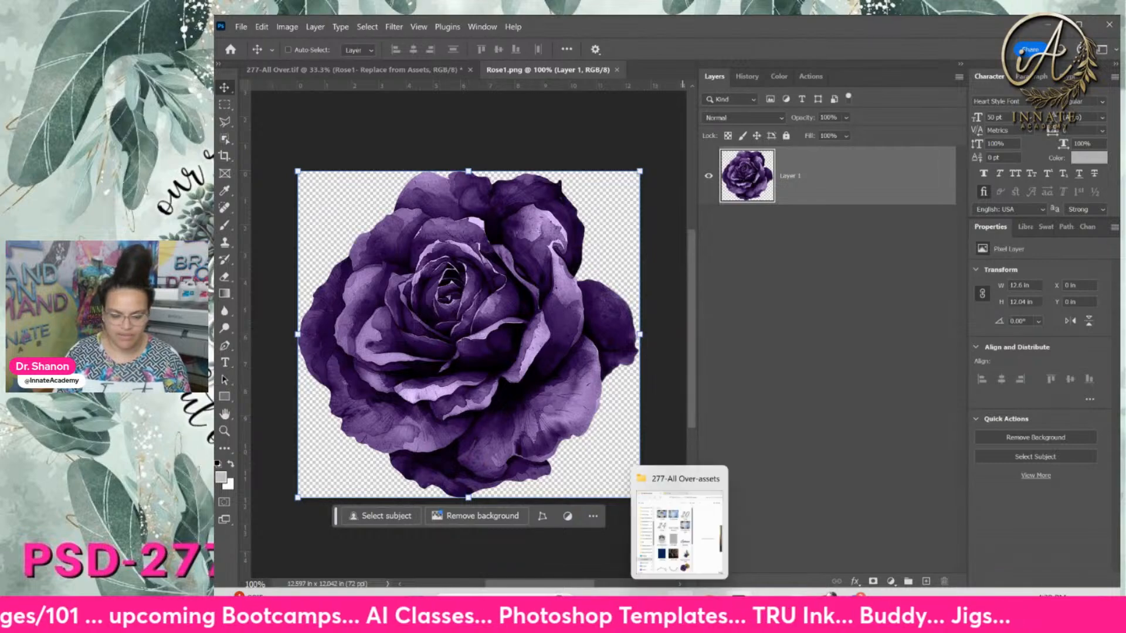
left_click(679, 531)
scroll(823, 417, "down", 4)
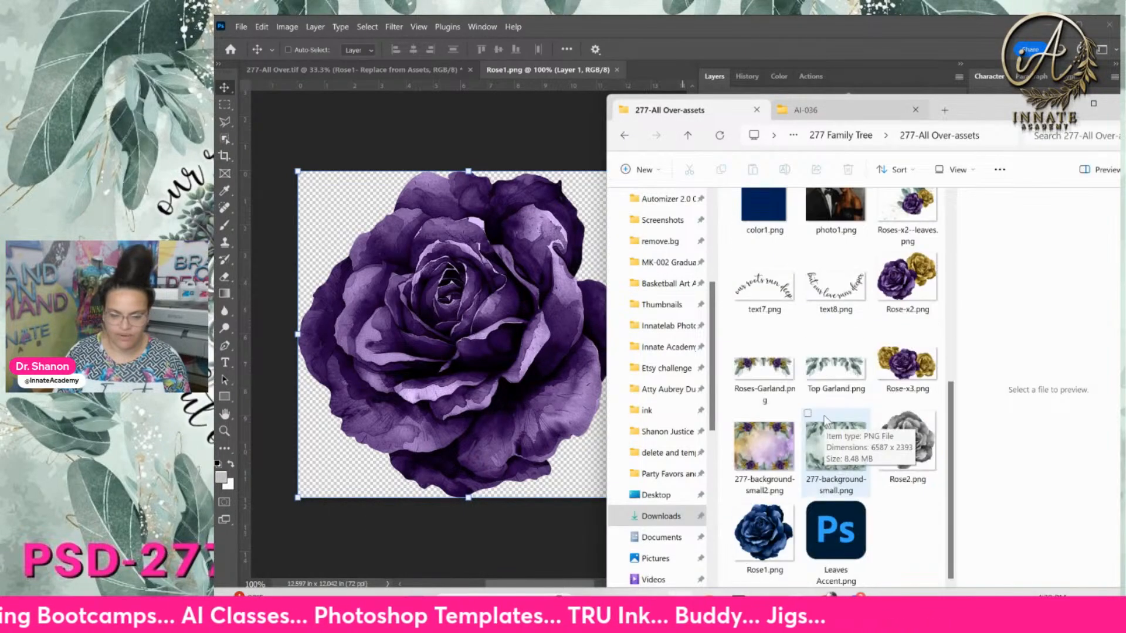
scroll(824, 420, "up", 4)
scroll(825, 421, "down", 5)
left_click_drag(765, 516, 473, 298)
left_click(826, 252)
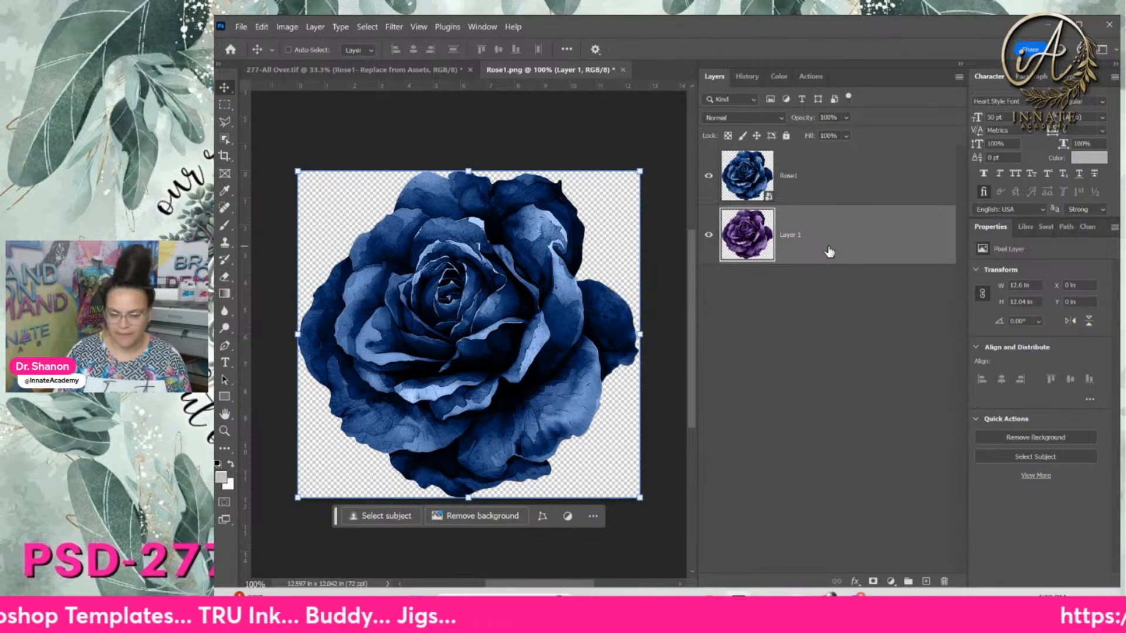
key("Delete")
Save and close the Rose1 contents, then zoom out to the whole artboard
left_click(617, 70)
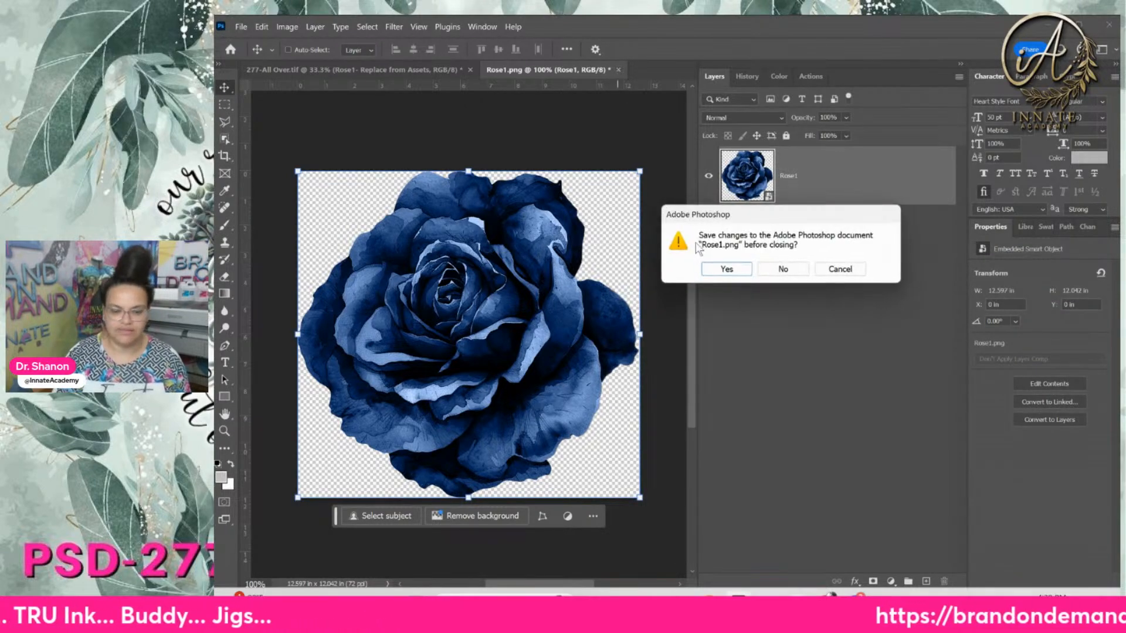
left_click(726, 270)
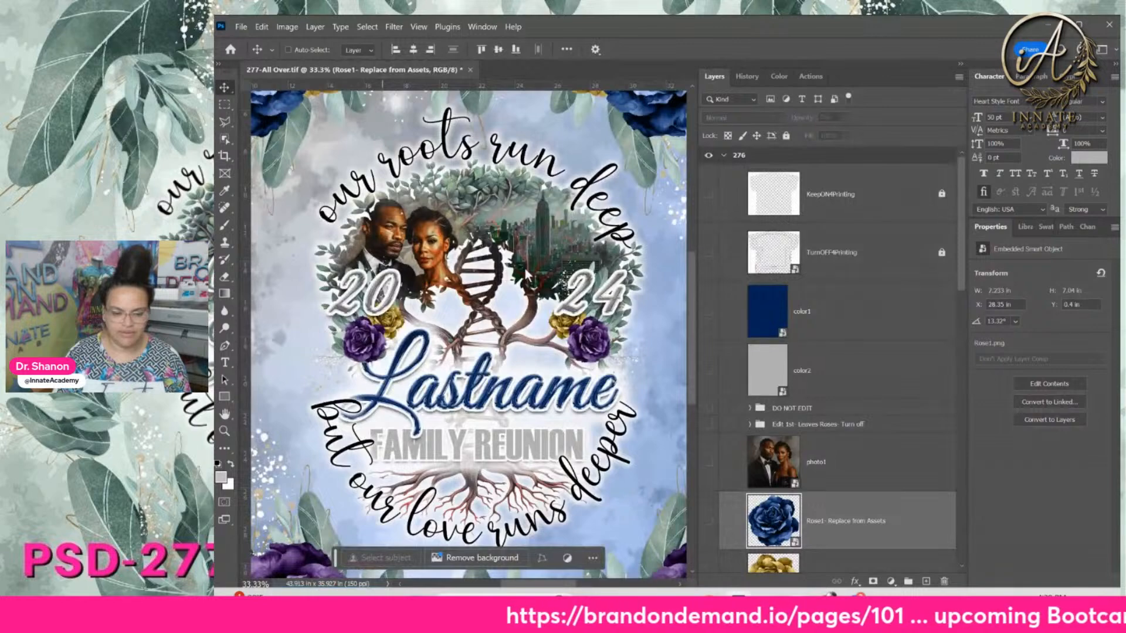
key("ctrl+minus")
key("ctrl+minus")
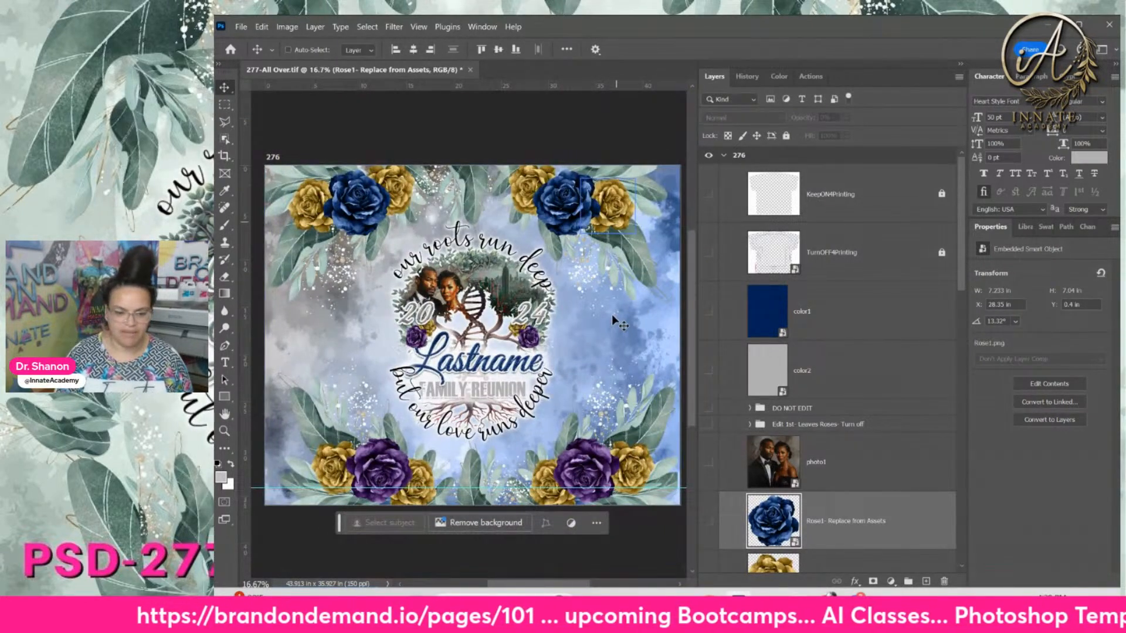
scroll(848, 481, "down", 2)
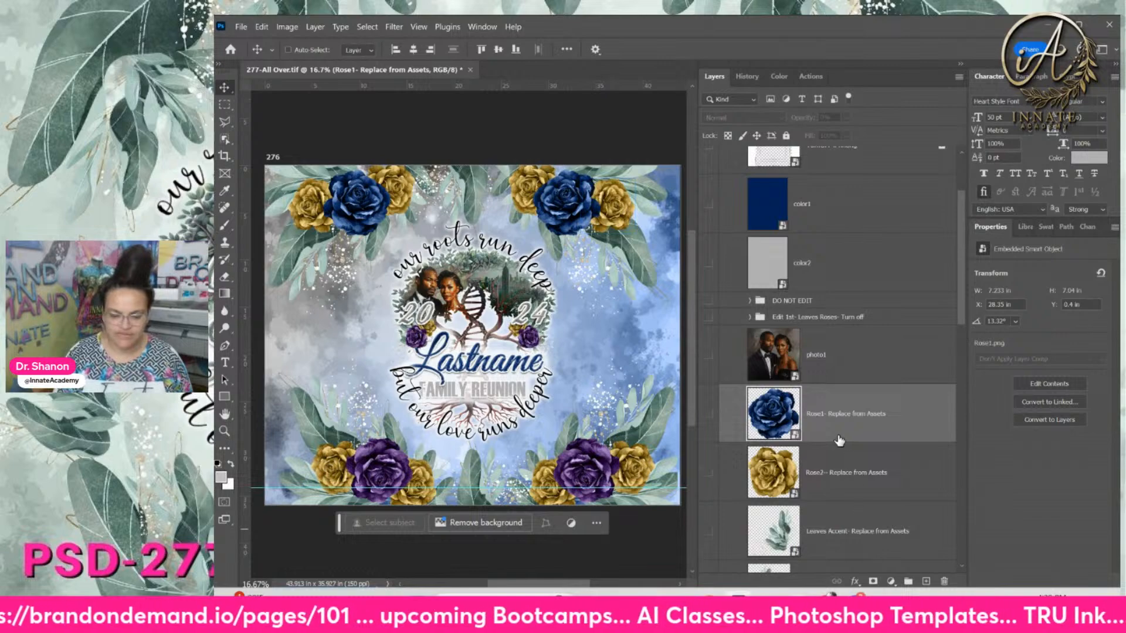
Open the Rose2 smart object and place the gray Rose2.png rose inside it
left_click(772, 474)
double_click(772, 474)
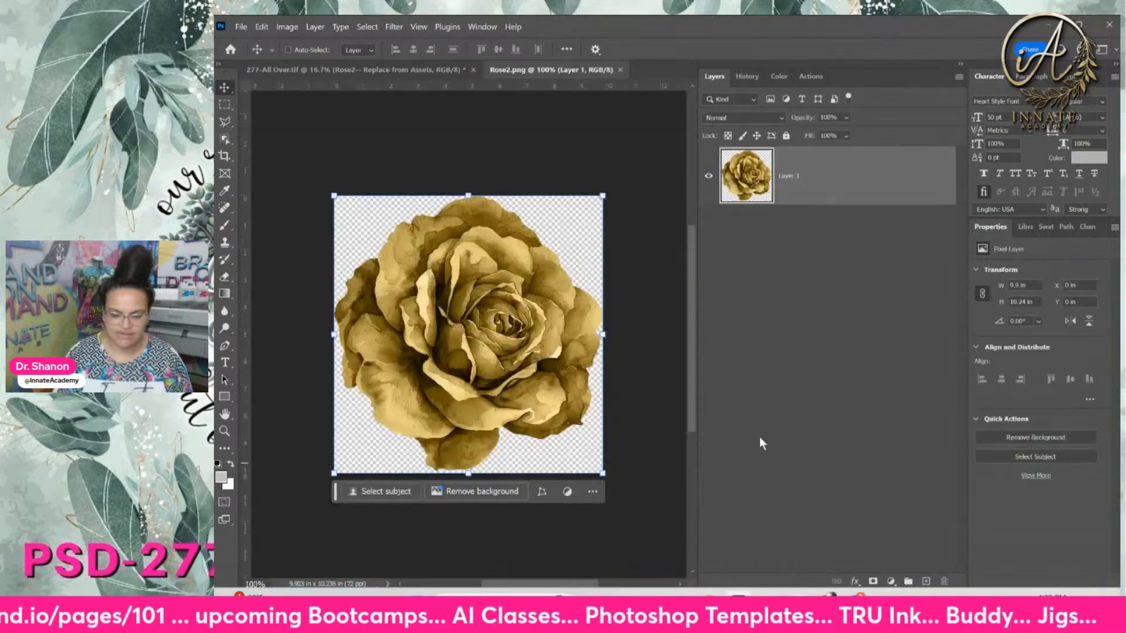
left_click(737, 606)
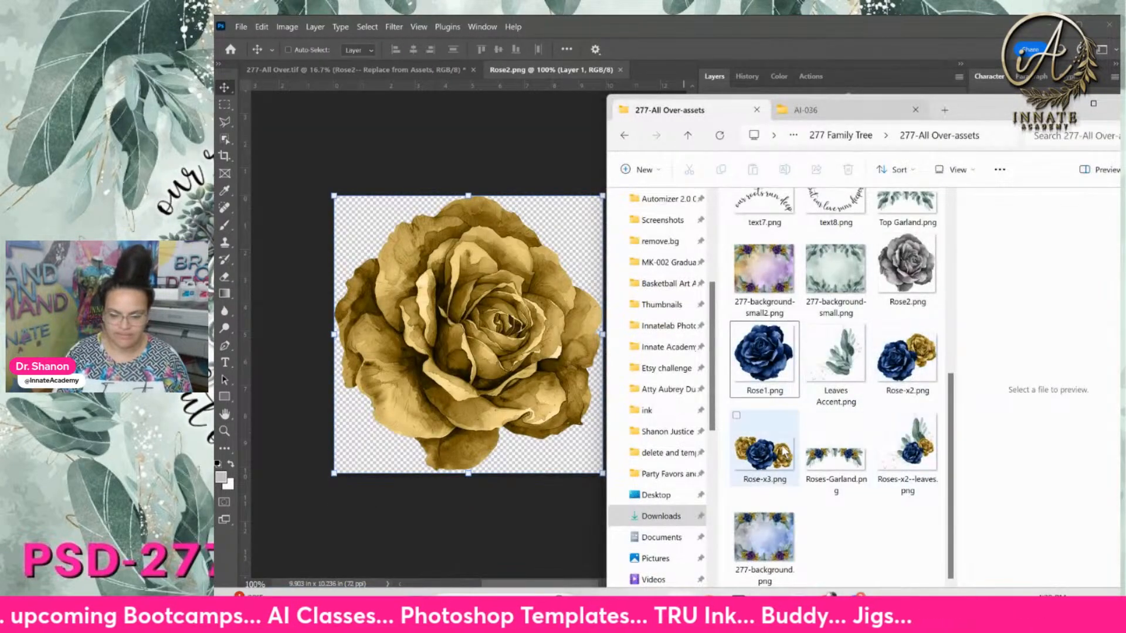
scroll(783, 433, "up", 4)
scroll(802, 420, "down", 5)
scroll(850, 457, "up", 4)
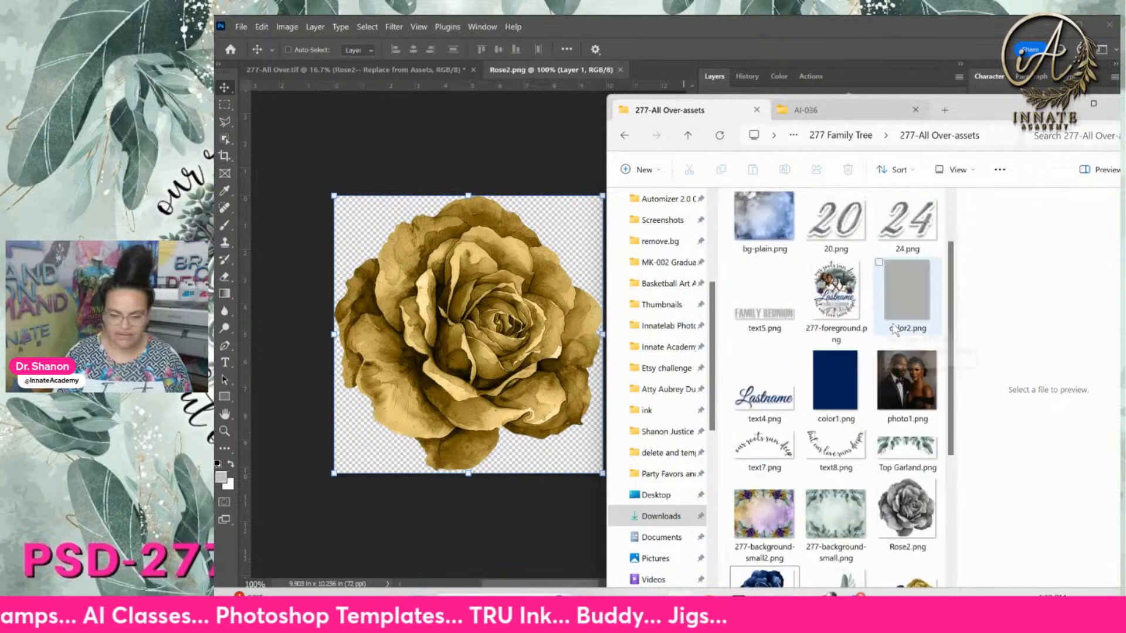
left_click_drag(909, 506, 393, 358)
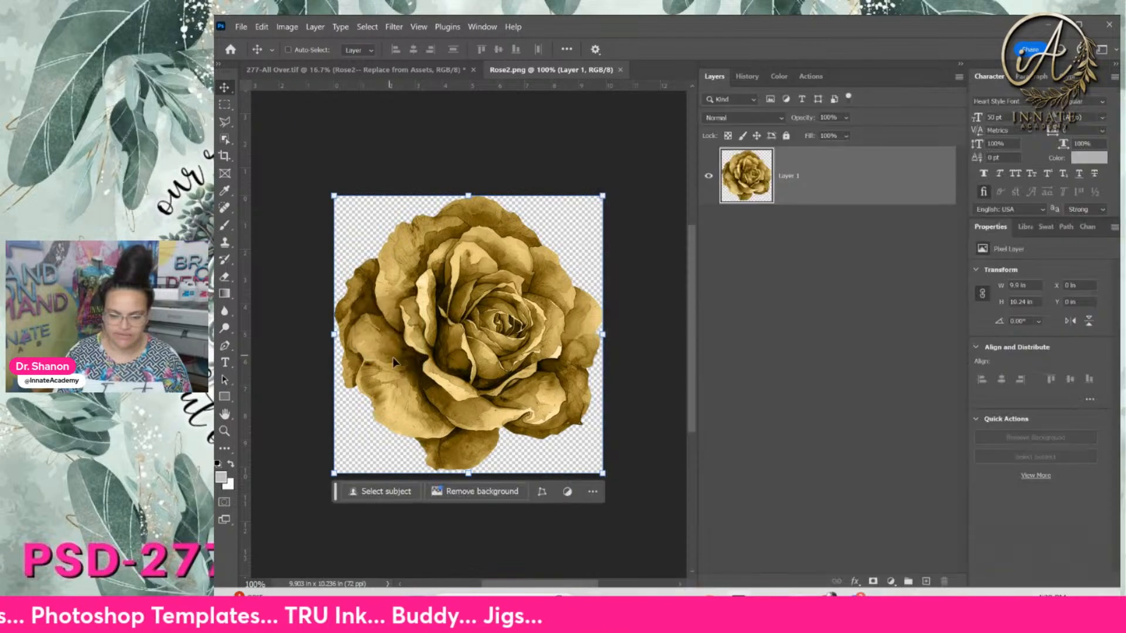
key("Return")
Delete the old gold rose layer and save the smart object back into the design
left_click(820, 251)
key("Delete")
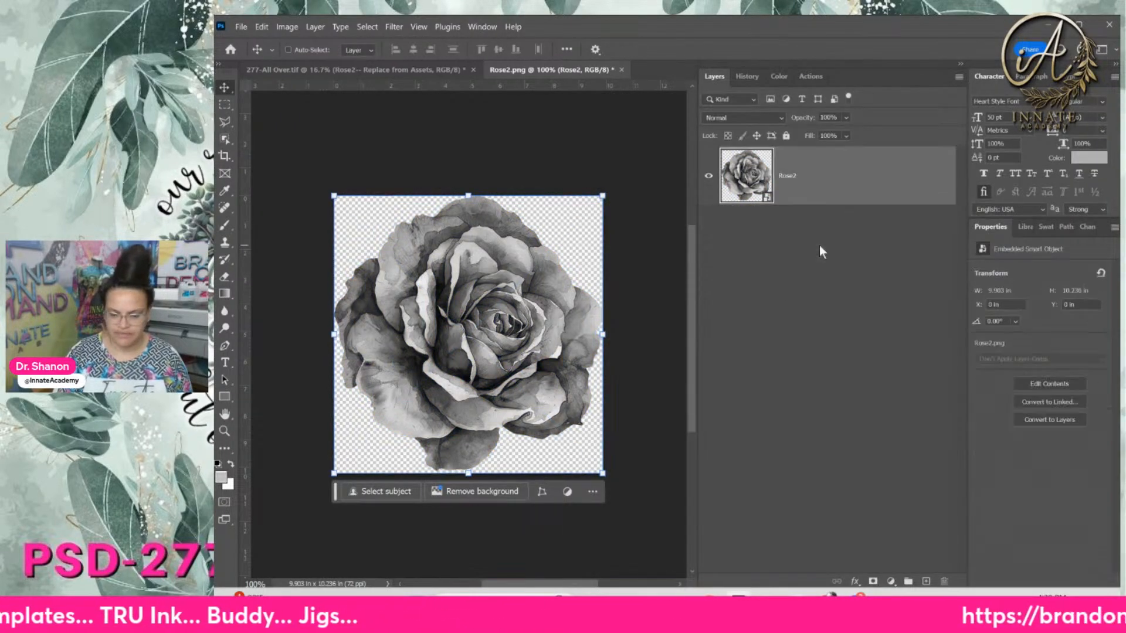
left_click(622, 70)
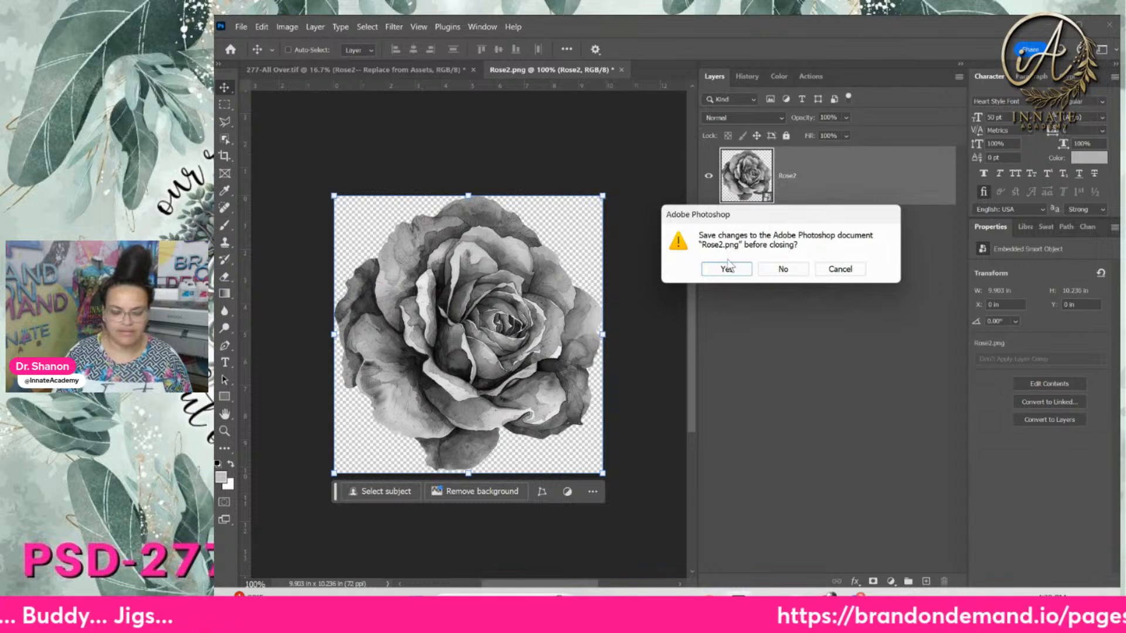
left_click(727, 268)
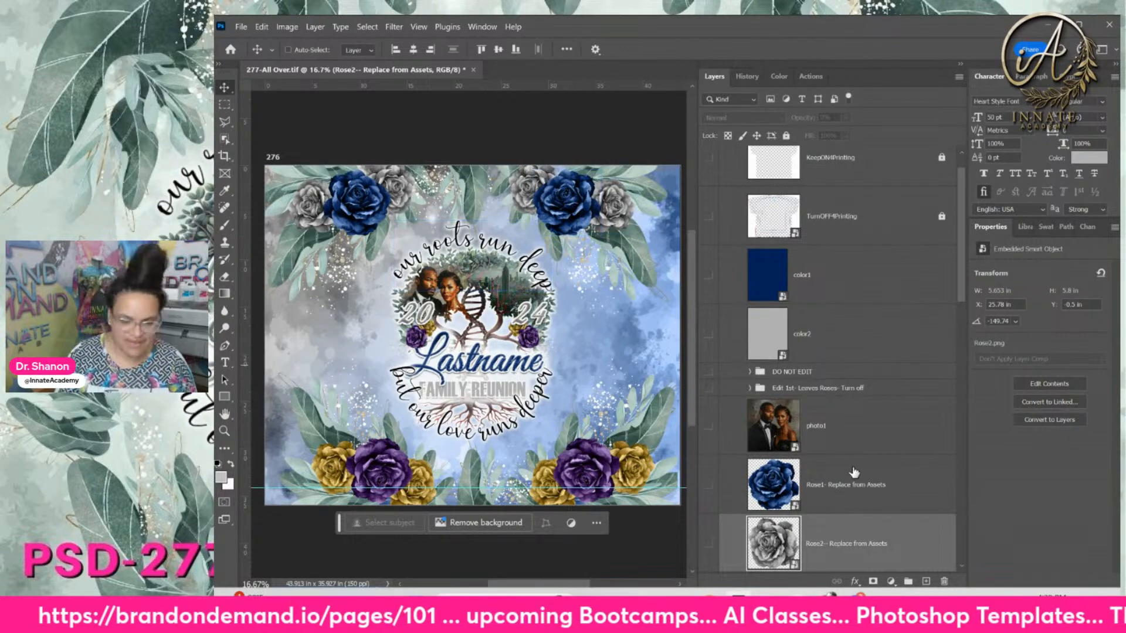
left_click(858, 503)
Open the Roses-x2--leaves smart object and place the navy-and-gray Roses-x2--leaves.png cluster
scroll(858, 503, "down", 5)
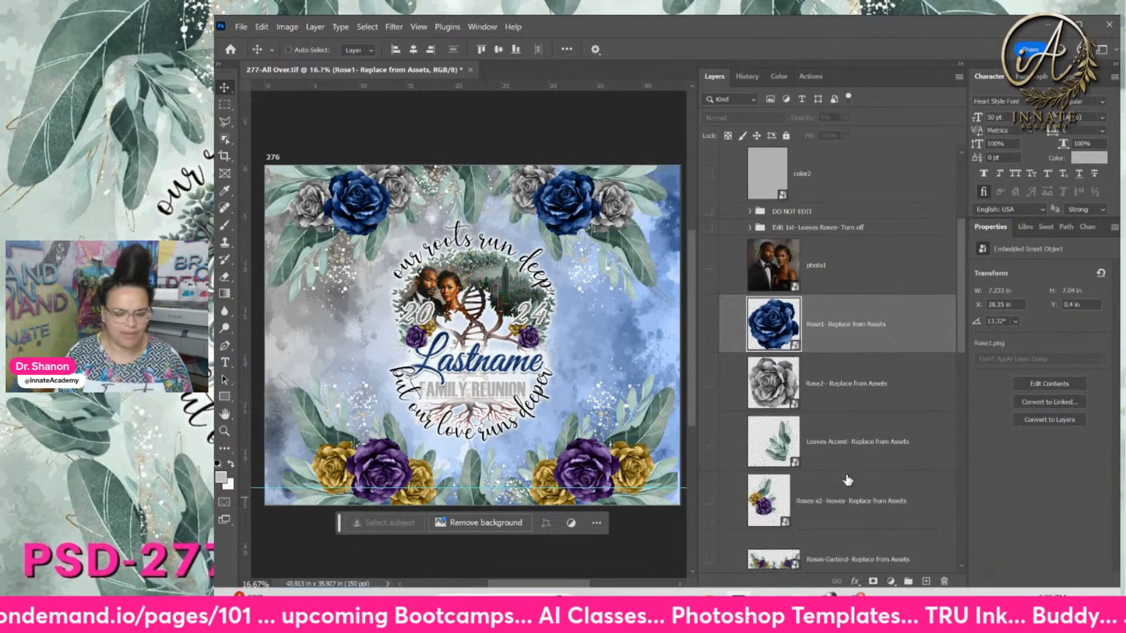
left_click(846, 412)
scroll(780, 387, "down", 1)
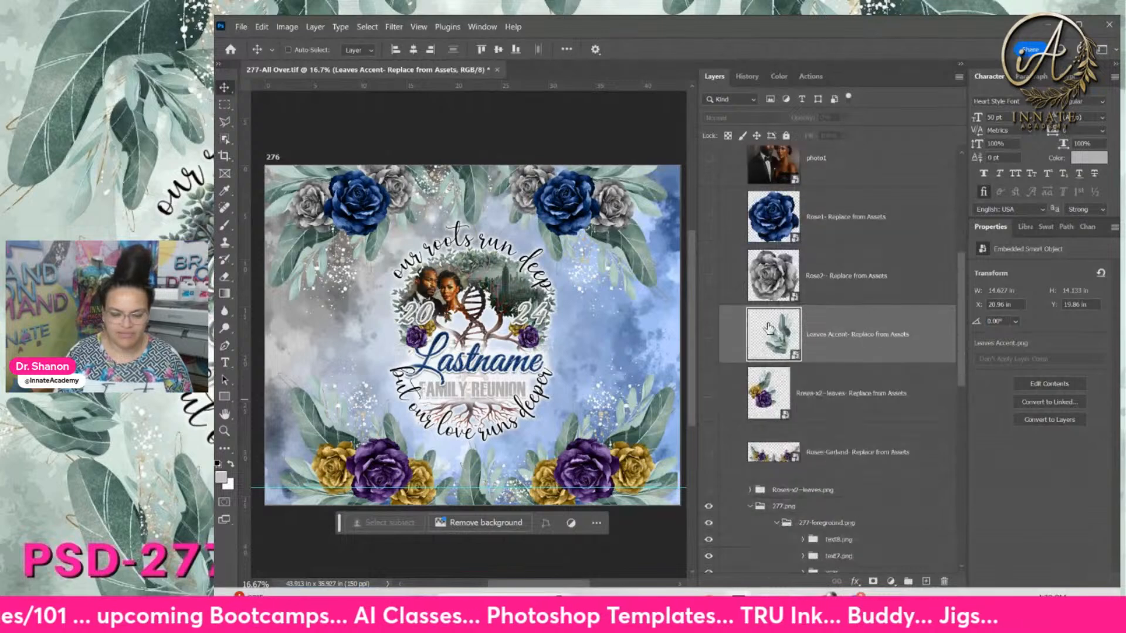
left_click(783, 386)
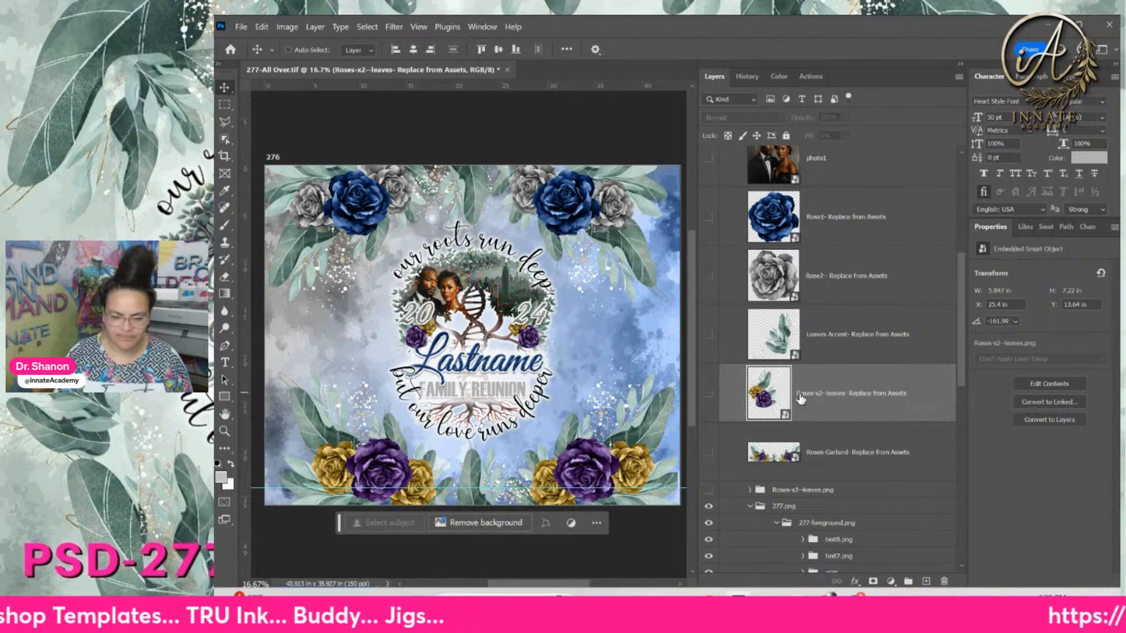
double_click(763, 402)
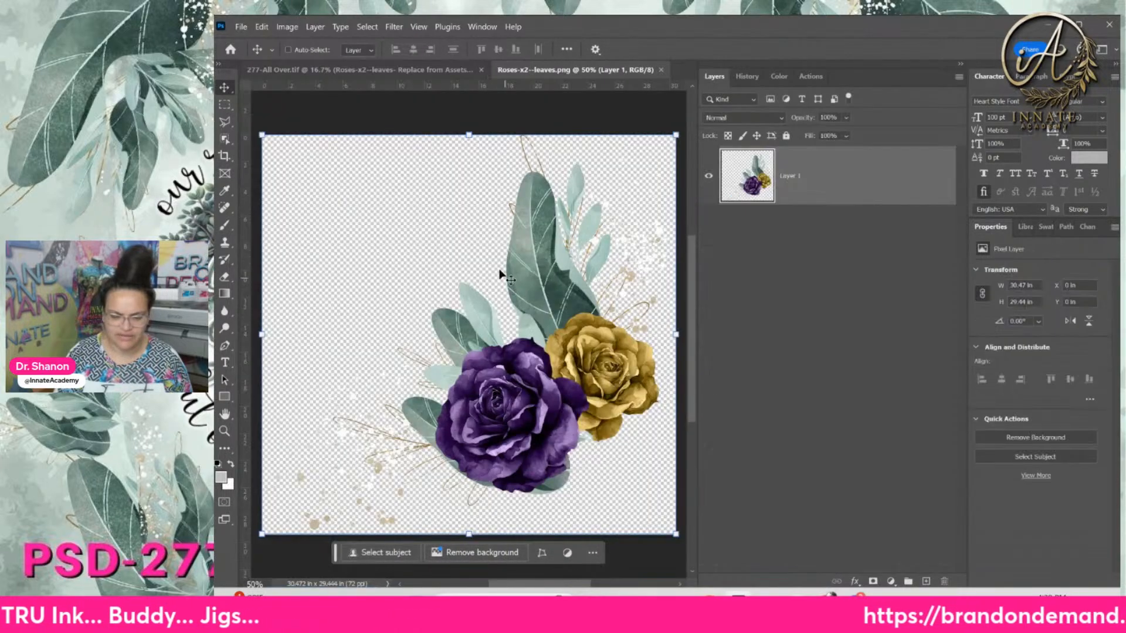
mouse_move(682, 607)
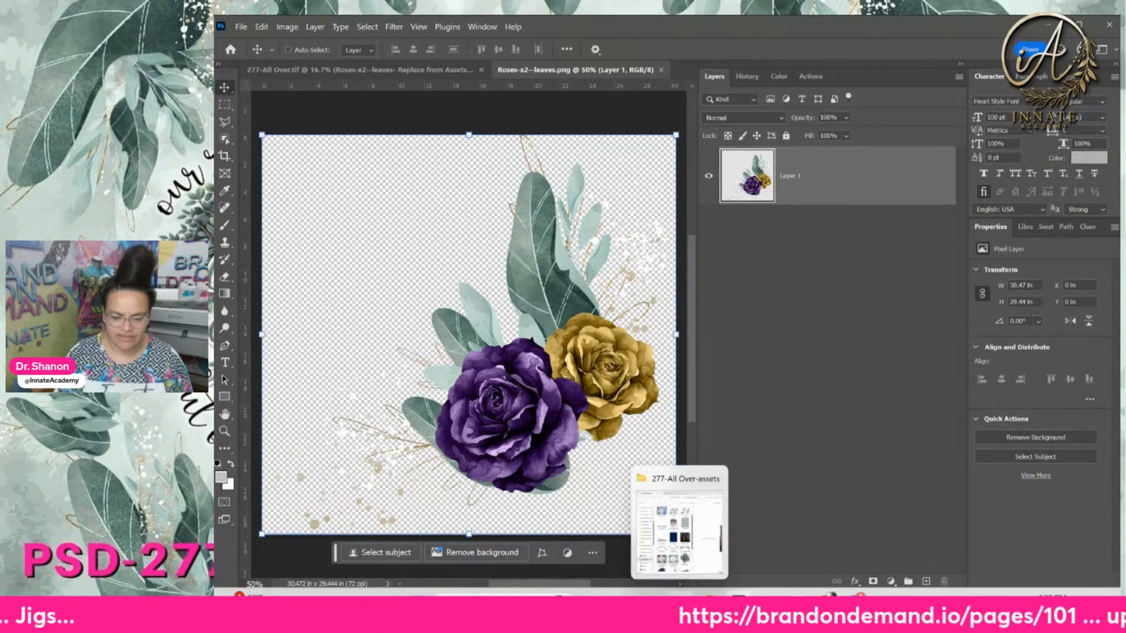
left_click(680, 523)
scroll(769, 436, "down", 4)
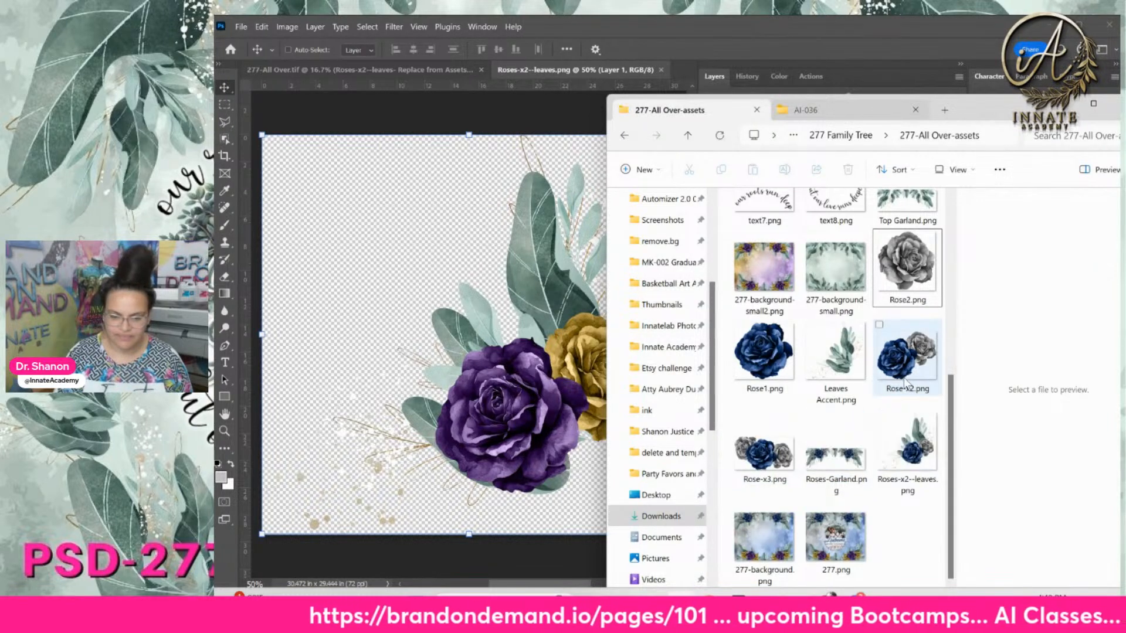
left_click(903, 454)
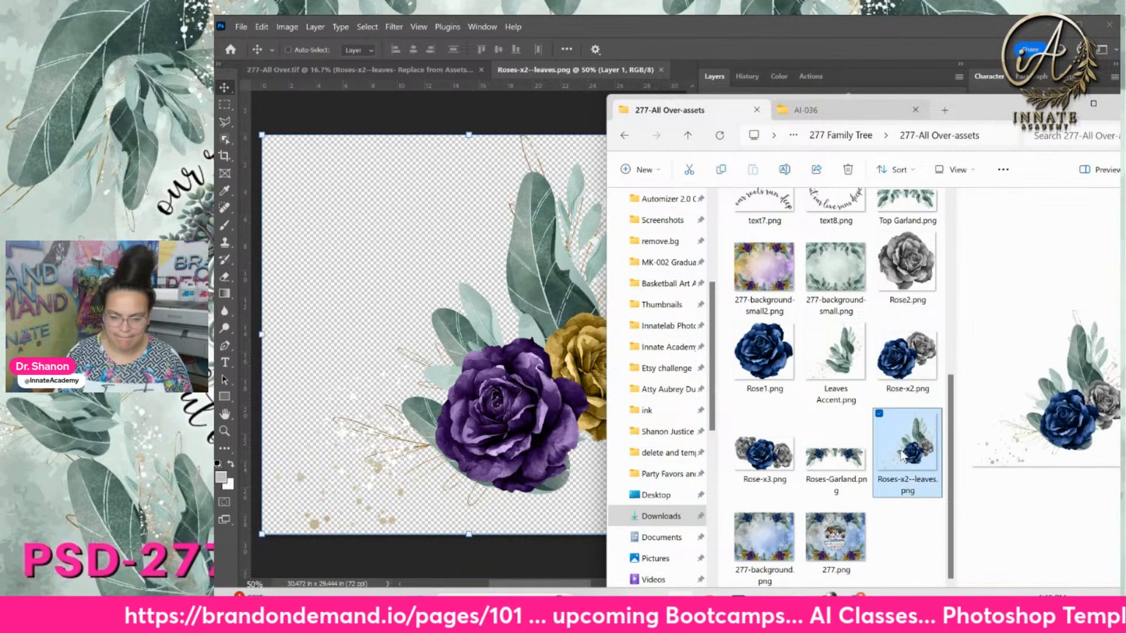
left_click_drag(910, 452, 490, 381)
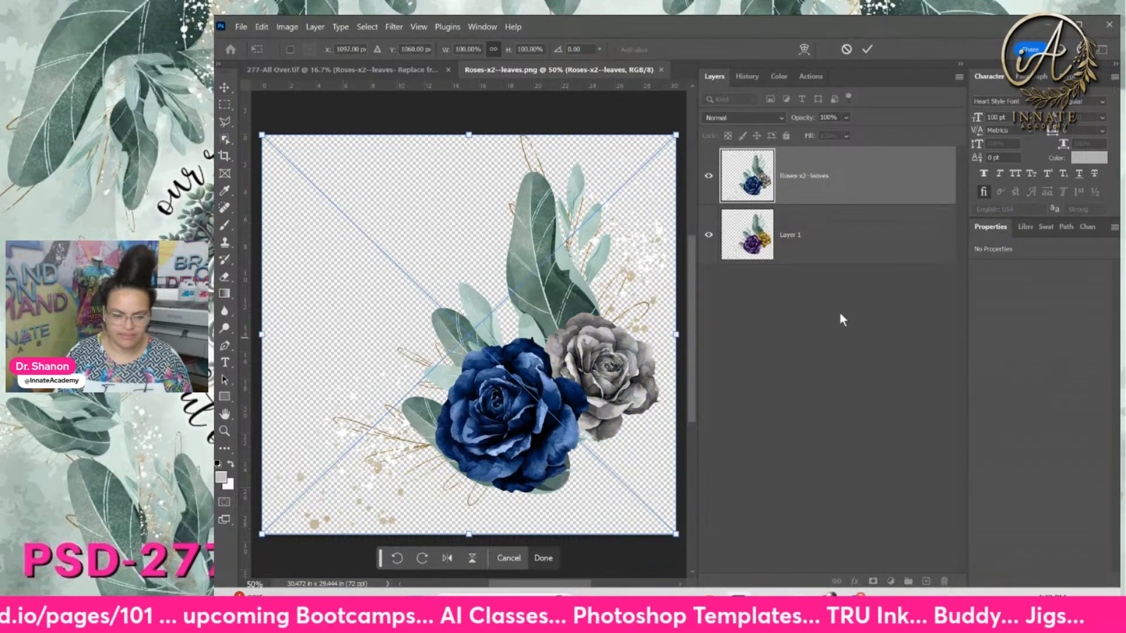
Delete the old purple and gold rose layer and save the contents back into the design
left_click(819, 249)
key("Delete")
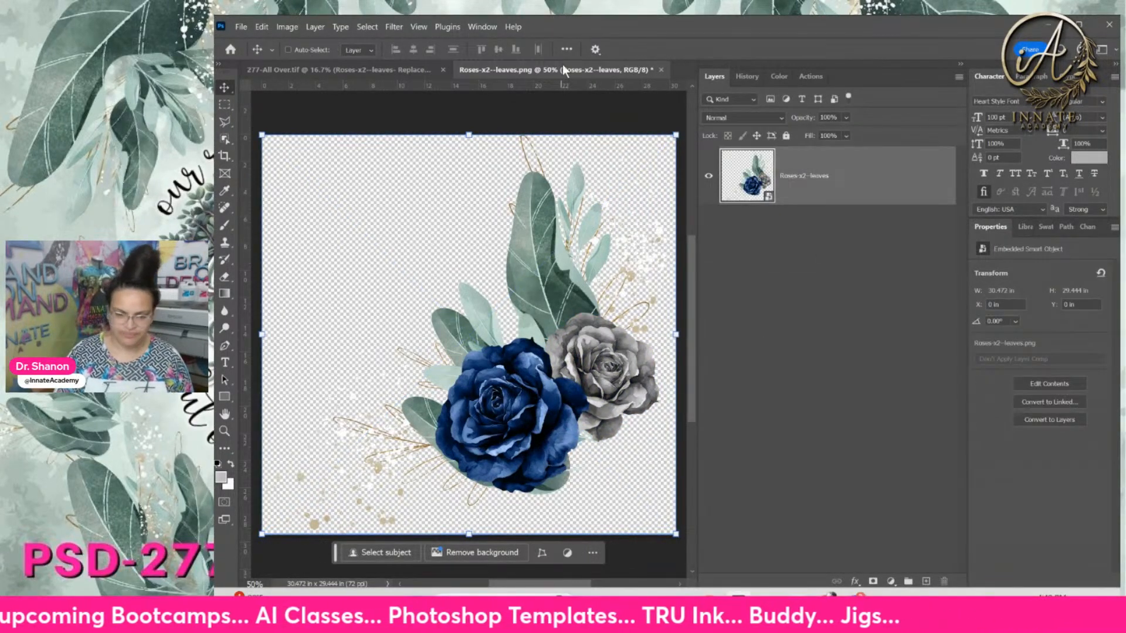
left_click(661, 69)
left_click(711, 265)
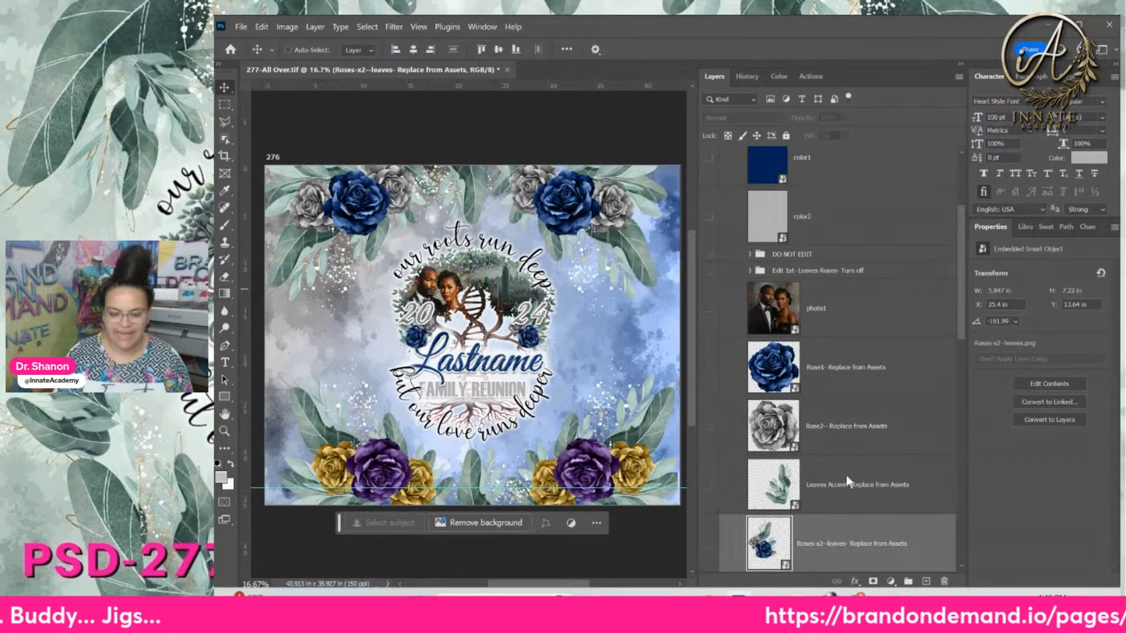
scroll(847, 476, "down", 1)
scroll(847, 480, "down", 1)
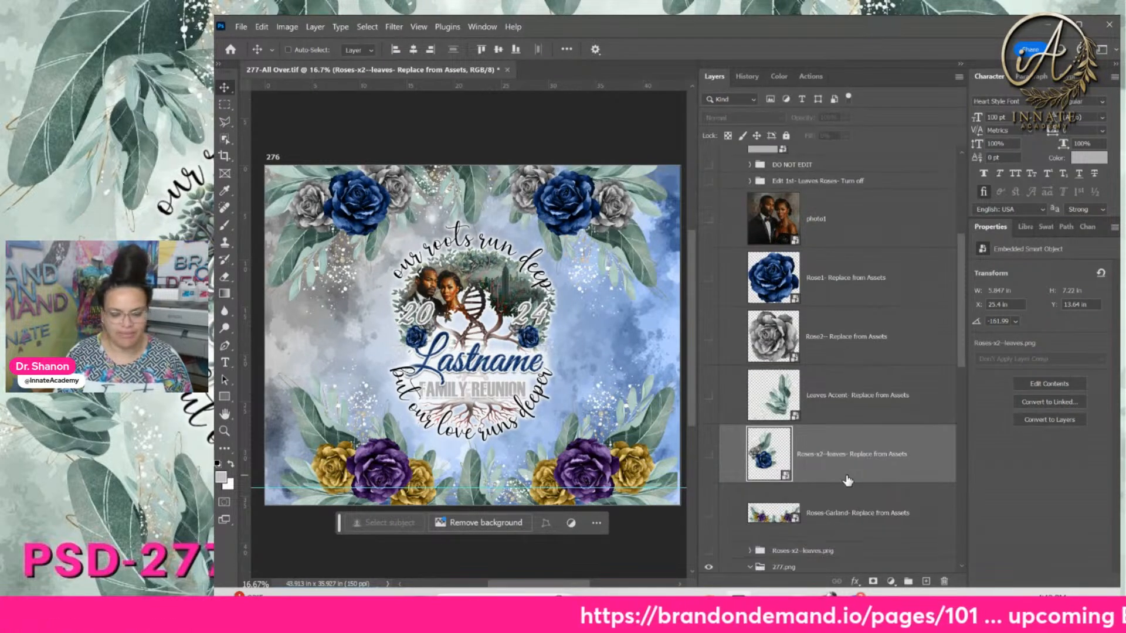
left_click(851, 516)
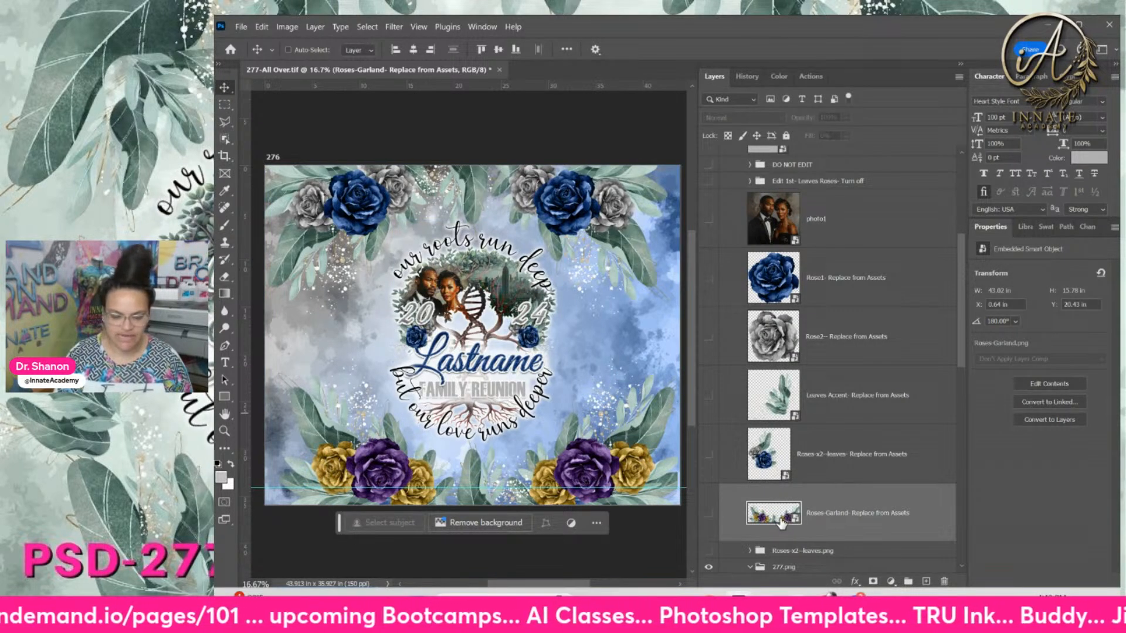
Open the Roses-Garland smart object and place the navy Roses-Garland.png garland inside it
scroll(787, 471, "down", 1)
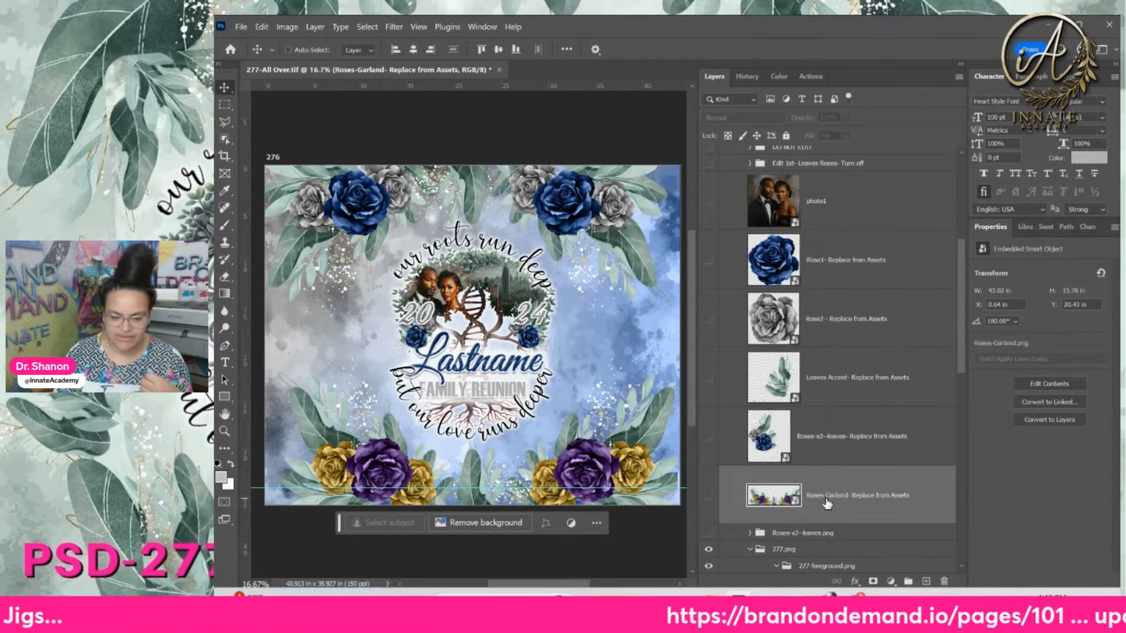
double_click(778, 497)
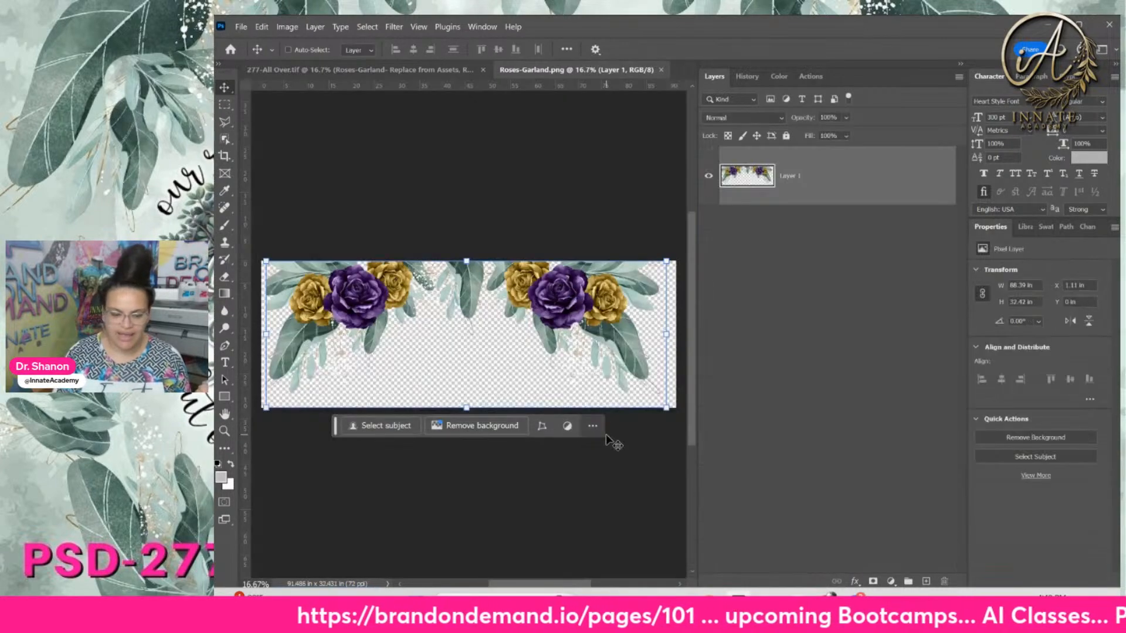
left_click(680, 608)
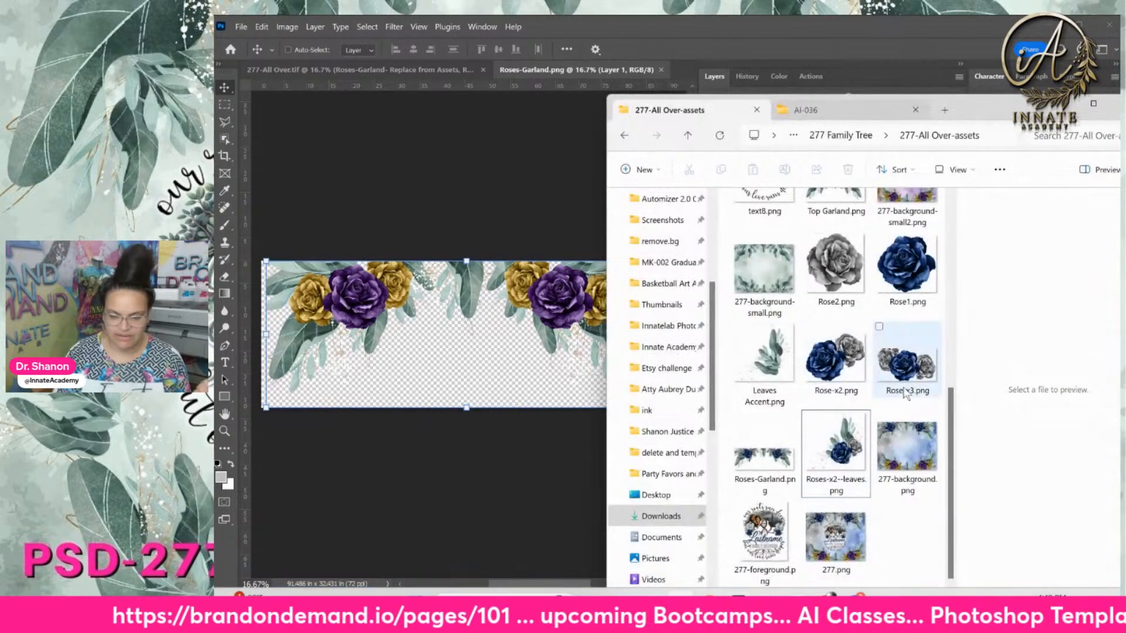
left_click(779, 467)
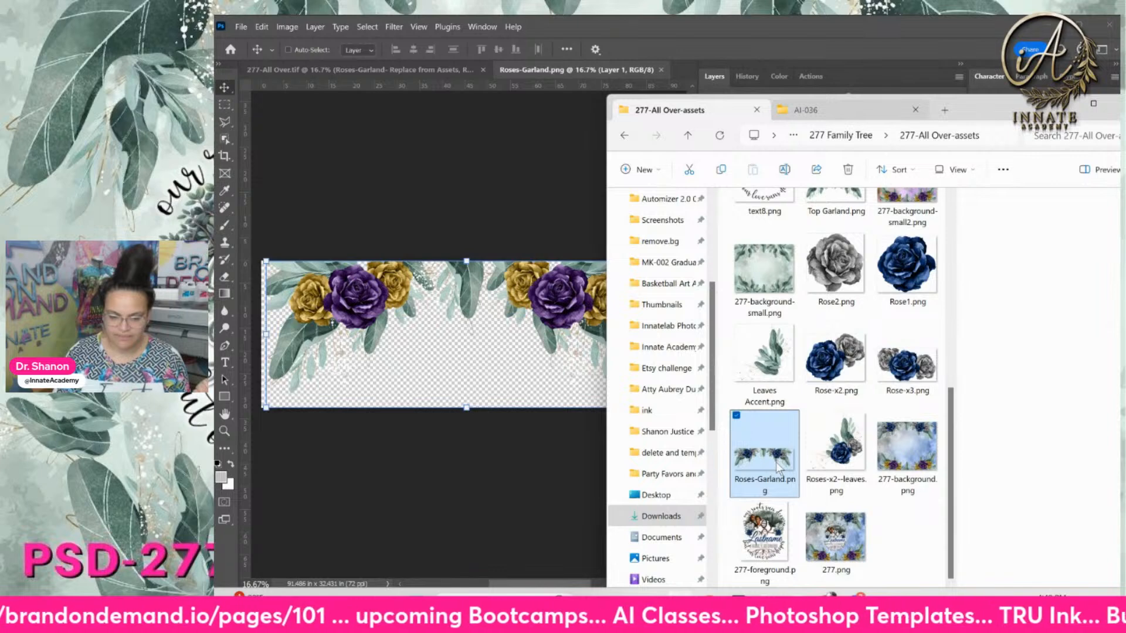
left_click_drag(751, 440, 486, 345)
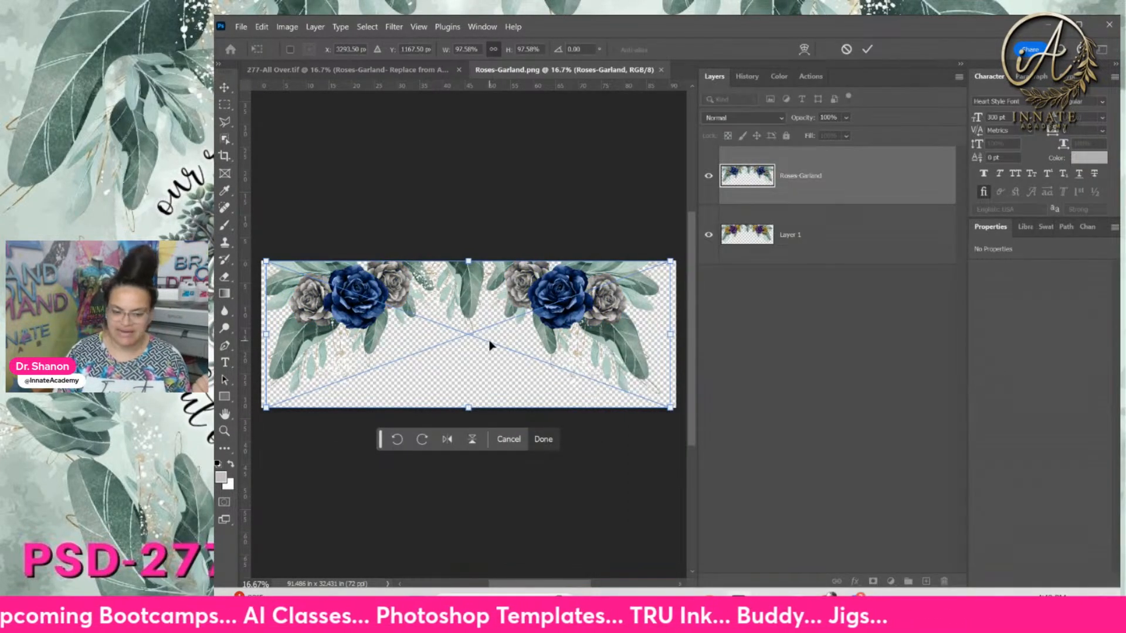
key("Return")
Delete the old purple and gold garland layer and save the smart object back
left_click(899, 234)
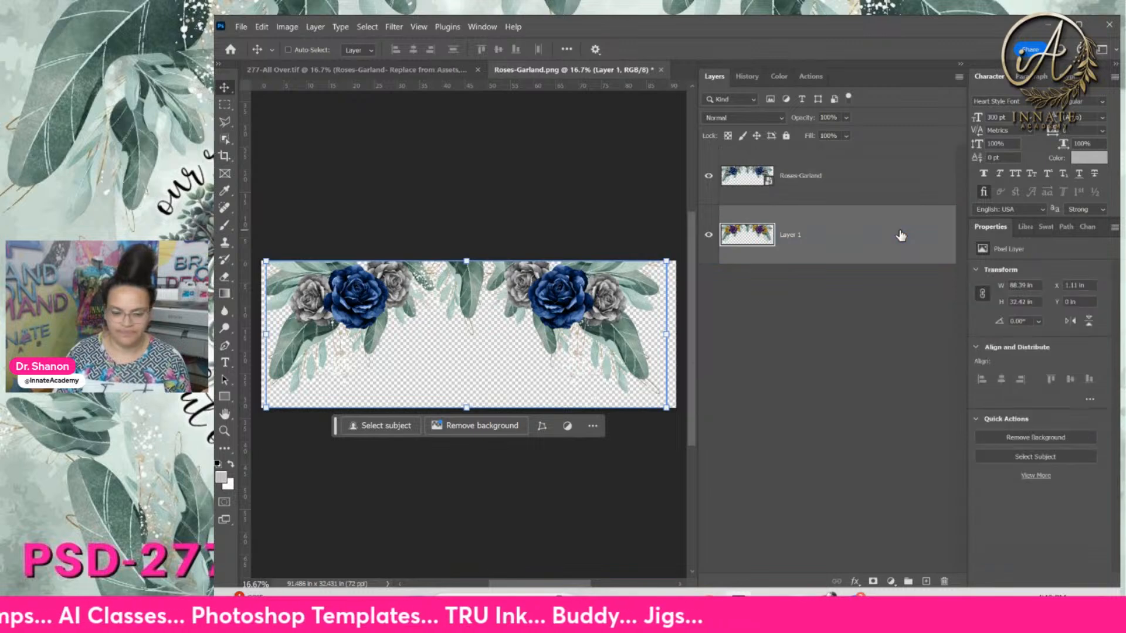
key("Delete")
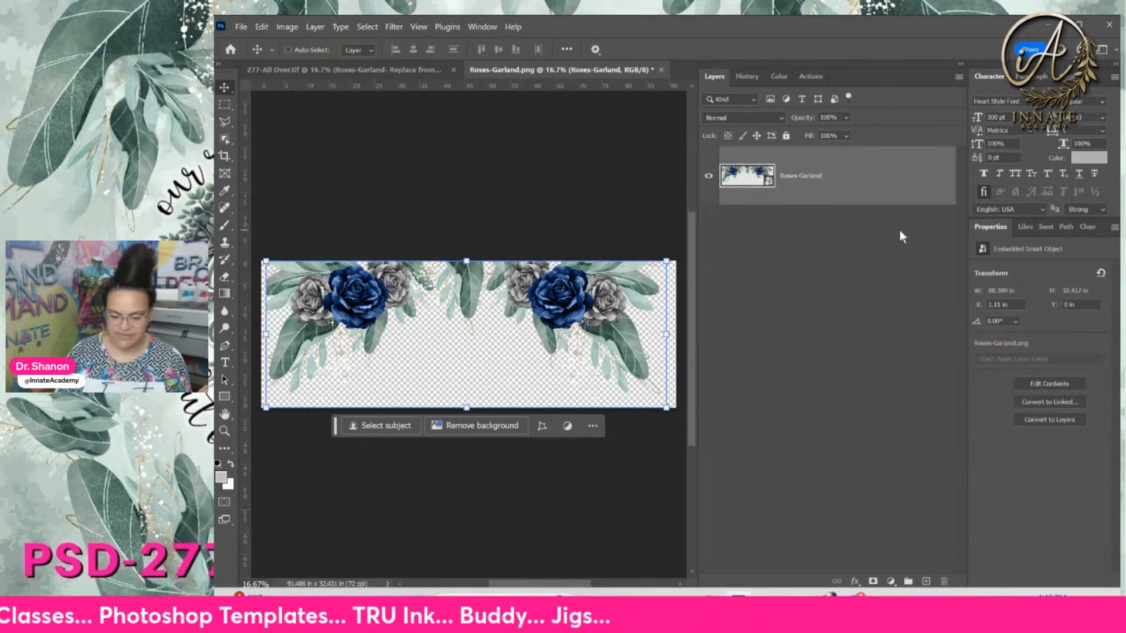
left_click(661, 69)
left_click(726, 270)
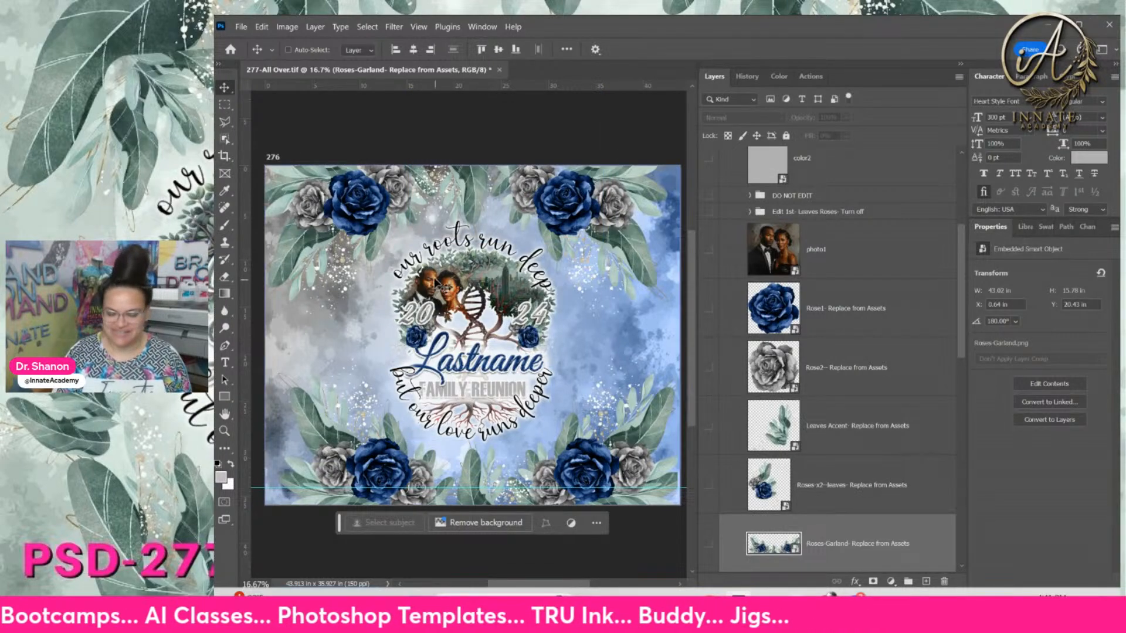
scroll(897, 376, "down", 5)
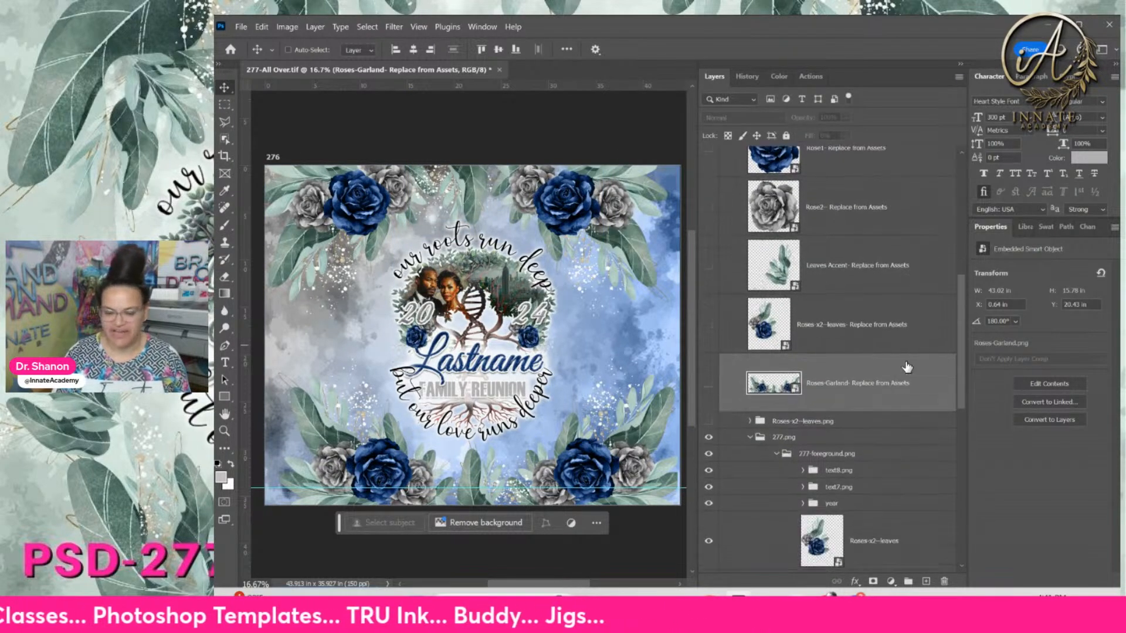
Expand the bg-plain.png group and select the navy color1 fill layer's mask
left_click_drag(963, 311, 957, 484)
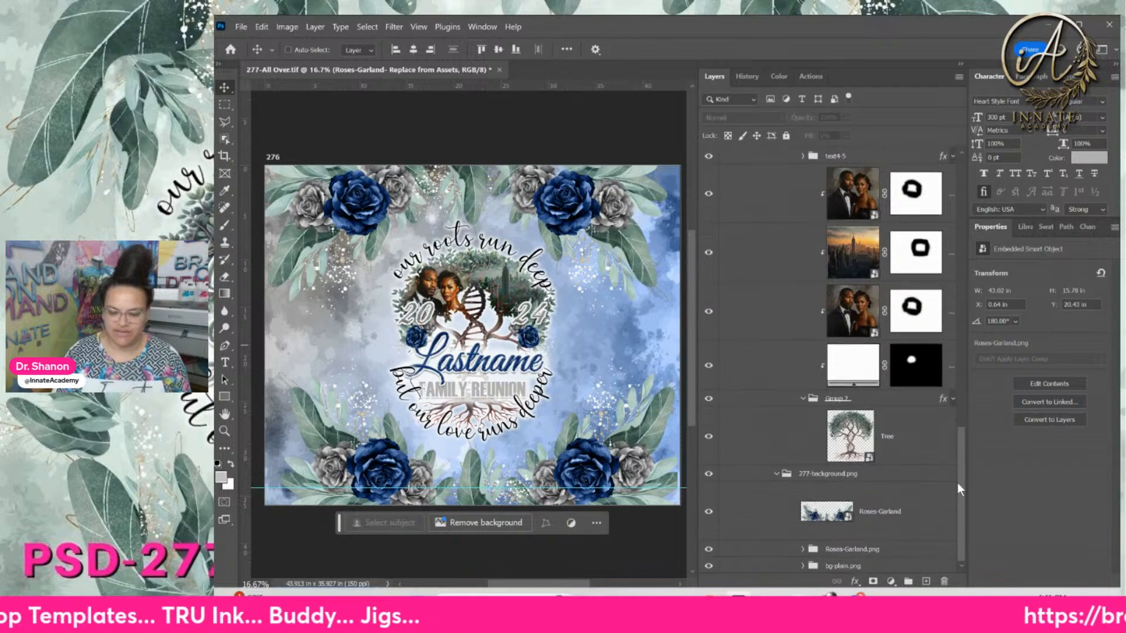
left_click(808, 567)
left_click(803, 568)
scroll(804, 564, "down", 10)
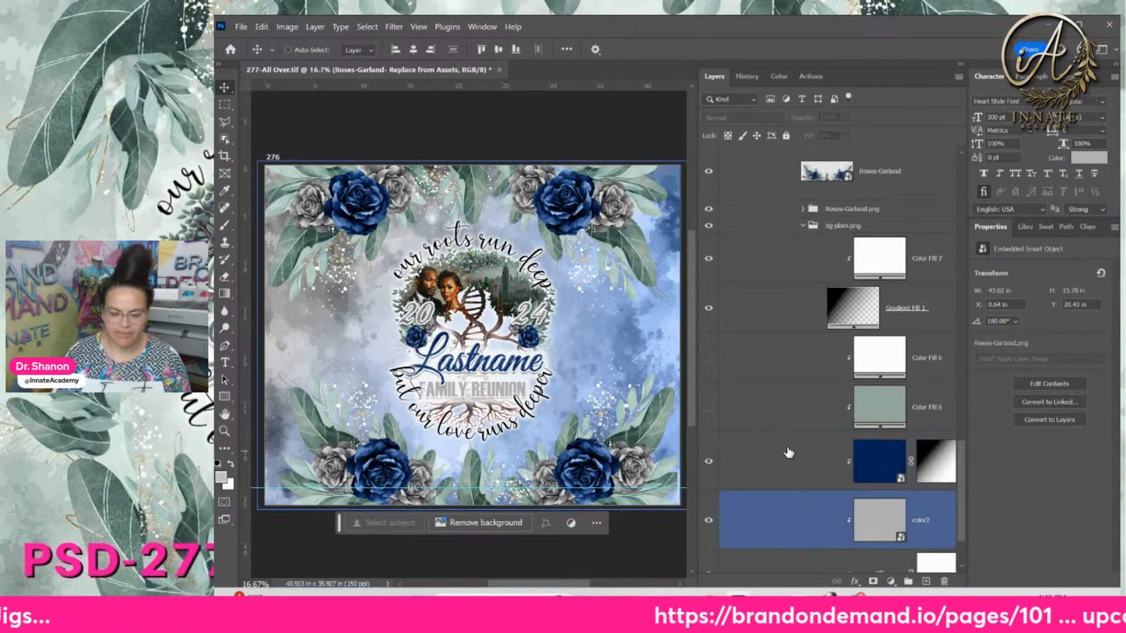
scroll(780, 423, "down", 1)
left_click(787, 441)
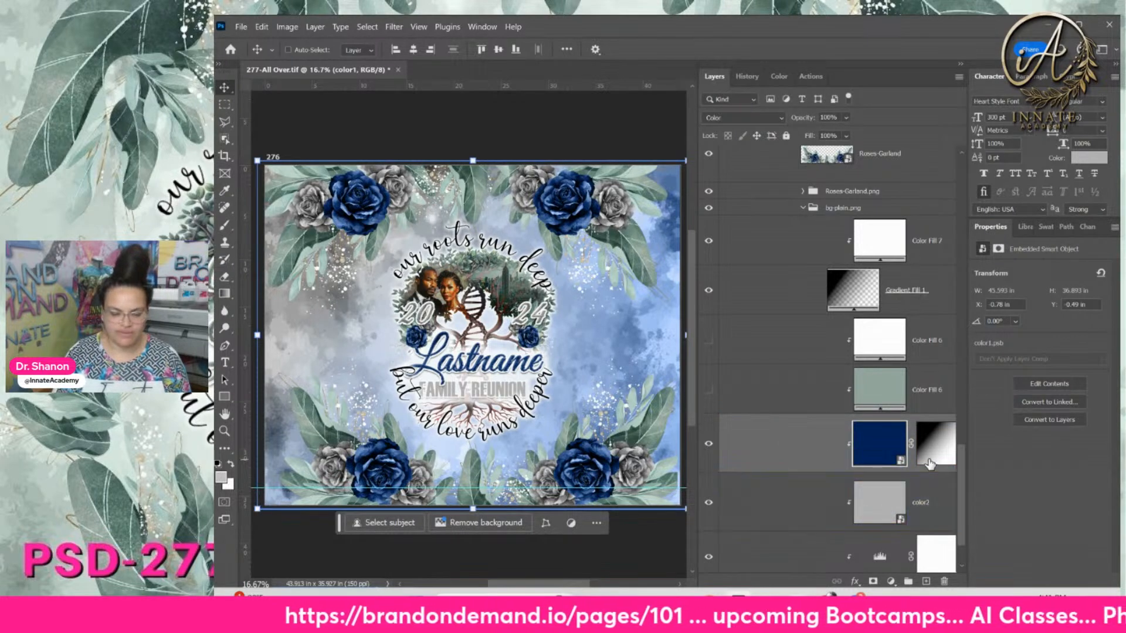
left_click(931, 462)
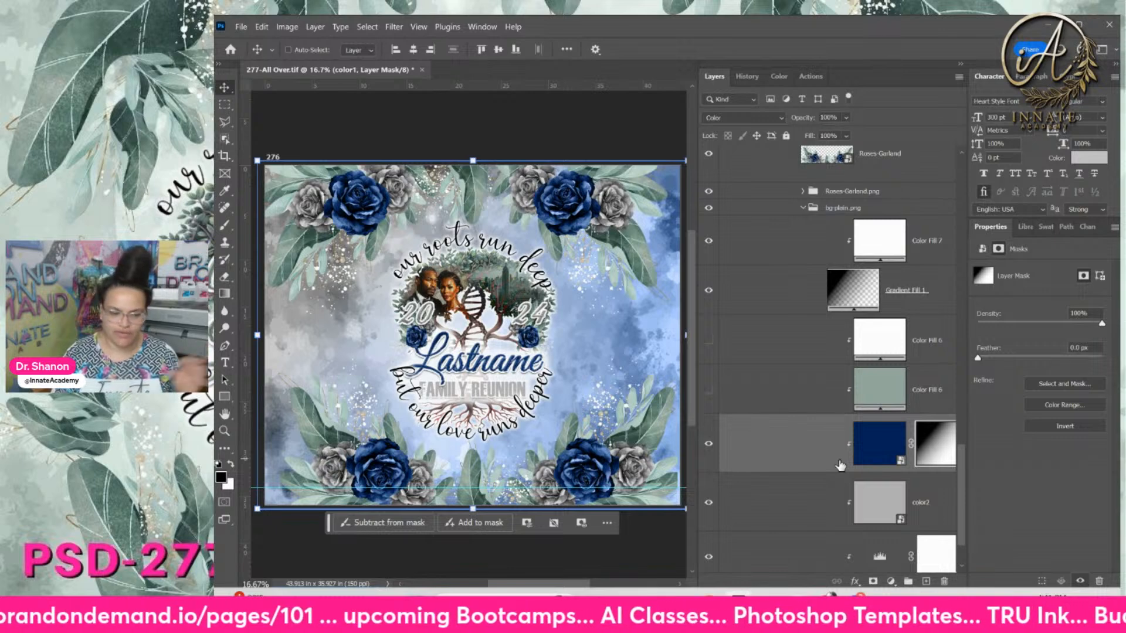
Set the background's Levels 1 midtone to 0.10 for a deeper blue-gray backdrop
scroll(871, 494, "down", 2)
left_click(876, 494)
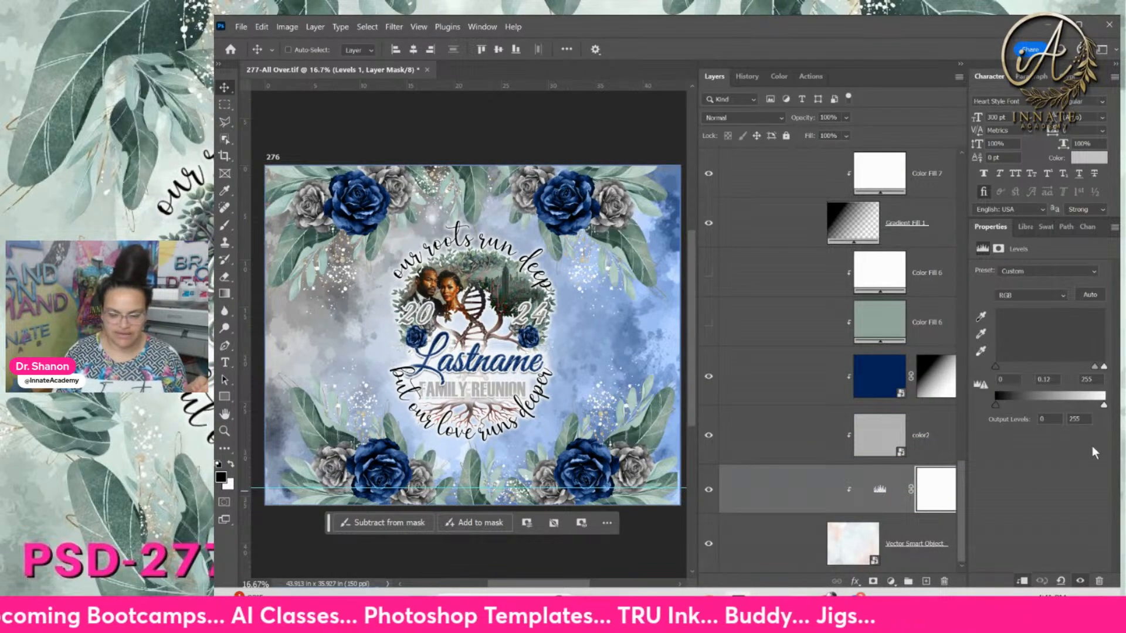
left_click_drag(1096, 366, 1100, 365)
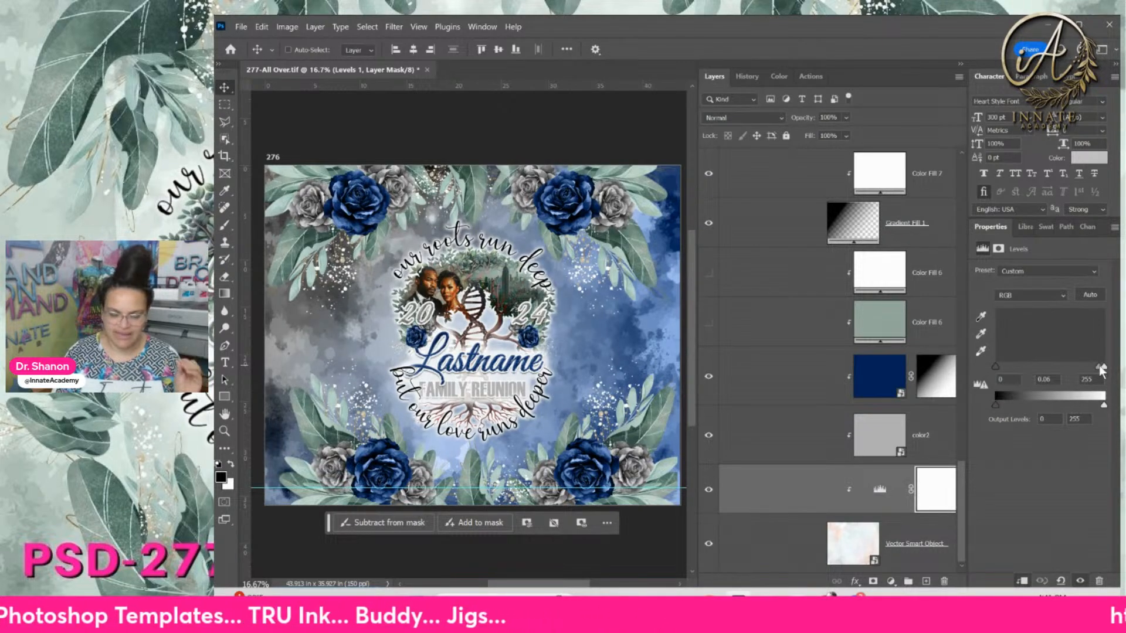
mouse_move(1101, 366)
left_mouse_down()
mouse_move(1061, 364)
mouse_move(1099, 368)
left_mouse_up()
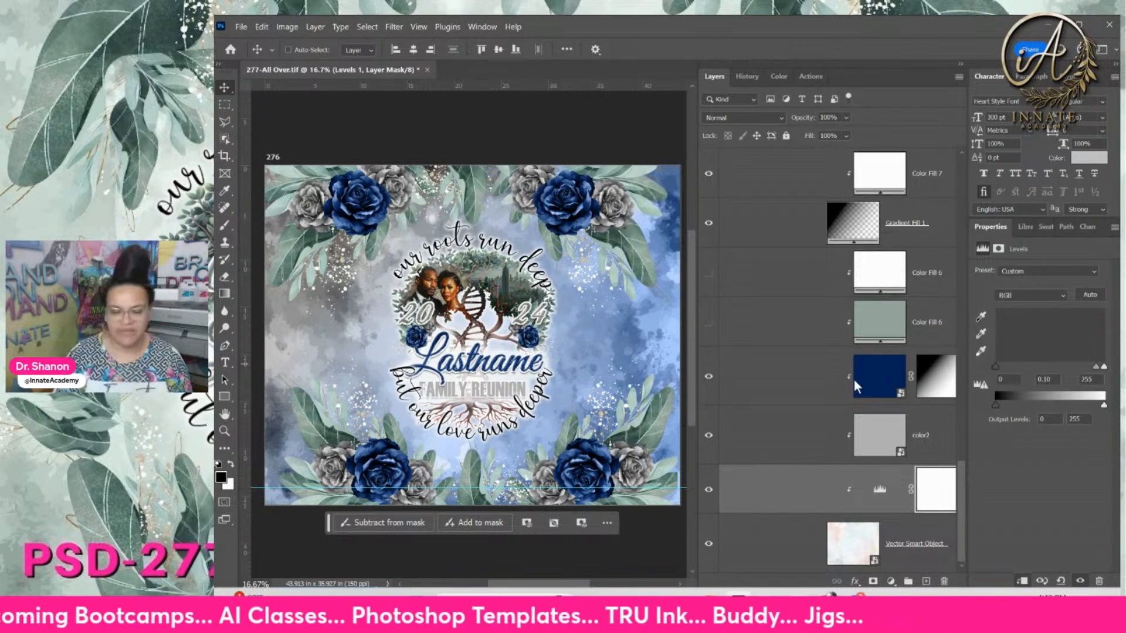
left_click(798, 393)
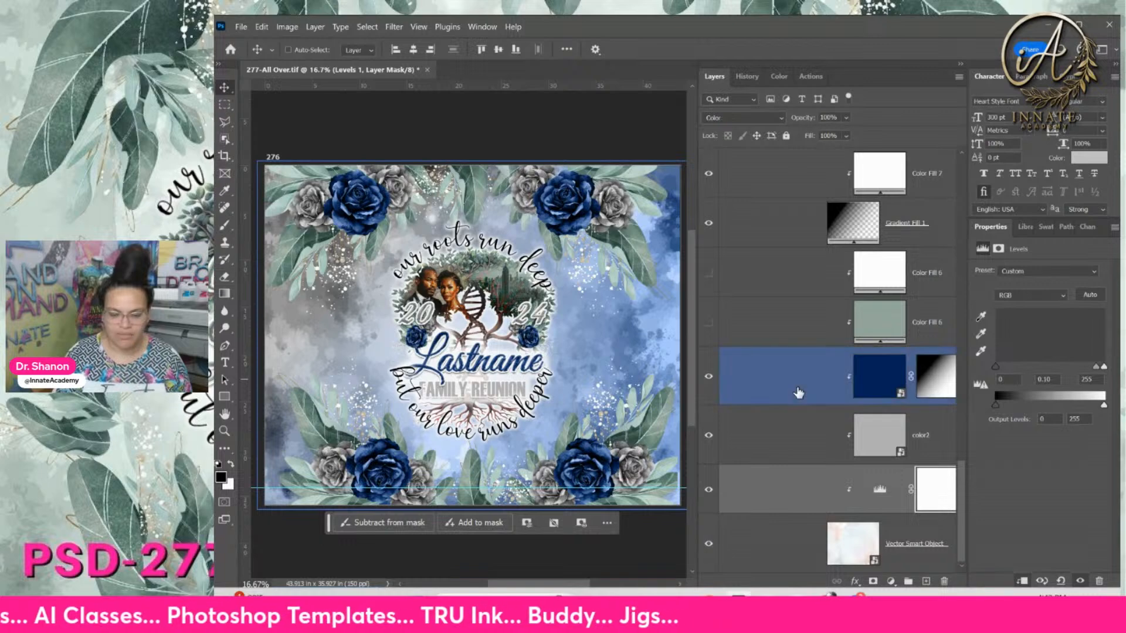
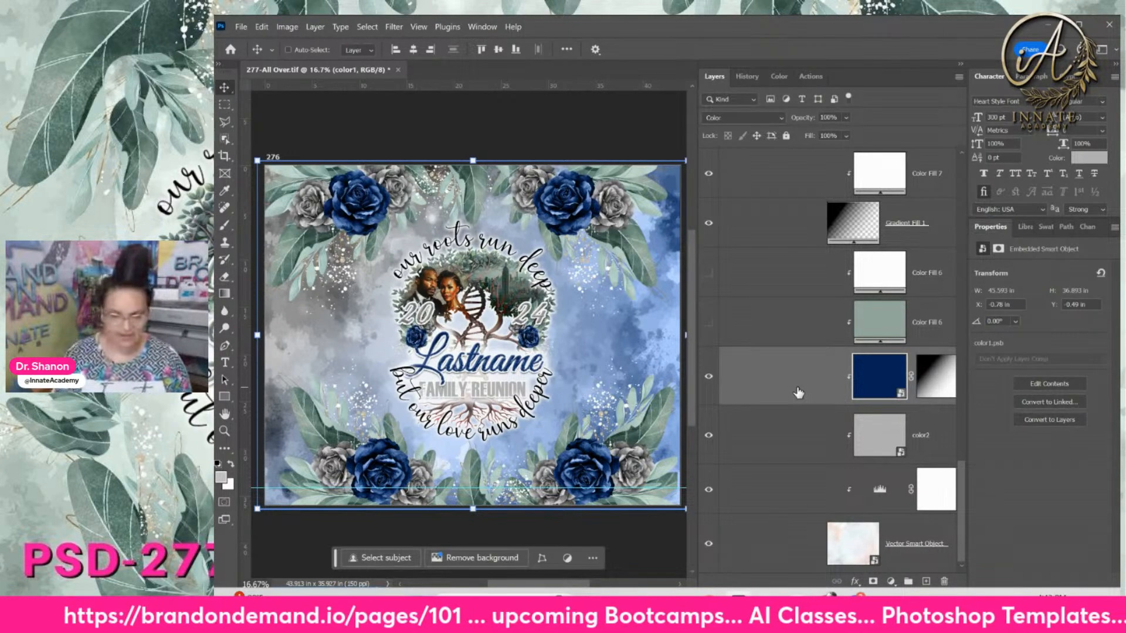
Zoom in and pan to inspect the centre wording of the reunion design
key("ctrl+plus")
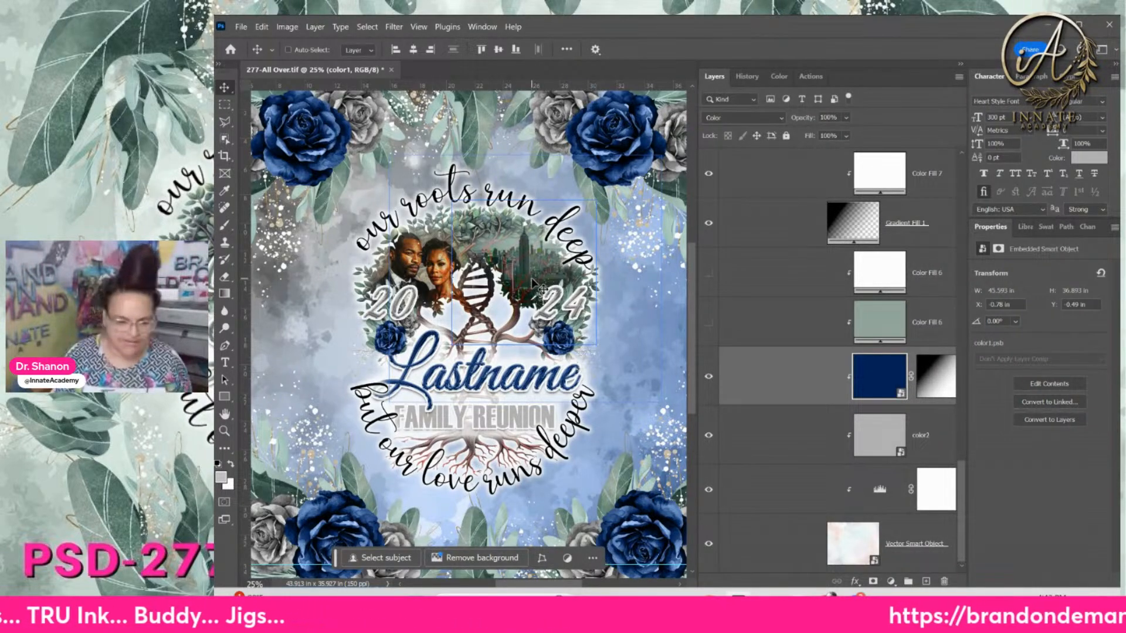
key("ctrl+plus")
mouse_move(526, 221)
left_mouse_down()
mouse_move(527, 251)
mouse_move(535, 228)
mouse_move(521, 223)
left_mouse_up()
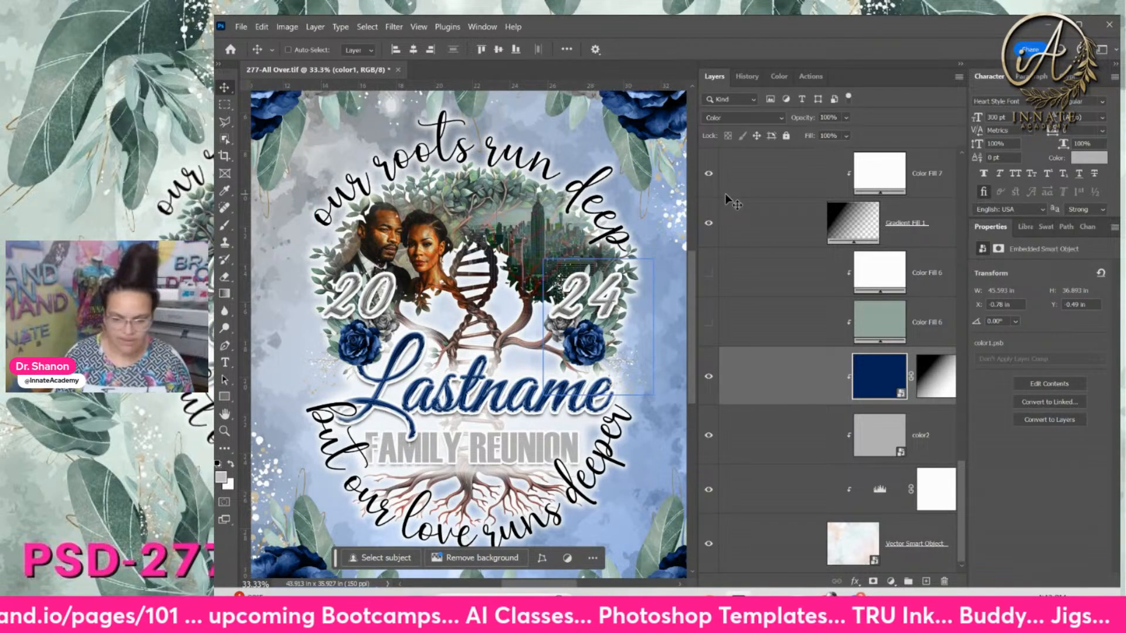
Zoom back out, select the Color Fill 7 layer, and switch to the 277-All Over-assets folder
key("ctrl+minus")
key("ctrl+minus")
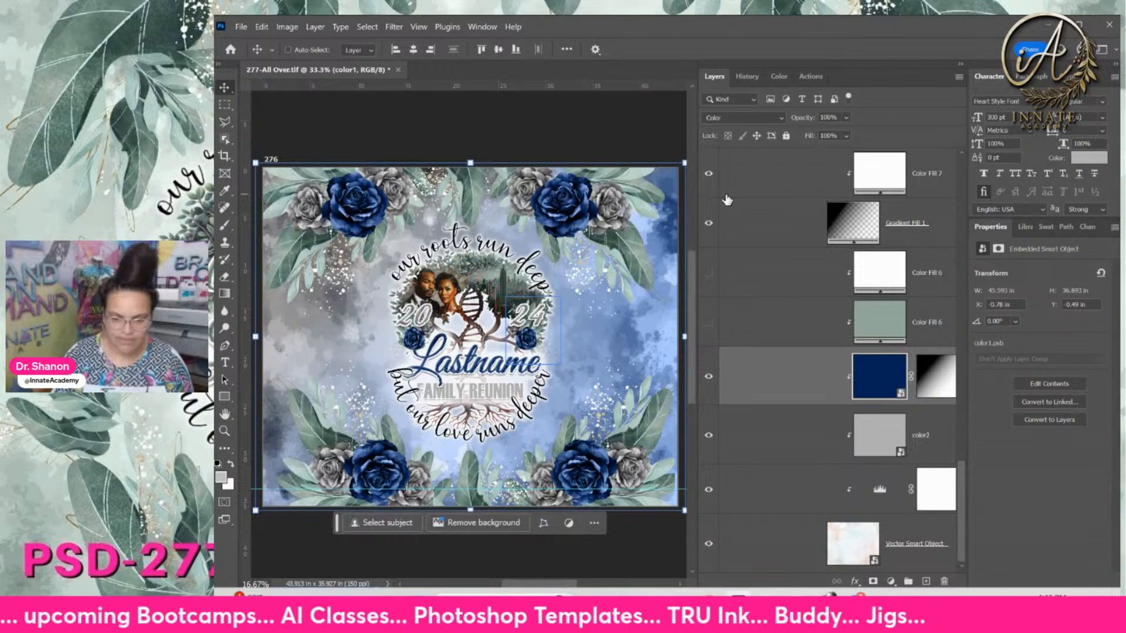
key("ctrl+minus")
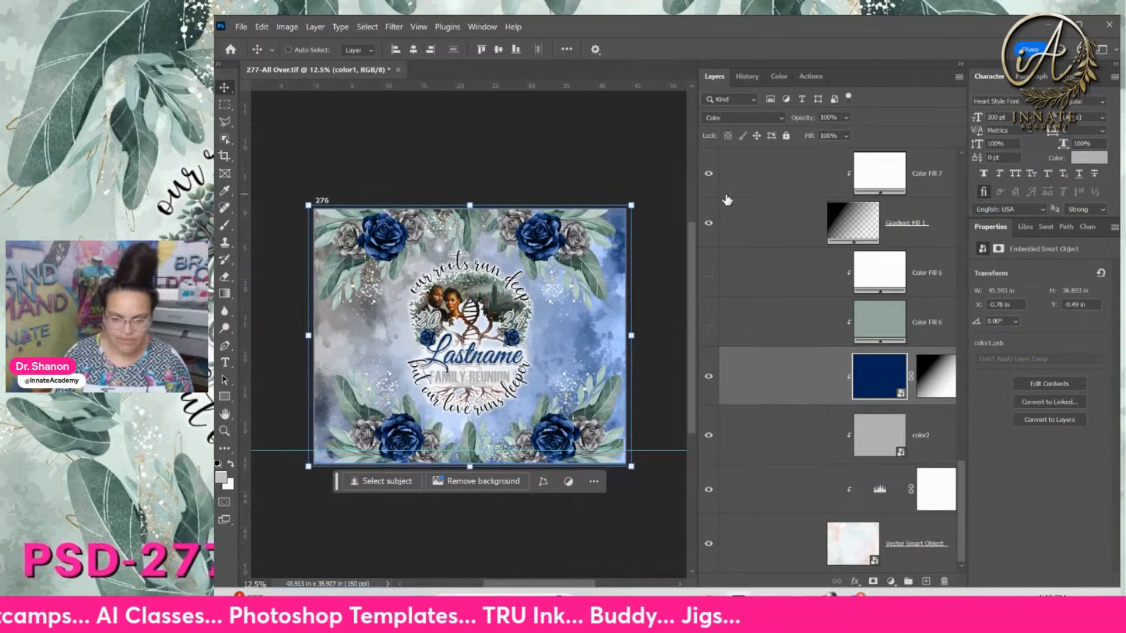
left_click(726, 196)
key("alt+Tab")
Select 277-foreground.png and maximize Explorer with a wider preview pane
scroll(860, 348, "up", 3)
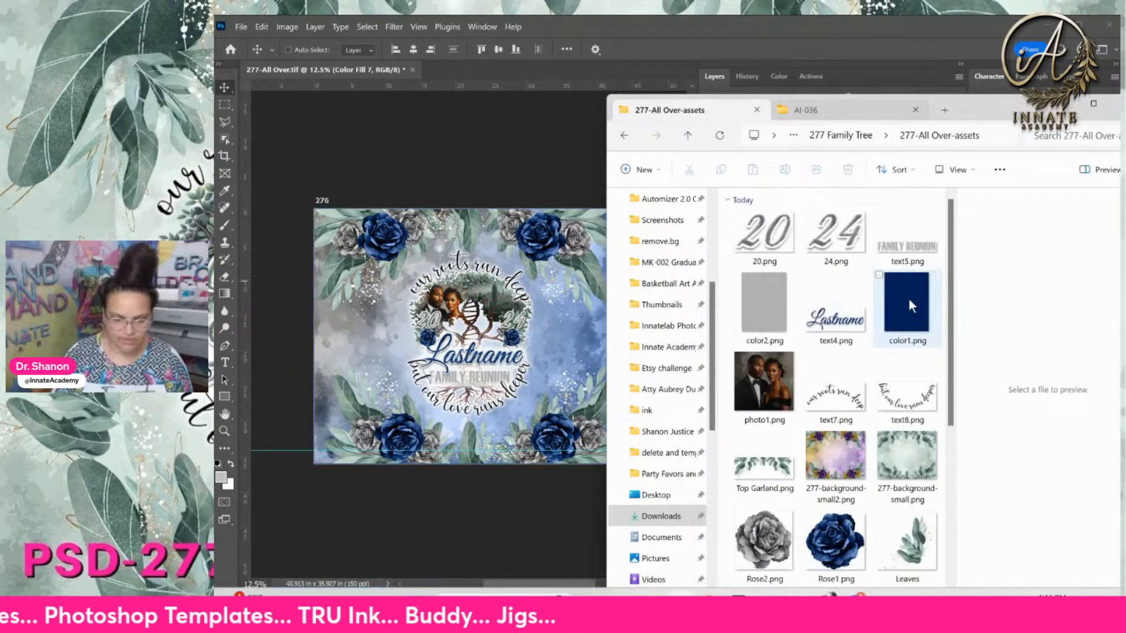
scroll(859, 348, "down", 3)
left_click(836, 542)
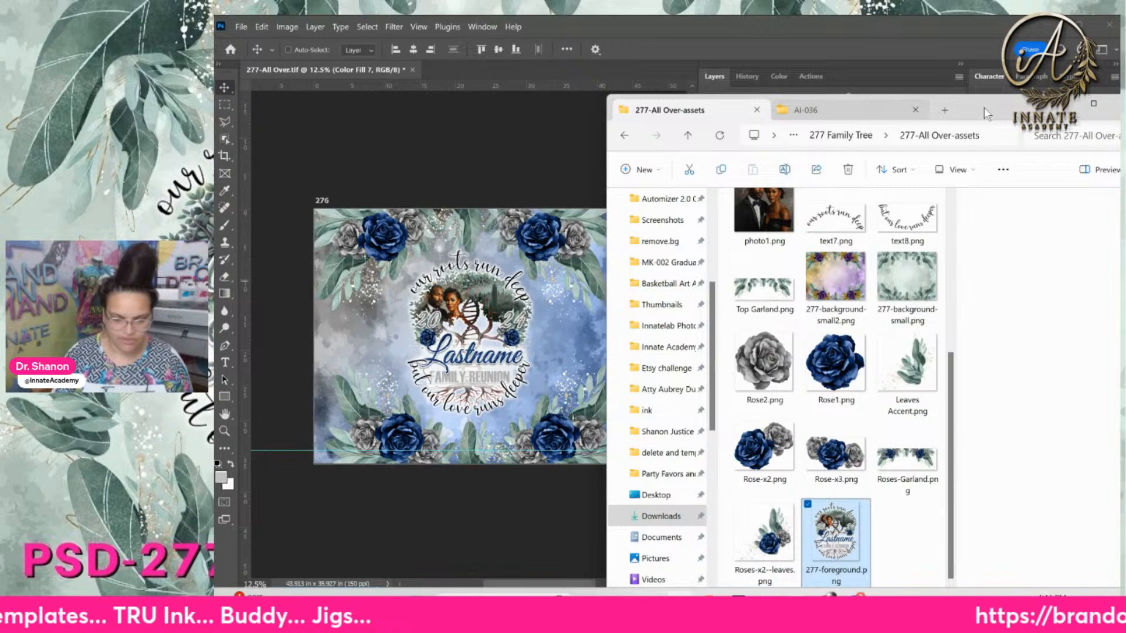
double_click(984, 108)
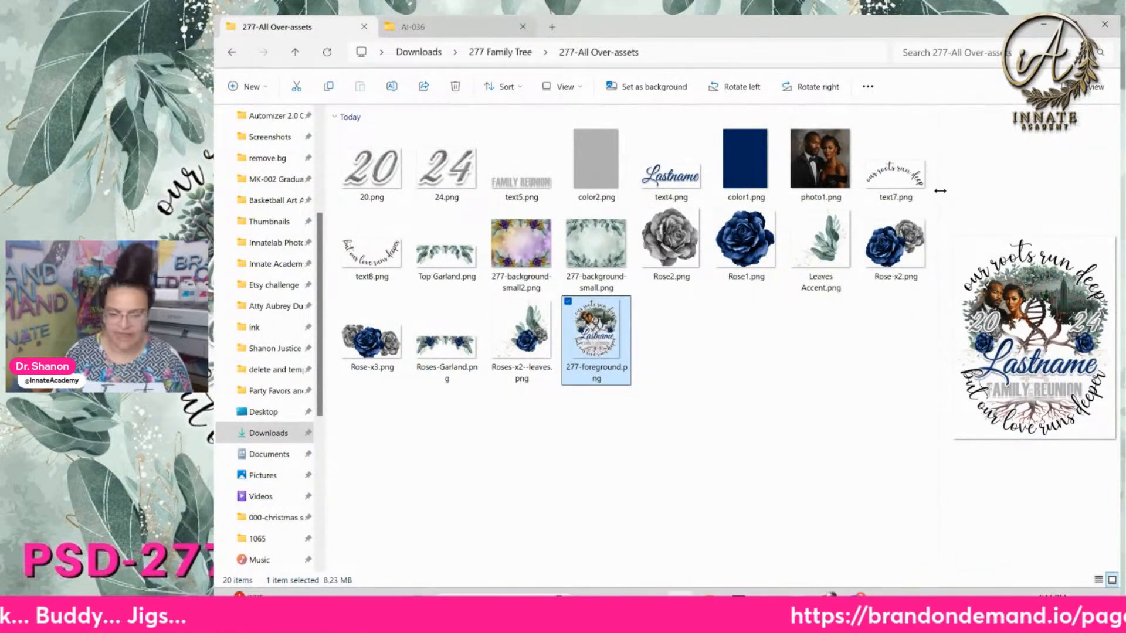
left_click_drag(935, 185, 783, 188)
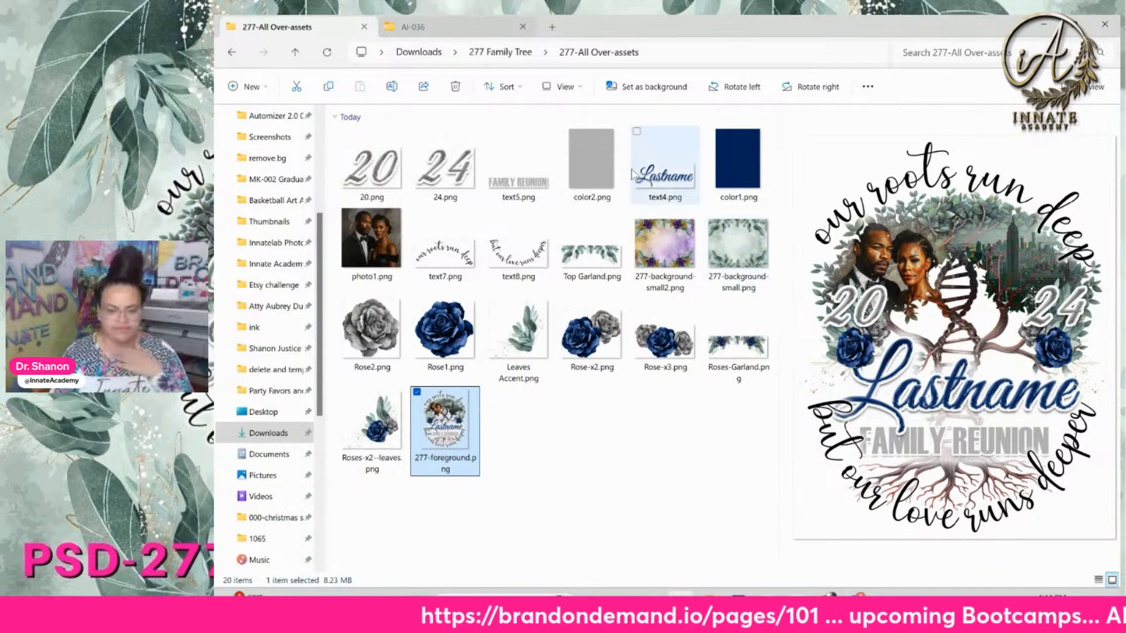
Compare previews of 277-background-small2, 277-background-small, bg-plain and 277-background.png, then minimize Explorer
left_click(666, 261)
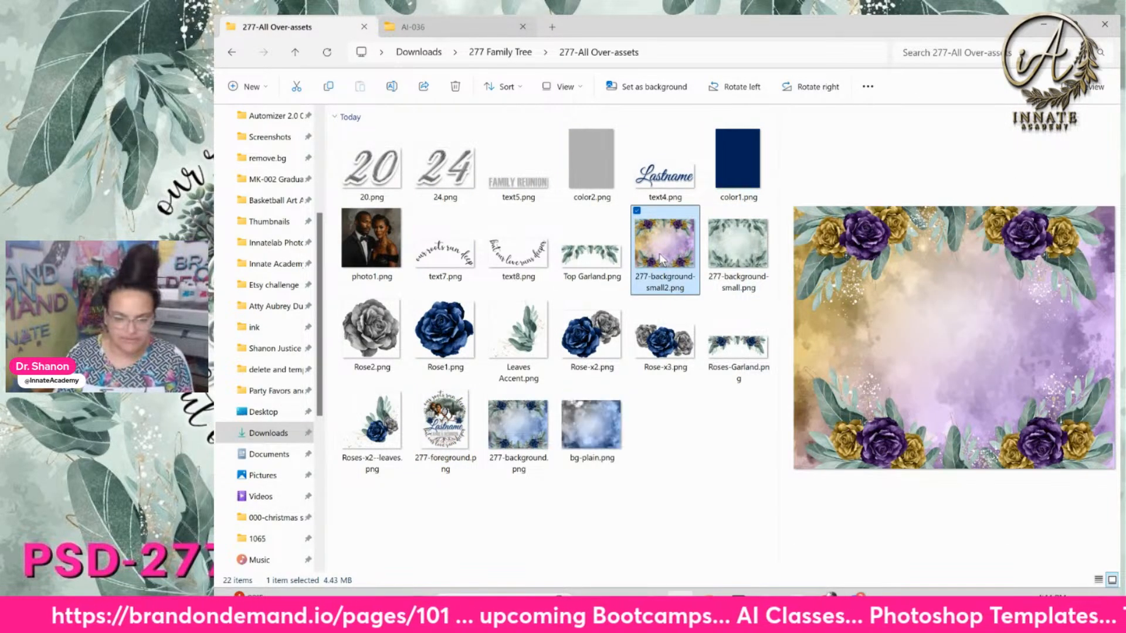
left_click(727, 266)
left_click(689, 287)
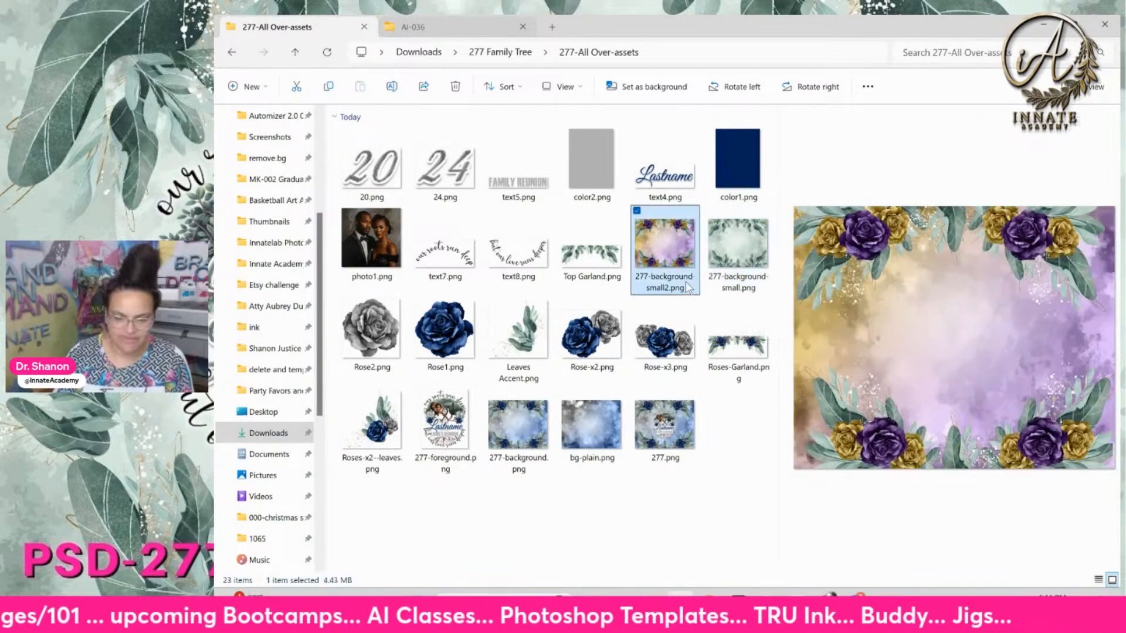
left_click(727, 261)
left_click(677, 267)
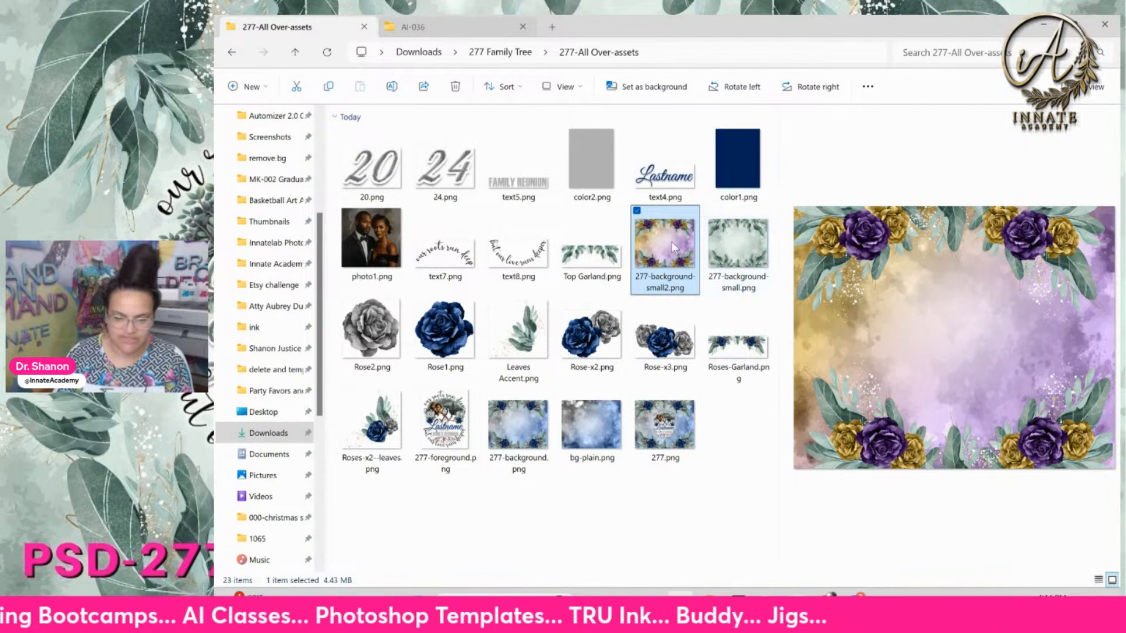
left_click(580, 425)
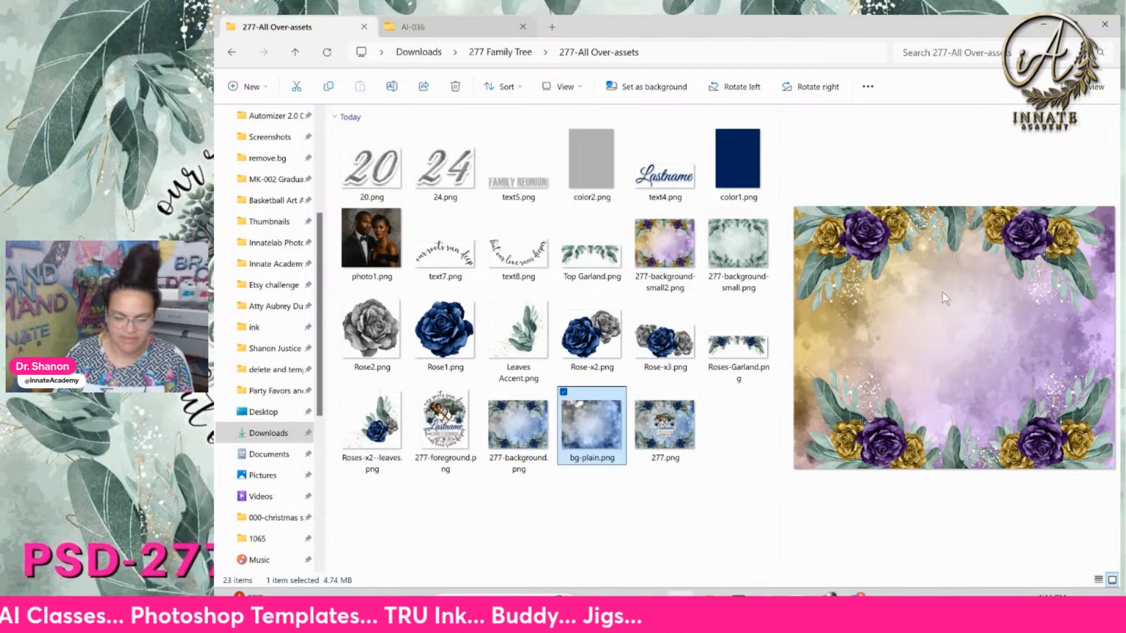
left_click(534, 437)
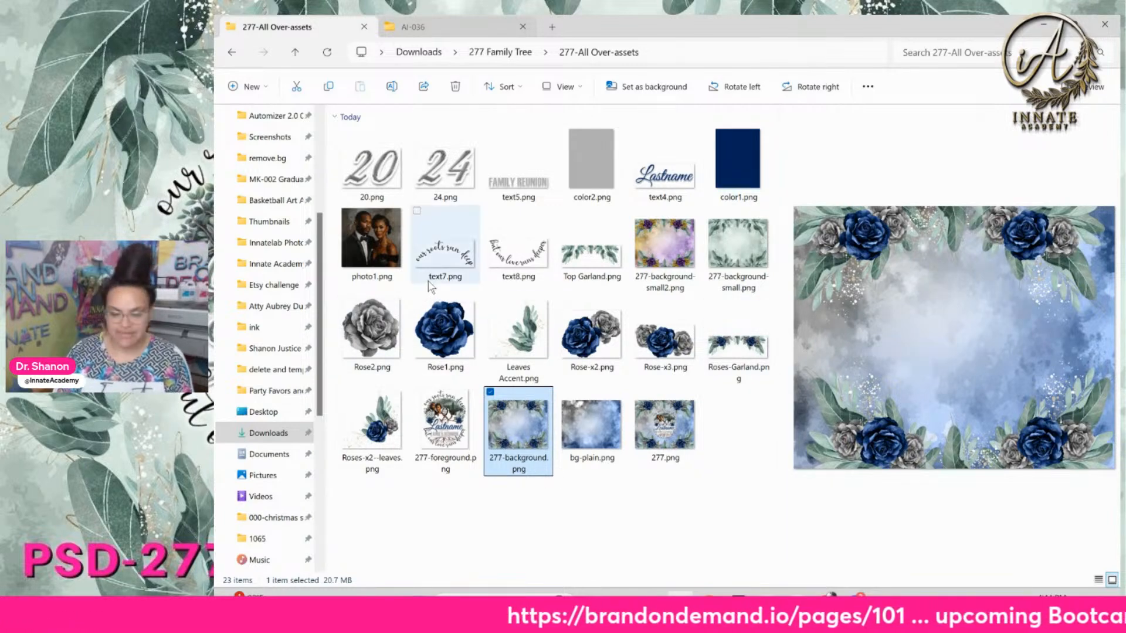
left_click(1044, 25)
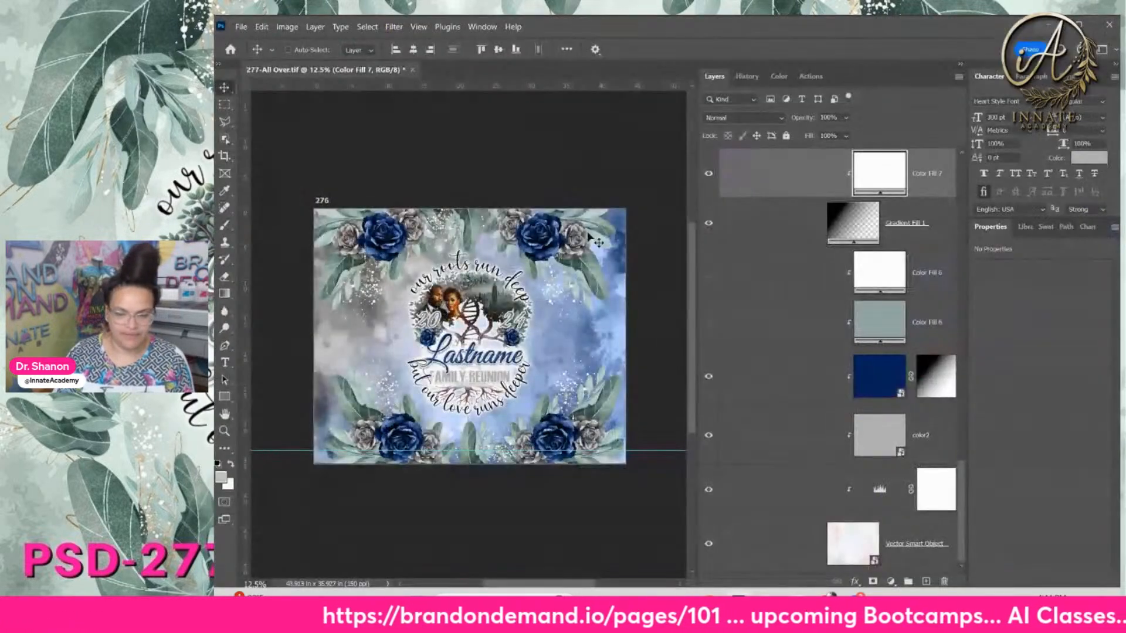
Duplicate the Lastname text layer and hide the backup copy
key("ctrl+plus")
key("ctrl+plus")
key("ctrl+plus")
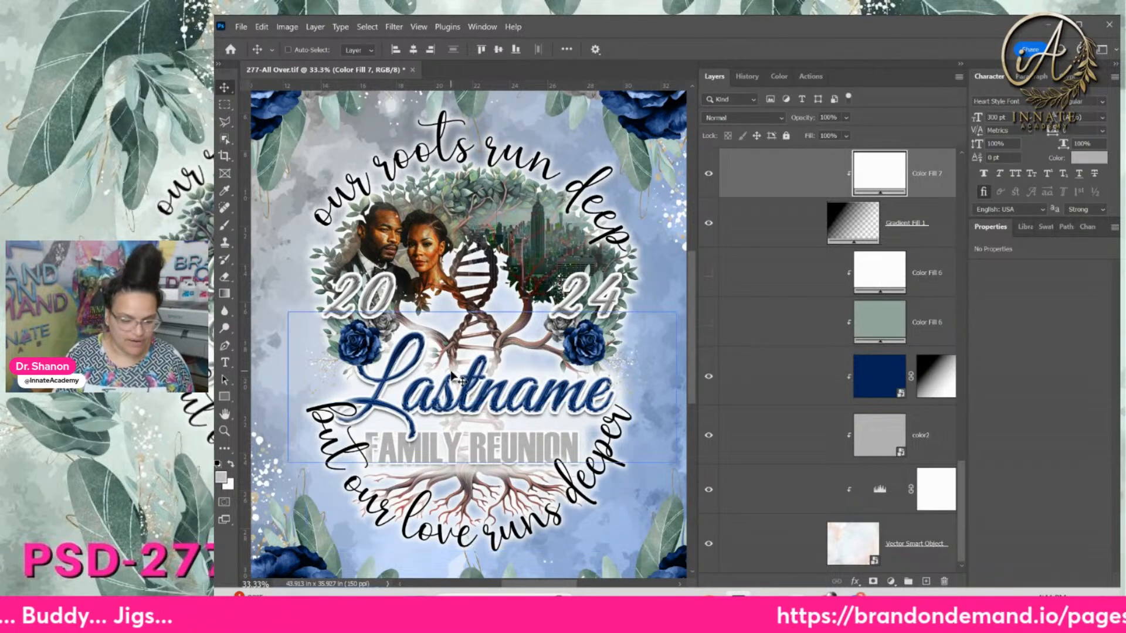
right_click(464, 402)
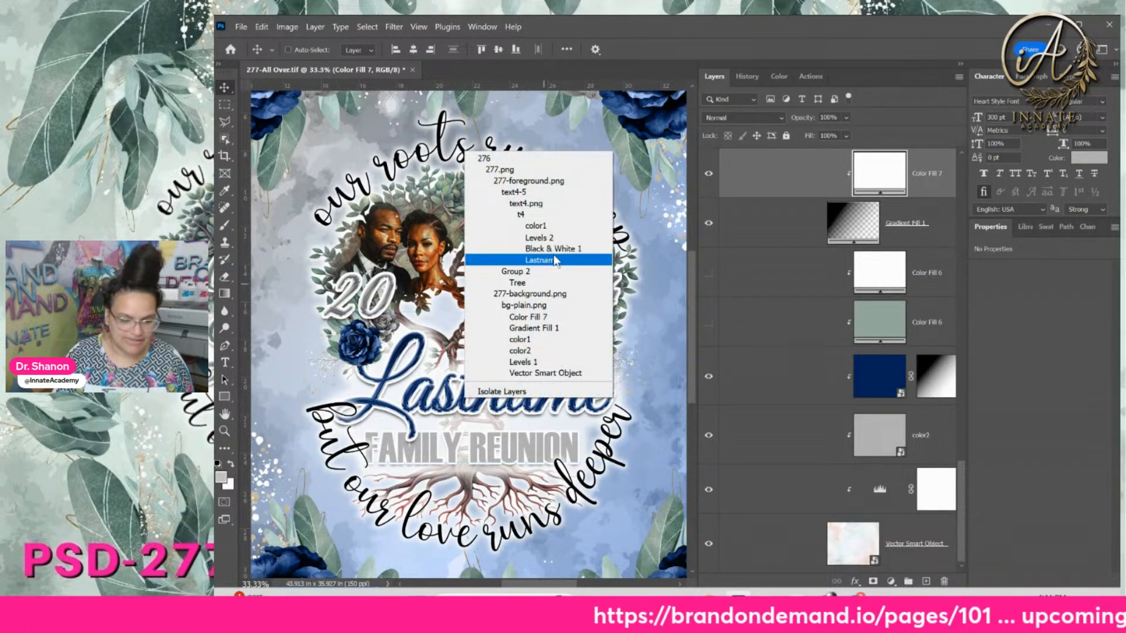
left_click(552, 258)
scroll(847, 316, "up", 3)
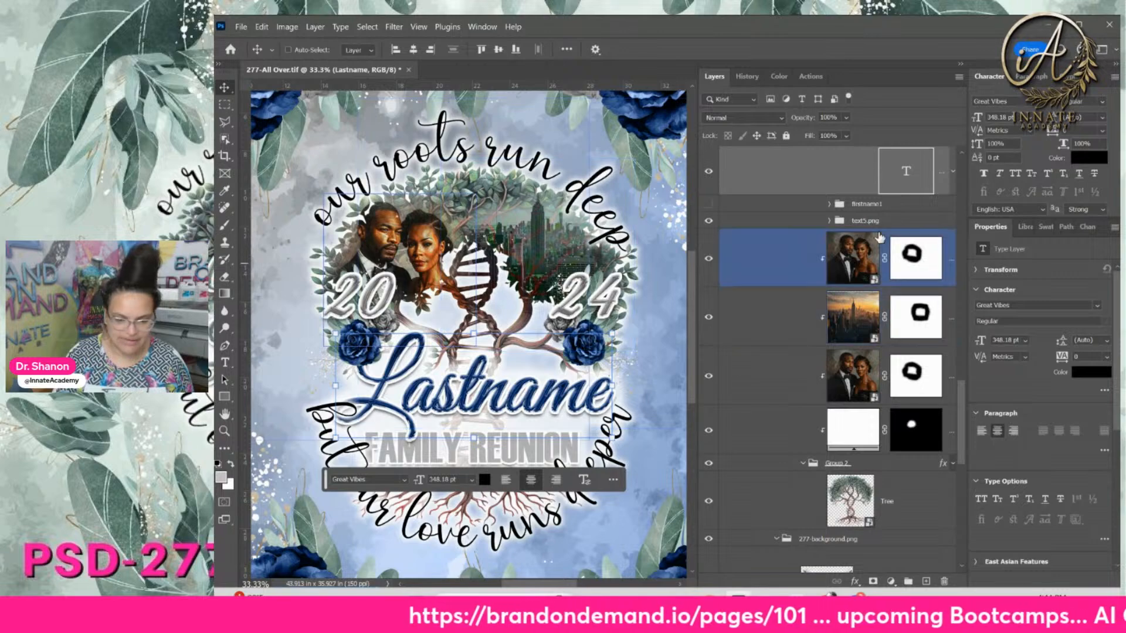
right_click(846, 278)
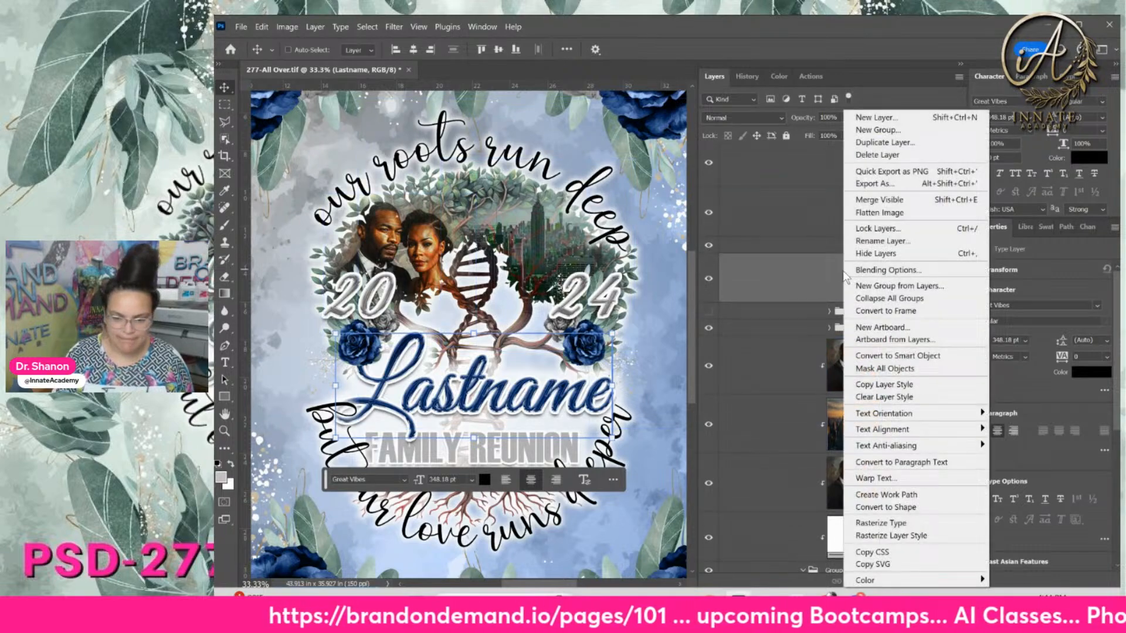
left_click(882, 142)
left_click(1086, 210)
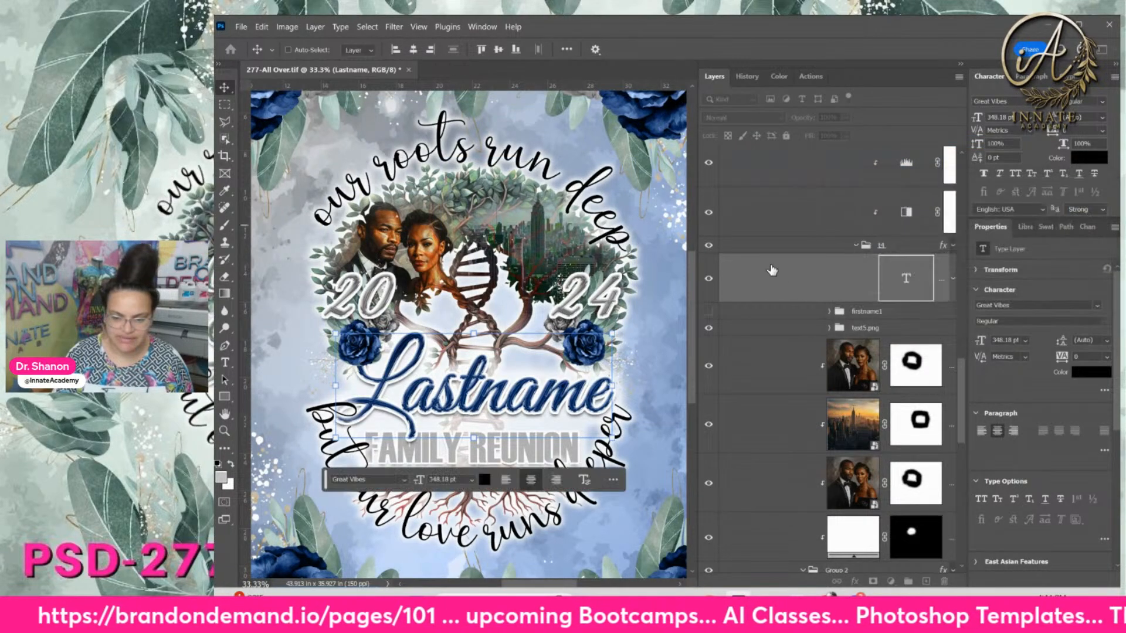
left_click(709, 330)
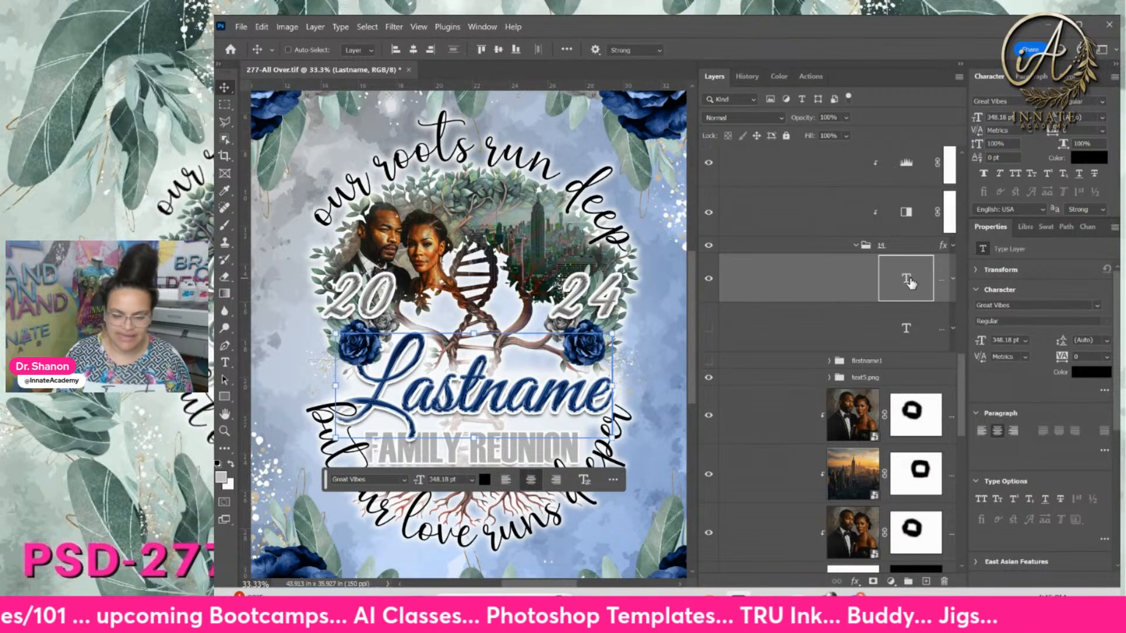
Change the Lastname text to 'Johnson' and nudge it left to recentre it
double_click(907, 279)
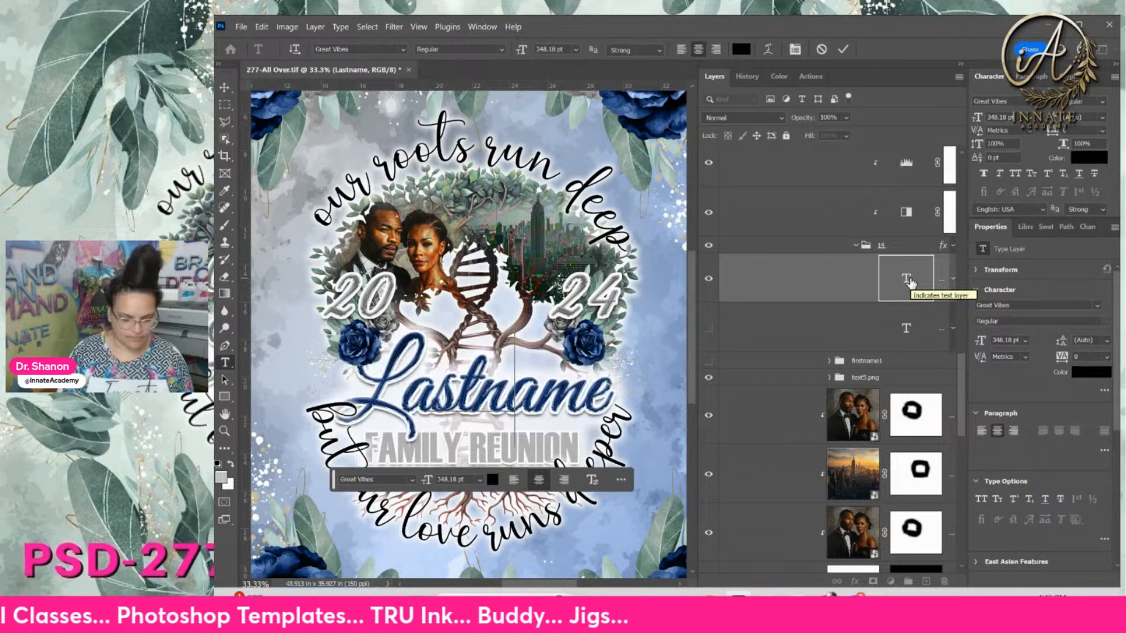
type("J")
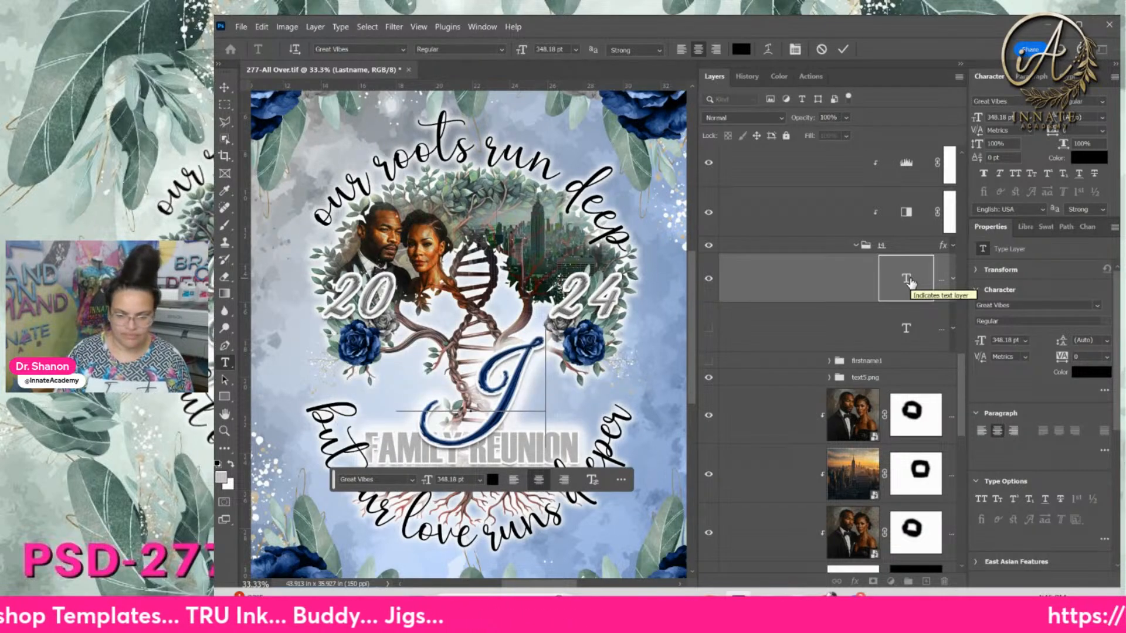
type("ohnson")
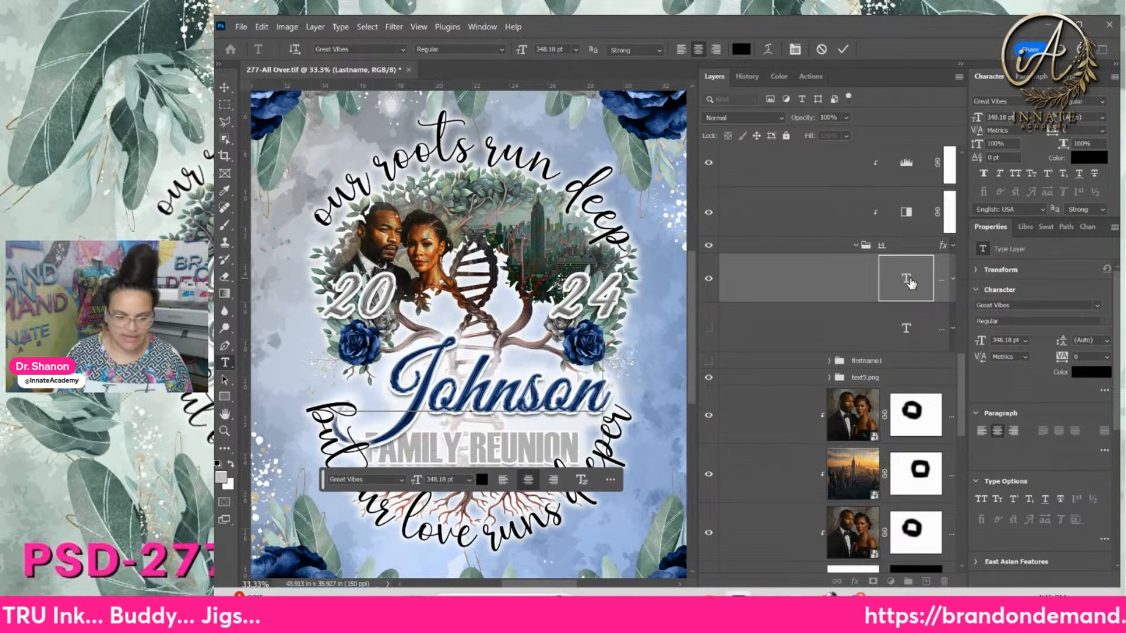
left_click(225, 87)
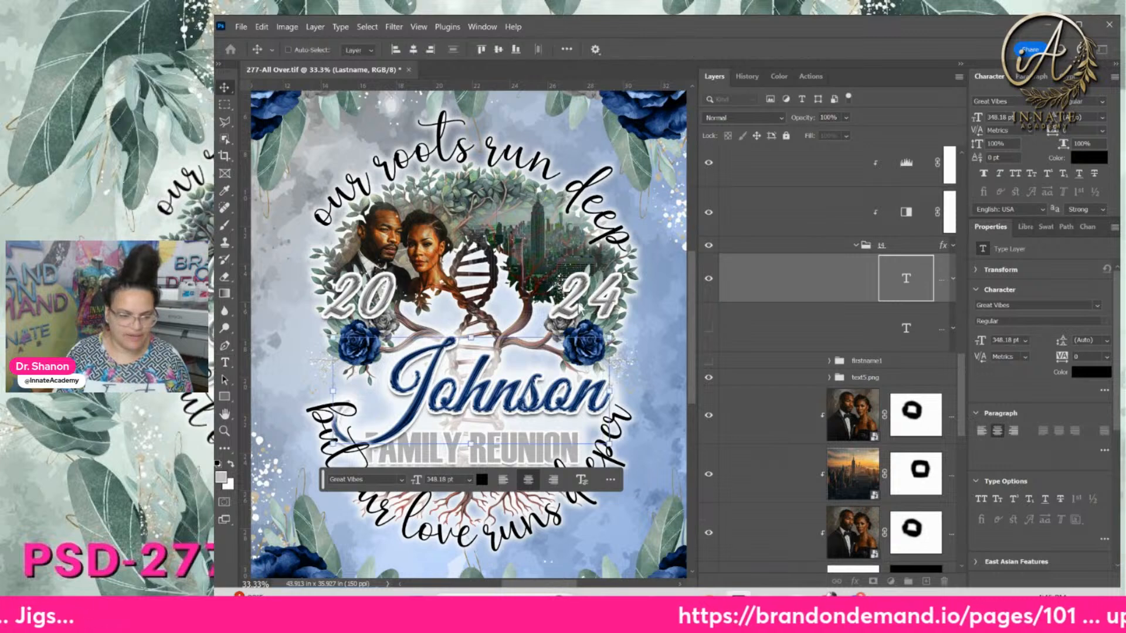
left_click_drag(580, 401, 552, 396)
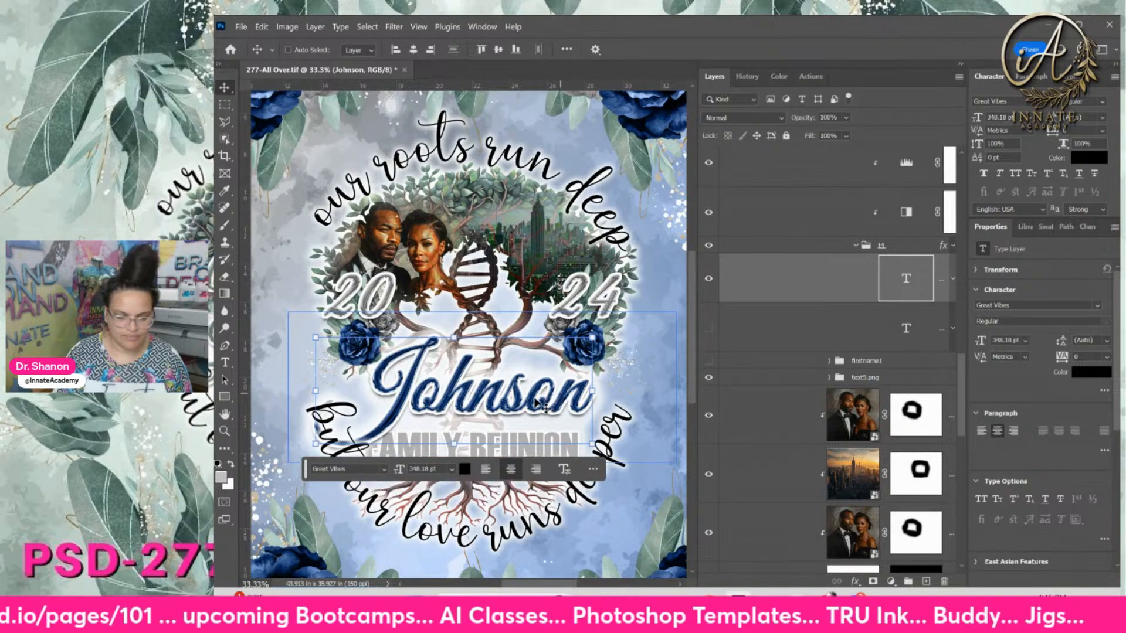
scroll(545, 405, "down", 1)
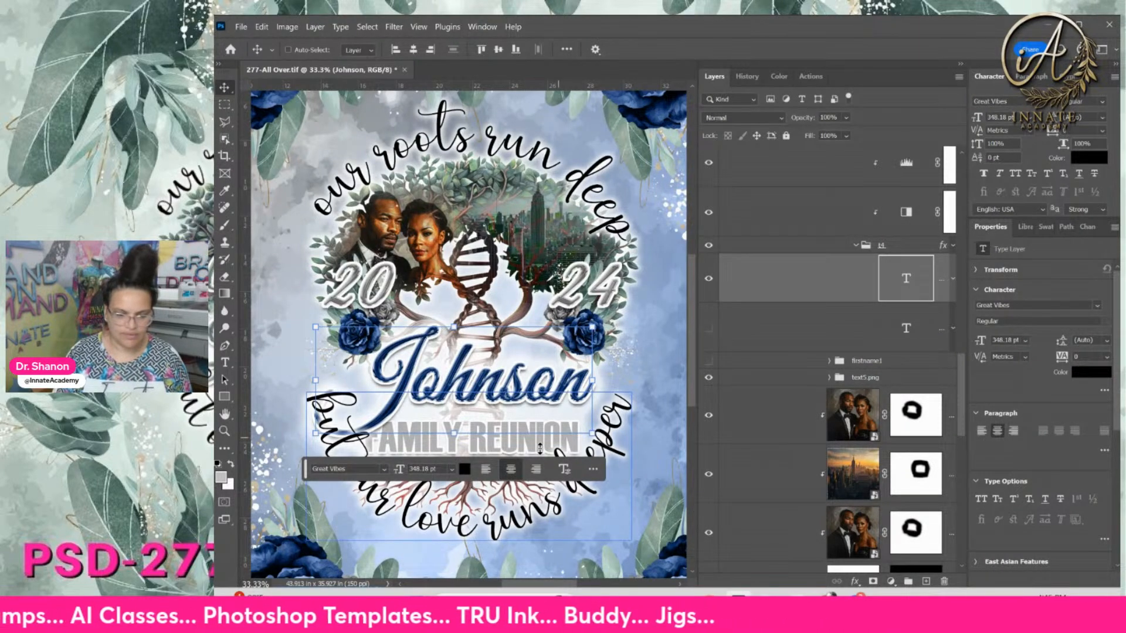
scroll(542, 434, "down", 2)
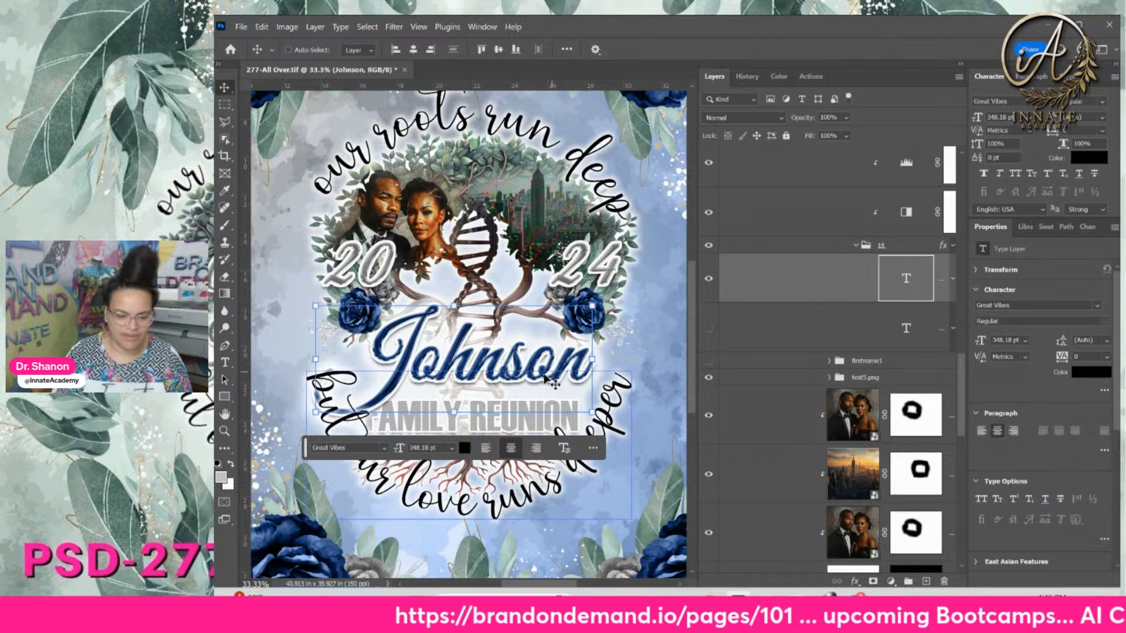
left_click_drag(554, 380, 541, 382)
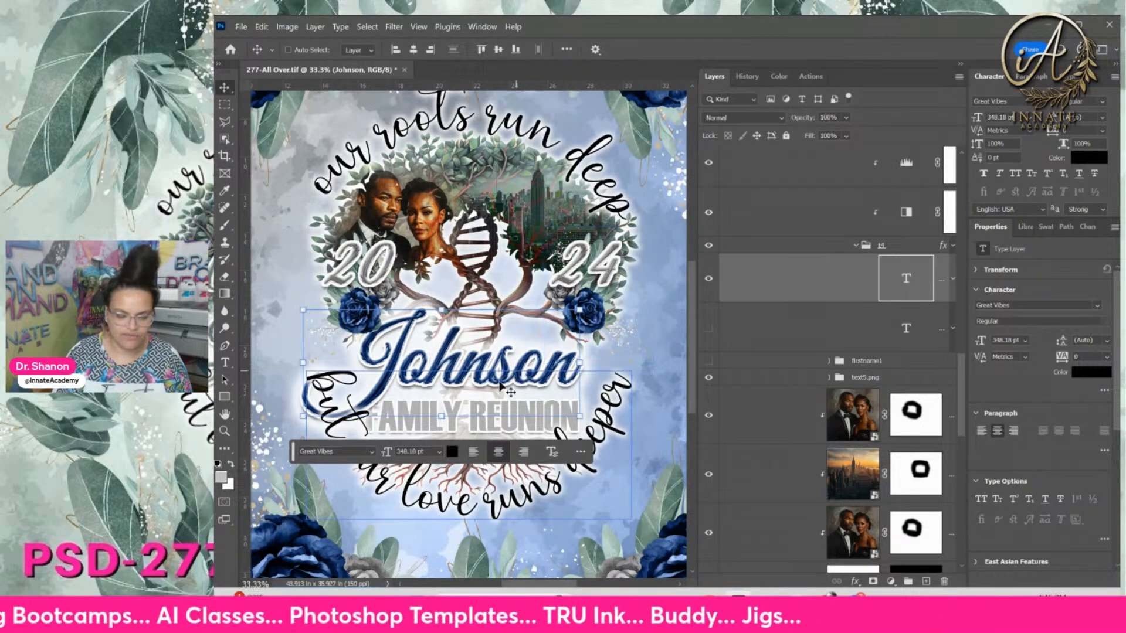
Select the hidden Lastname copy, then preview the Johnson text PNG in the assets folder
scroll(562, 389, "down", 4)
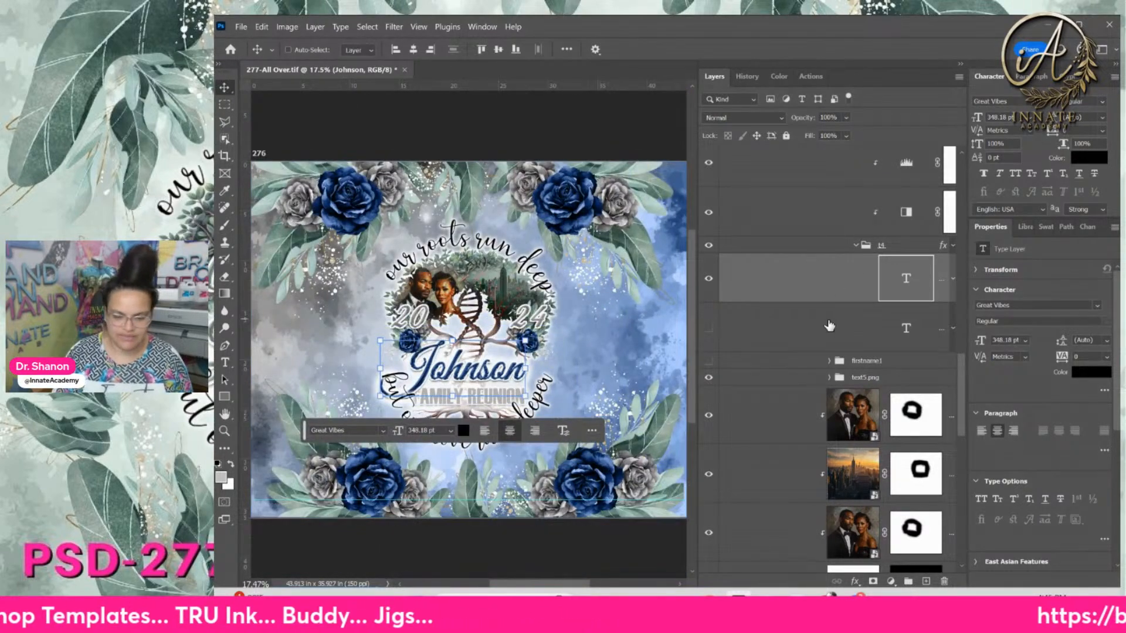
left_click(469, 356, "ctrl")
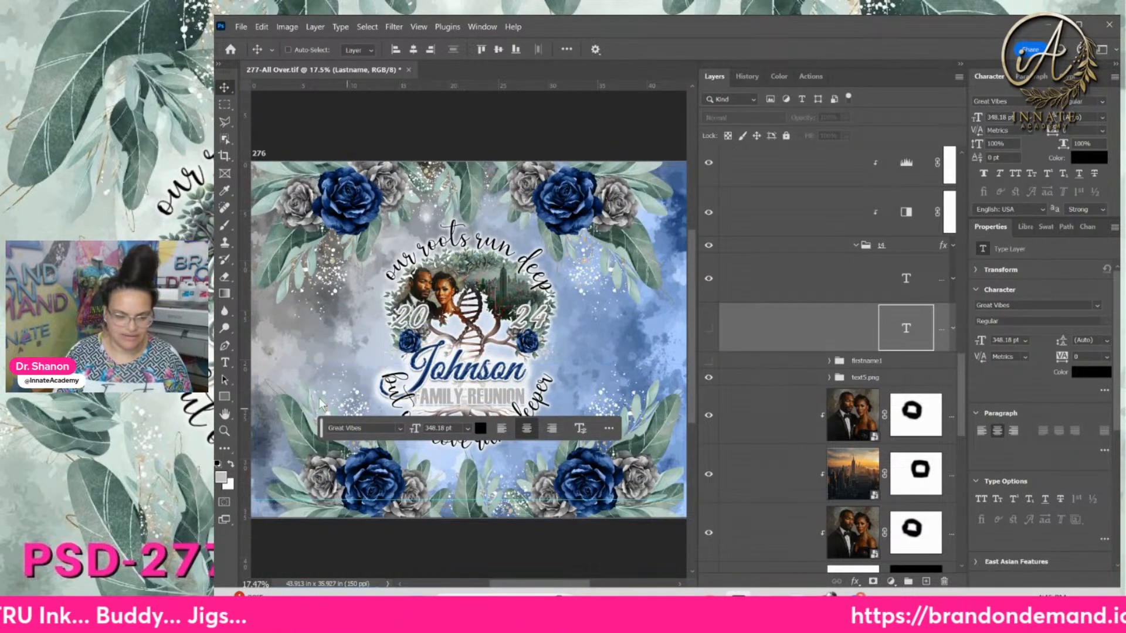
left_click_drag(322, 428, 419, 521)
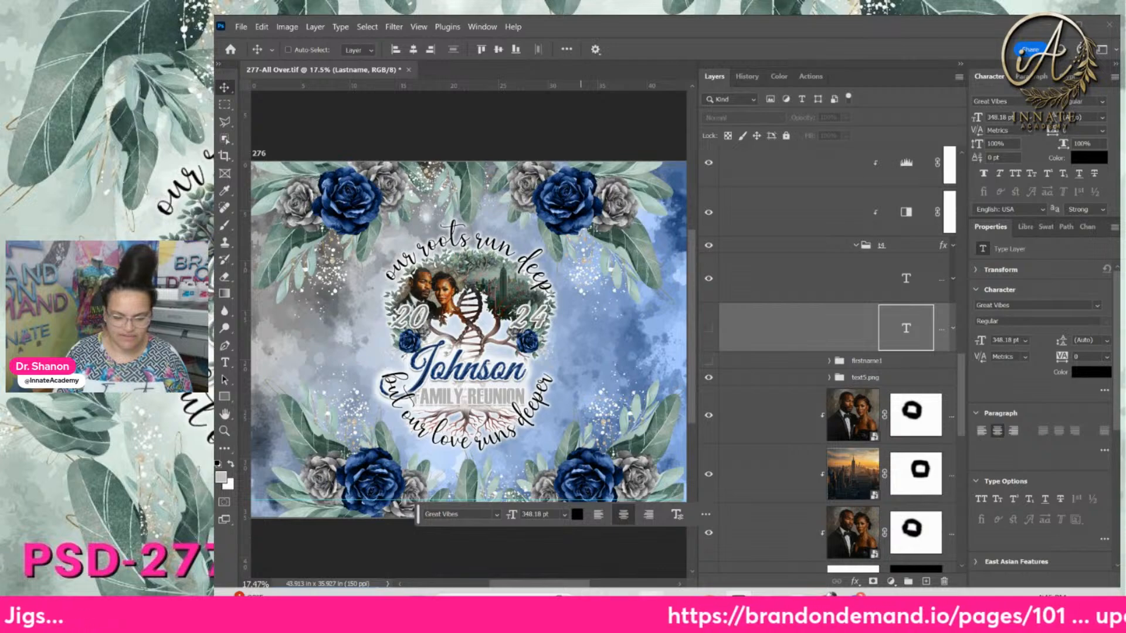
left_click(680, 602)
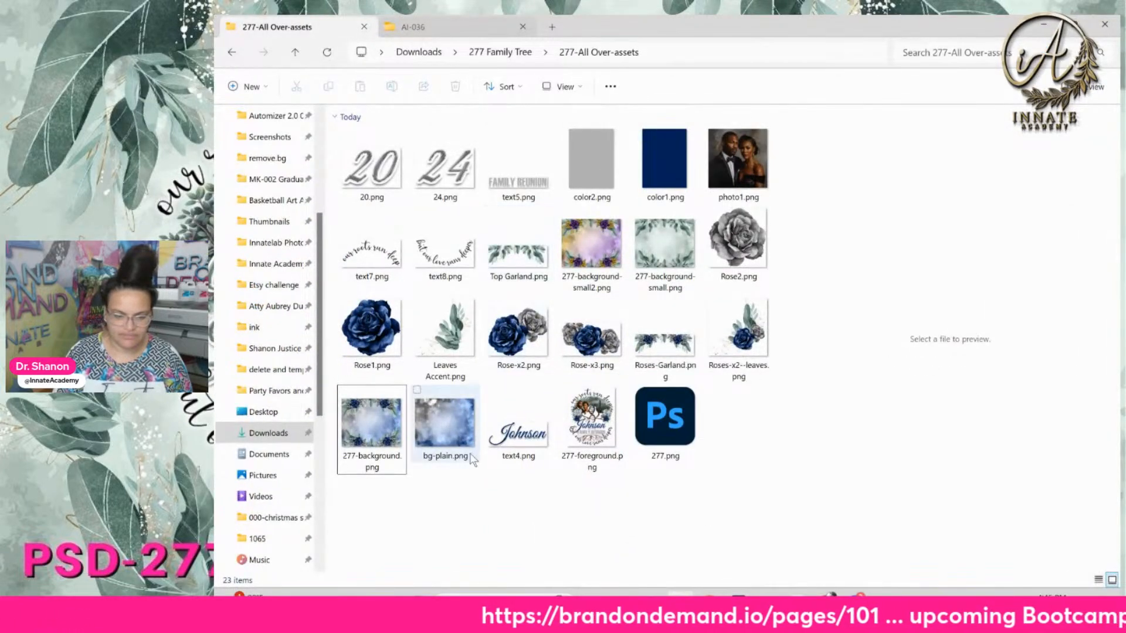
left_click(513, 445)
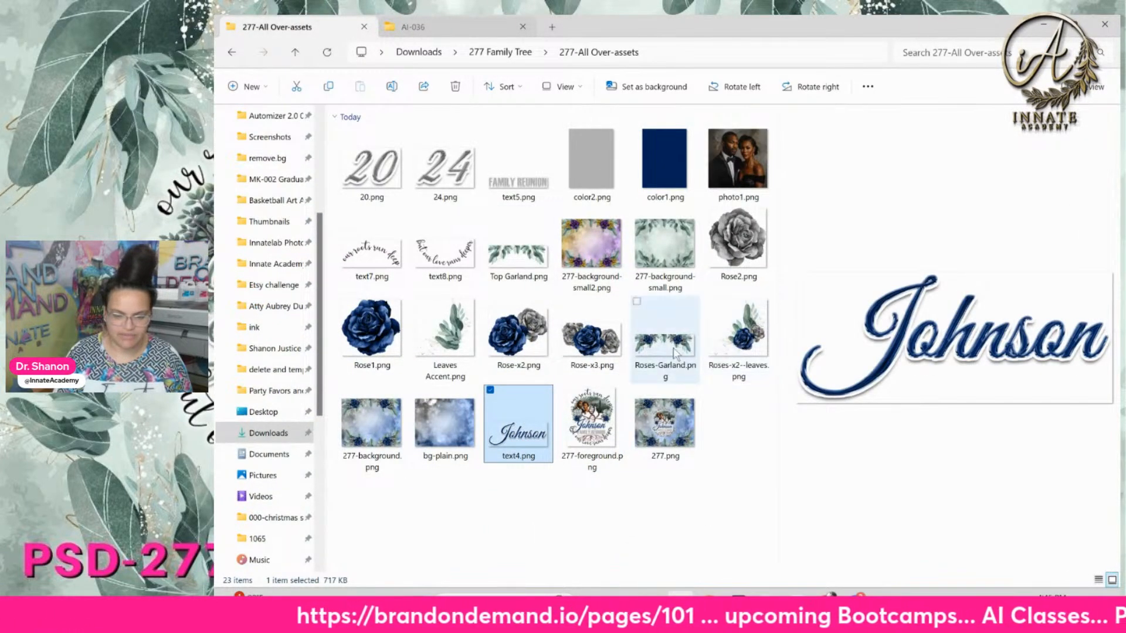
Preview the finished 277, 277-foreground and 277-background PNGs
left_click(662, 424)
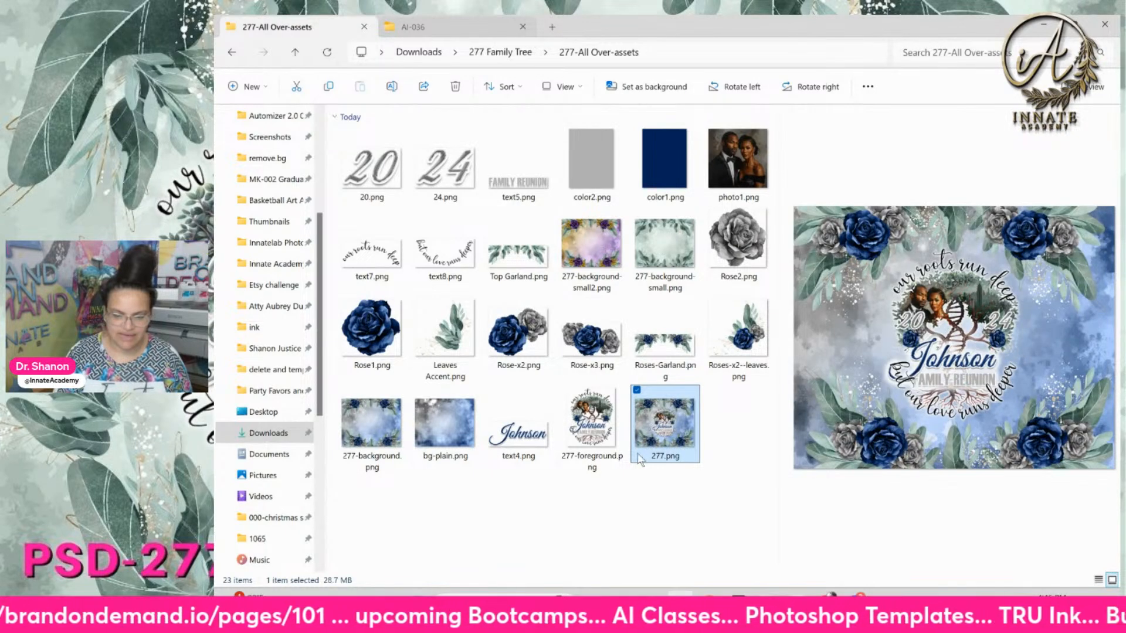
left_click(592, 434)
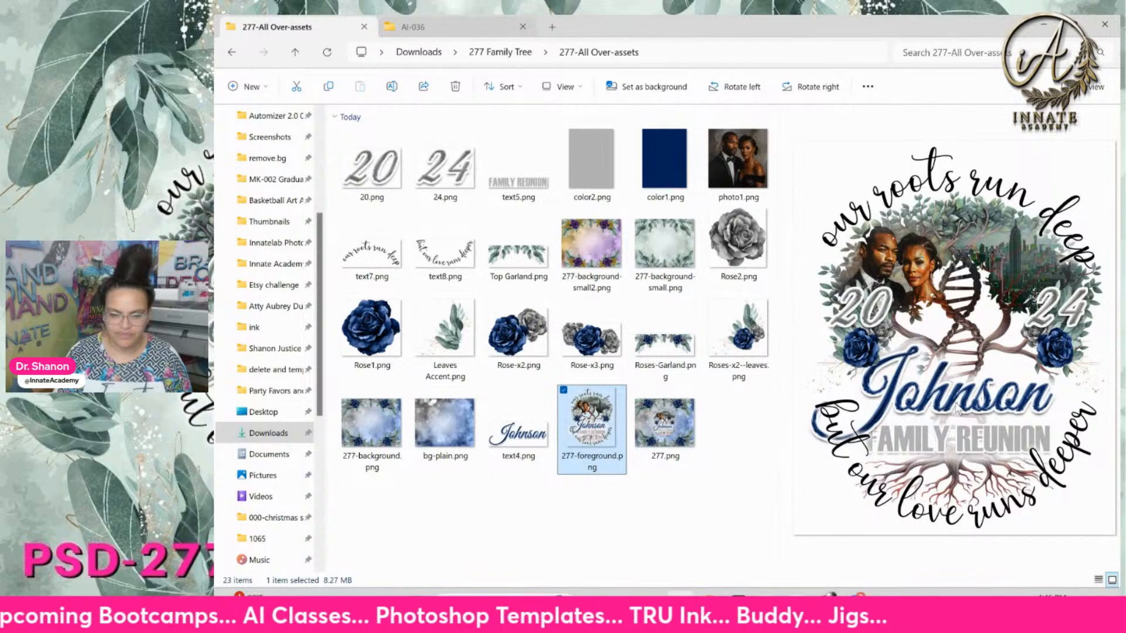
left_click(380, 445)
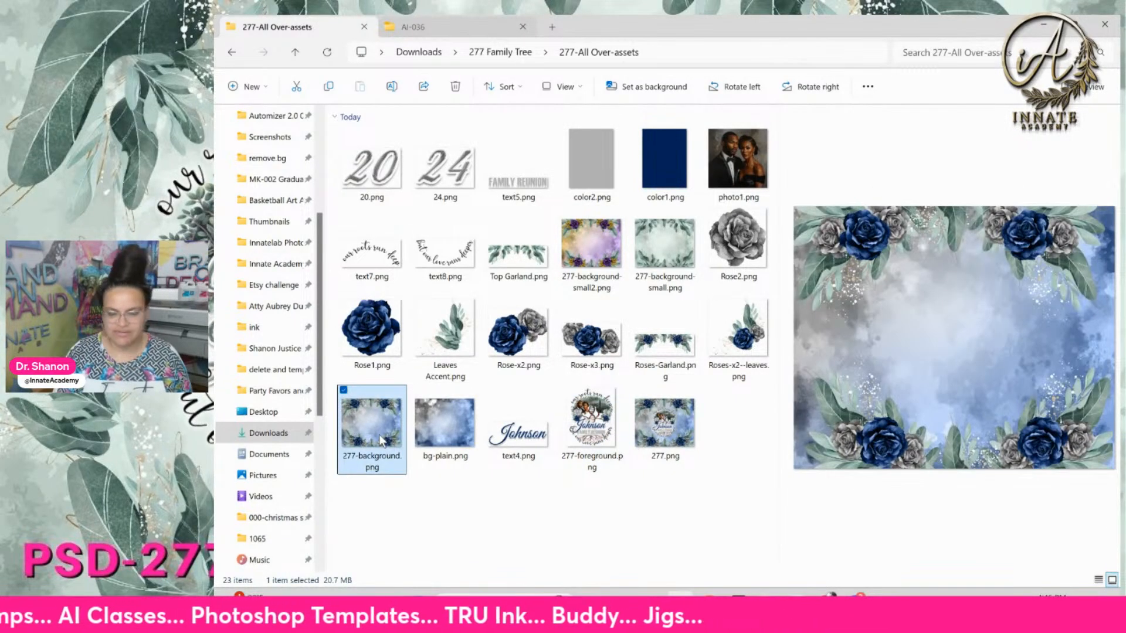
left_click(658, 497)
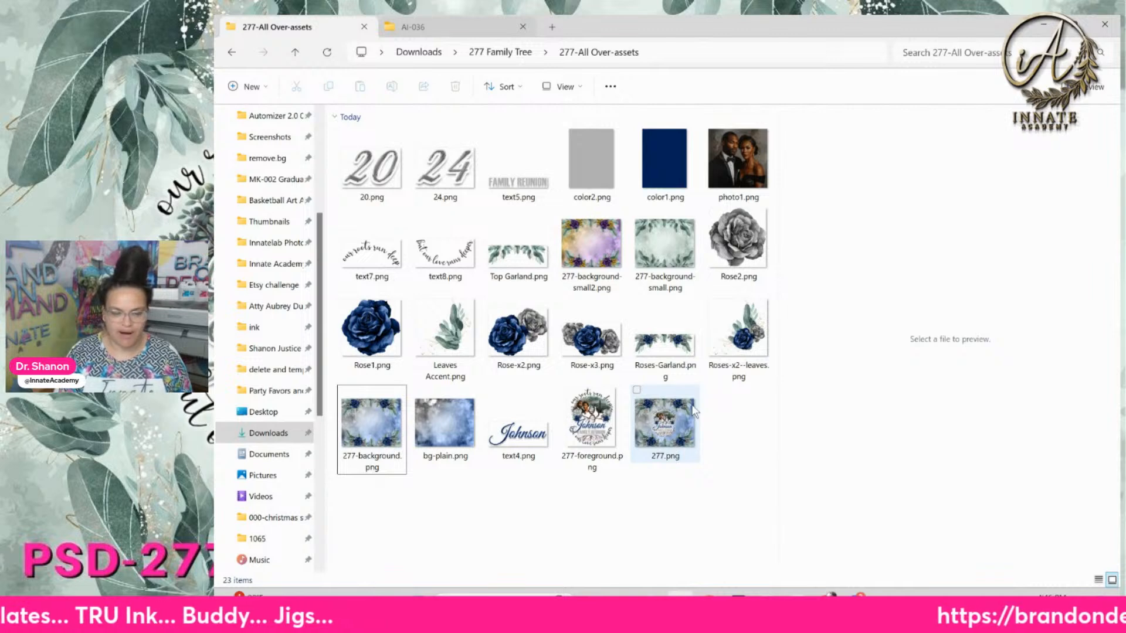
Compare the Rose-x3 and single grey rose PNGs, preview Top Garland, then return to Photoshop
left_click(591, 335)
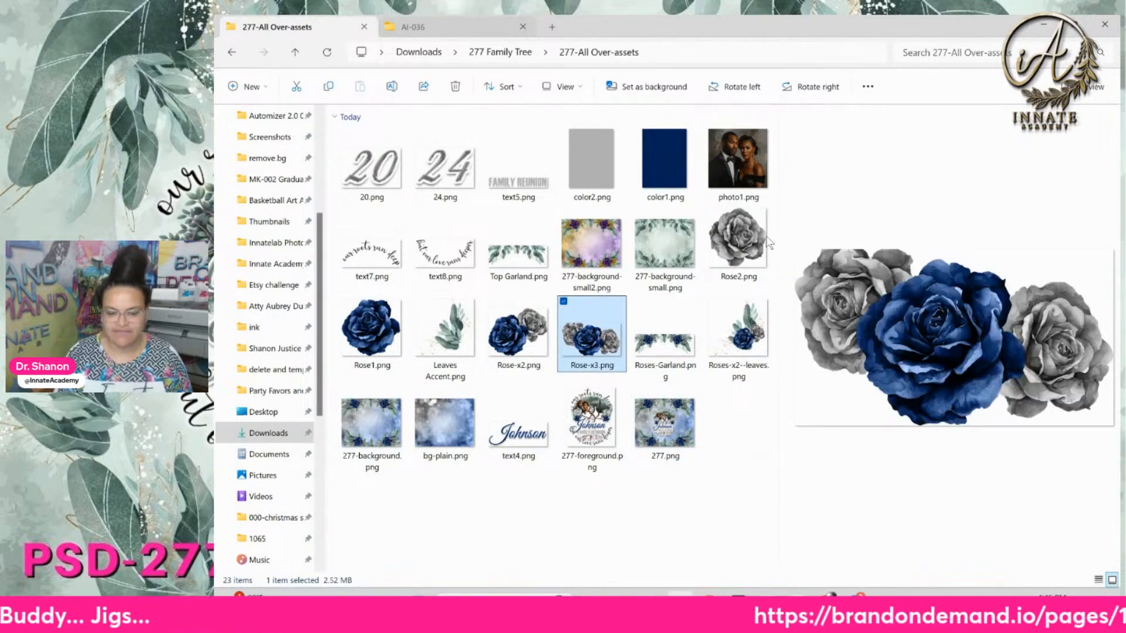
left_click(738, 331)
left_click(737, 241)
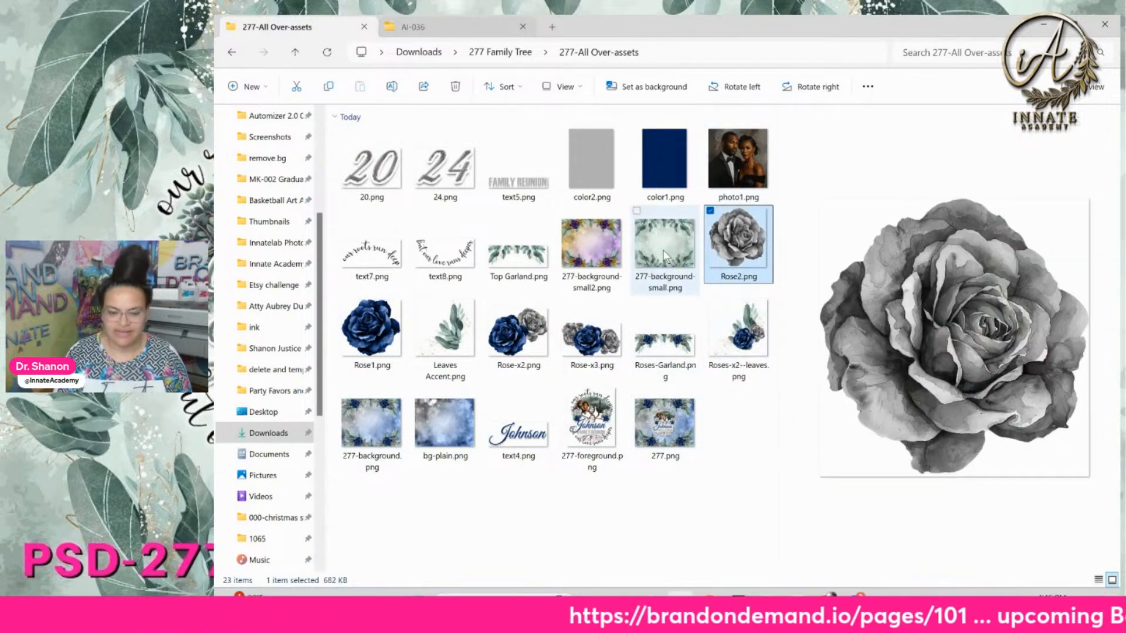
left_click(591, 331)
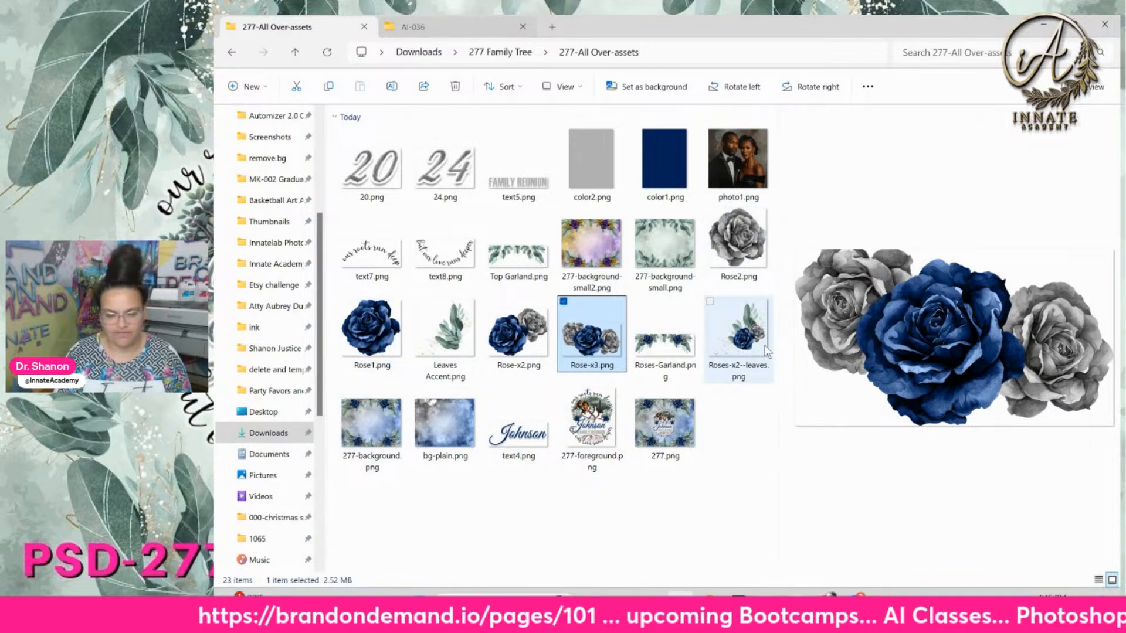
left_click(758, 473)
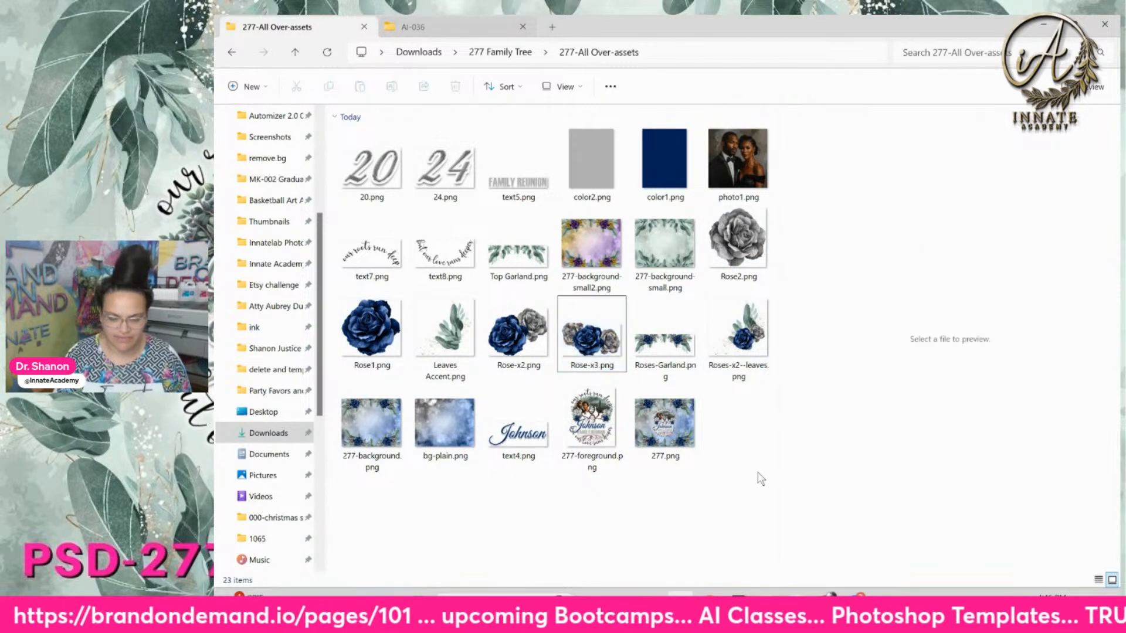
left_click(499, 262)
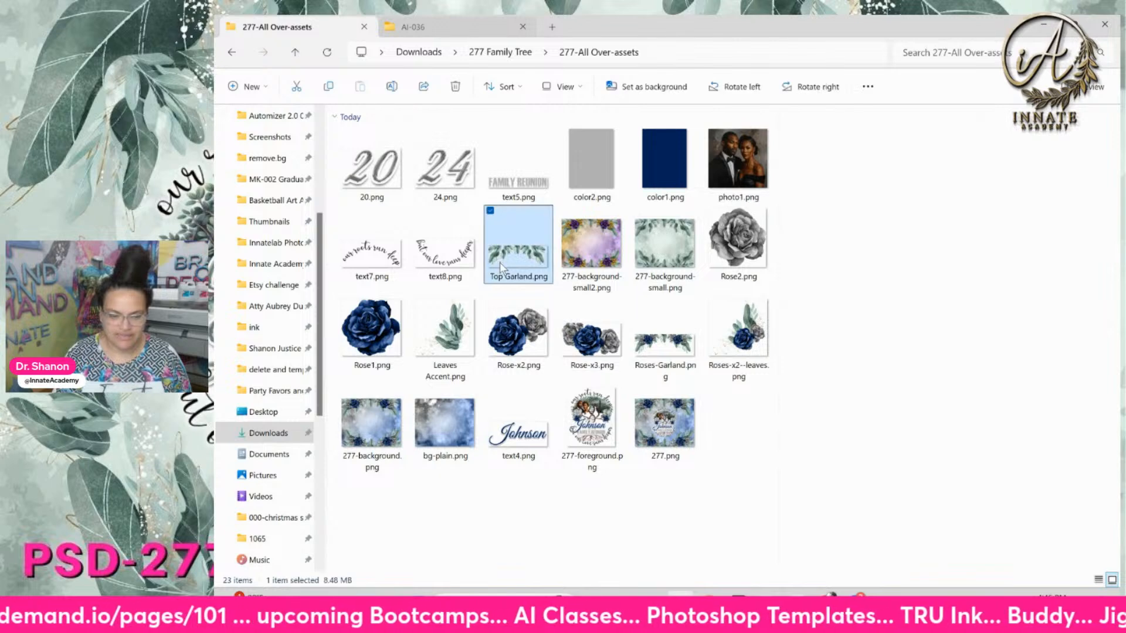
left_click(765, 469)
left_click(739, 604)
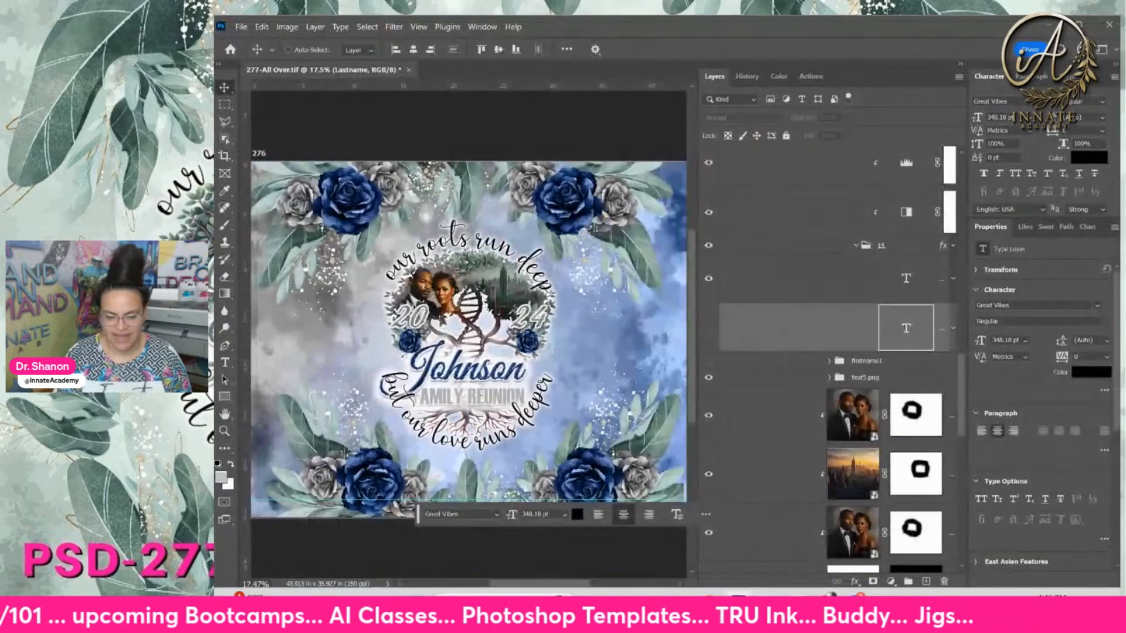
Select the city skyline layer and open Windows search
left_click(730, 498)
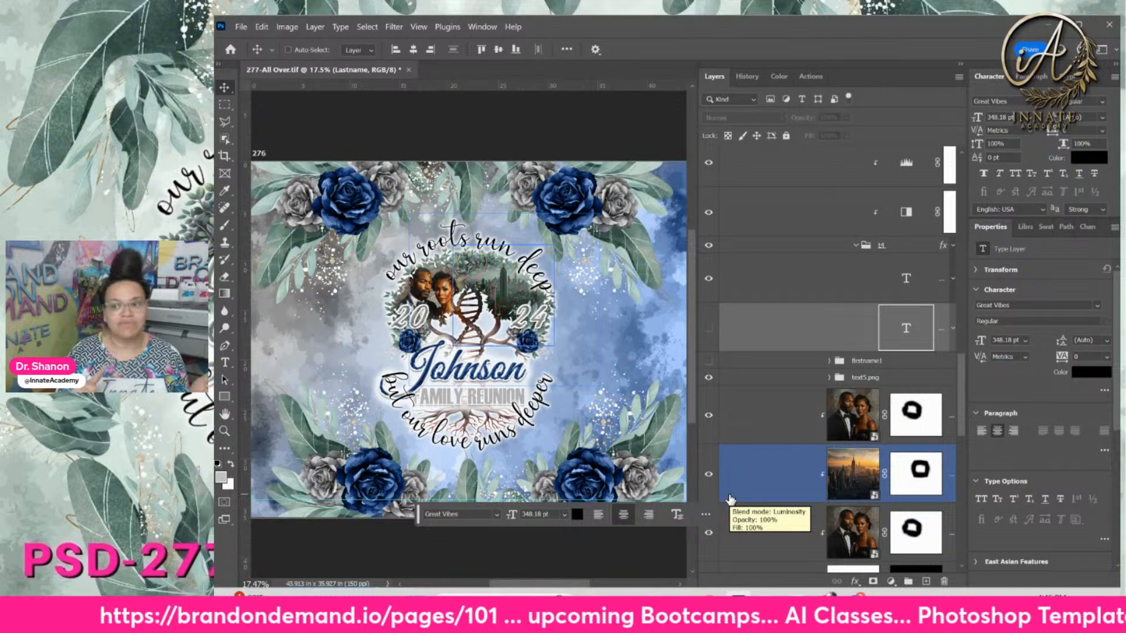
left_click(499, 604)
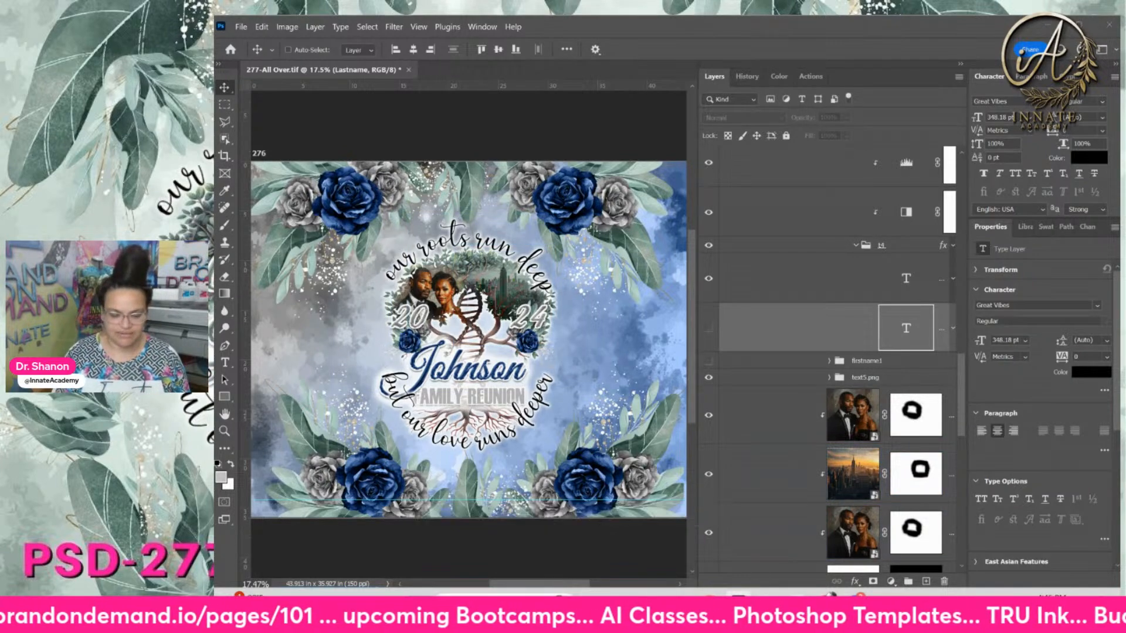
Launch Canva, close the InnateLab Class Thumbnails design, and go to the Home page
type("ca")
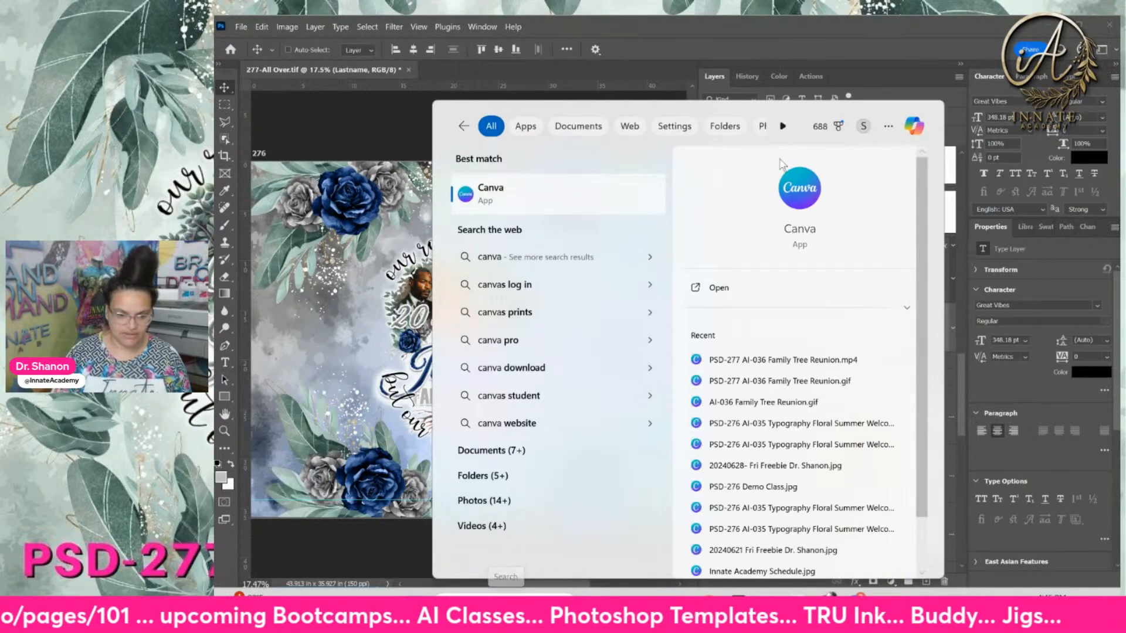
left_click(554, 207)
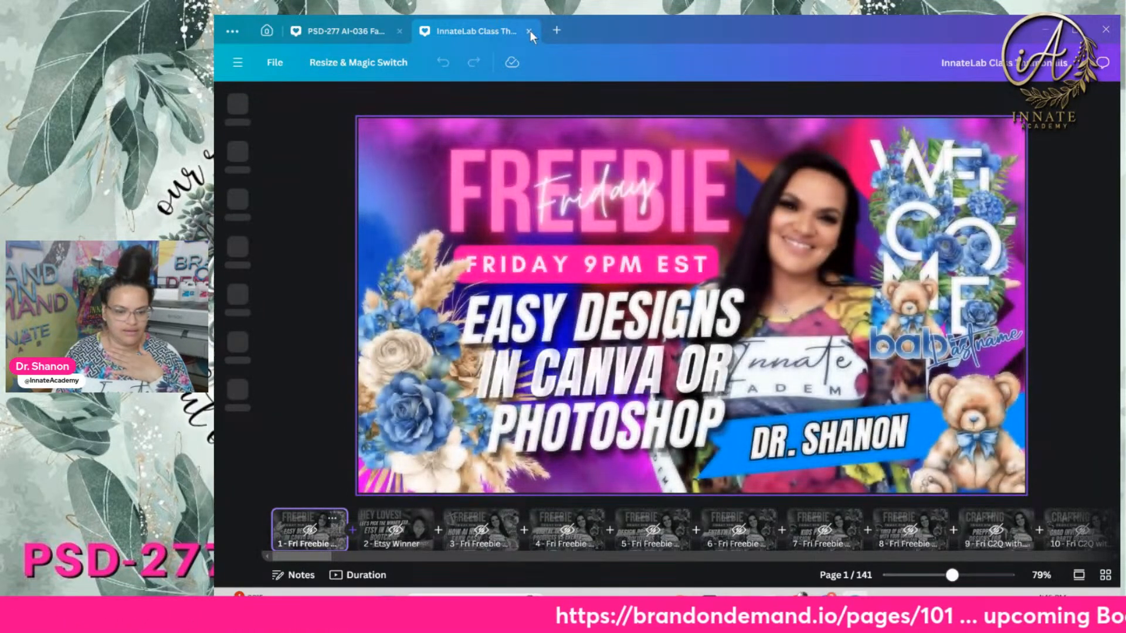
left_click(399, 30)
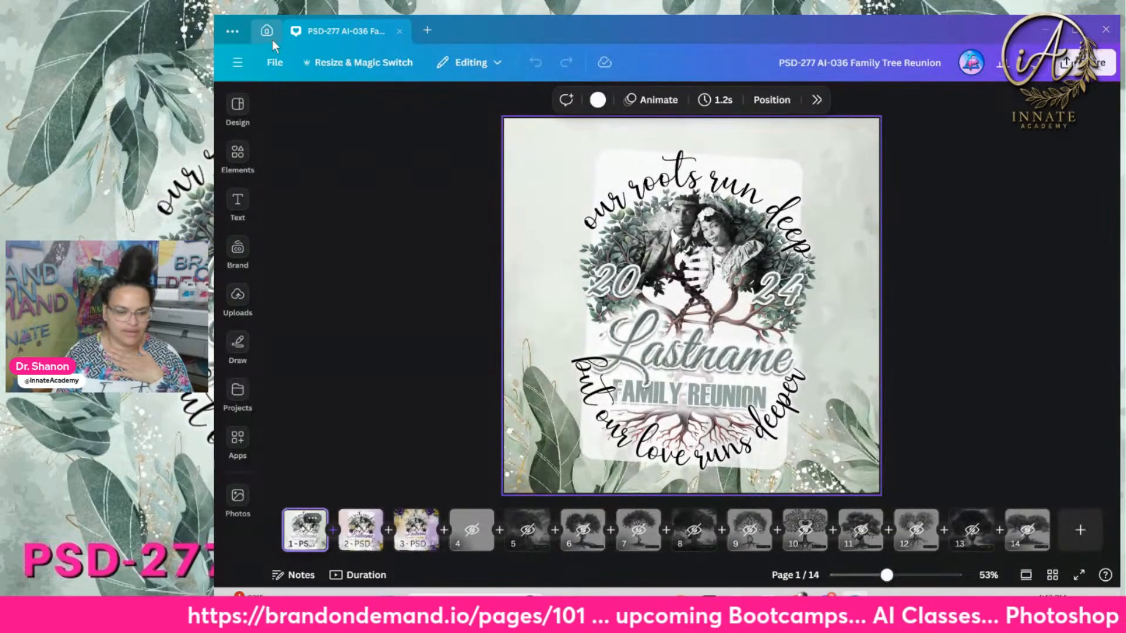
left_click(268, 33)
Browse the recent designs and start a new blank presentation
scroll(762, 434, "down", 2)
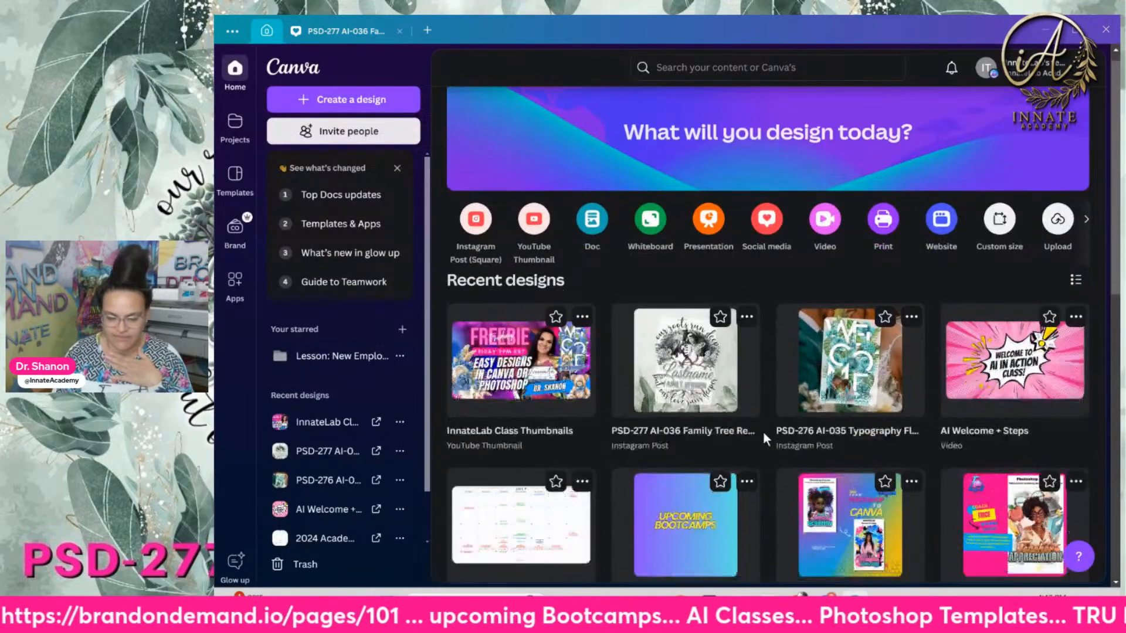
scroll(753, 431, "down", 5)
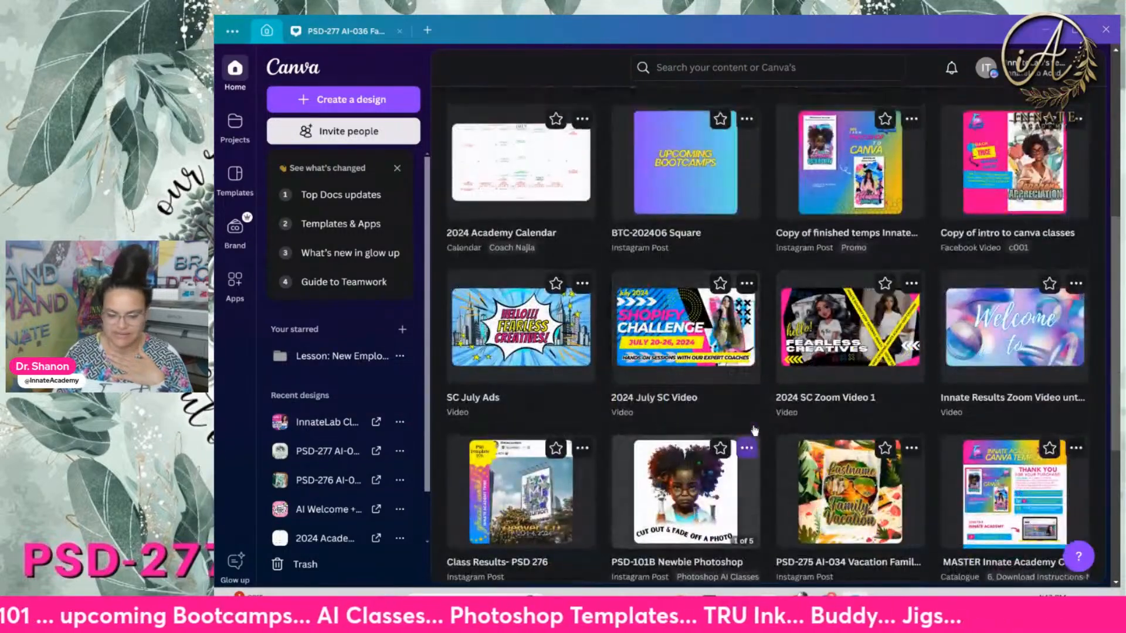
scroll(733, 410, "up", 6)
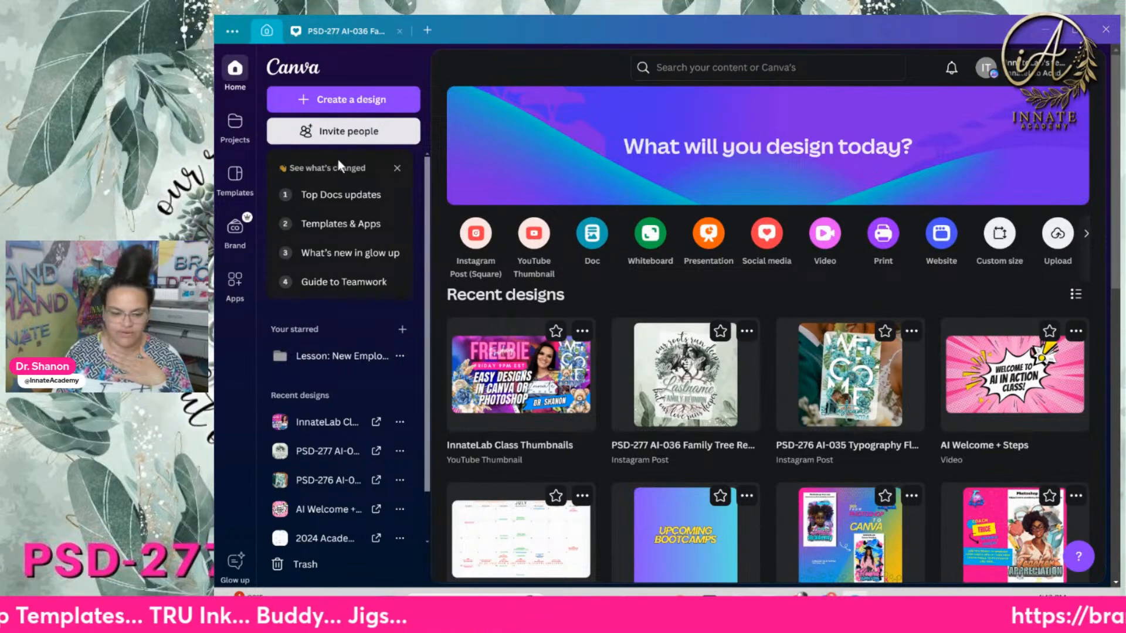
left_click(707, 237)
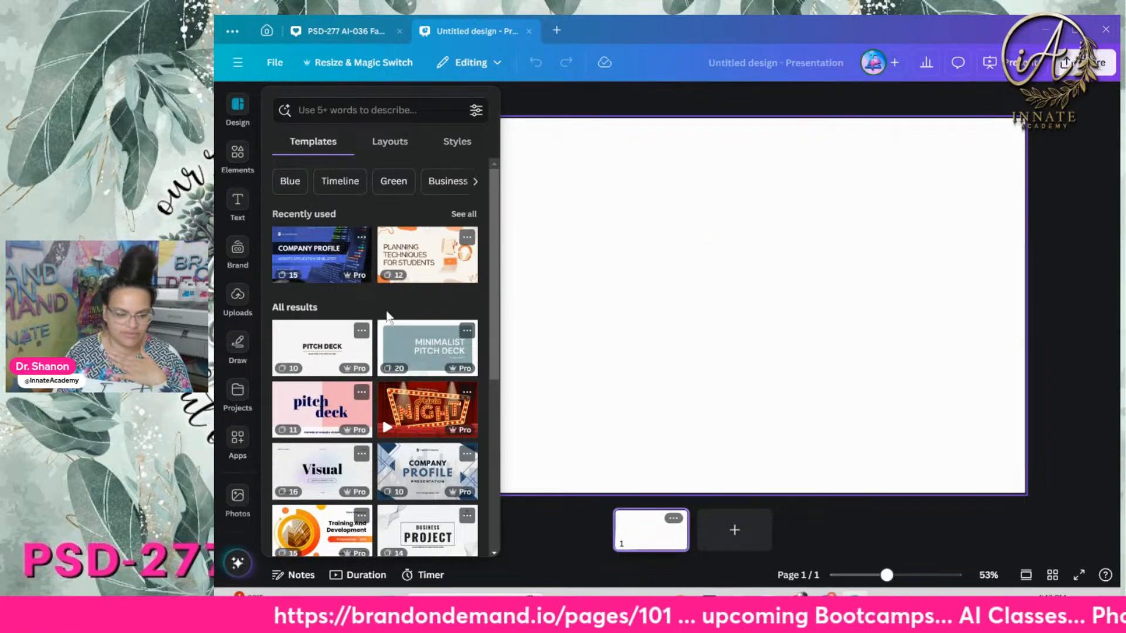
Search presentation templates for 'floral' and open the Pink Green Flower Wedding Planner template
scroll(387, 317, "down", 5)
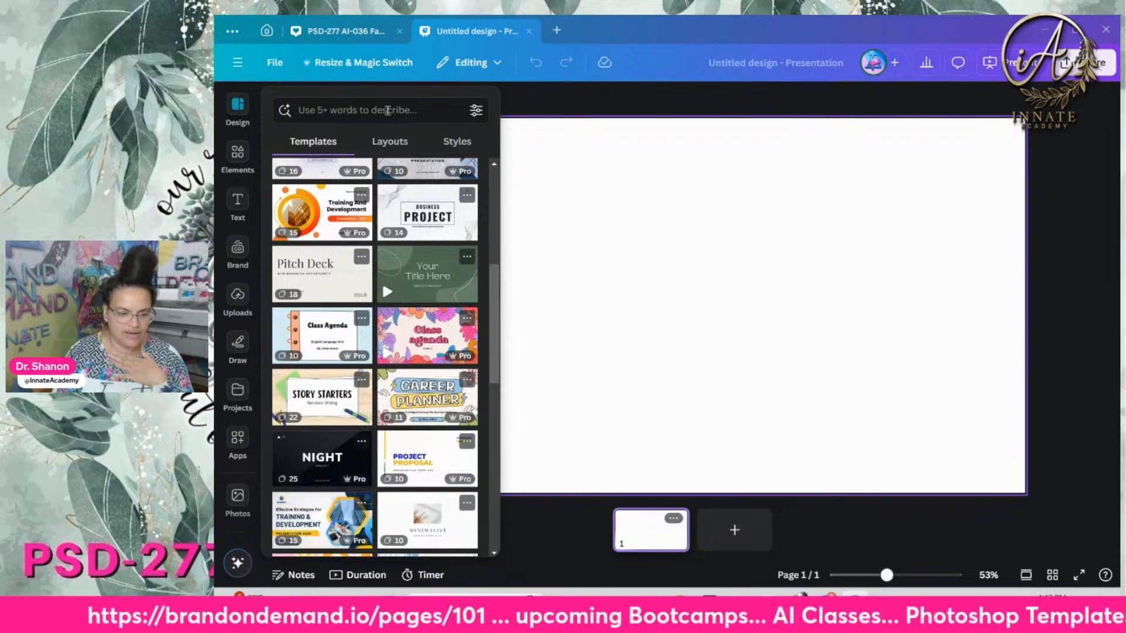
left_click(387, 110)
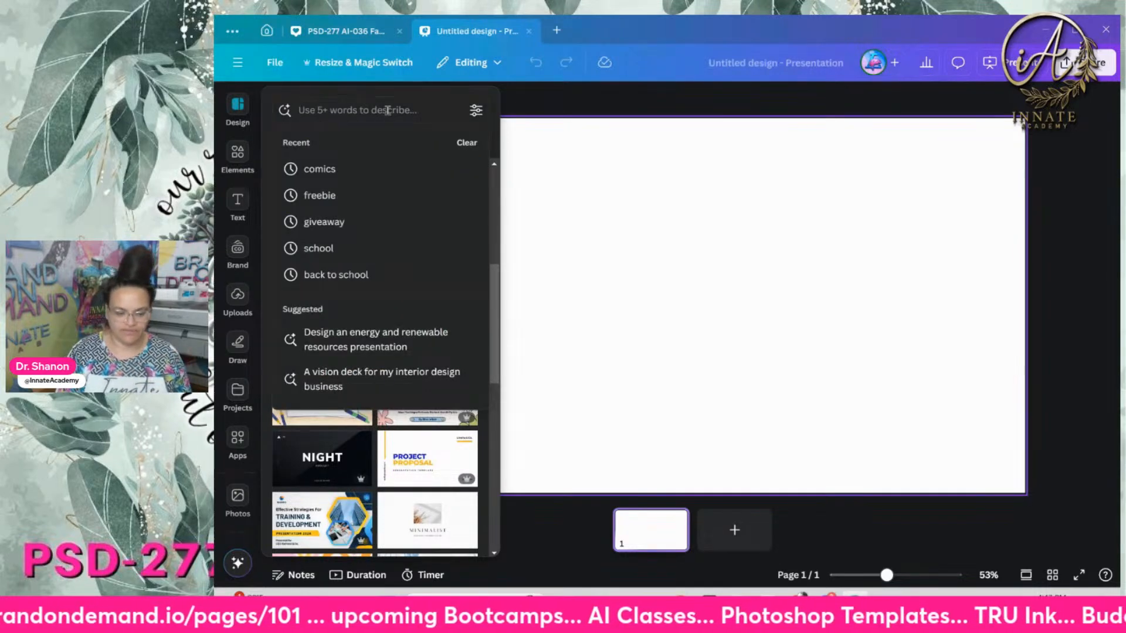
type("floral")
key("Return")
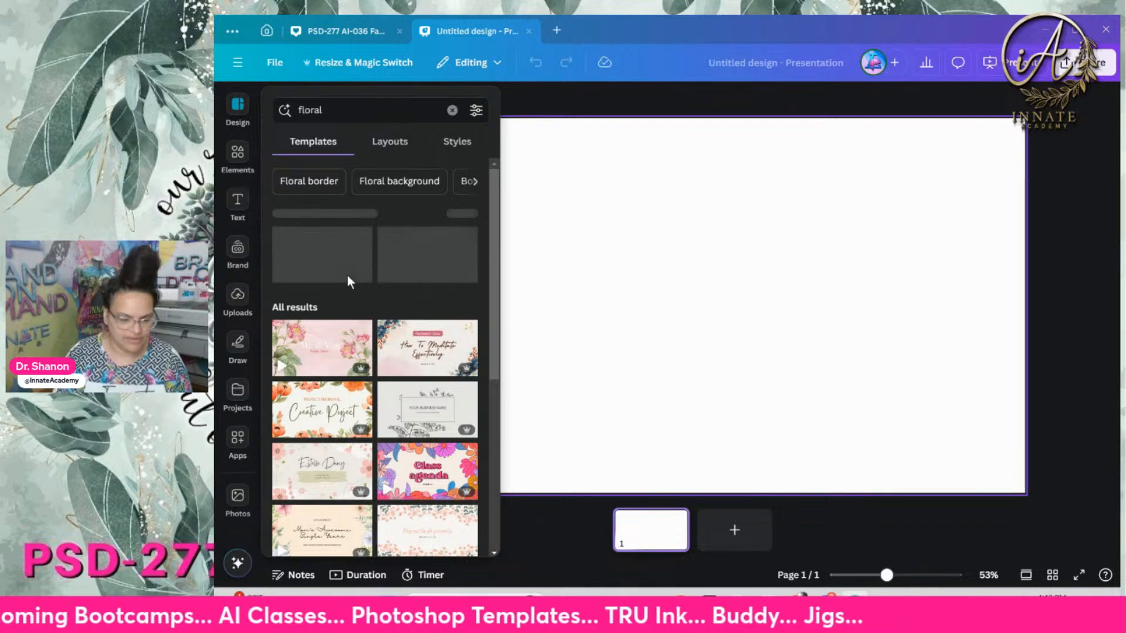
scroll(348, 276, "down", 1)
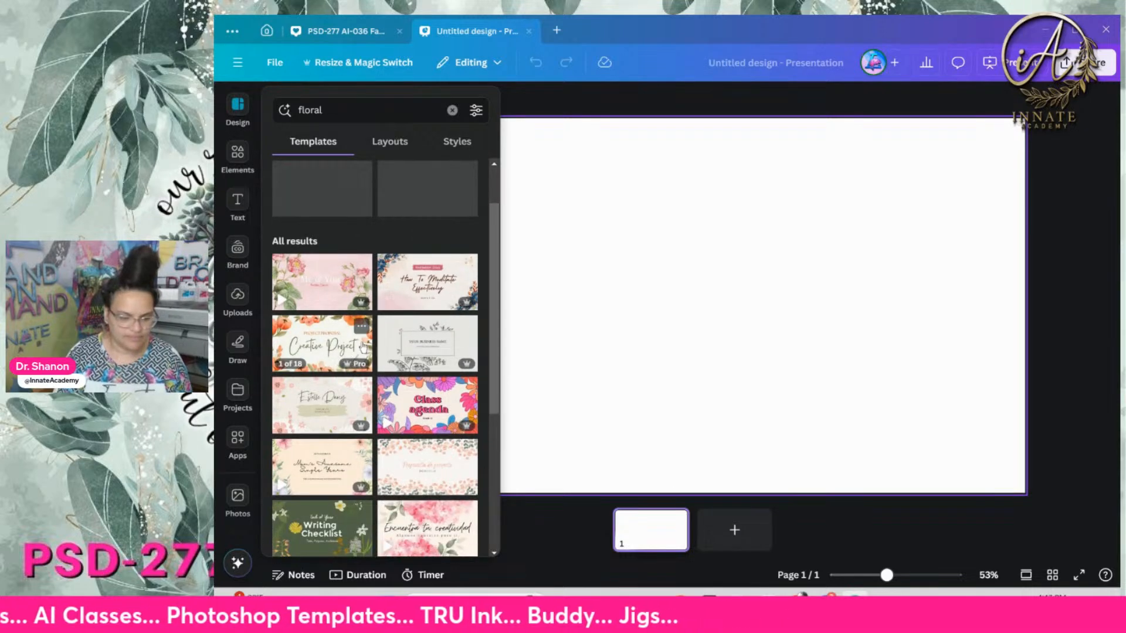
scroll(352, 344, "down", 2)
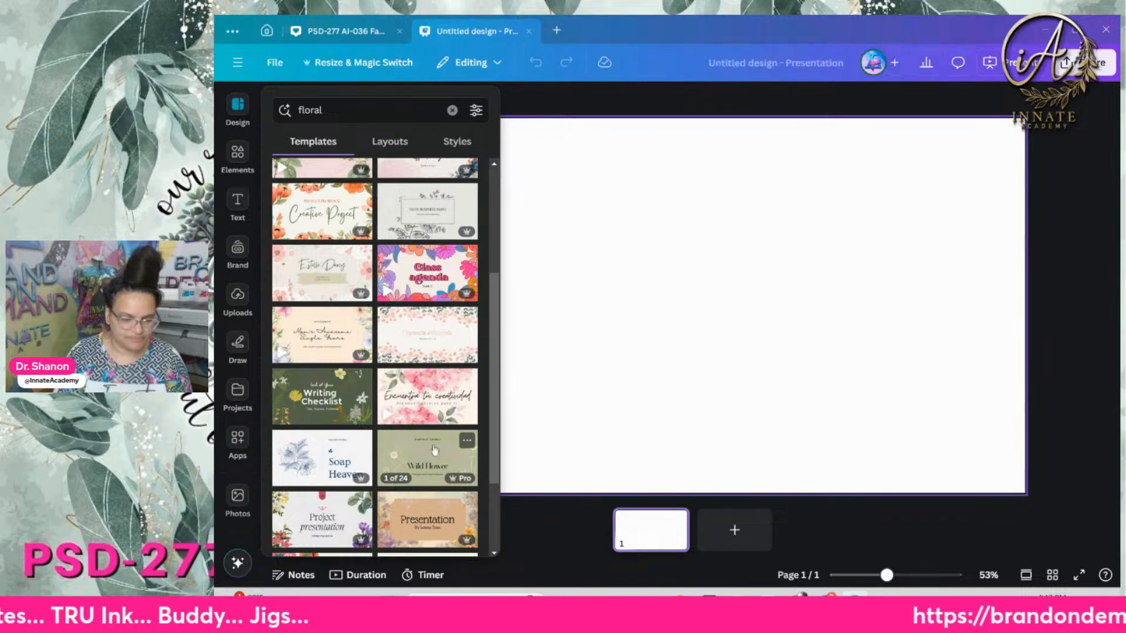
scroll(441, 437, "up", 2)
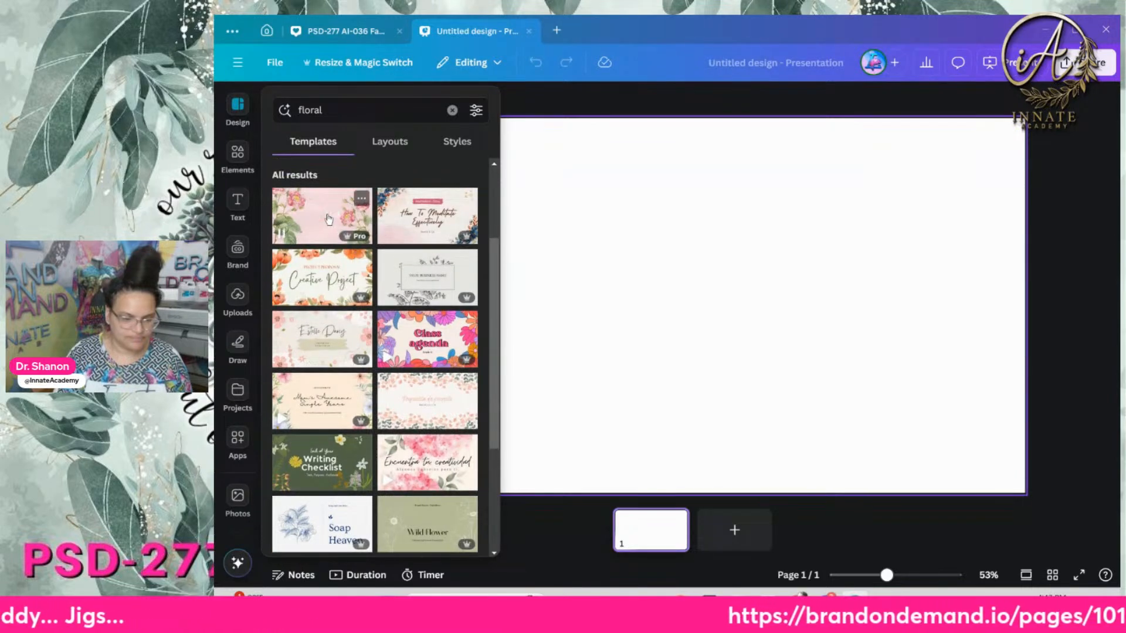
left_click(327, 235)
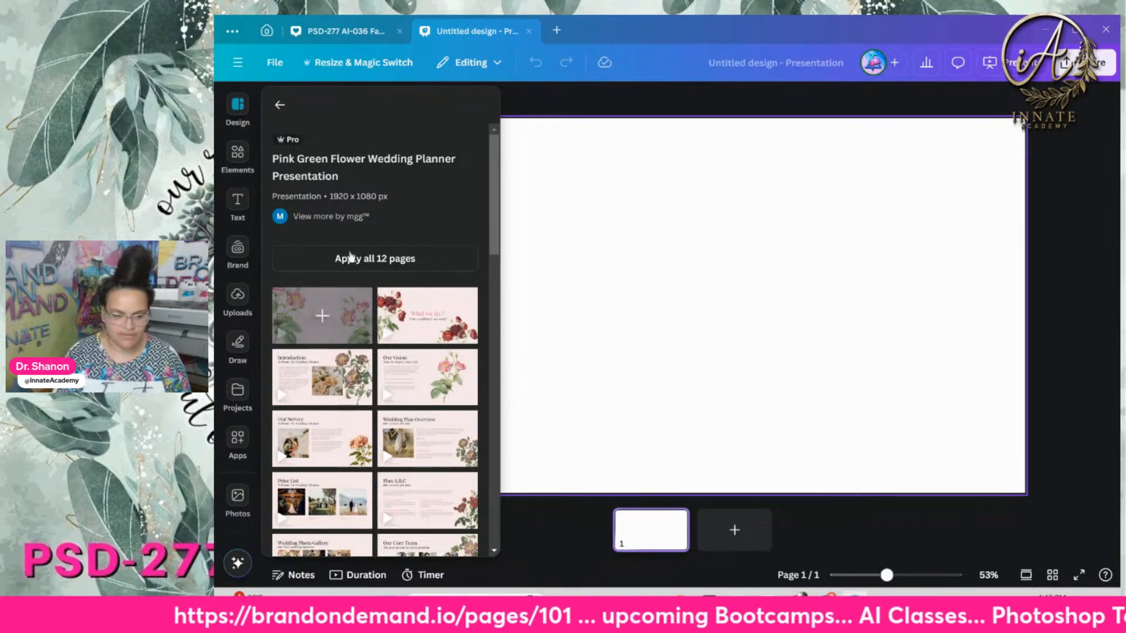
Apply all 12 Wedding Planner template pages and show the uploaded images
left_click(323, 317)
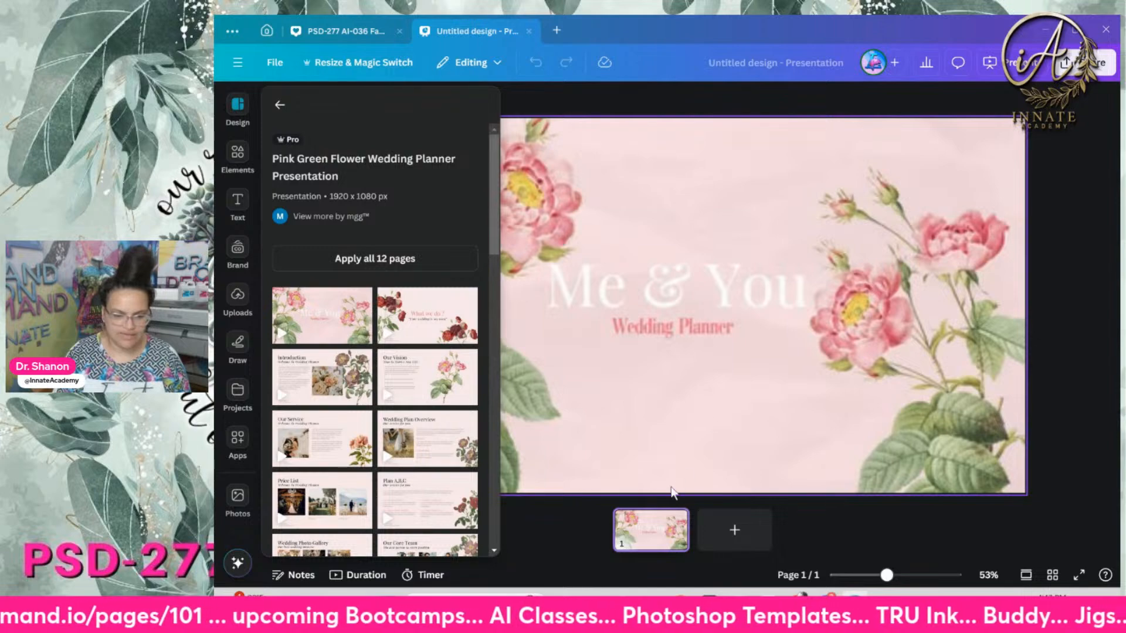
left_click(653, 532)
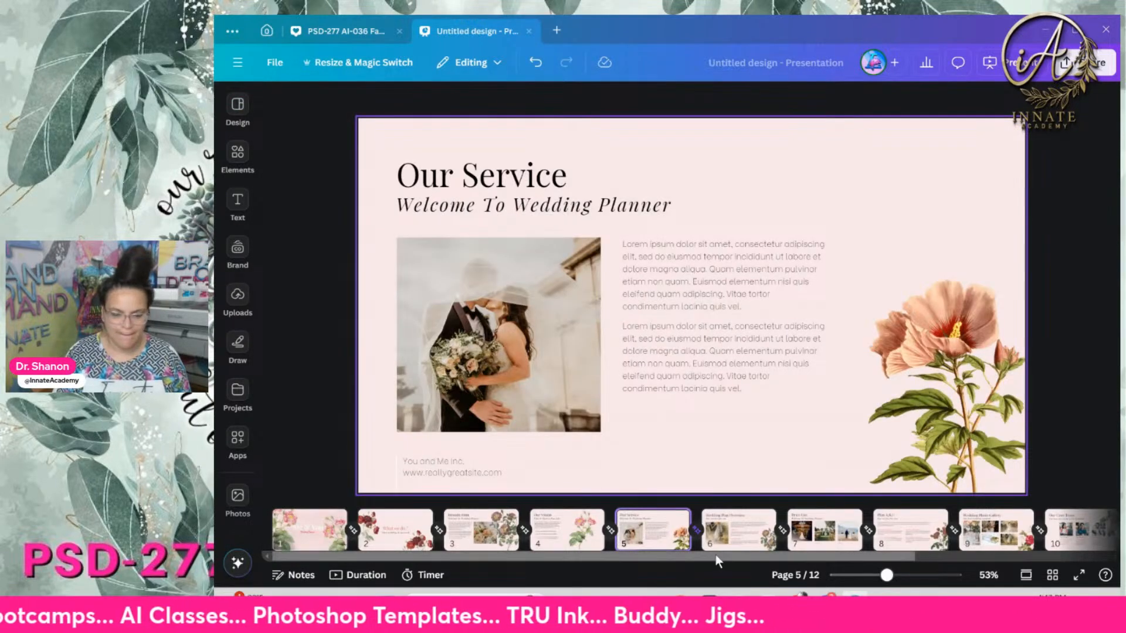
left_click(238, 299)
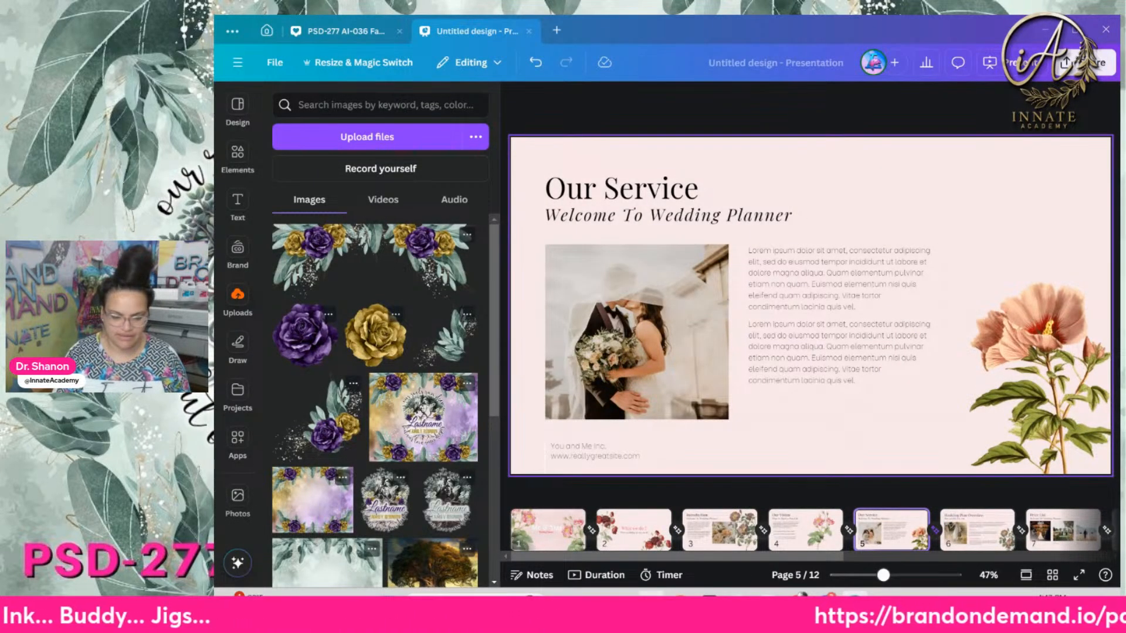
left_click(650, 604)
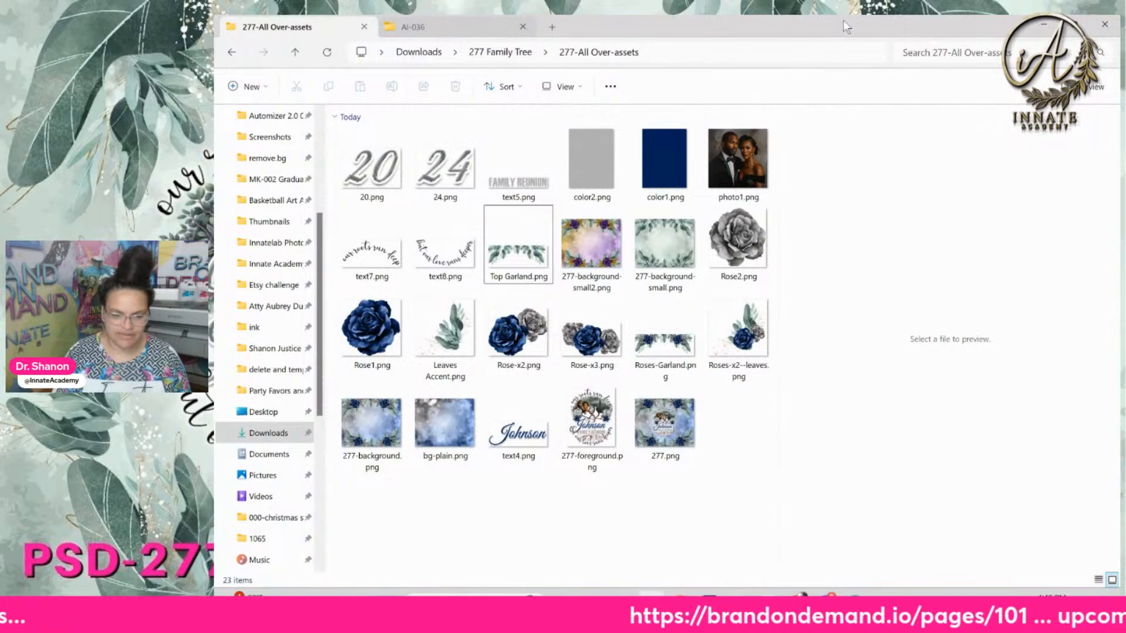
Drag 277-background.png from the resized Explorer window into Canva's uploads
double_click(844, 19)
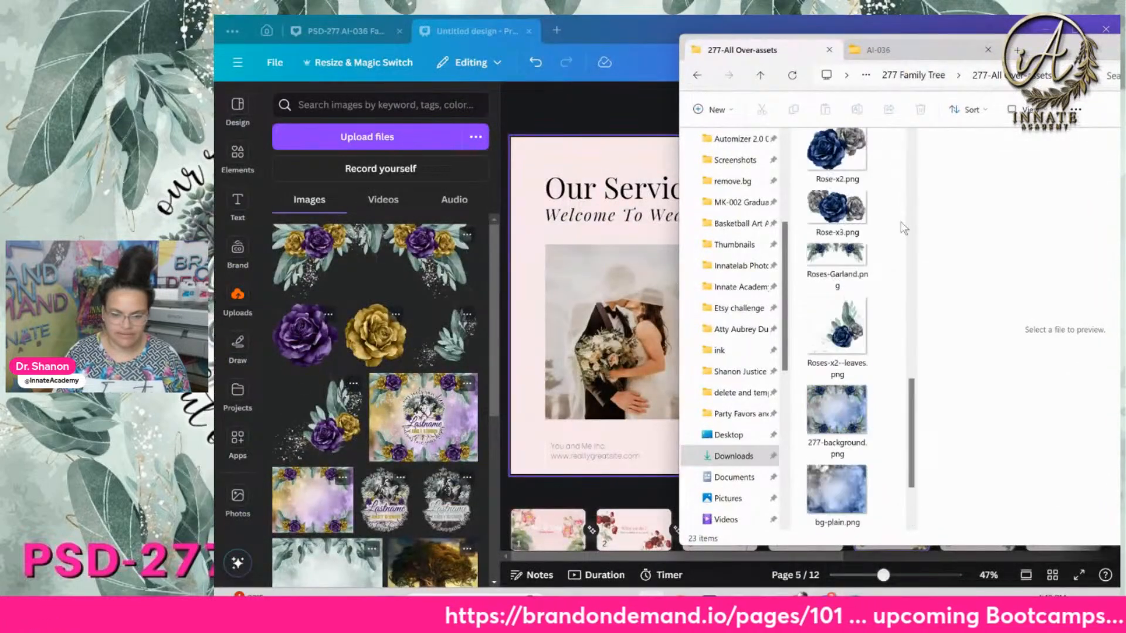
scroll(903, 228, "down", 3)
left_click(848, 225)
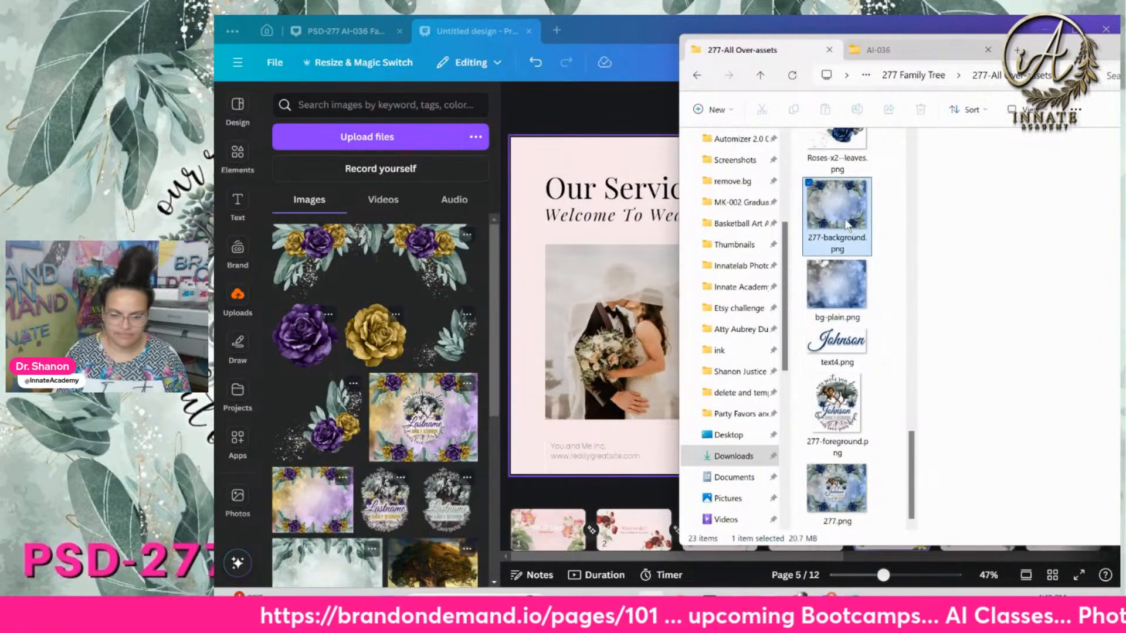
left_click_drag(838, 222, 345, 318)
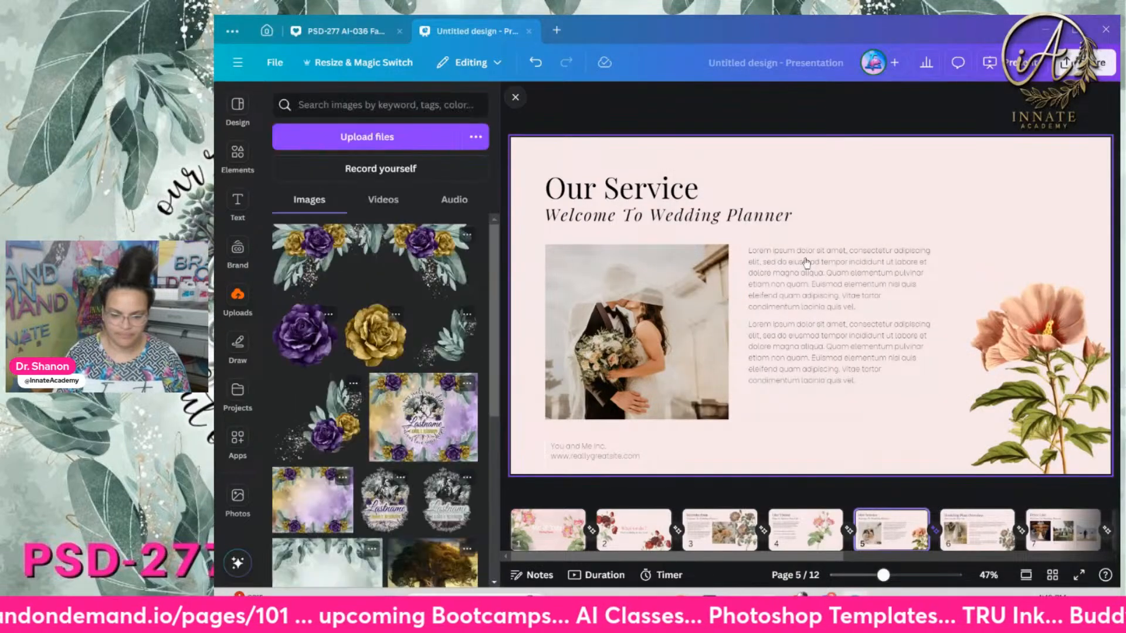
Select all 23 PNGs from 20.png through 277.png and drag them into Canva's uploads
left_click(653, 604)
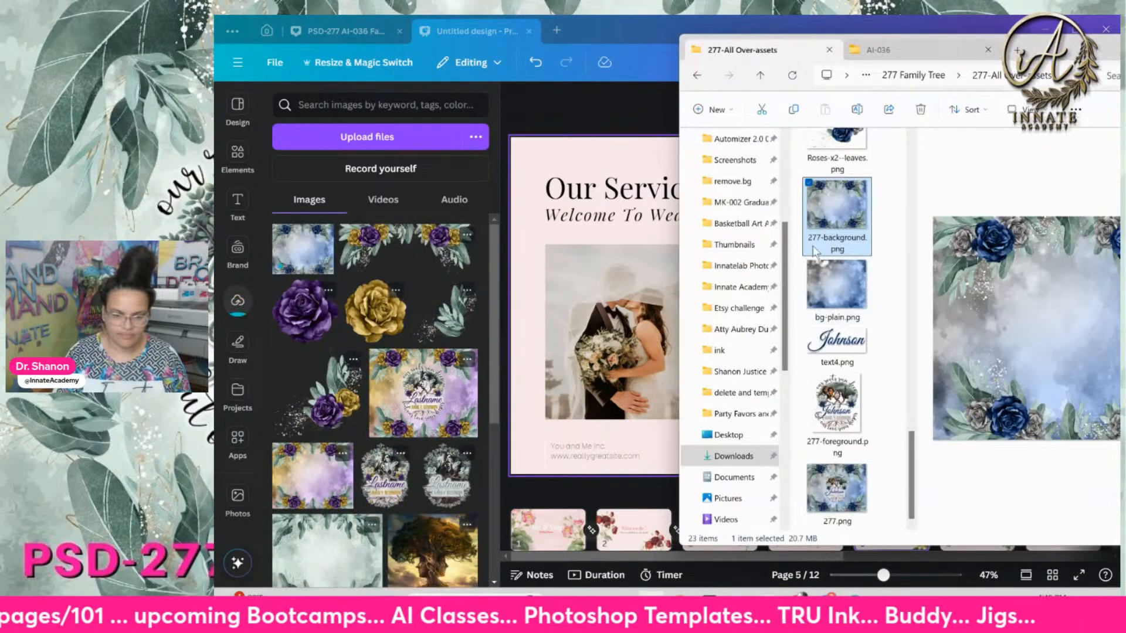
left_click(839, 352)
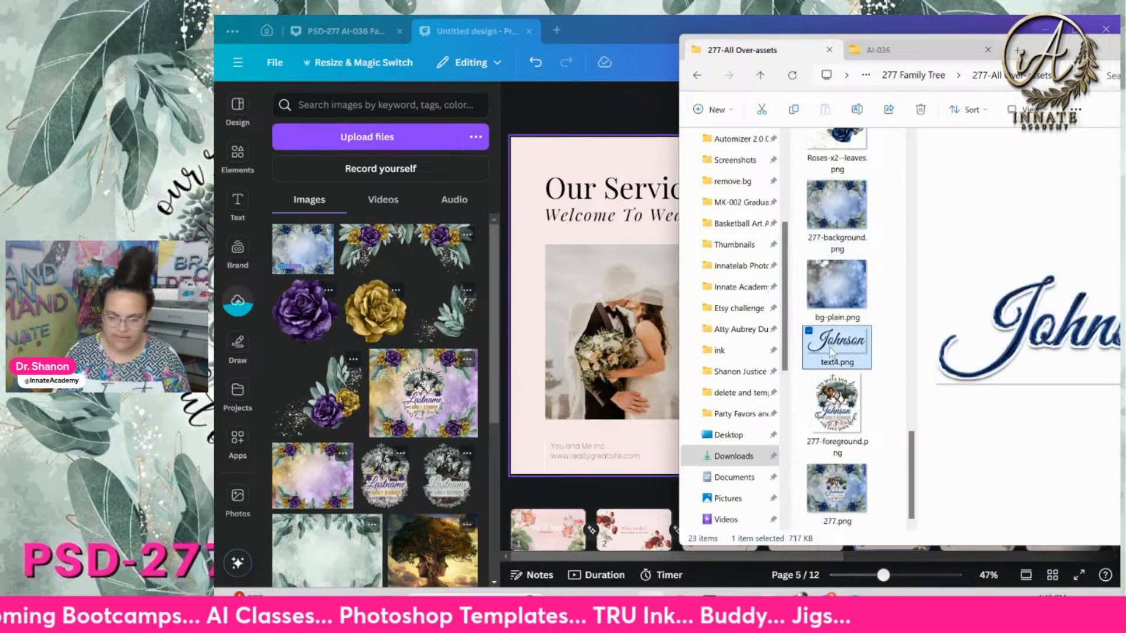
left_click(838, 411, "ctrl")
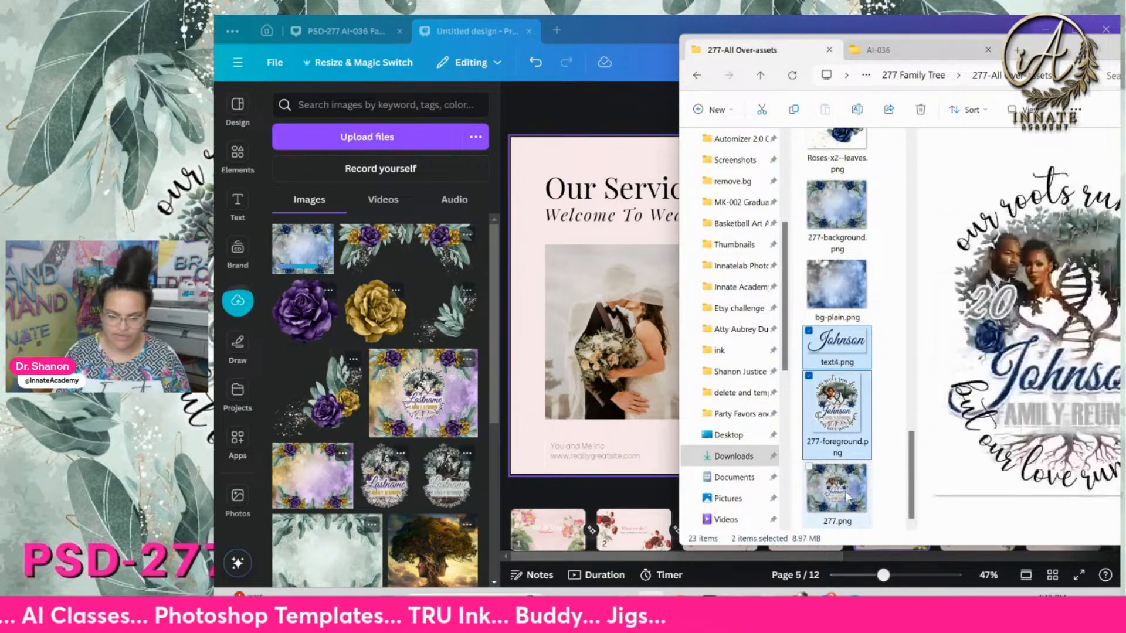
scroll(838, 293, "up", 15)
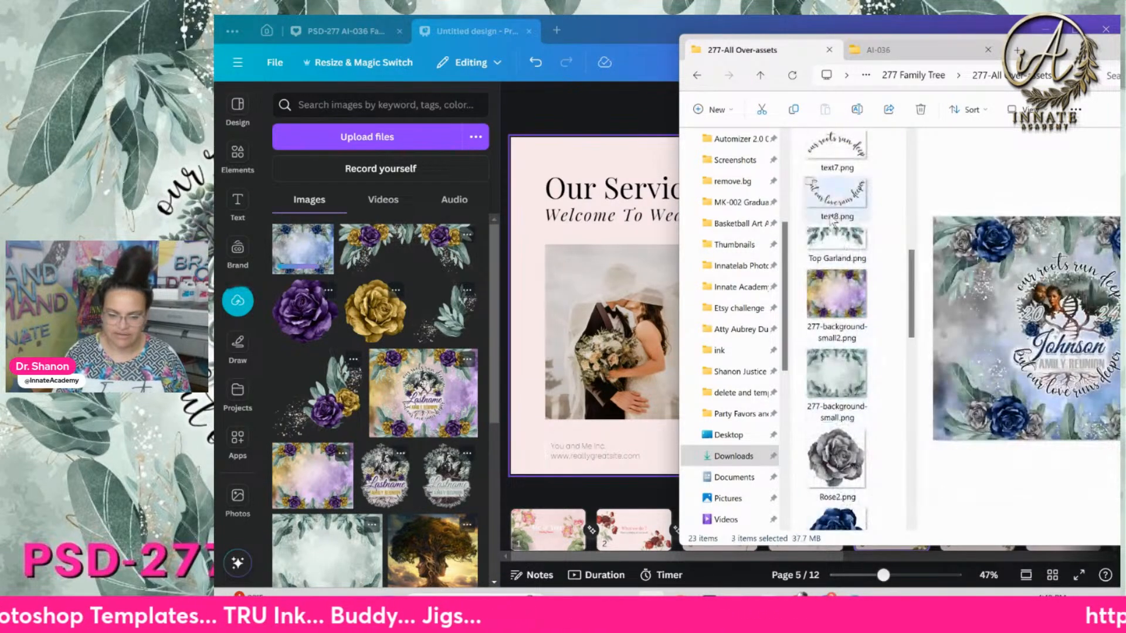
left_click(837, 184)
scroll(837, 264, "down", 15)
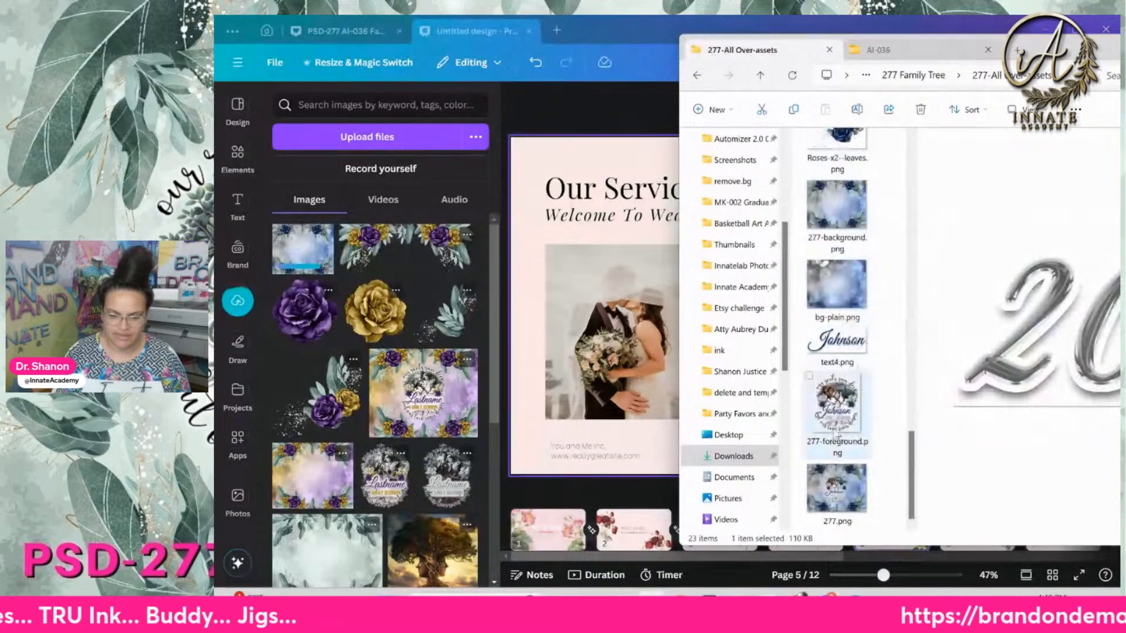
left_click(837, 499, "shift")
left_click_drag(837, 421, 395, 366)
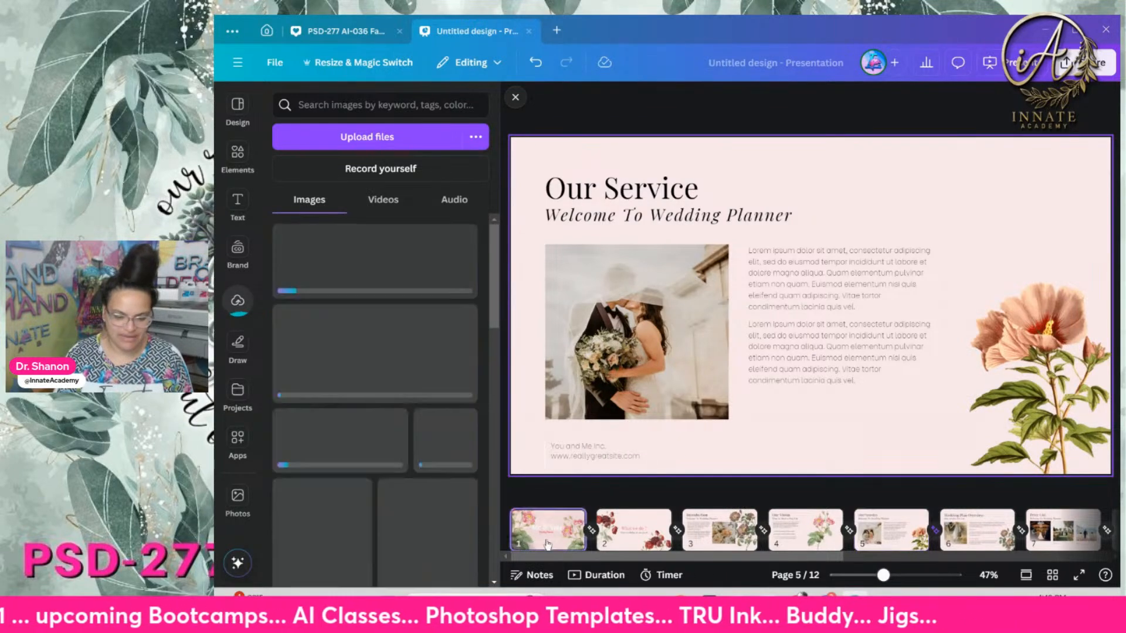
left_click(549, 544)
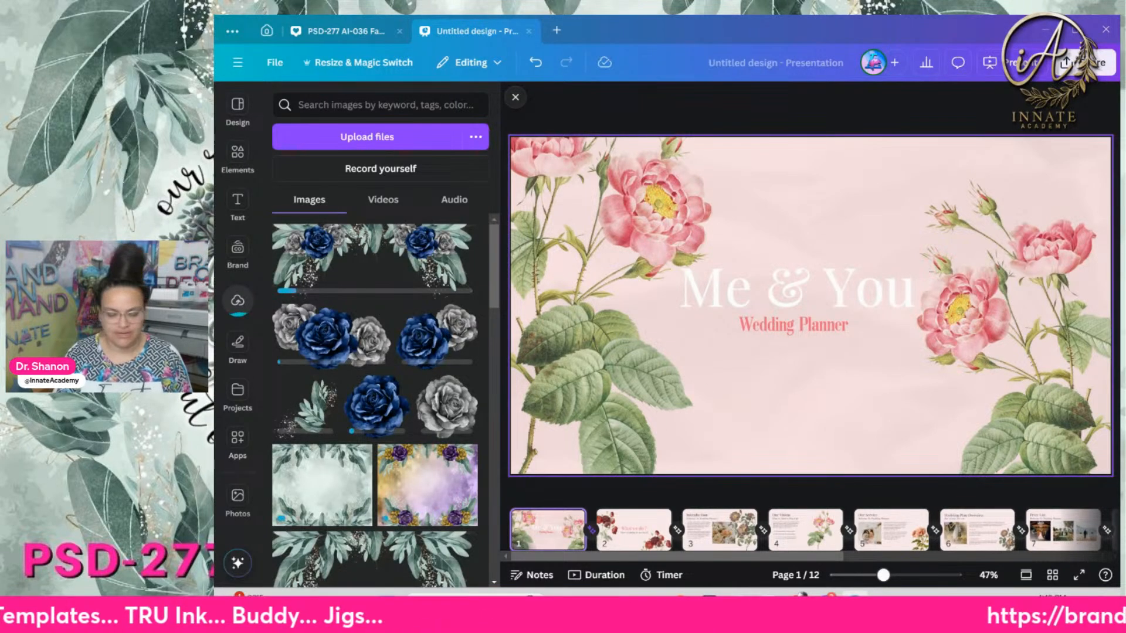
Replace the left pink flowers on the Me & You slide with a navy rose corner at upper-left
left_click_drag(658, 560, 802, 554)
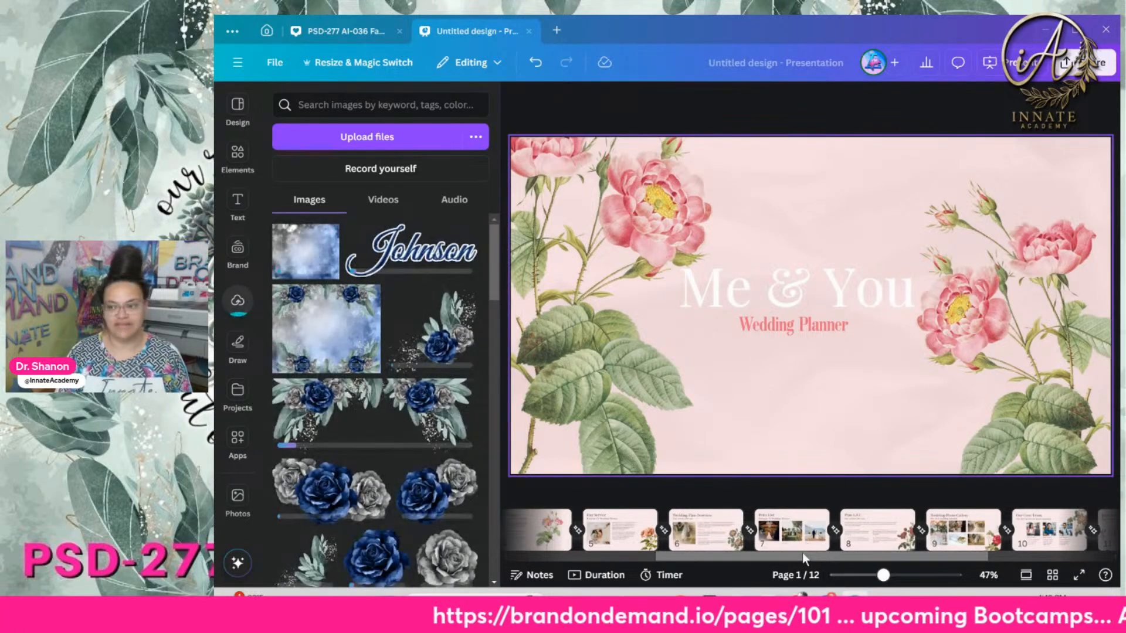
left_click_drag(803, 558, 631, 546)
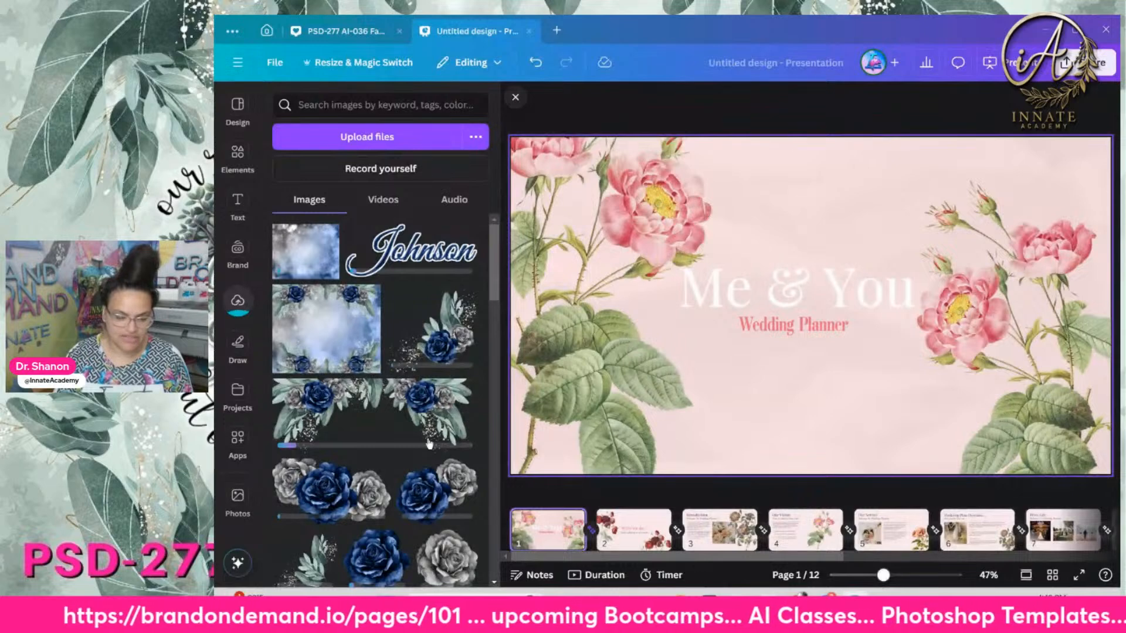
left_click(618, 232)
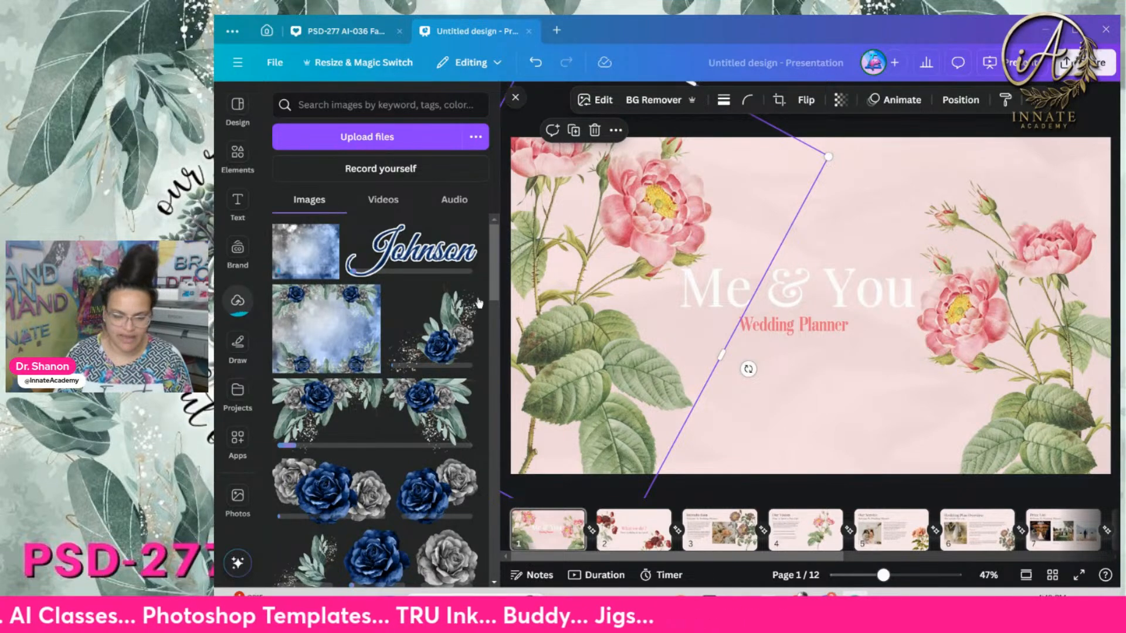
left_click_drag(445, 323, 657, 279)
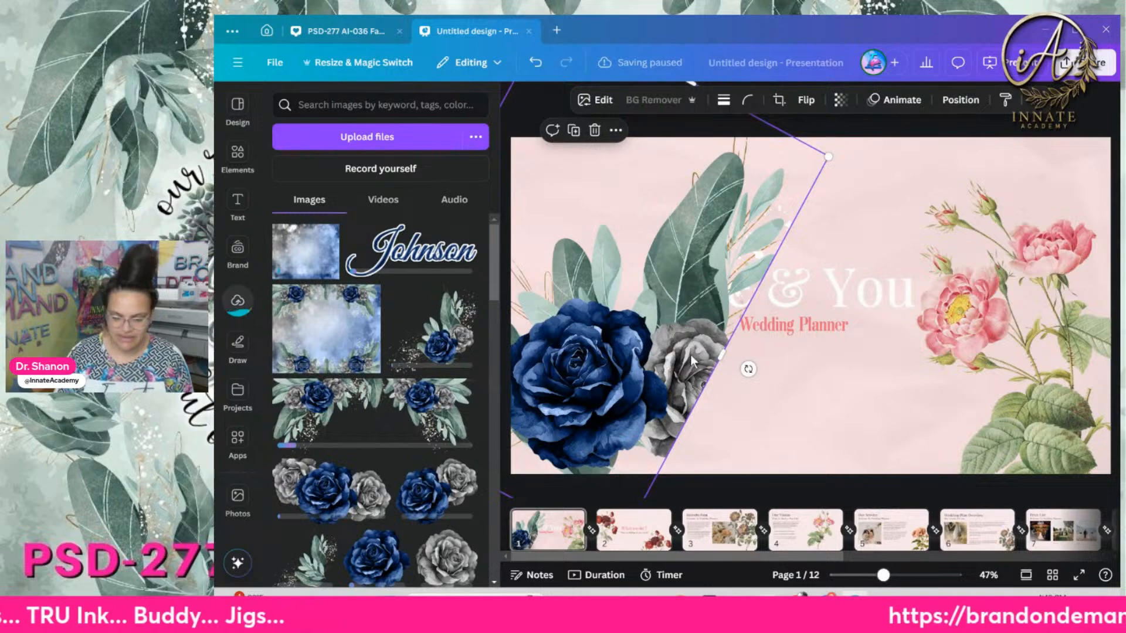
key("Delete")
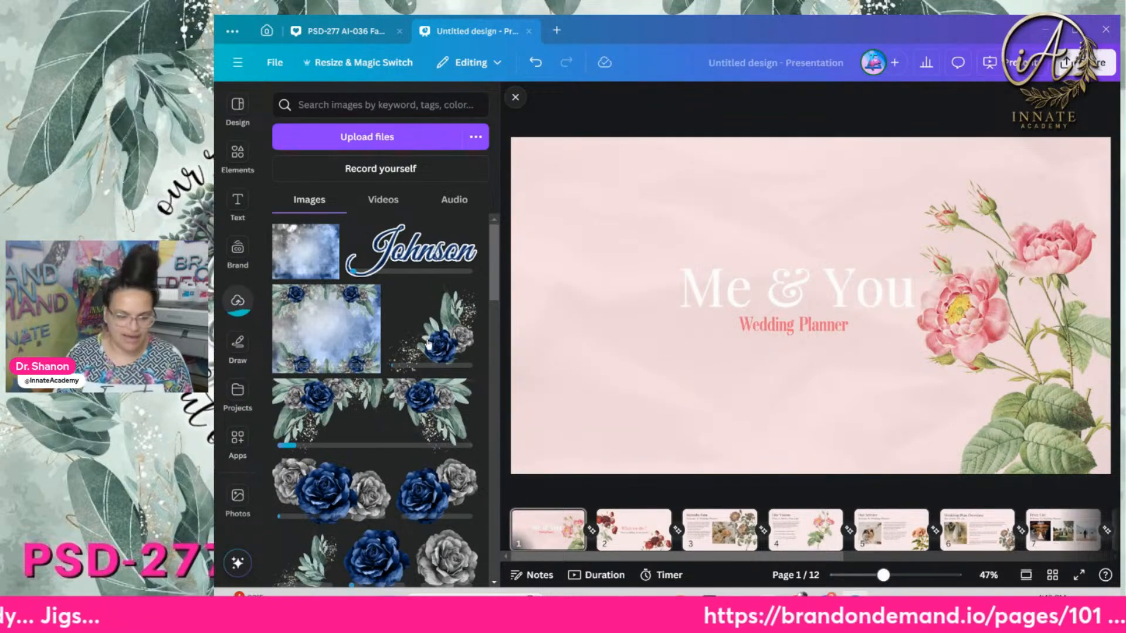
left_click_drag(428, 345, 599, 310)
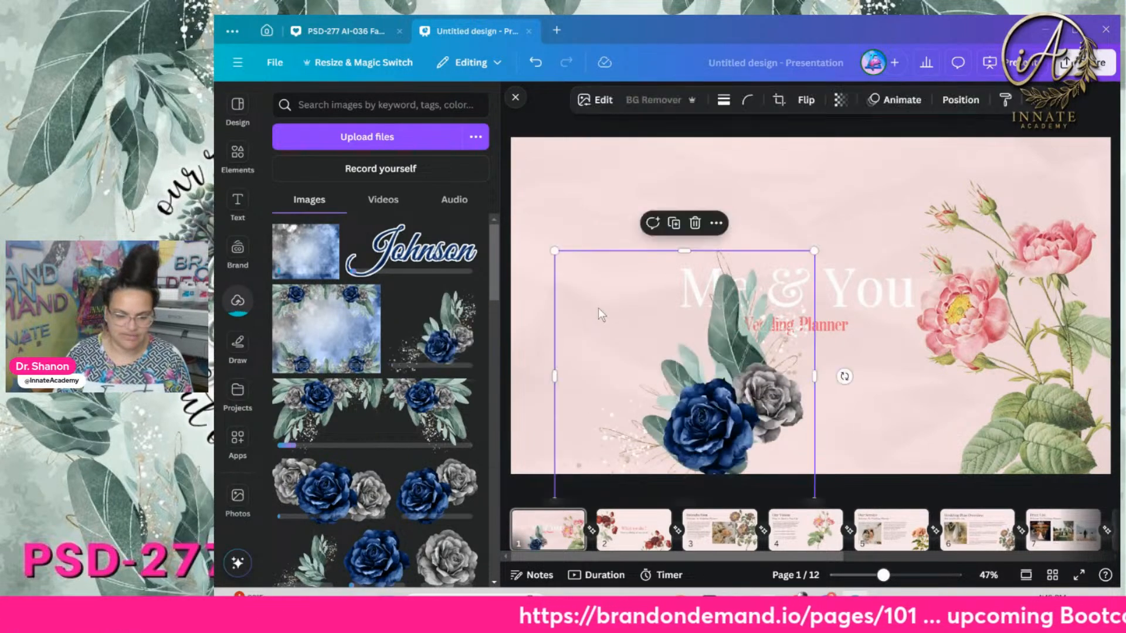
left_click_drag(673, 355, 548, 209)
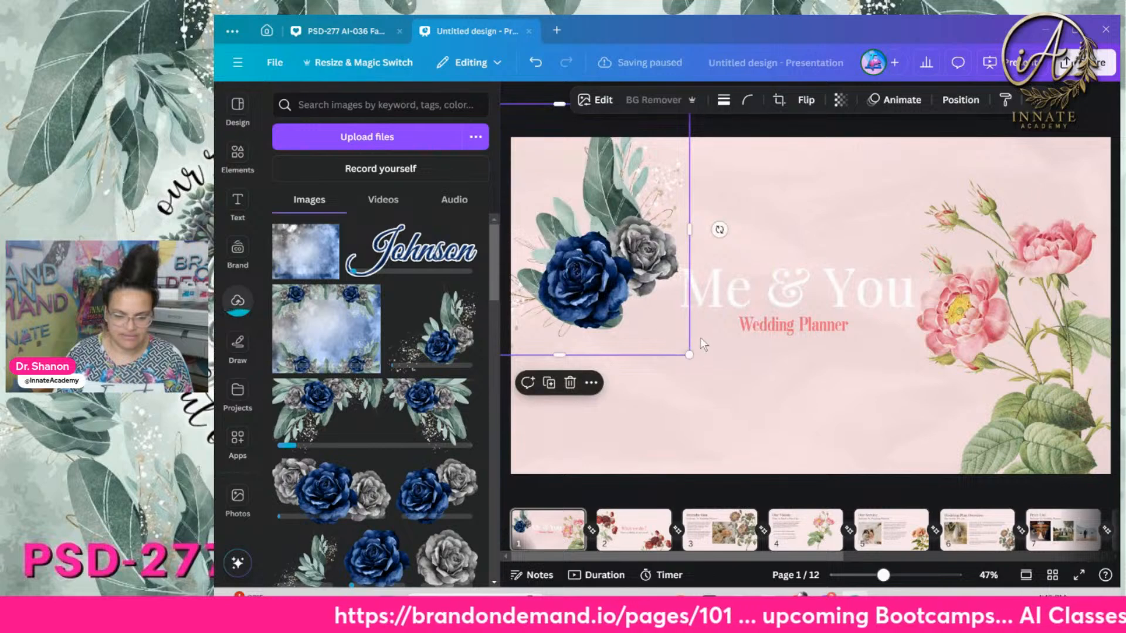
Delete the right pink rose and place an enlarged navy rose corner at lower-right
left_click(1054, 437)
key("Delete")
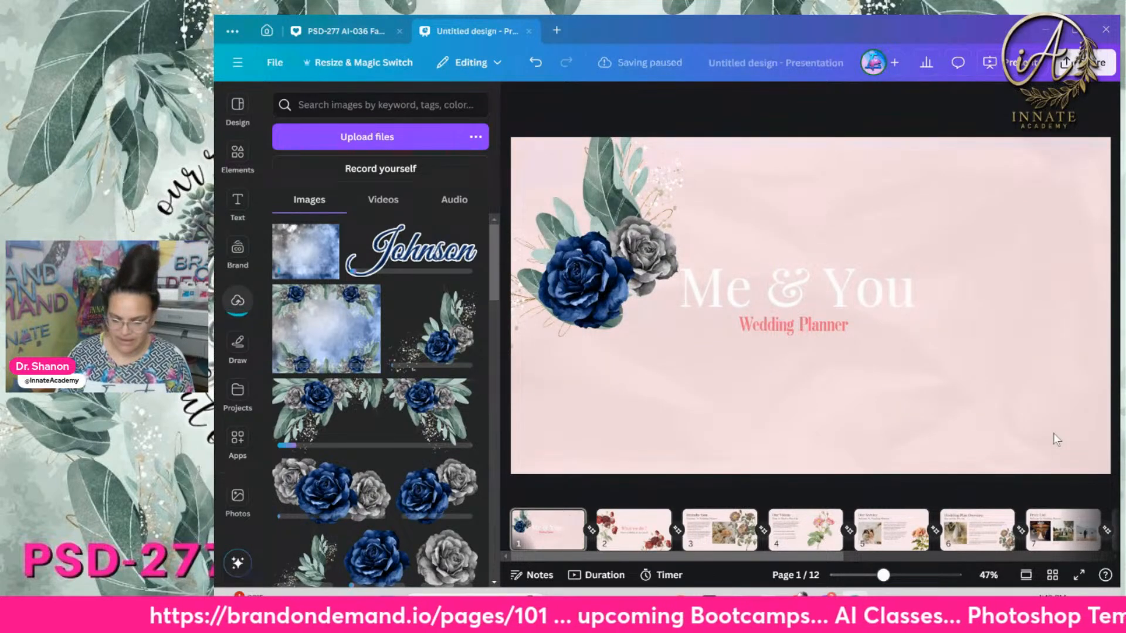
left_click(658, 292)
left_click_drag(658, 292, 1043, 410)
left_click_drag(867, 252, 806, 197)
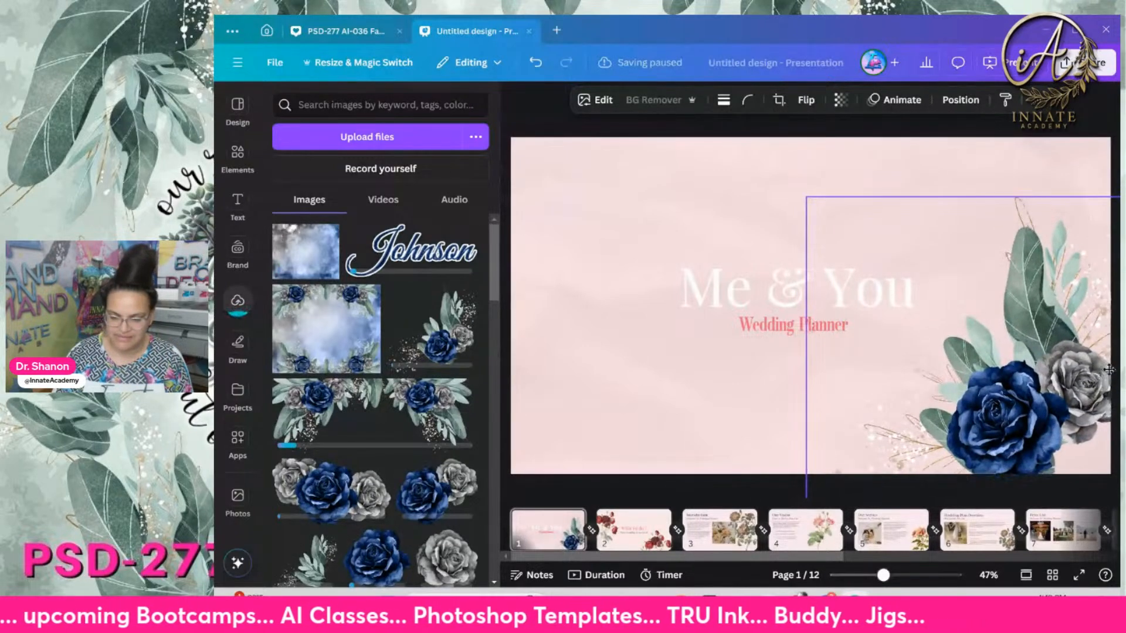
left_click(688, 419)
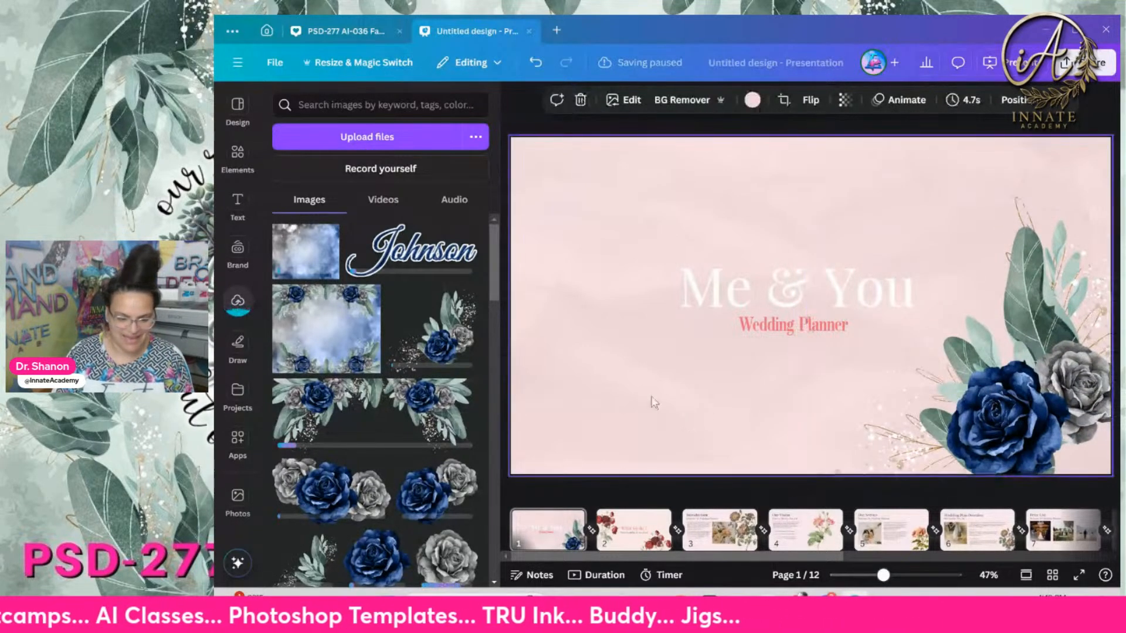
Add the rose garland across the slide's top and shrink the bottom-right rose corner
left_click(428, 408)
left_click_drag(954, 286, 865, 183)
left_click_drag(955, 288, 919, 434)
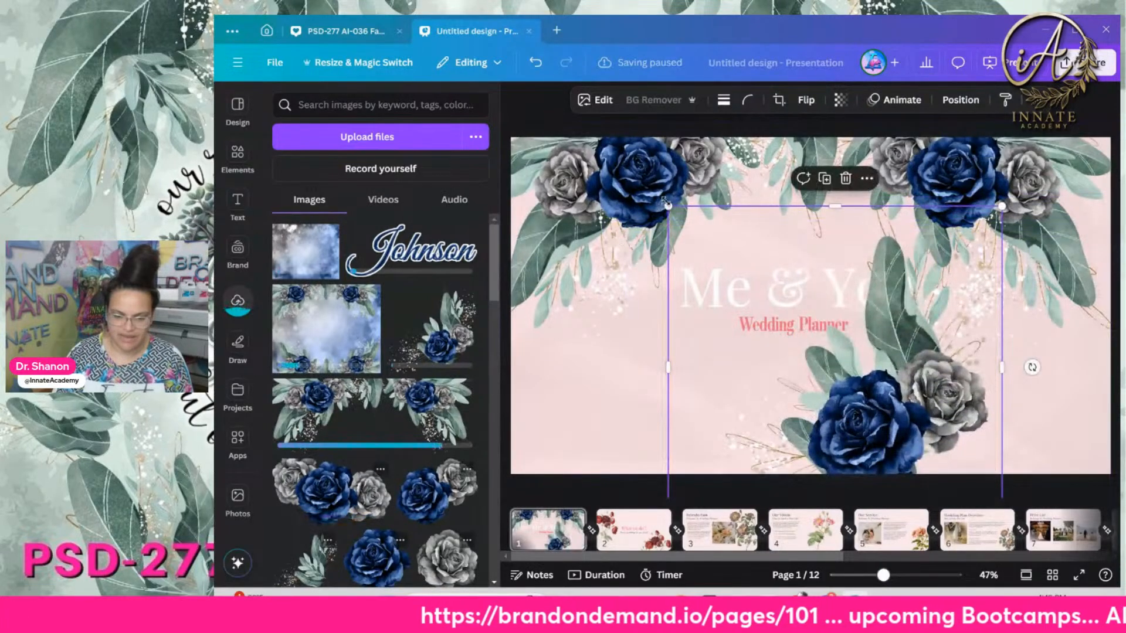
key("ctrl+z")
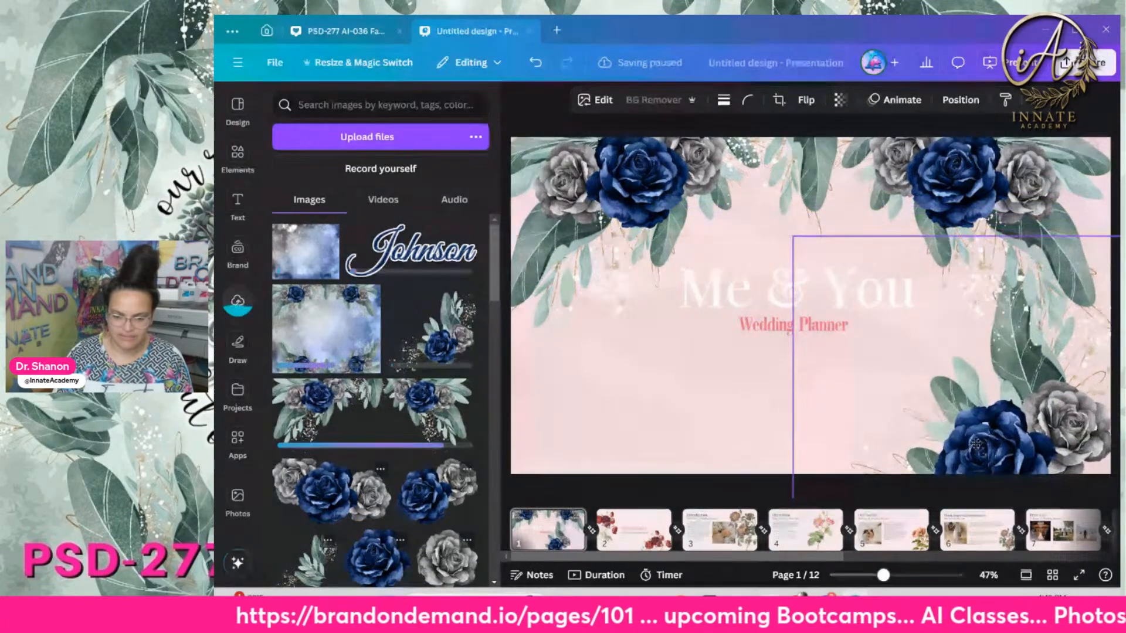
left_click_drag(782, 237, 940, 385)
Settle the smaller rose into the bottom-right corner and select the slide background
left_click_drag(1045, 437, 1062, 378)
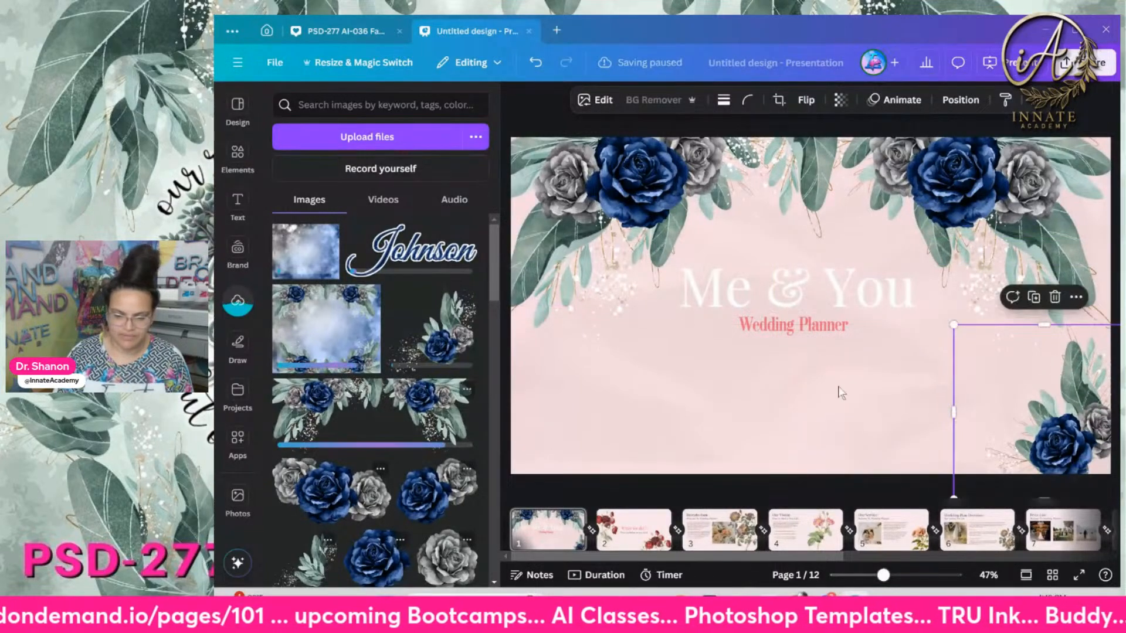
left_click(842, 389)
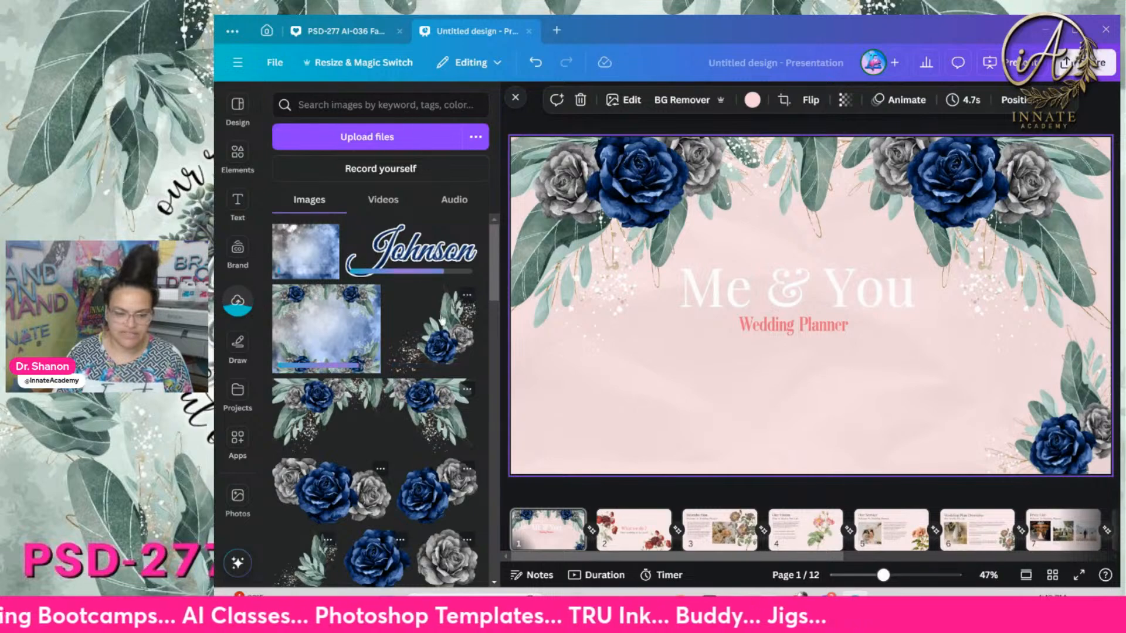
left_click(588, 487)
left_click(596, 451)
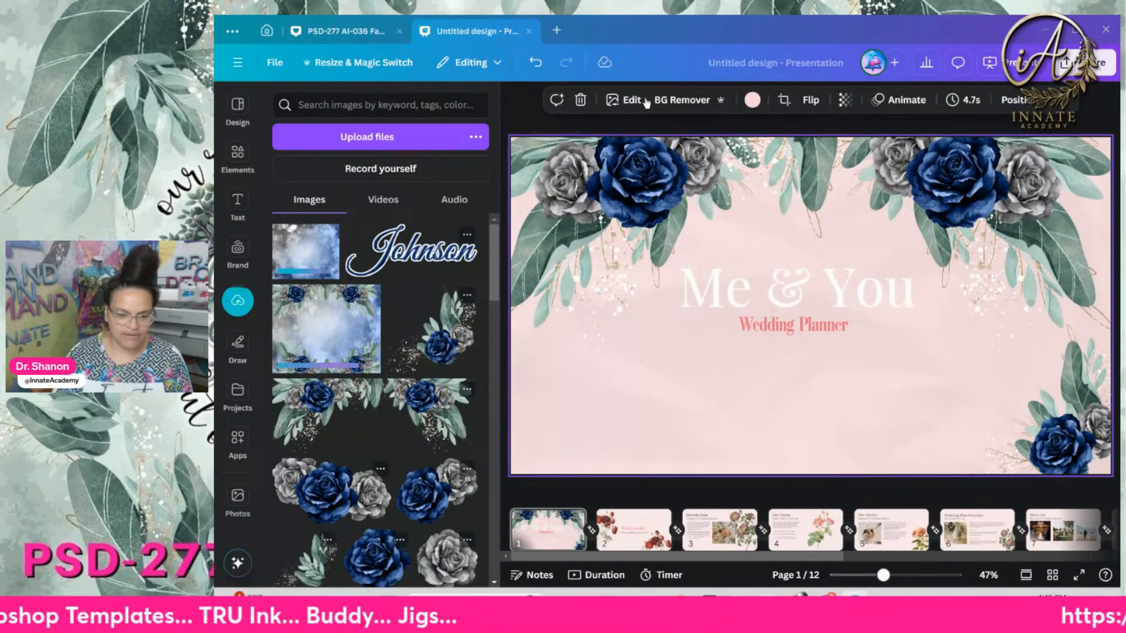
Change the Me & You slide background from pink to a light grey
left_click(753, 100)
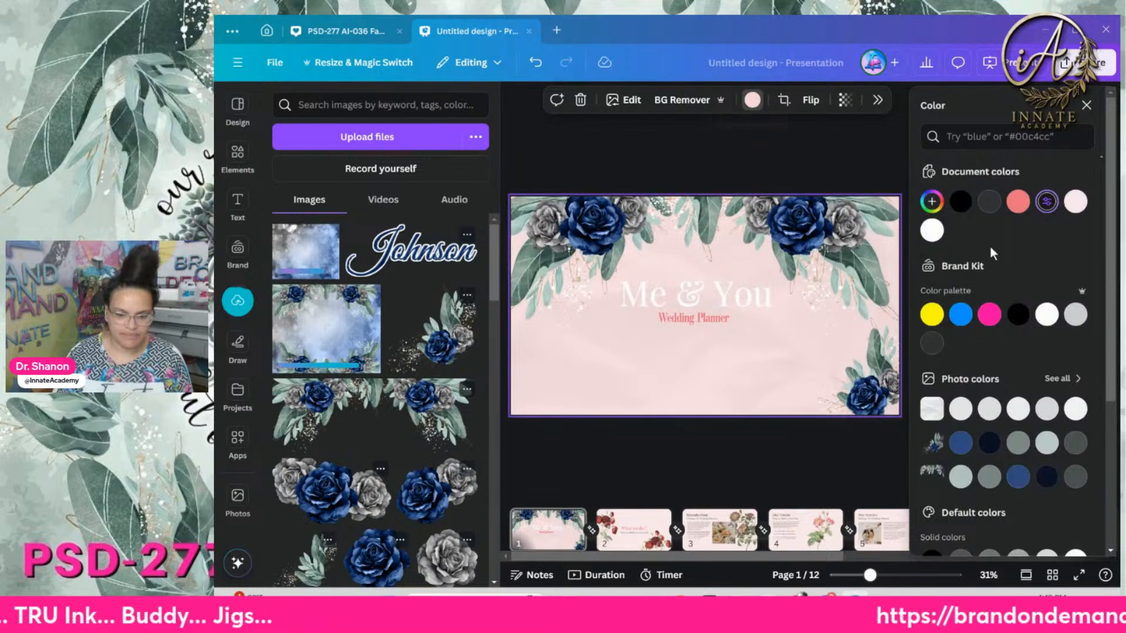
left_click(961, 443)
left_click(960, 477)
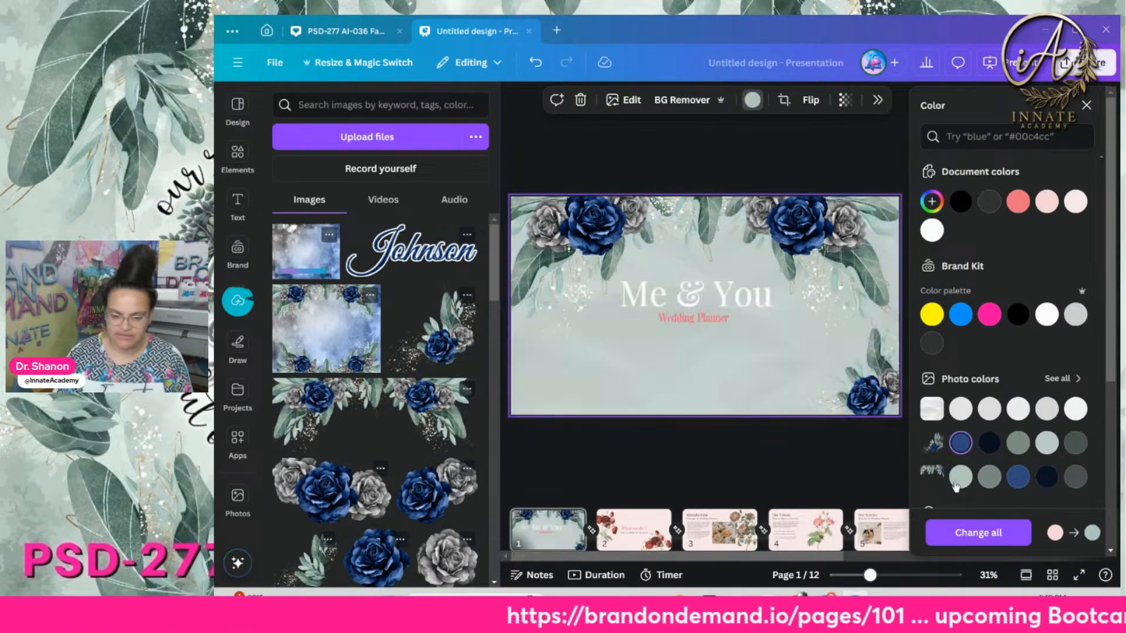
left_click(1075, 443)
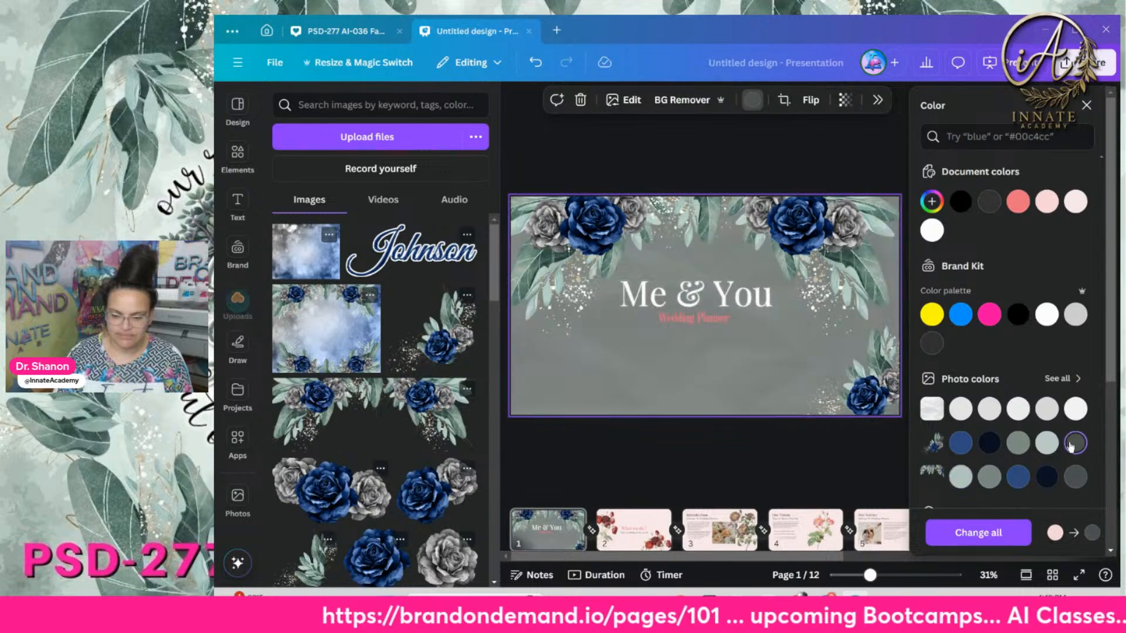
left_click(959, 410)
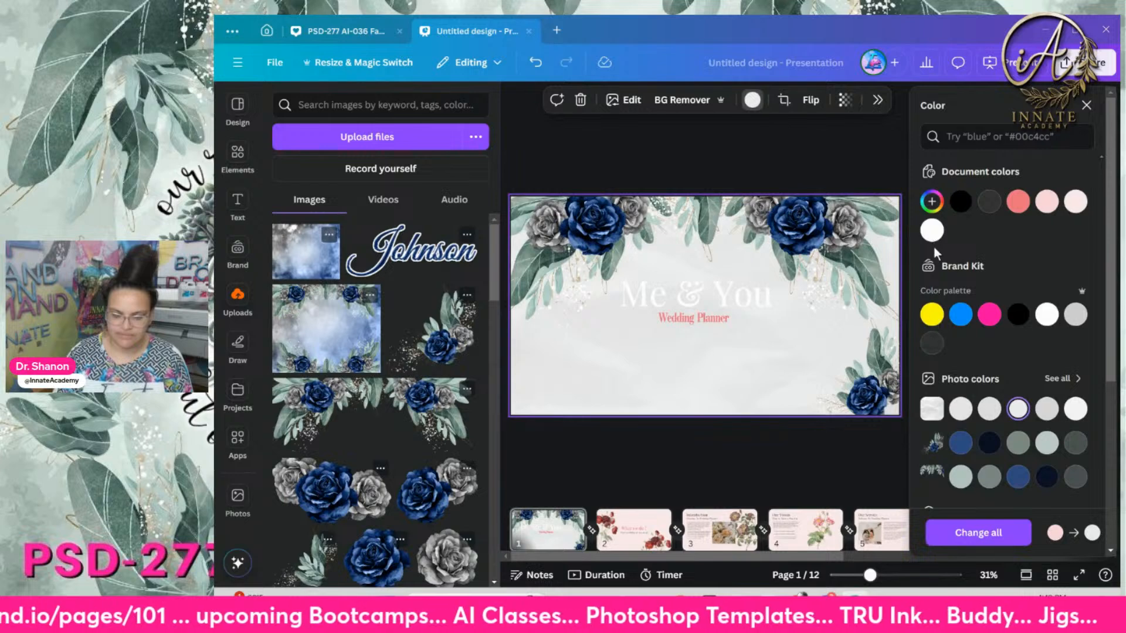
left_click(1047, 410)
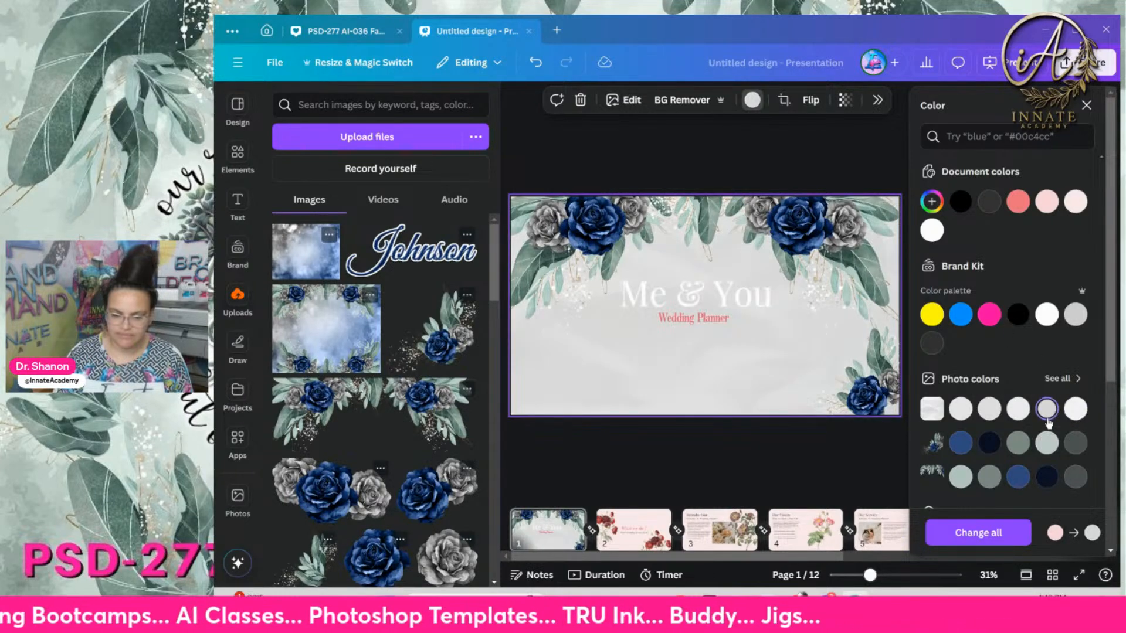
left_click(707, 451)
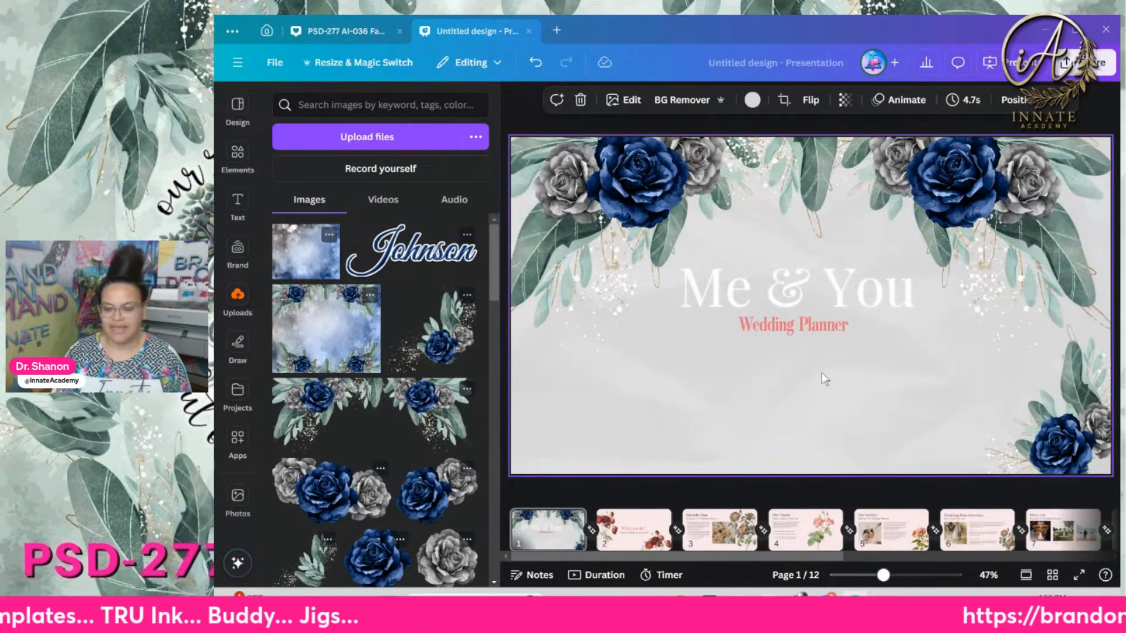
scroll(288, 360, "down", 10)
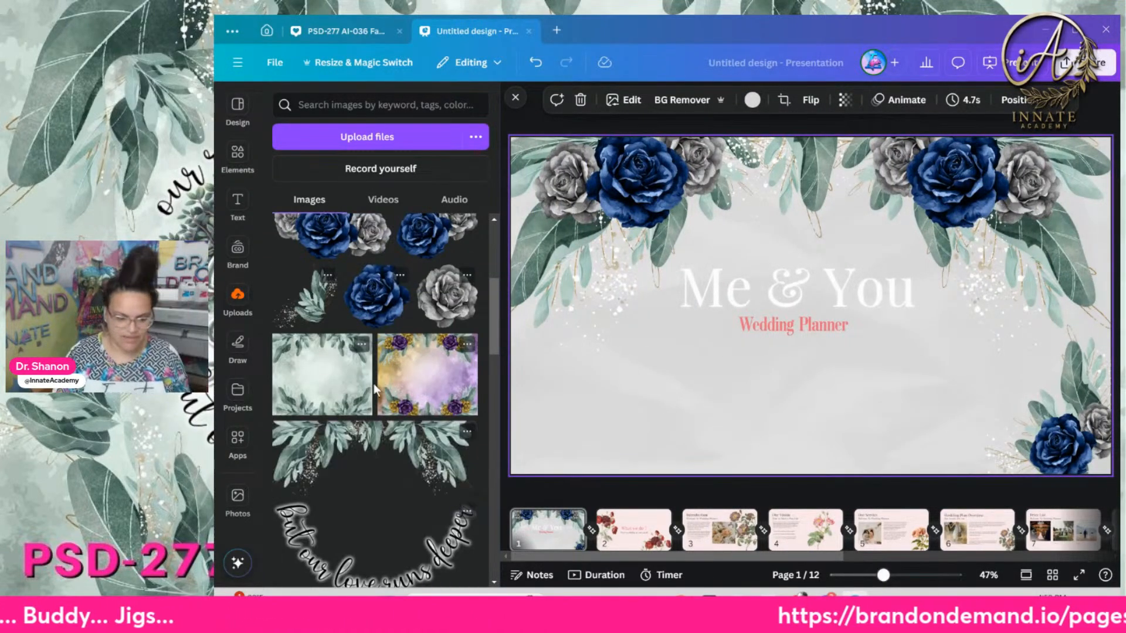
Drop the Johnson Family Reunion design onto slide 1, enlarge it and centre it horizontally
scroll(371, 377, "down", 5)
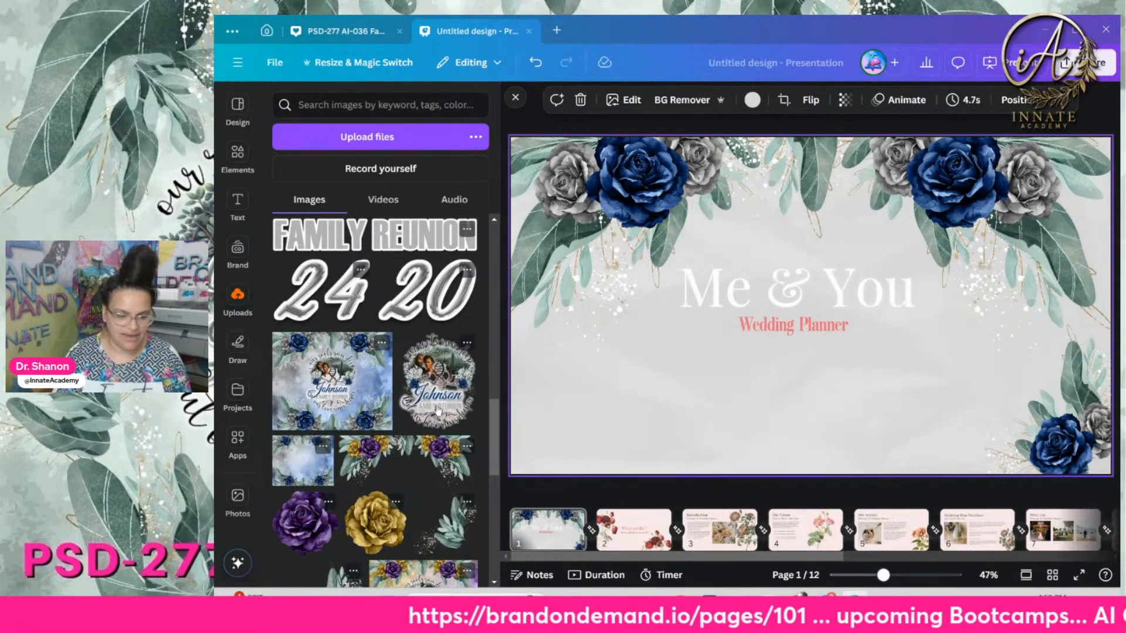
left_click_drag(434, 401, 623, 374)
left_click_drag(716, 381, 649, 303)
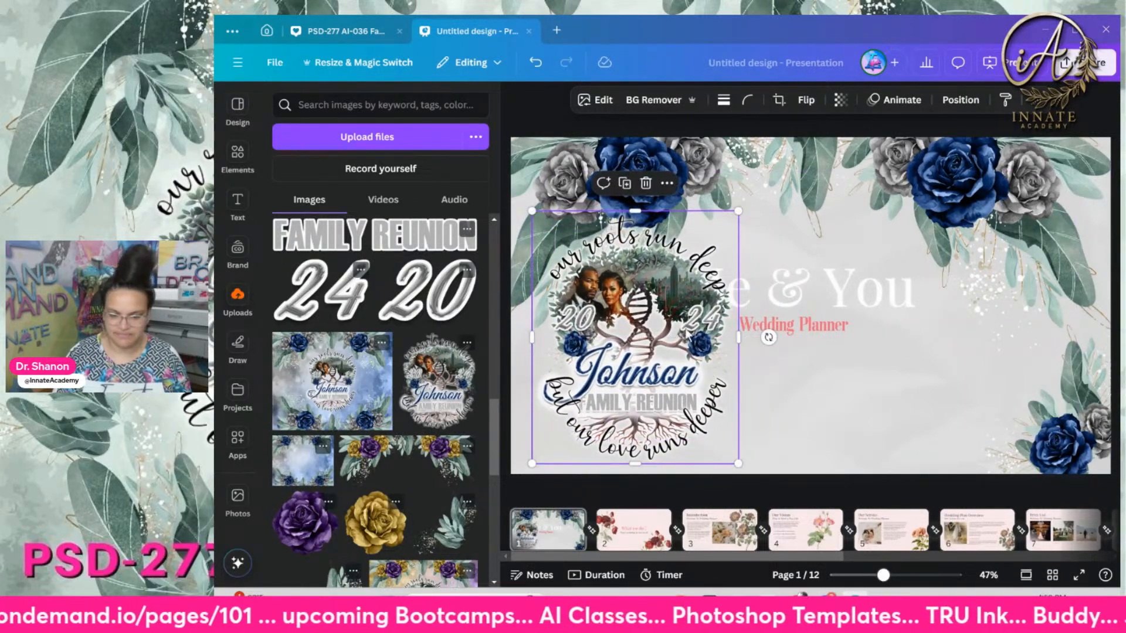
left_click_drag(639, 465, 642, 496)
key("ctrl+z")
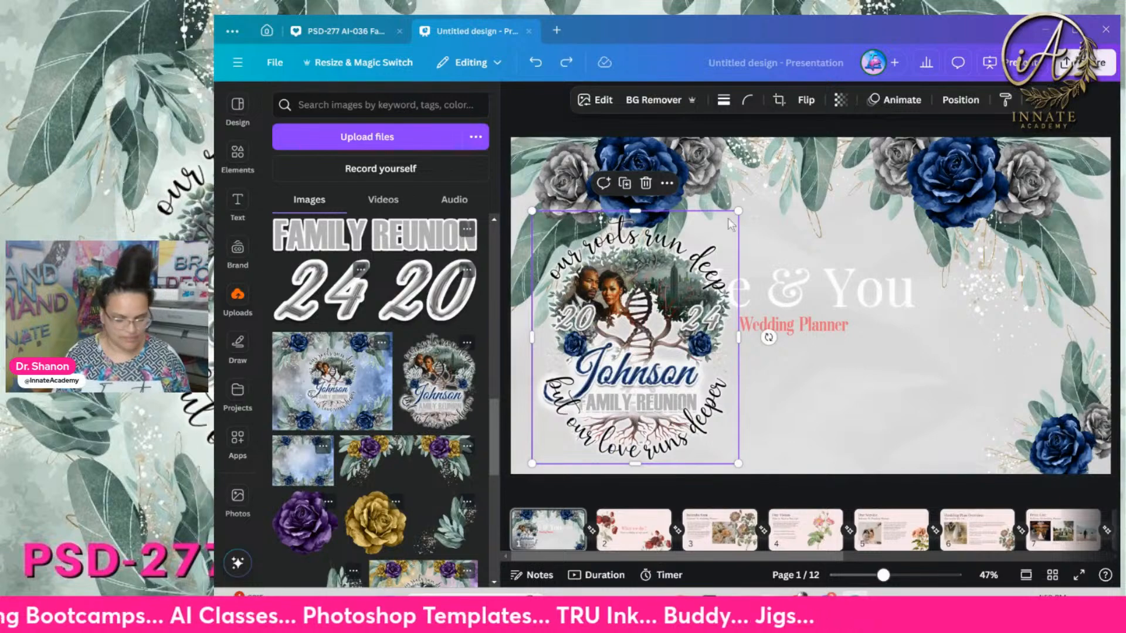
left_click_drag(738, 211, 997, 153)
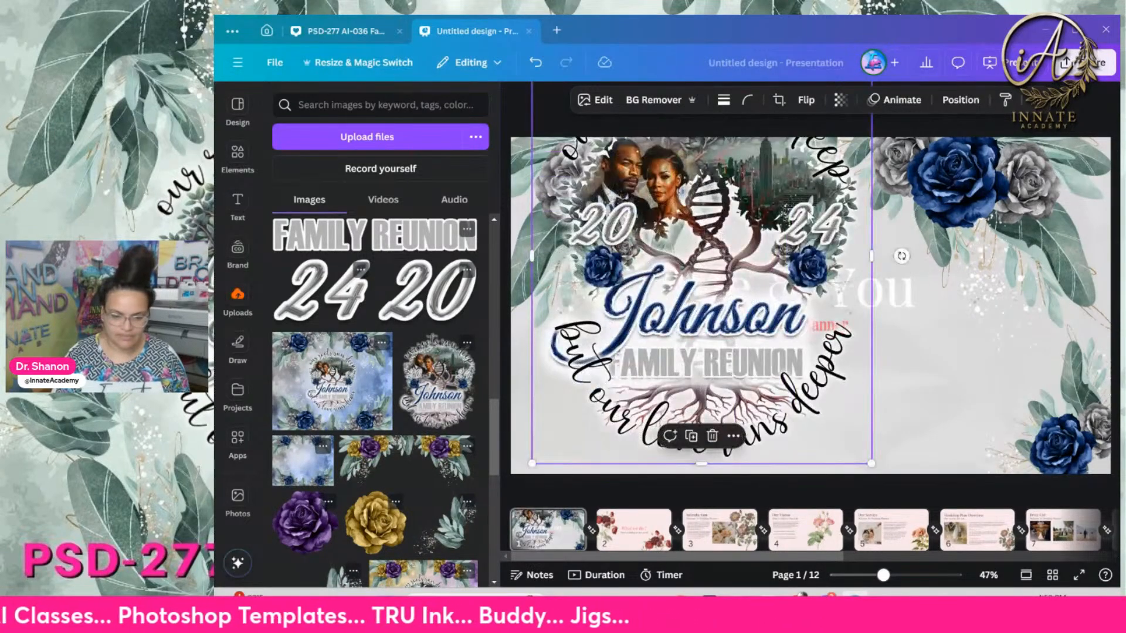
left_click_drag(818, 182, 779, 384)
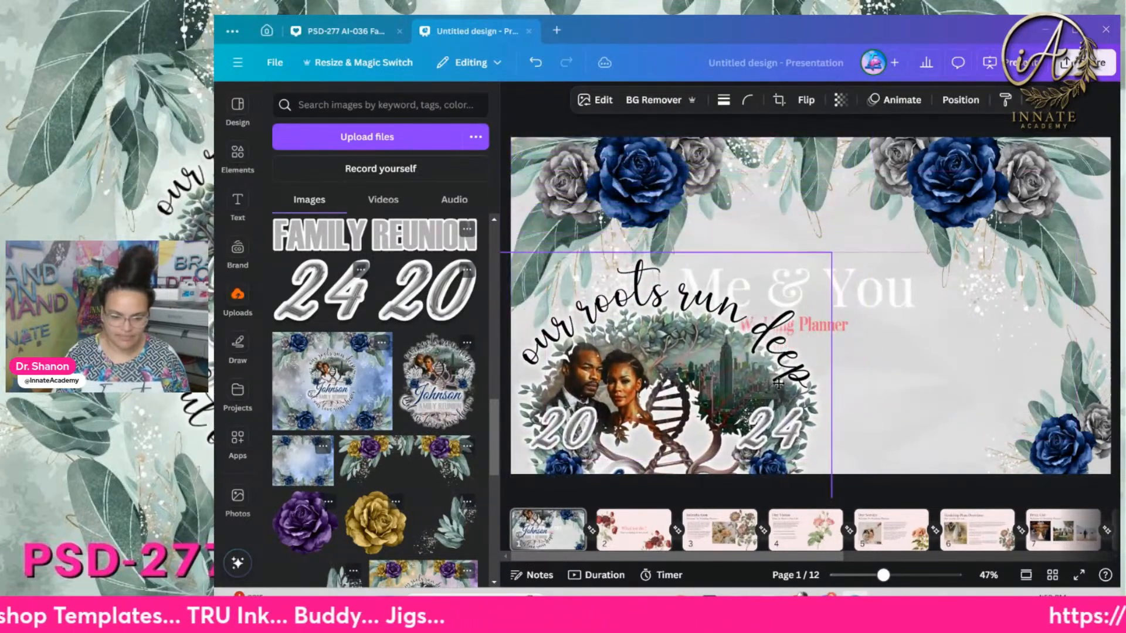
left_click_drag(684, 382, 814, 271)
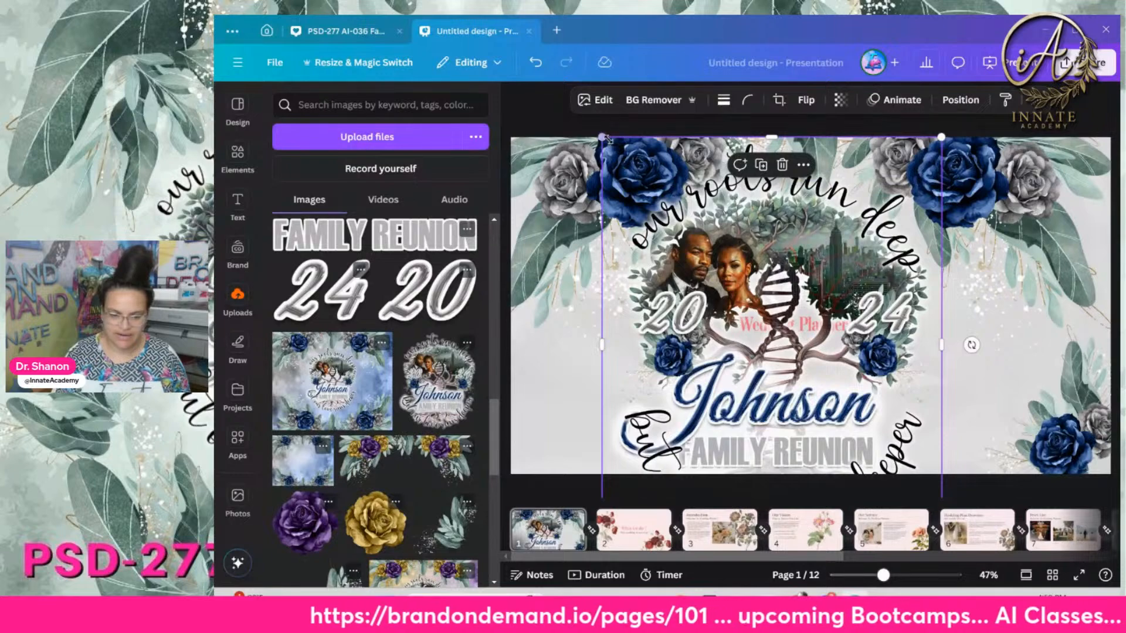
Fine-tune the Johnson image so it fills the slide height and sits centred
left_click_drag(611, 141, 645, 190)
mouse_move(785, 332)
left_mouse_down()
mouse_move(780, 298)
mouse_move(780, 312)
left_mouse_up()
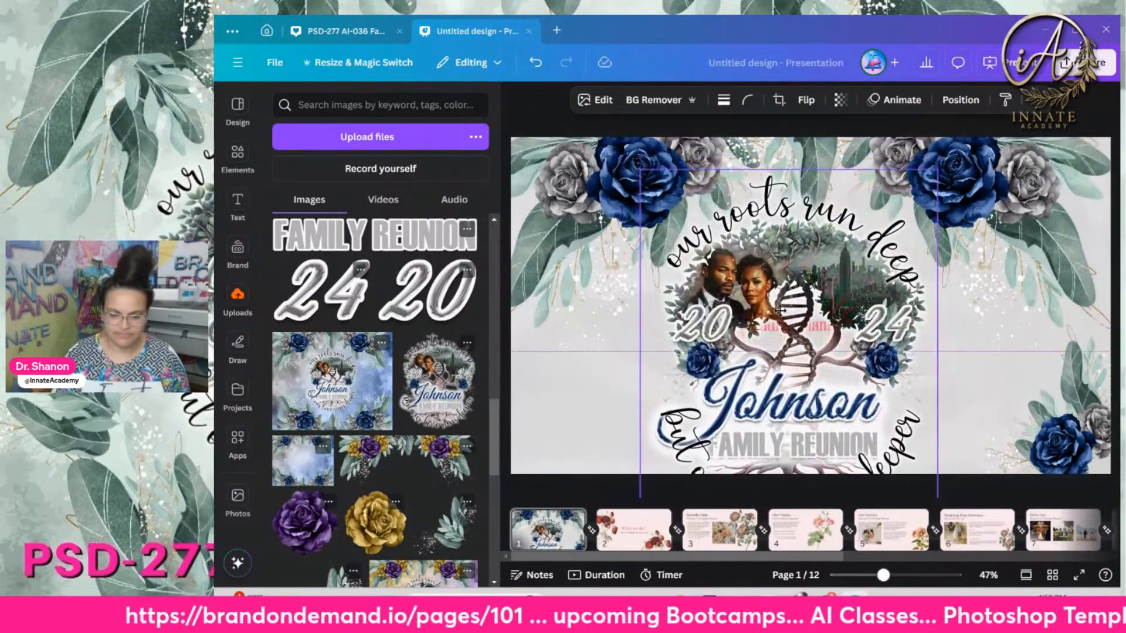
left_click(638, 162)
left_click(779, 420)
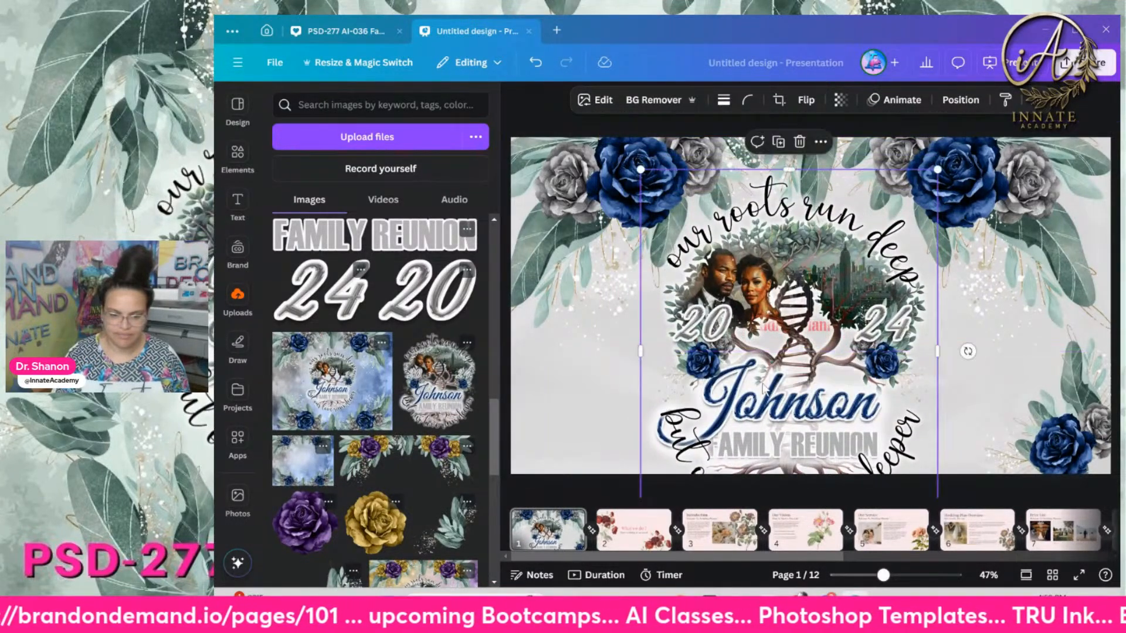
left_click_drag(639, 169, 757, 311)
left_click_drag(853, 401, 791, 277)
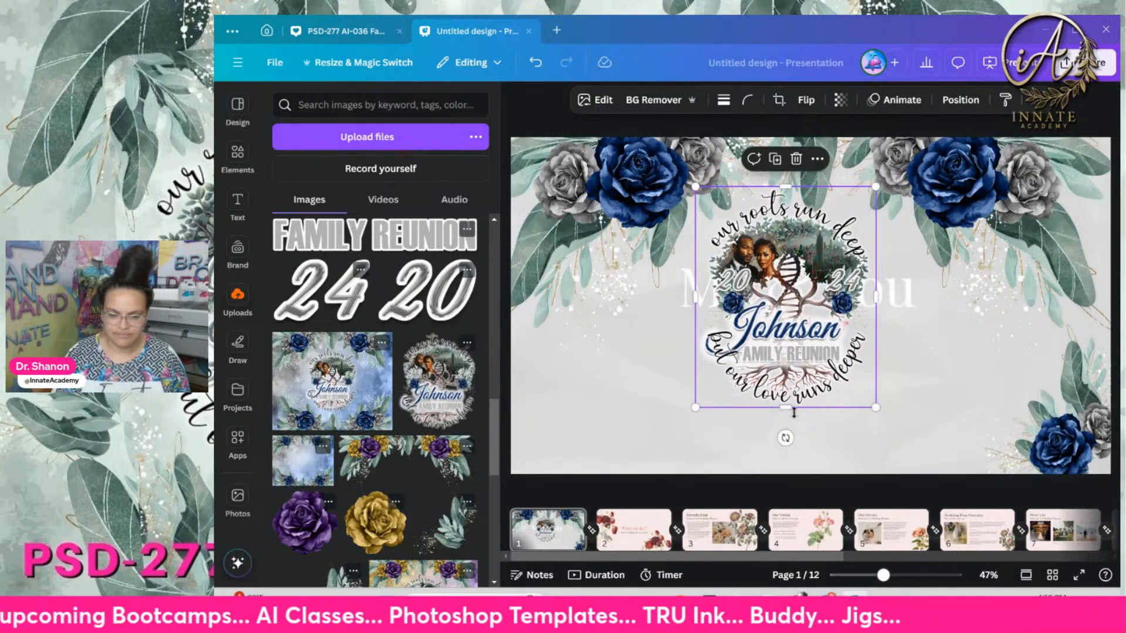
left_click_drag(875, 407, 926, 469)
left_click_drag(701, 478, 662, 488)
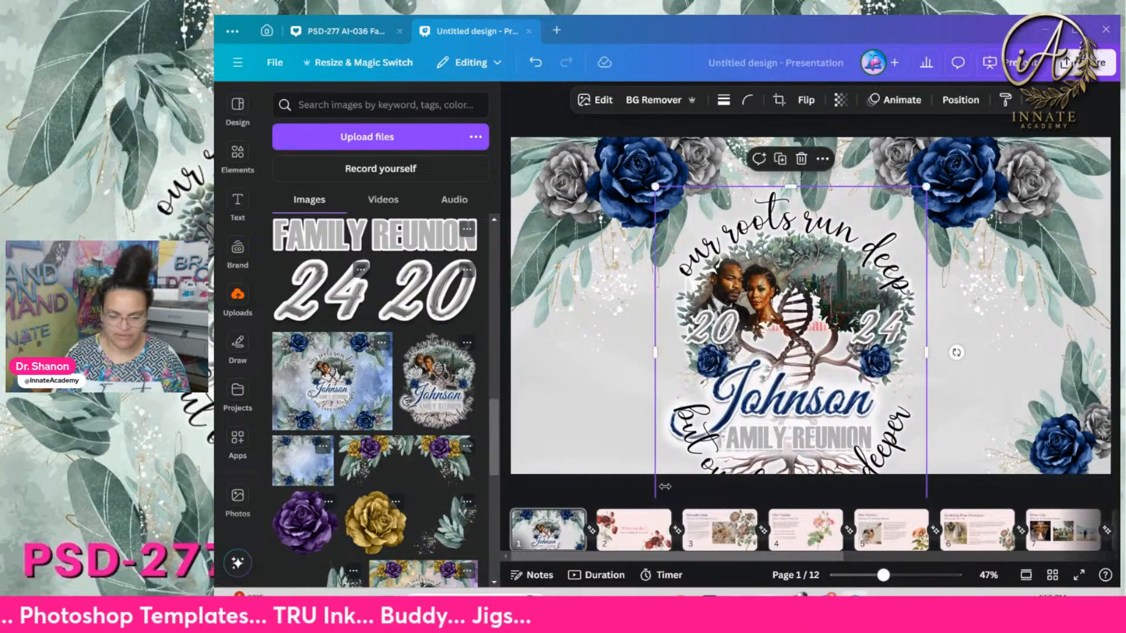
left_click_drag(791, 437, 788, 395)
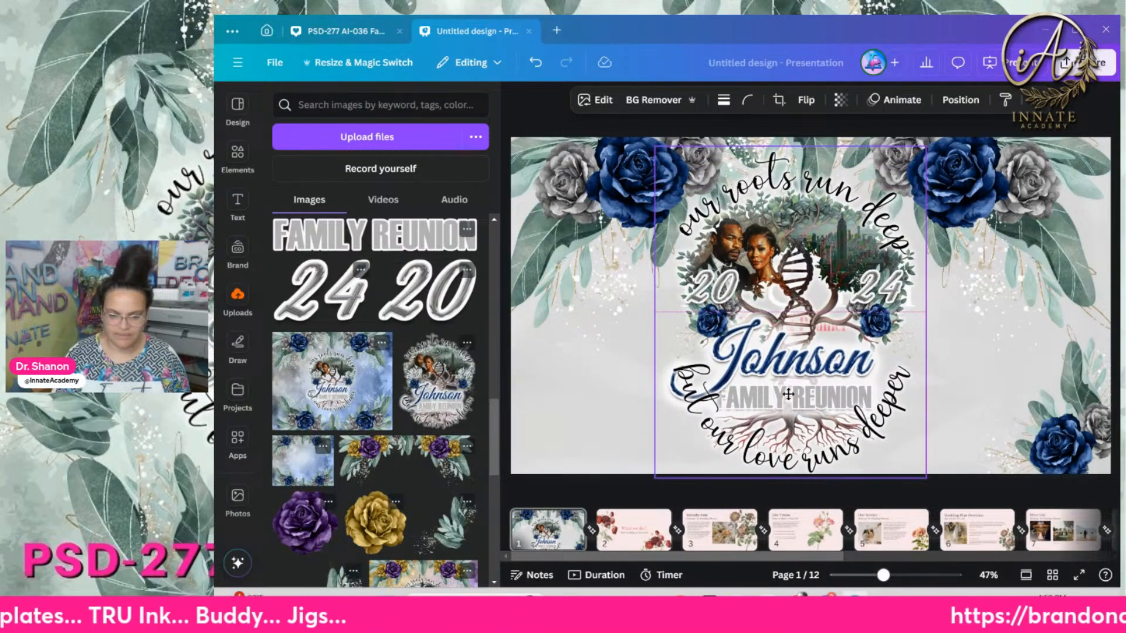
left_click(628, 396)
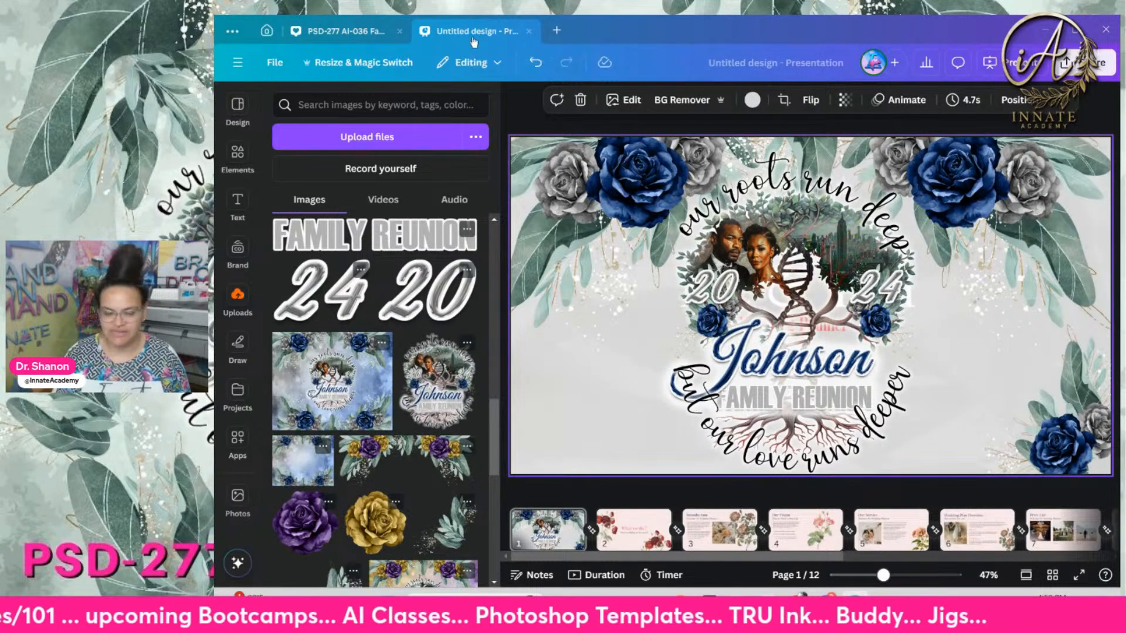
left_click(645, 534)
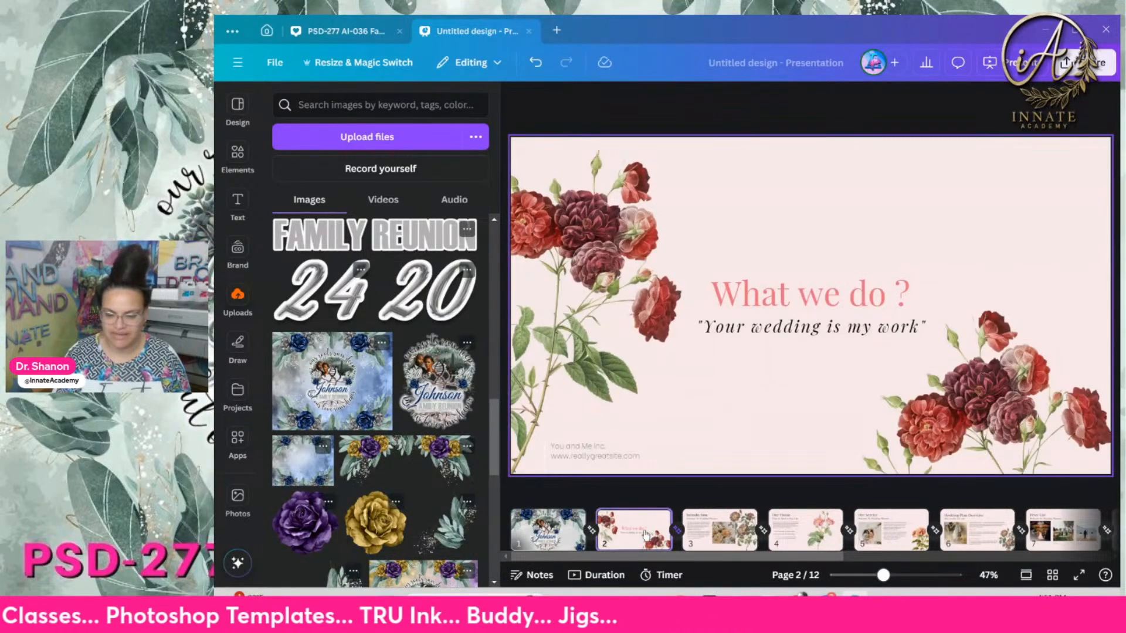
On the Our Vision slide, add the navy rose bouquet and delete the pink rose
left_click(808, 546)
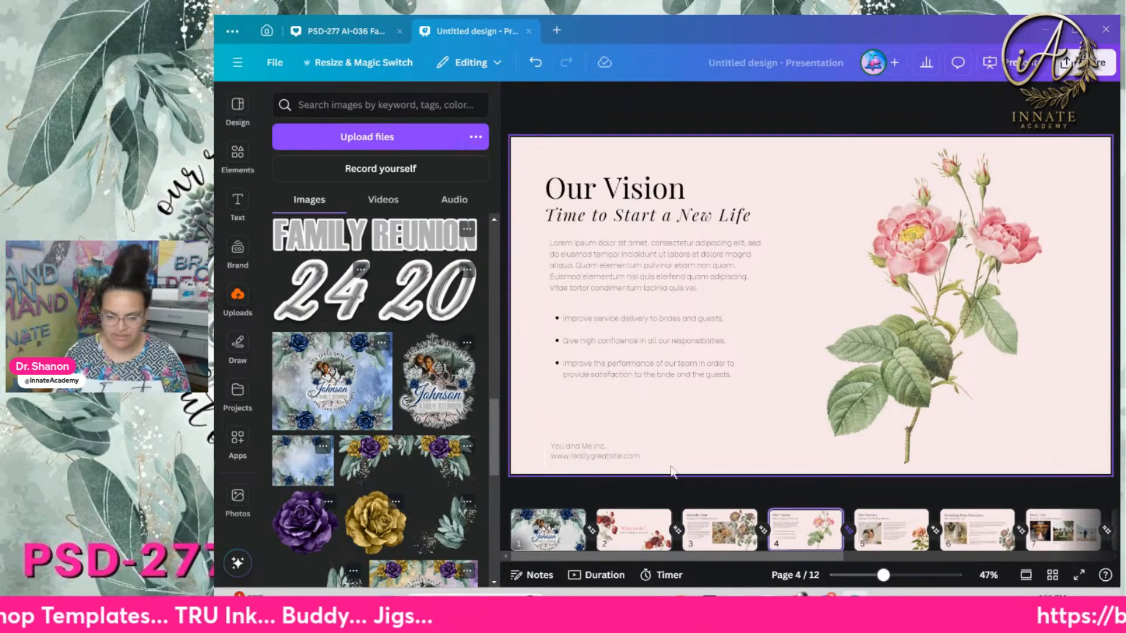
scroll(386, 411, "up", 10)
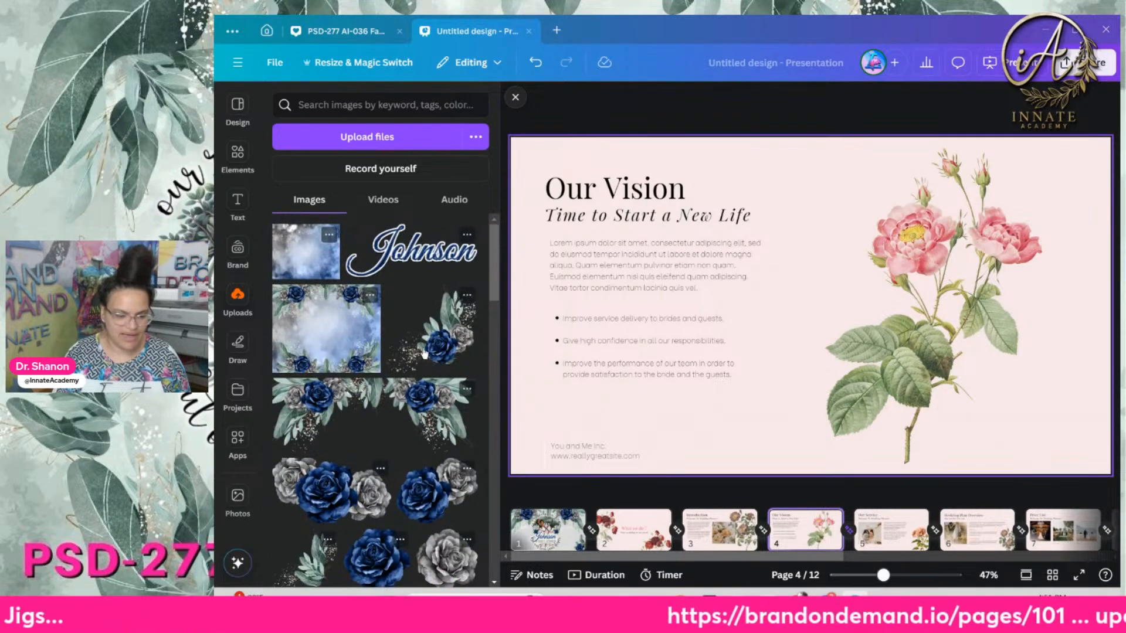
left_click_drag(424, 351, 686, 334)
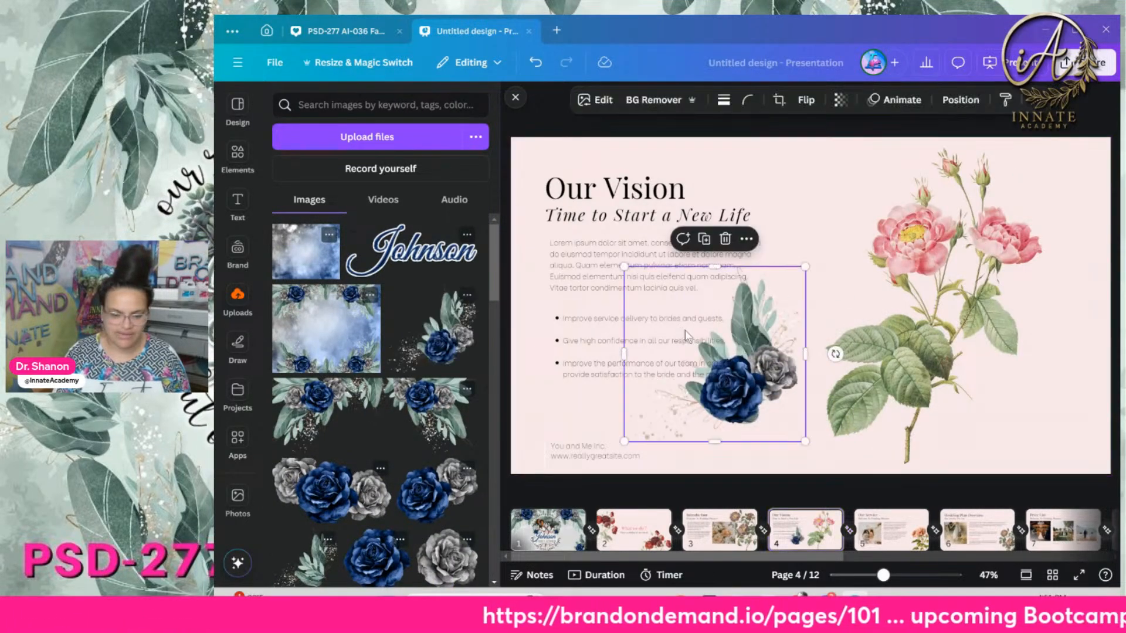
left_click(903, 359)
key("Delete")
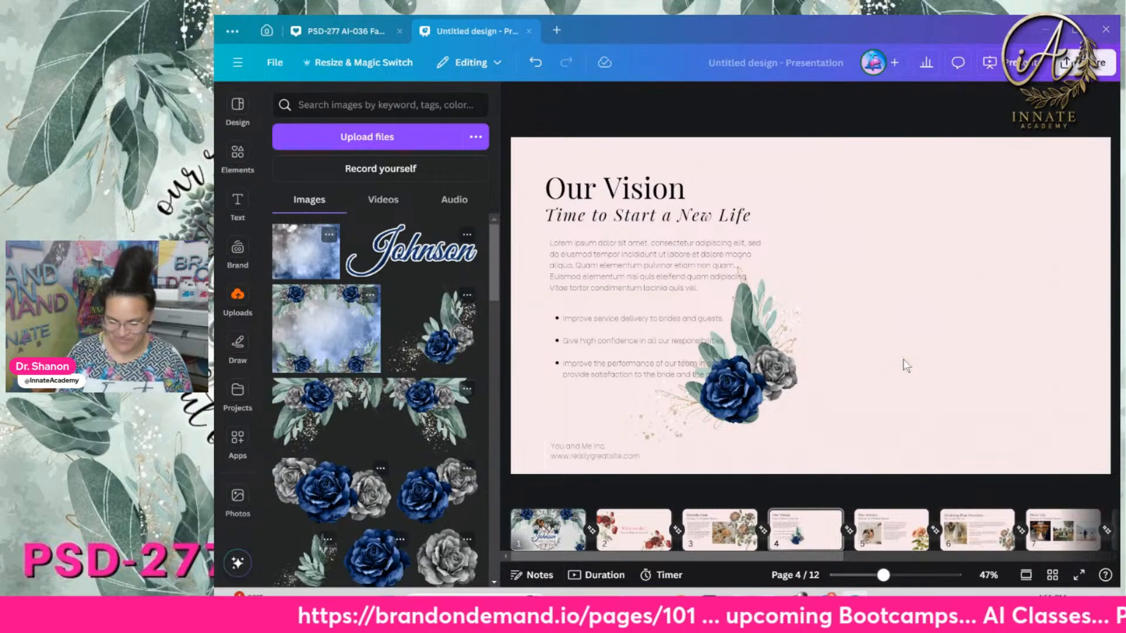
Enlarge the navy bouquet at the slide's right, then return to Photoshop
left_click_drag(732, 404, 1002, 255)
left_click_drag(872, 307, 722, 452)
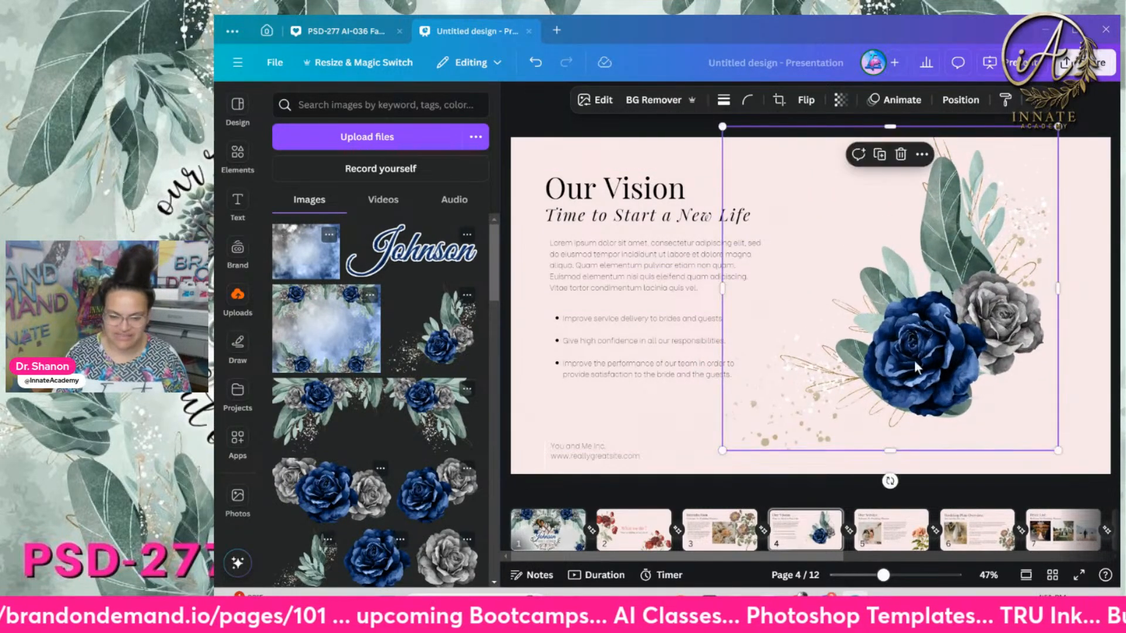
left_click_drag(937, 322, 956, 338)
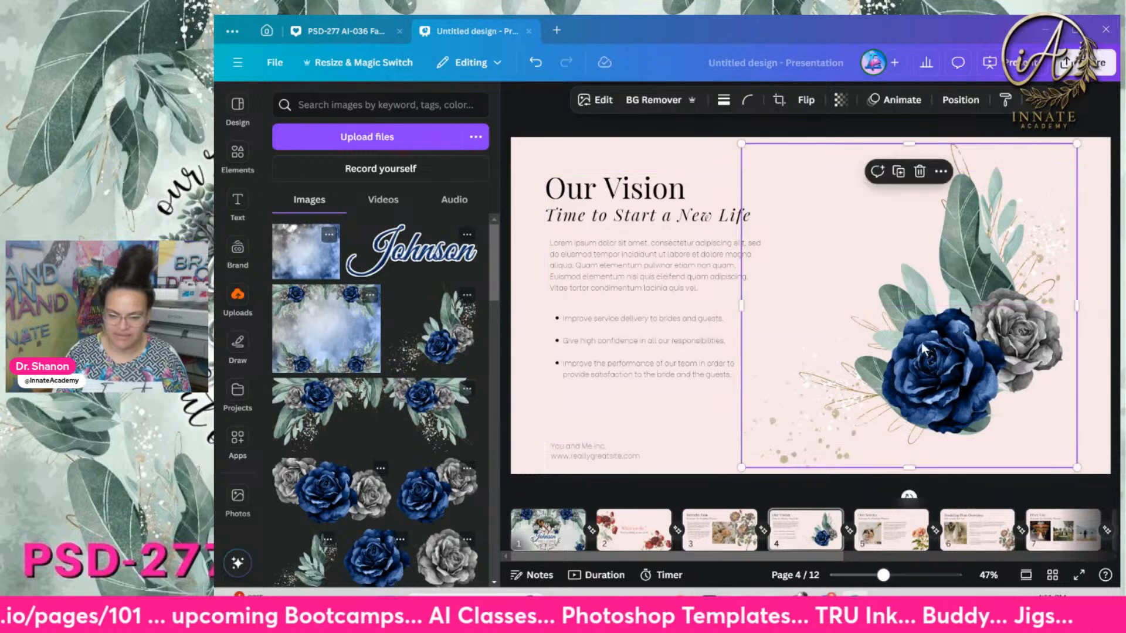
left_click(700, 430)
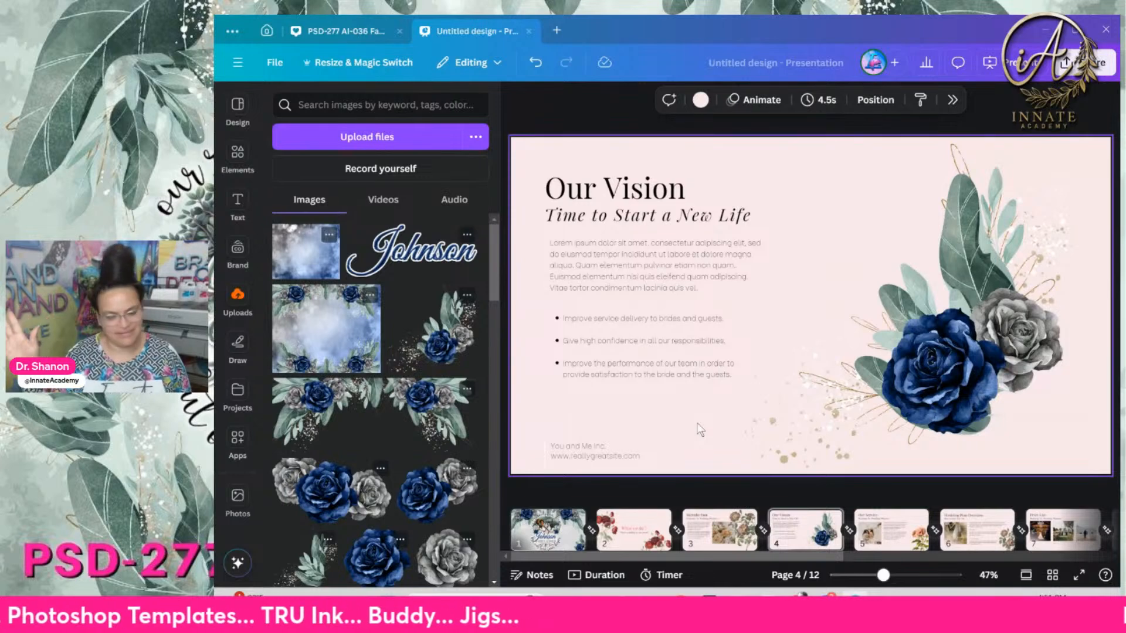
left_click(888, 546)
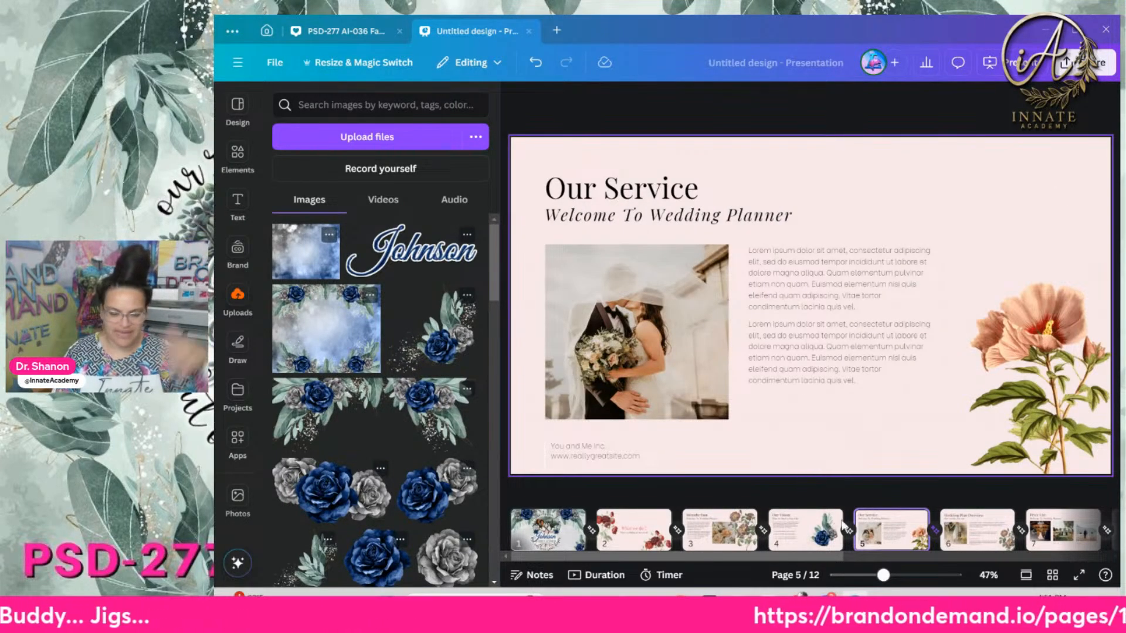
left_click(1110, 27)
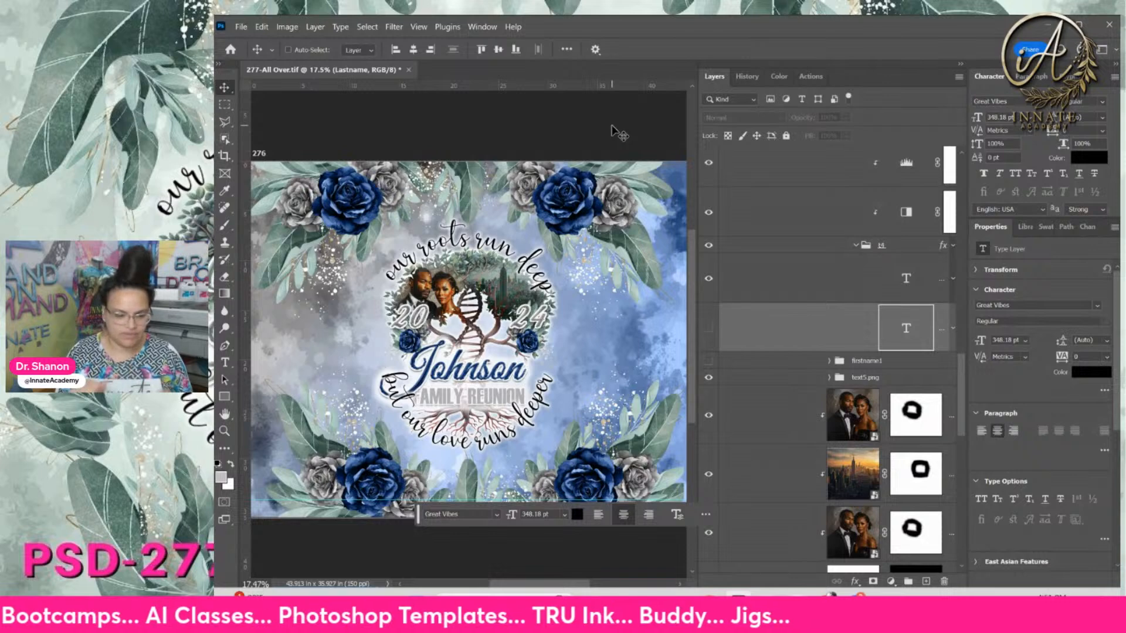
Touch up the curved 'our roots run deep' text and zoom the design to 33.33%
left_click(703, 200)
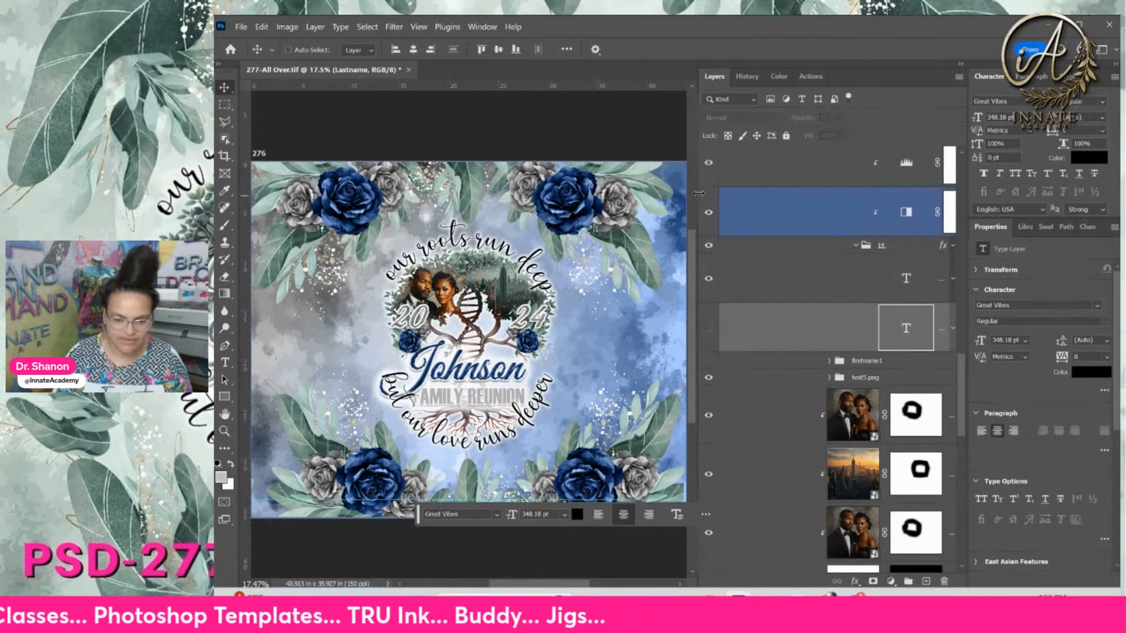
left_click_drag(699, 193, 755, 207)
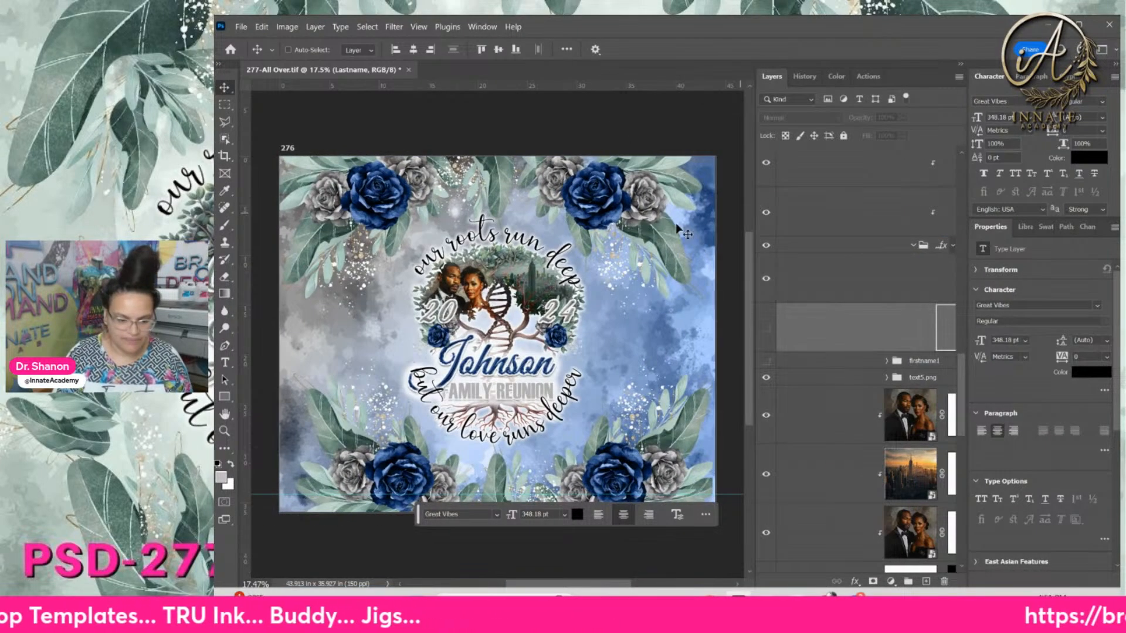
double_click(530, 243)
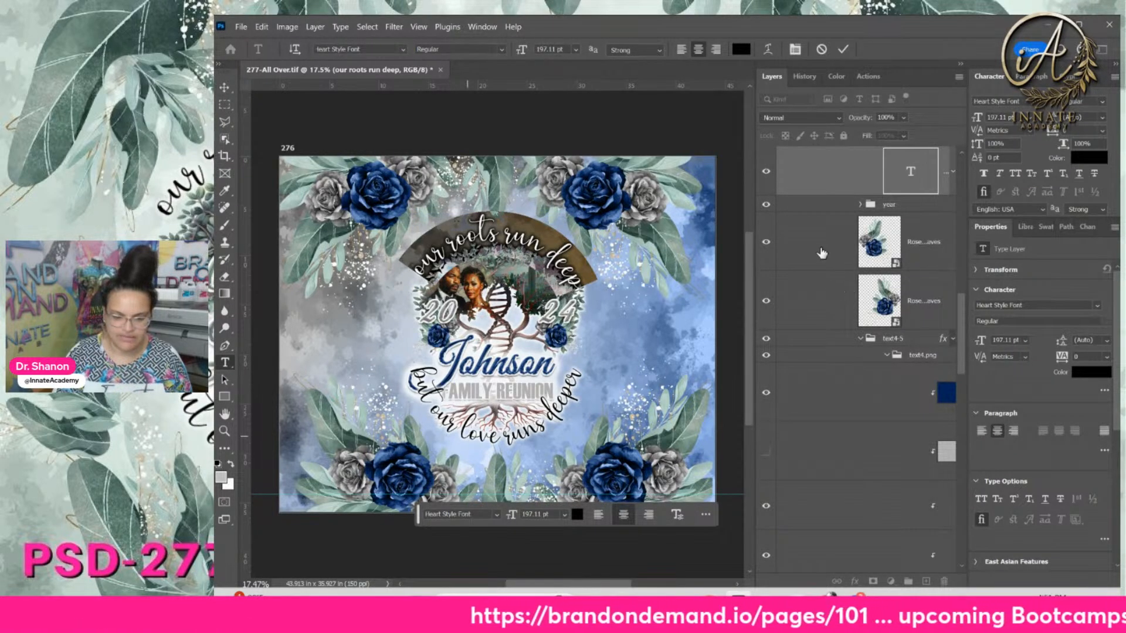
left_click(818, 193)
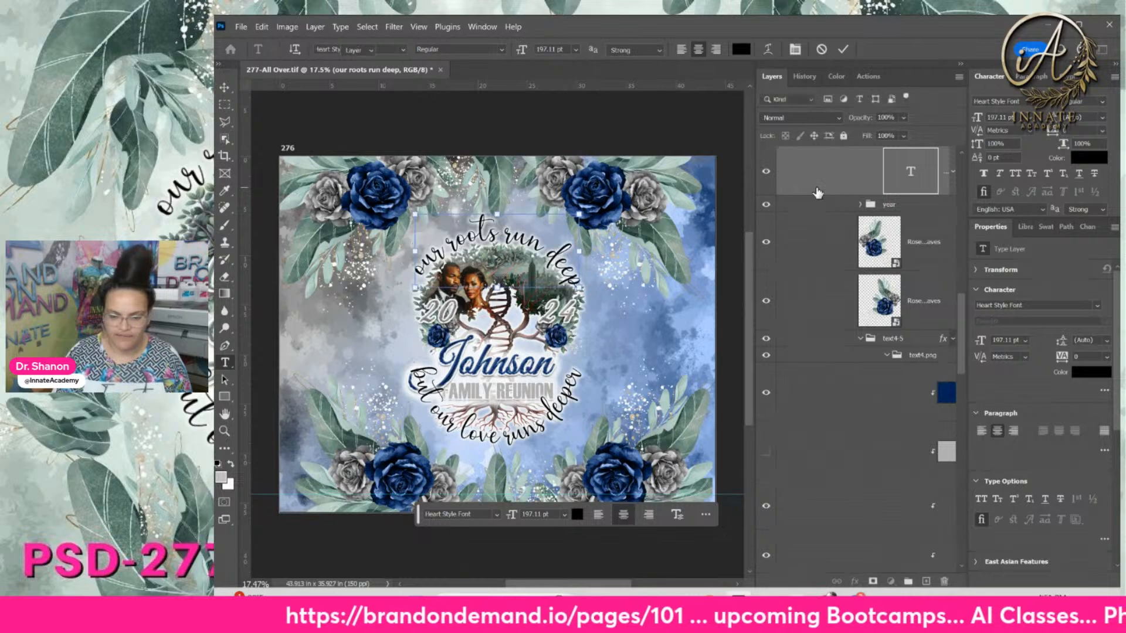
key("v")
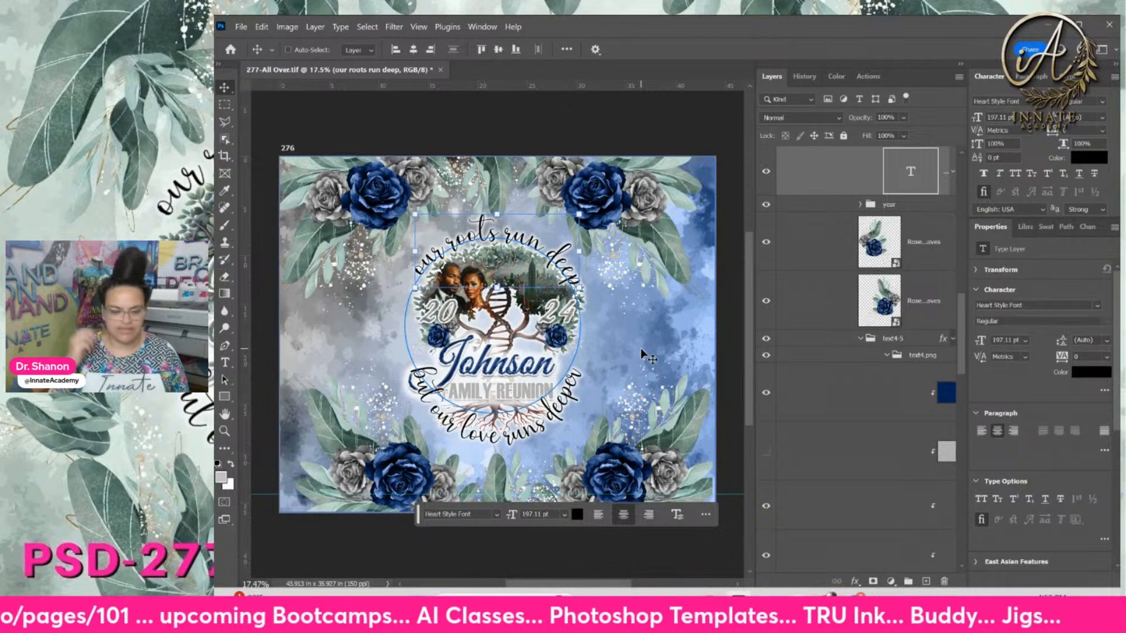
key("ctrl+plus")
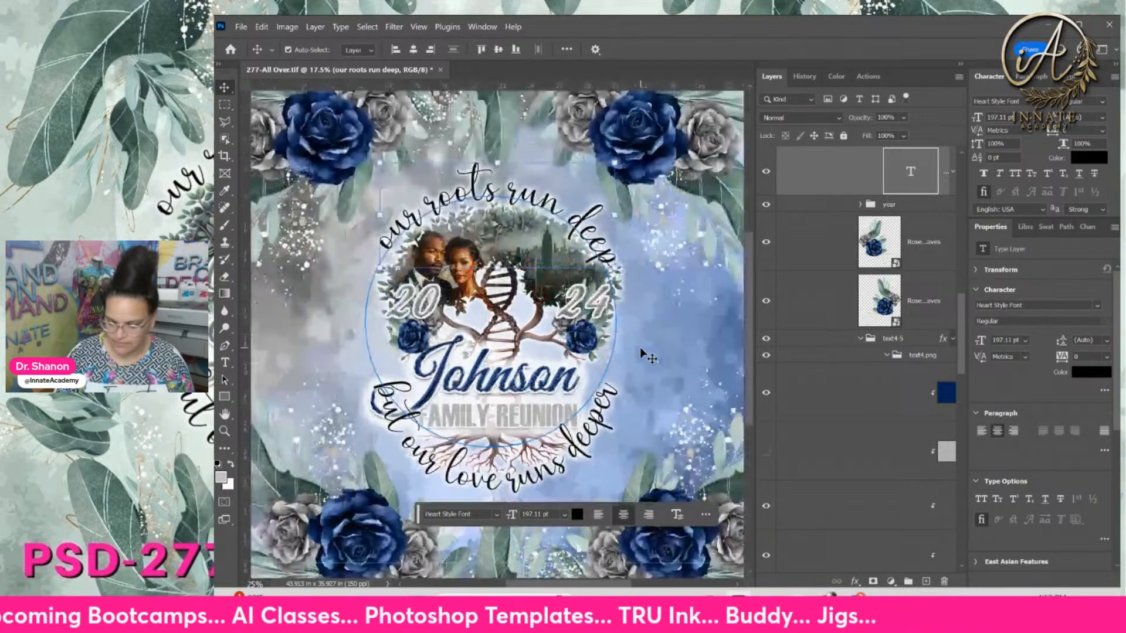
key("ctrl+plus")
left_click_drag(573, 335, 458, 438)
Expand the Edit 1st group and Leaves Accent.png, and make the leaves-and-roses group visible
right_click(608, 291)
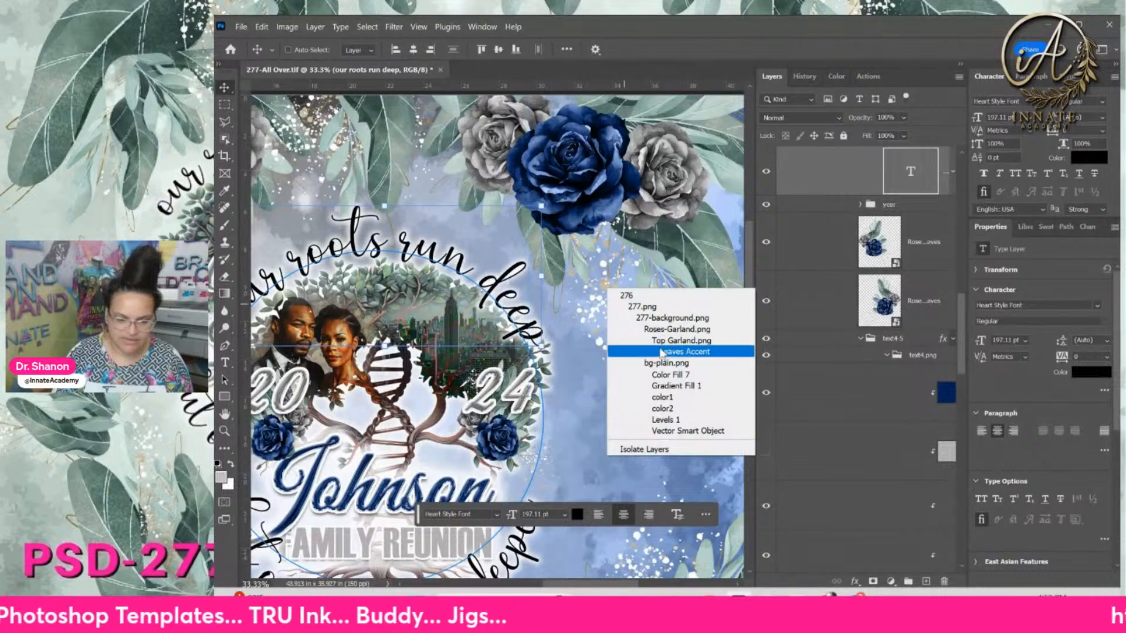
right_click(603, 285)
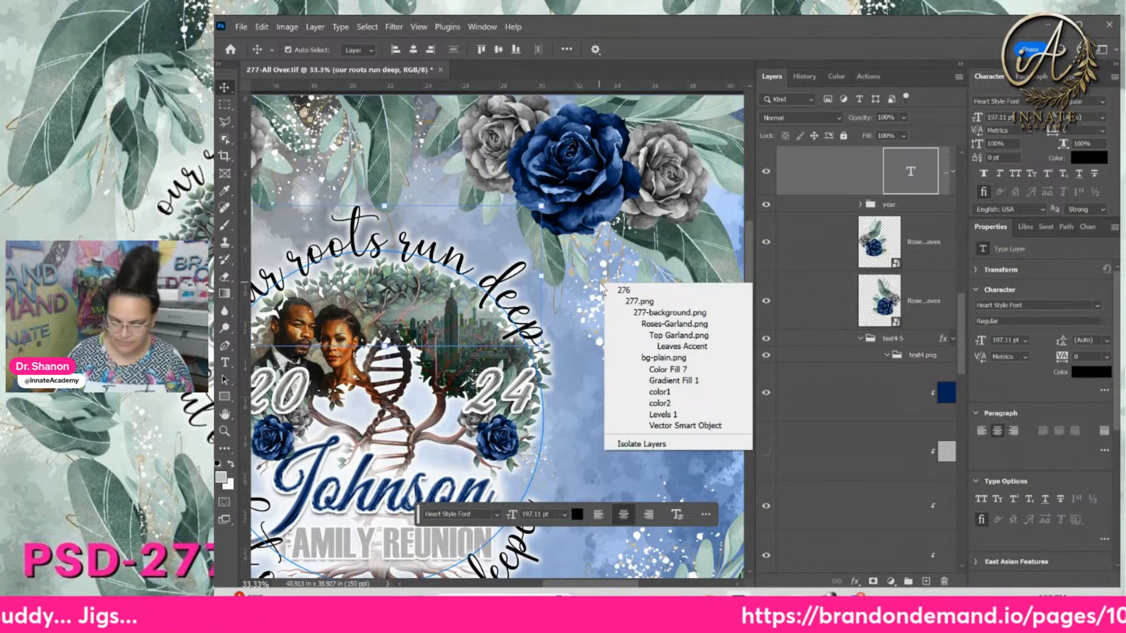
left_click(916, 244)
scroll(918, 249, "up", 5)
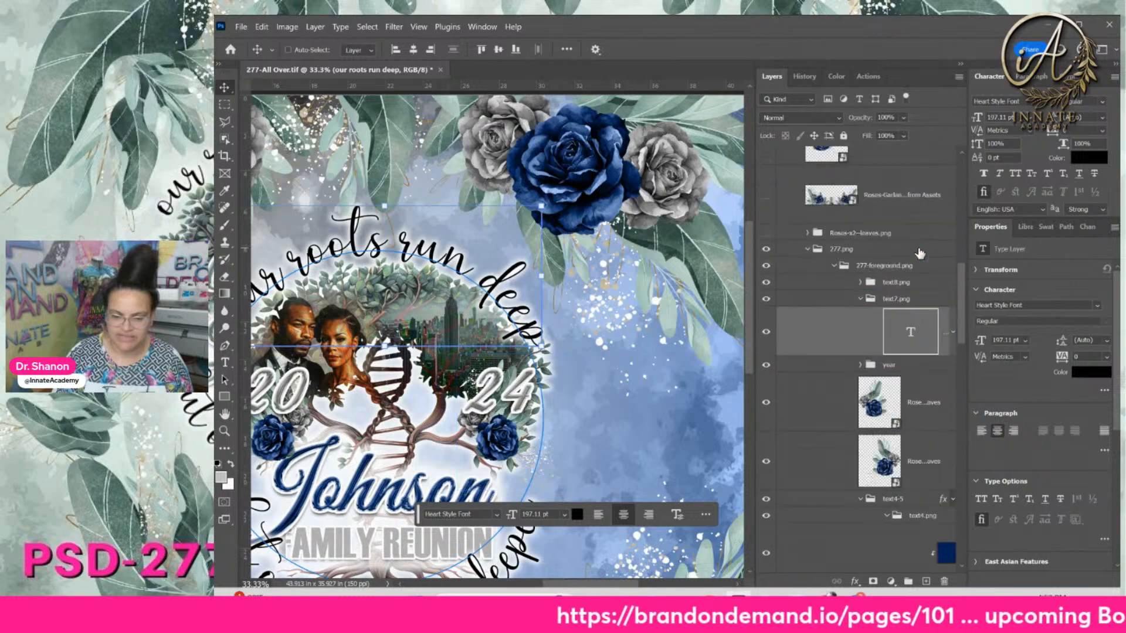
scroll(918, 250, "up", 5)
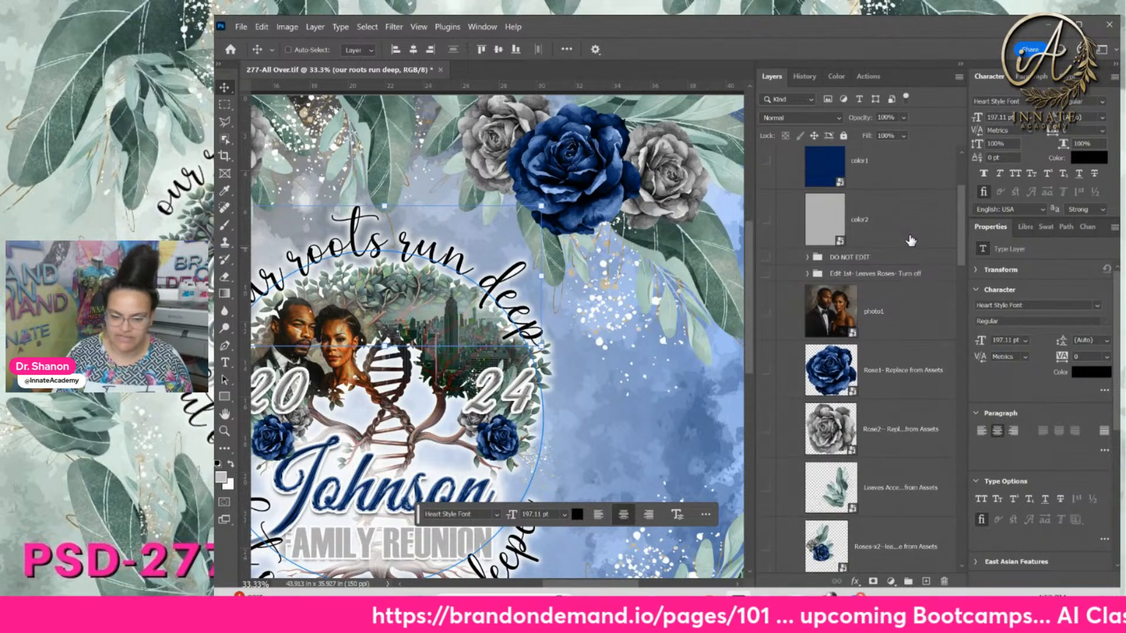
left_click(858, 275)
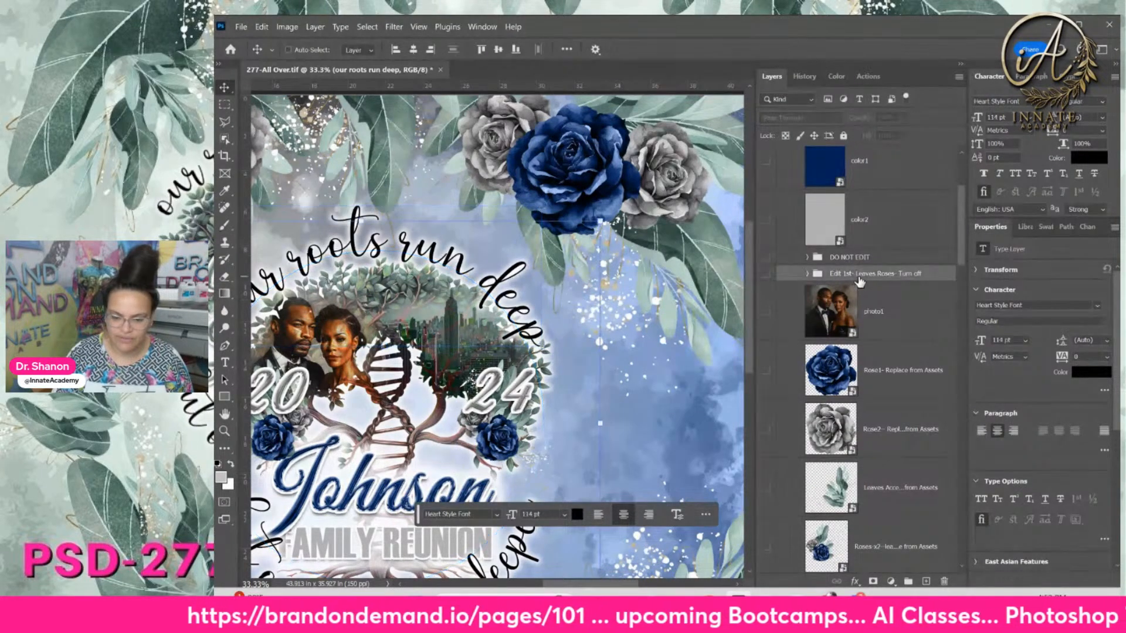
left_click(807, 273)
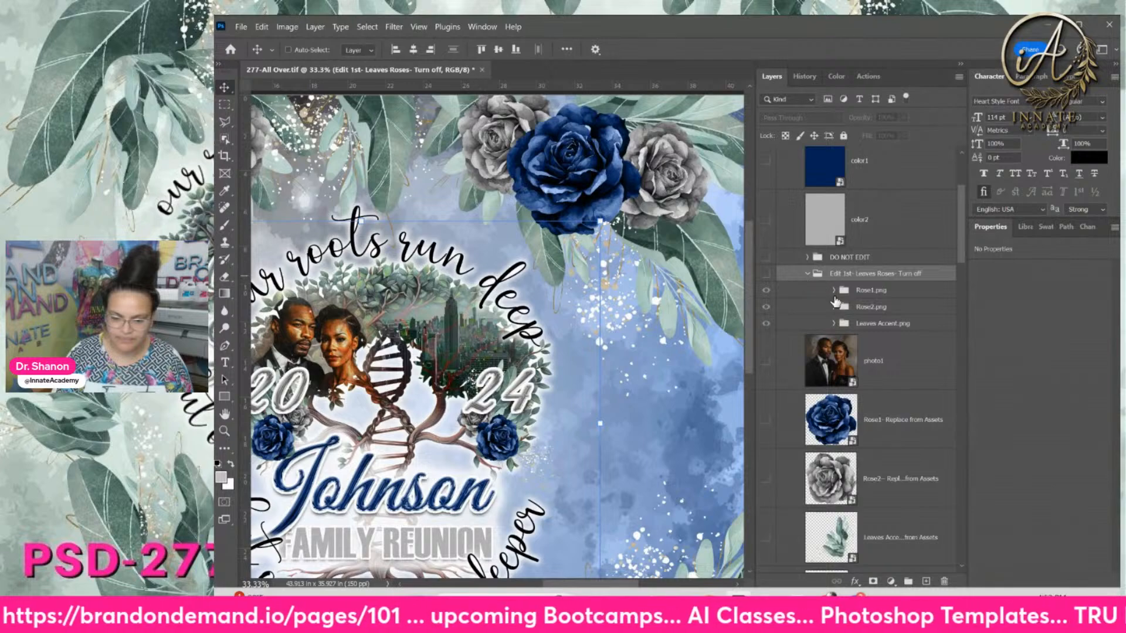
left_click(840, 322)
left_click(834, 323)
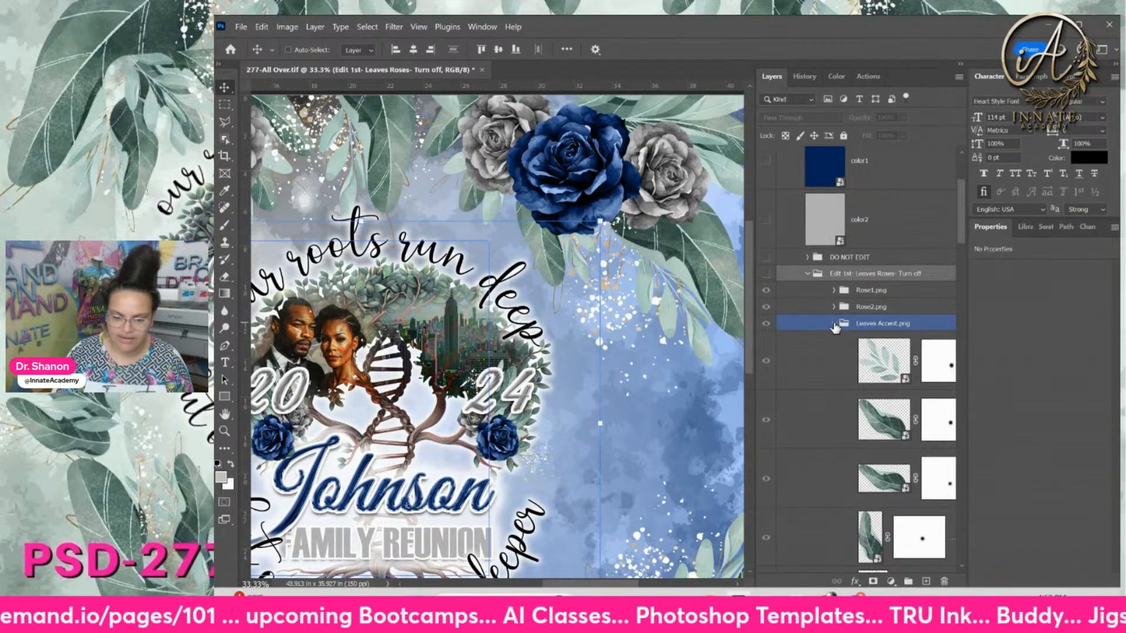
scroll(839, 316, "down", 2)
left_click(838, 314)
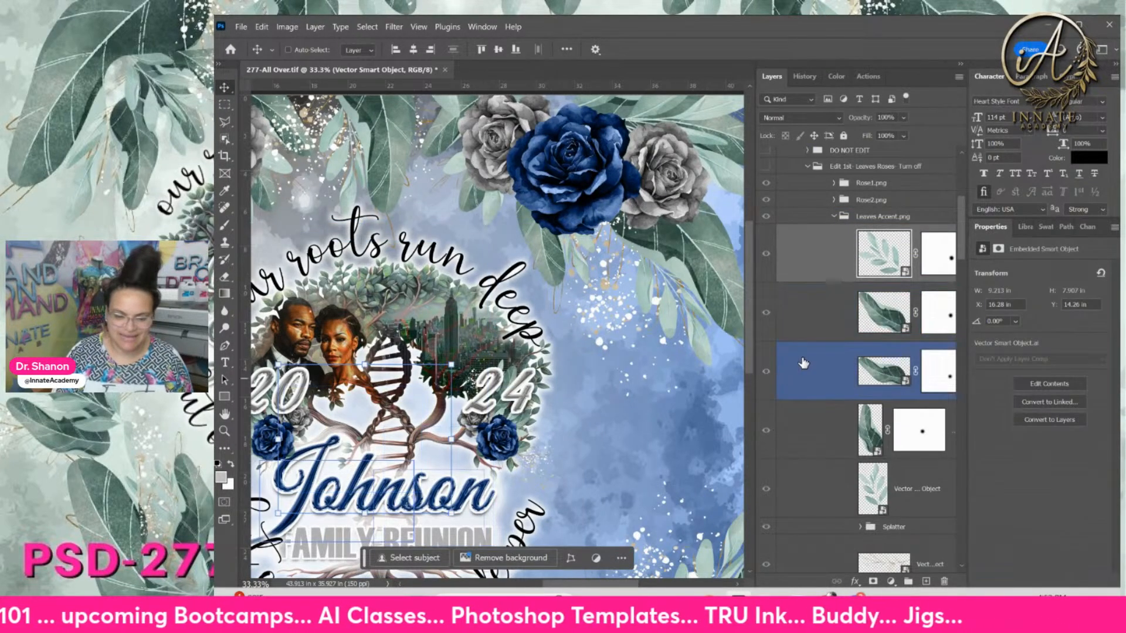
scroll(797, 252, "up", 3)
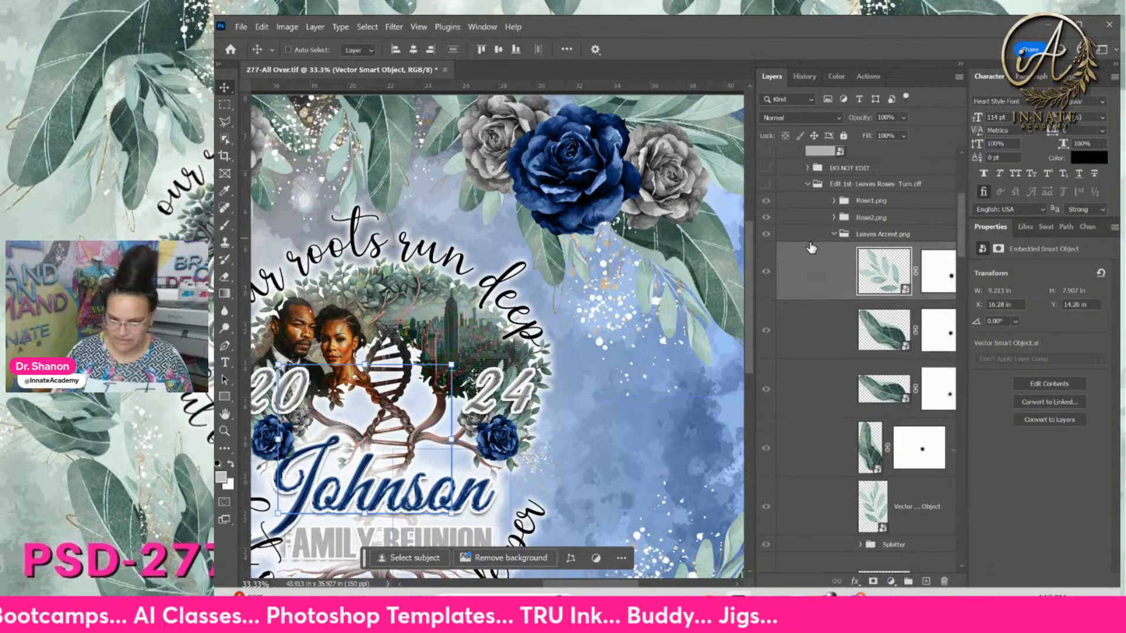
left_click(766, 203)
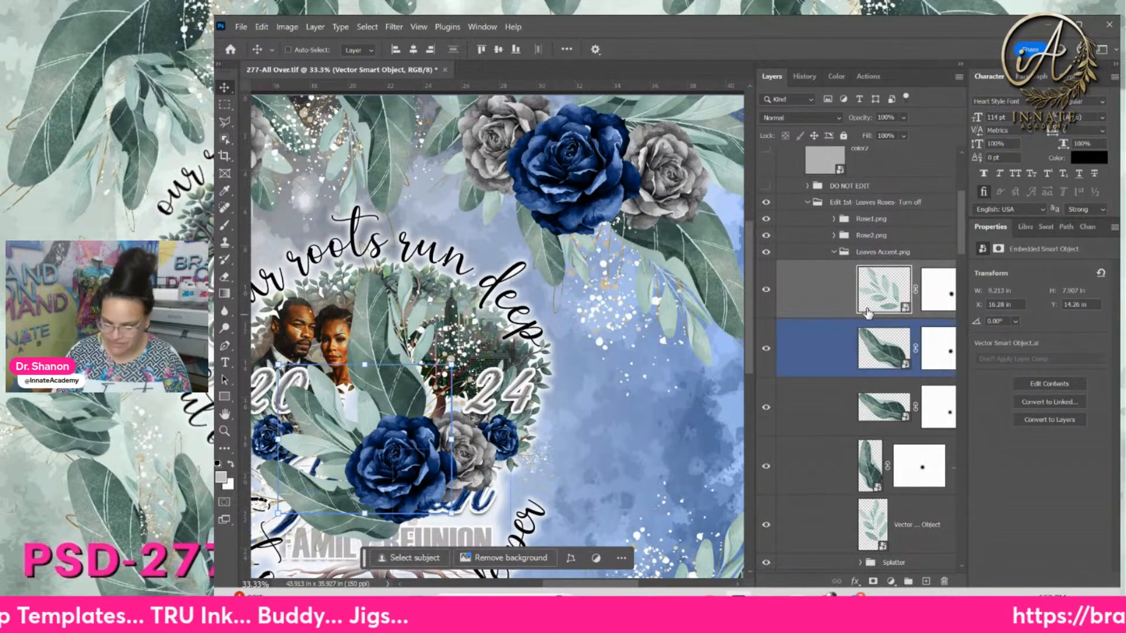
Browse the Splatter group's white and dark-blue fill layers, then collapse it
scroll(837, 369, "down", 3)
scroll(837, 368, "down", 3)
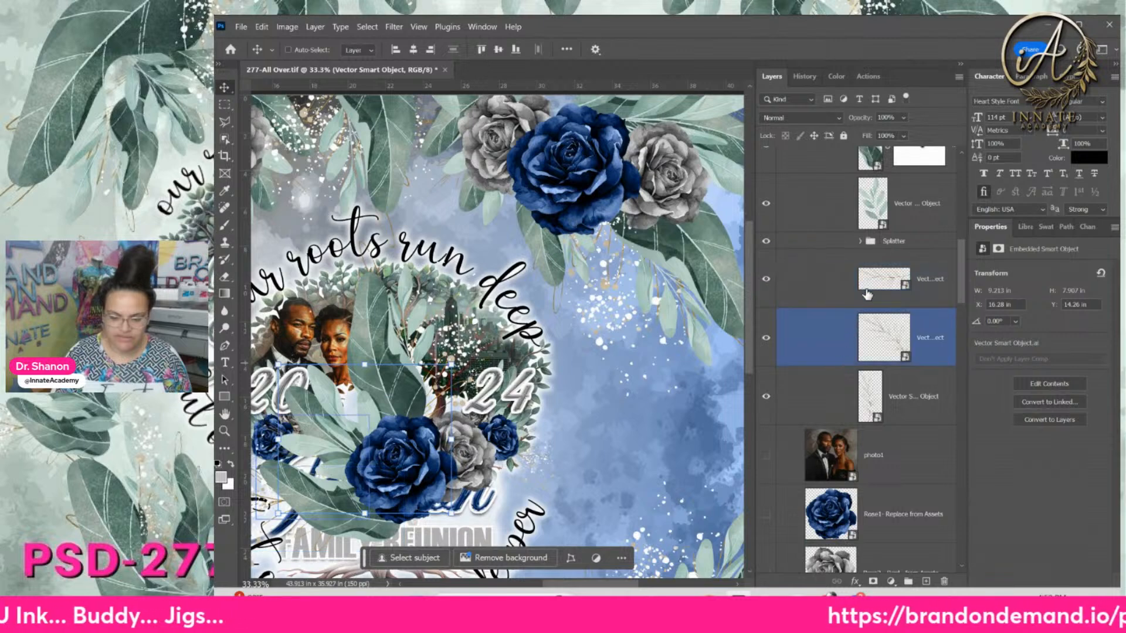
left_click(863, 243)
left_click(861, 241)
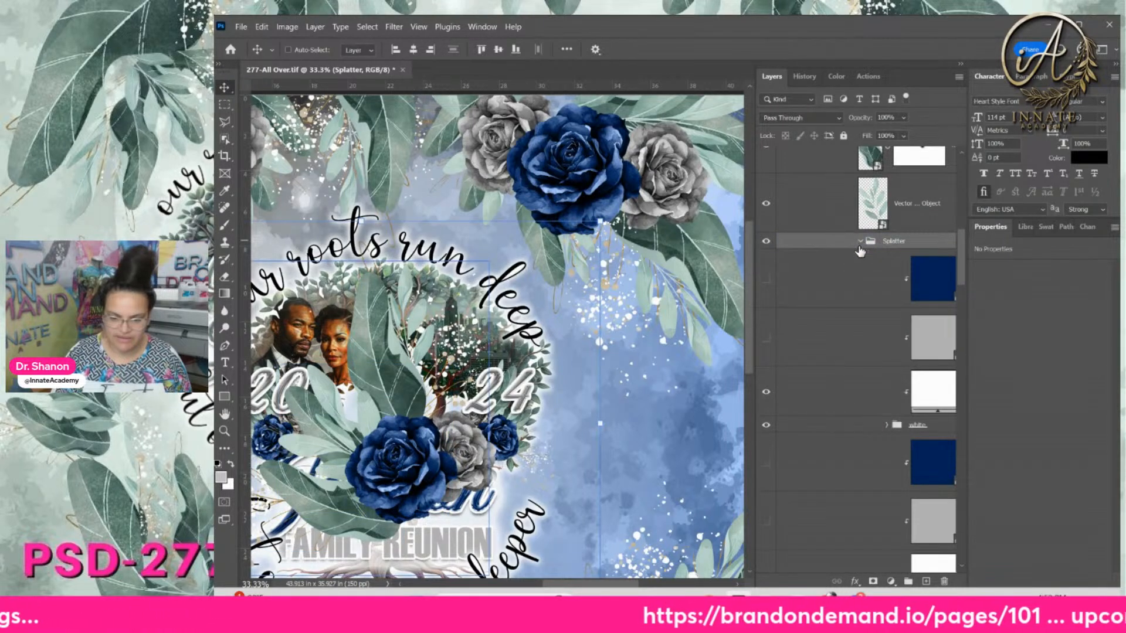
left_click(830, 387)
scroll(859, 416, "down", 3)
left_click(915, 449)
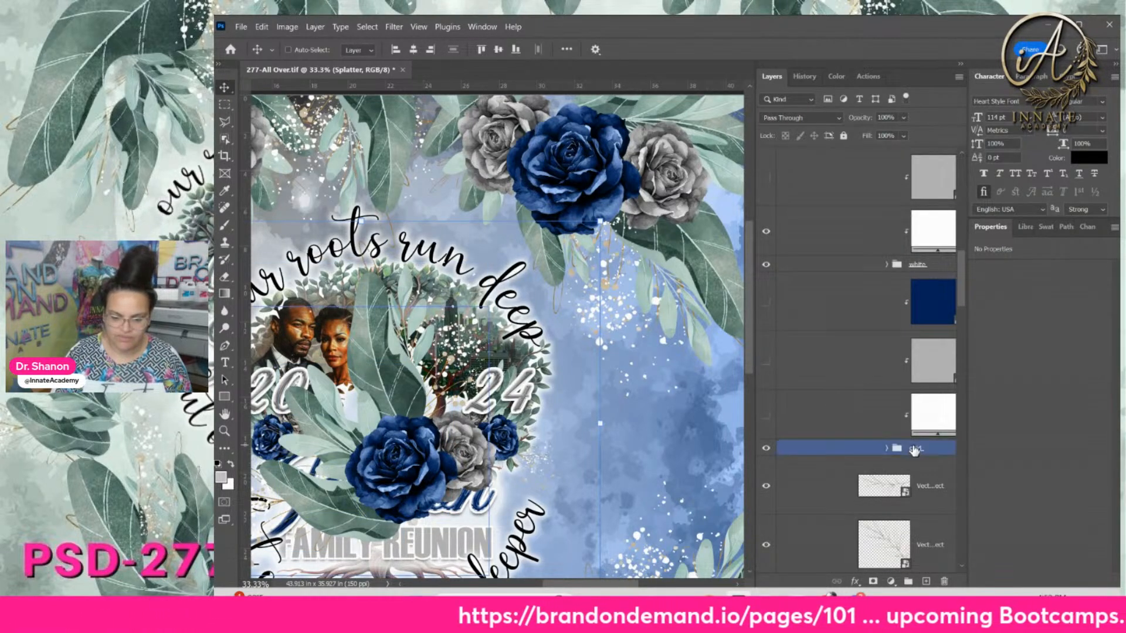
left_click(770, 316)
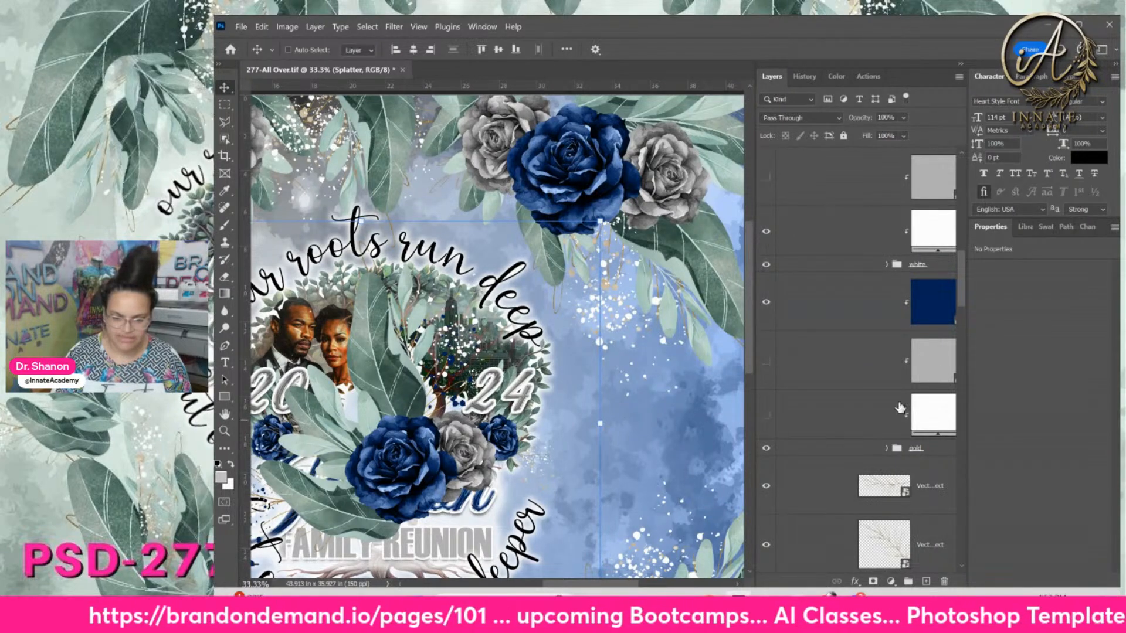
scroll(900, 408, "up", 3)
left_click(859, 259)
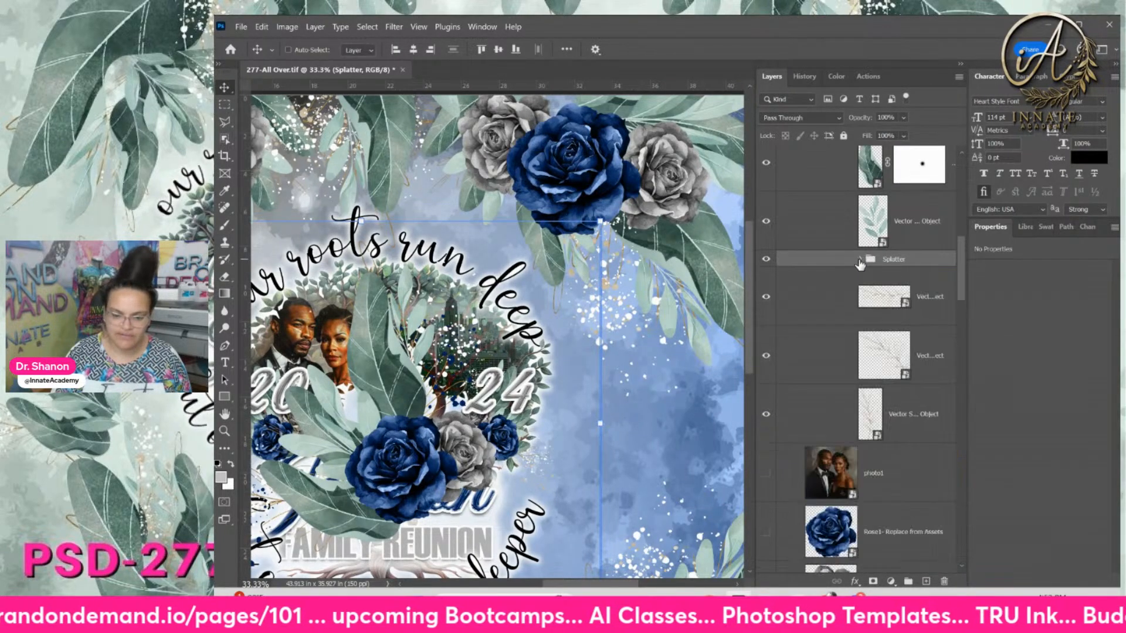
Collapse Leaves Accent.png, select the Rose1.png layer and zoom the design out to 25%
scroll(859, 265, "up", 5)
left_click(838, 271)
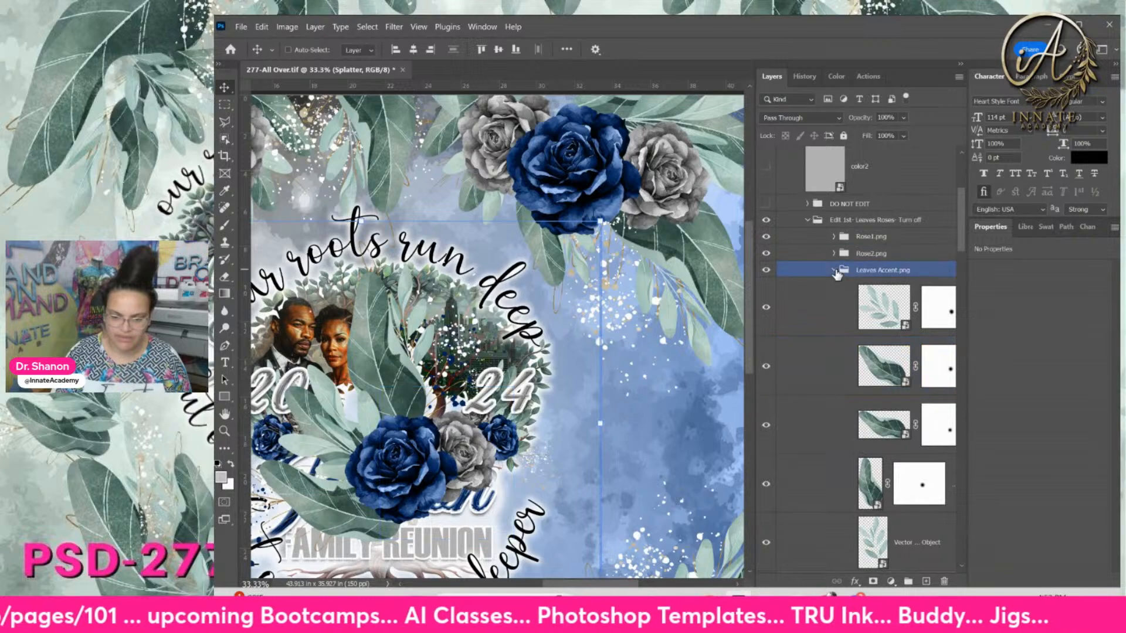
left_click(834, 271)
left_click(824, 225)
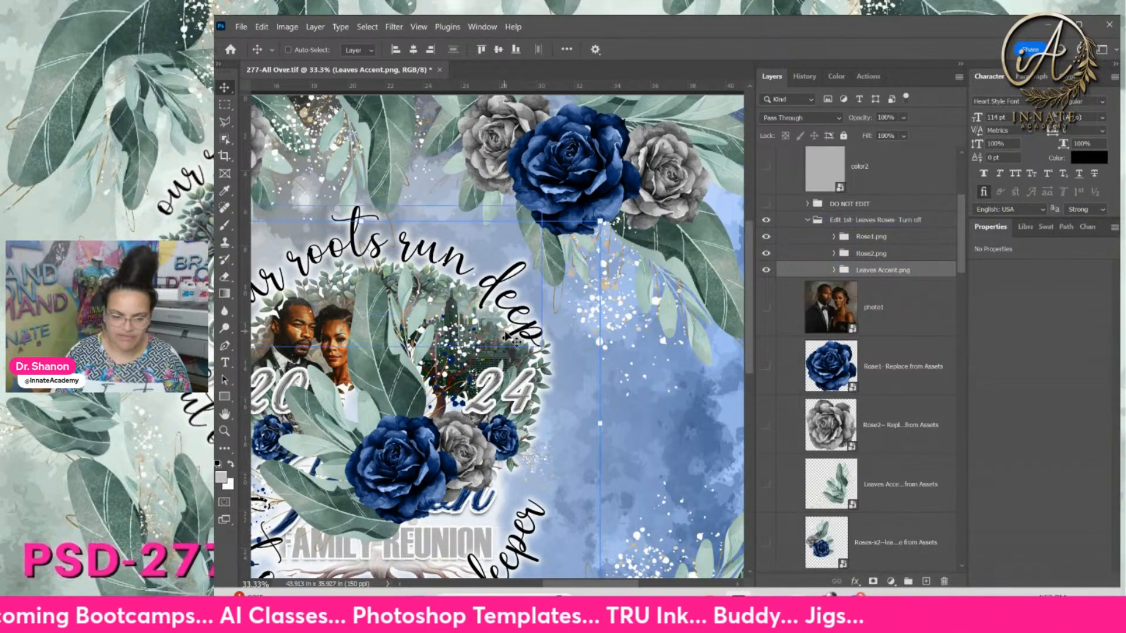
left_click(800, 238)
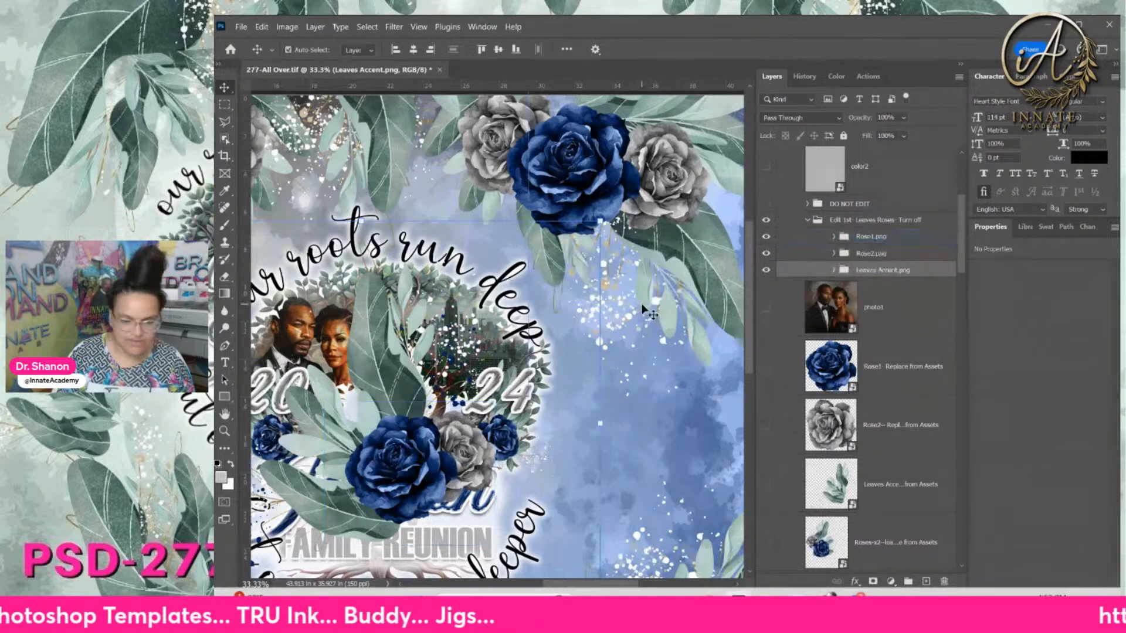
key("ctrl+minus")
left_click_drag(485, 396, 538, 381)
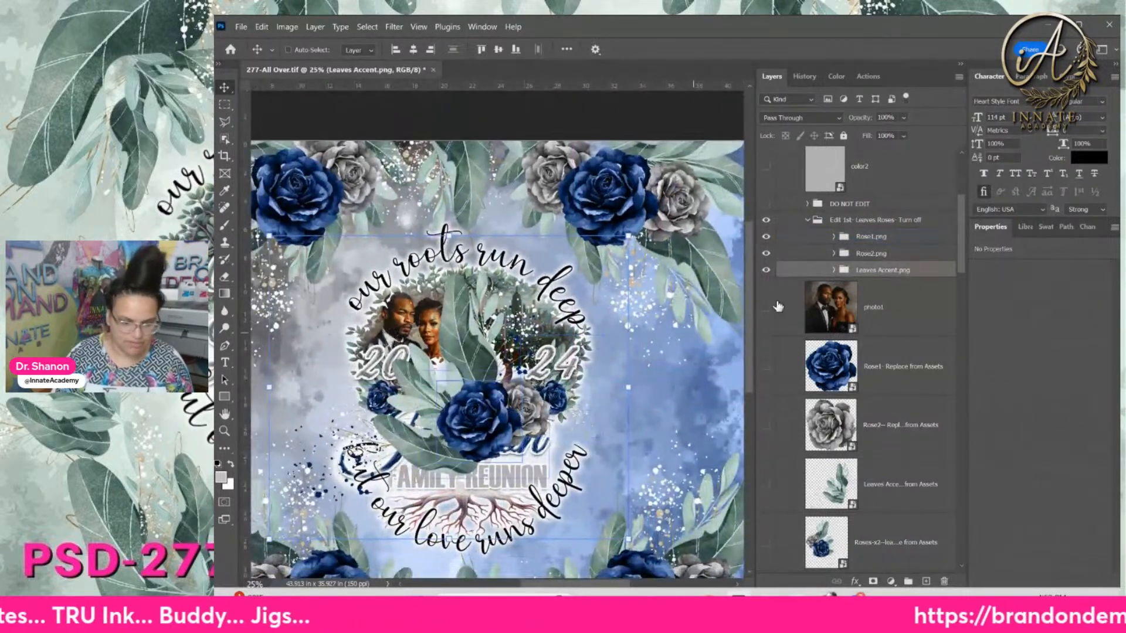
Hide the Edit 1st group and open the Roses-x2 leaves smart object in its own tab
left_click(805, 226)
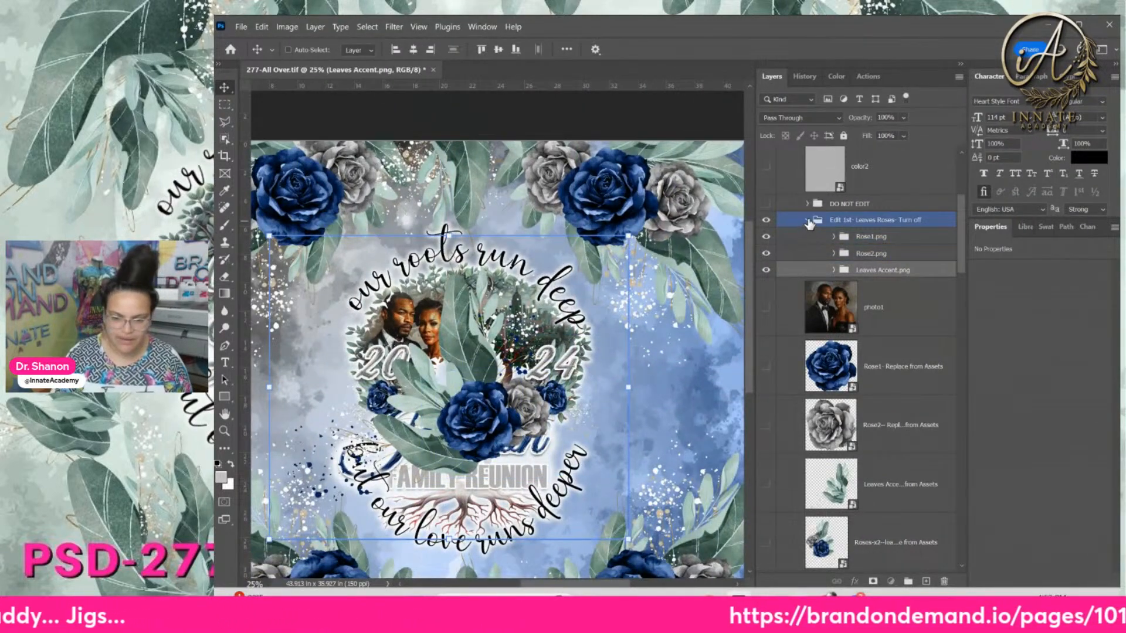
left_click(807, 220)
left_click(766, 220)
left_click(875, 329)
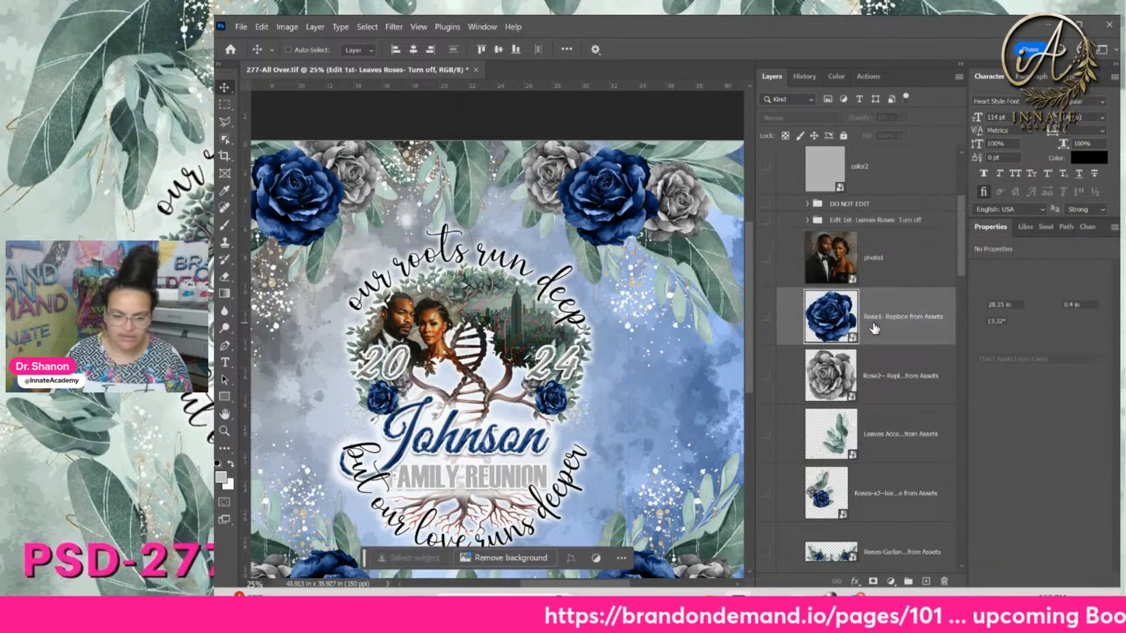
left_click(882, 434)
scroll(838, 441, "down", 2)
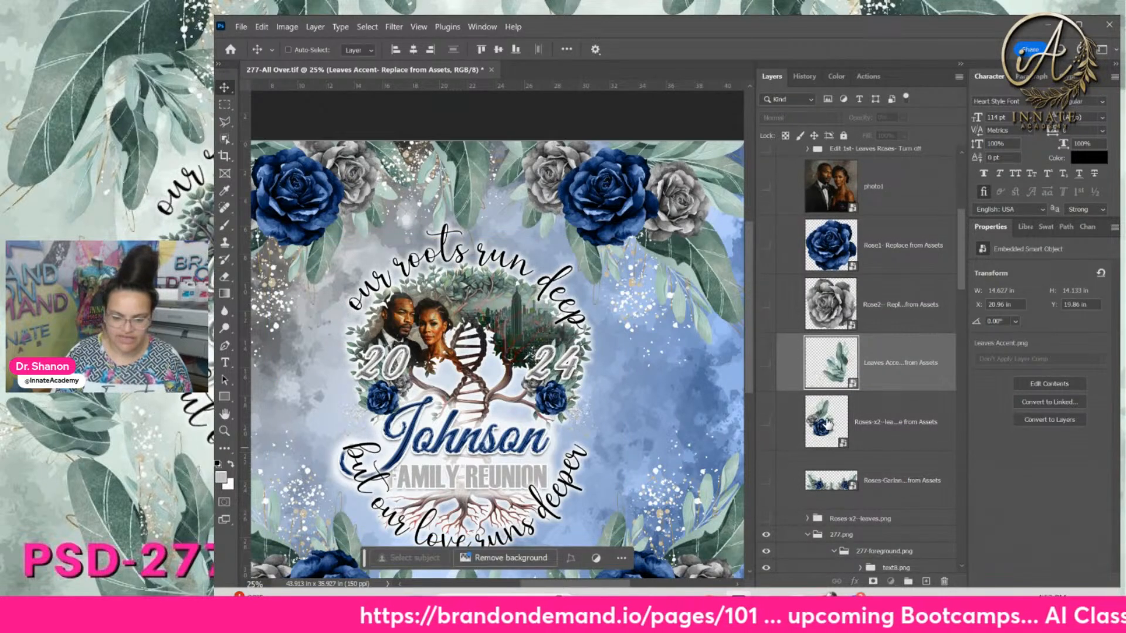
left_click(828, 422)
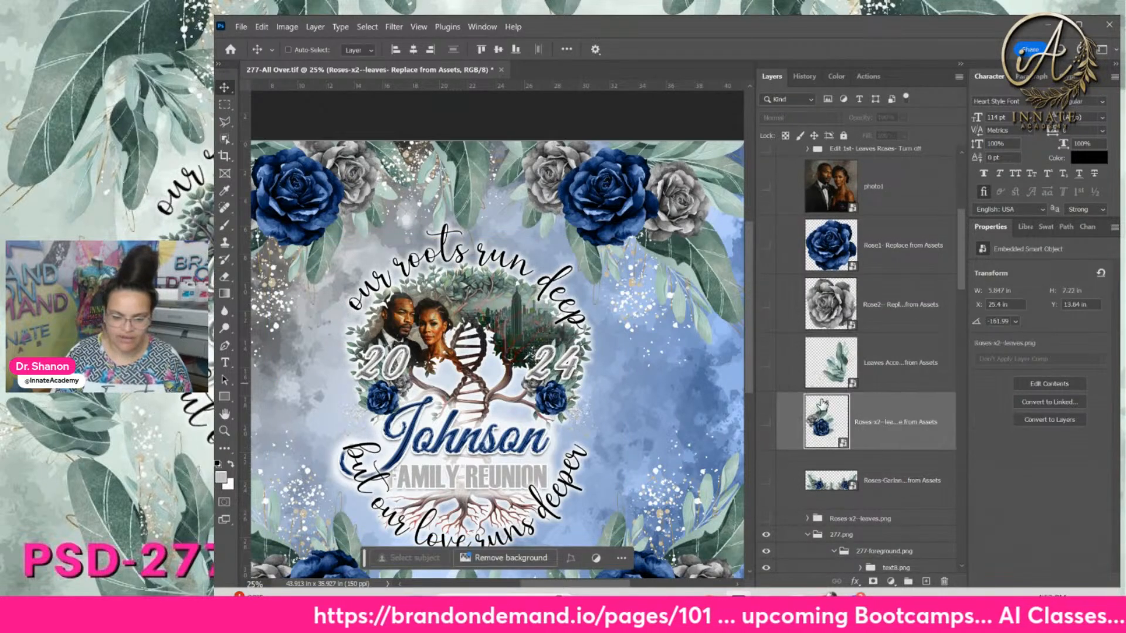
double_click(825, 430)
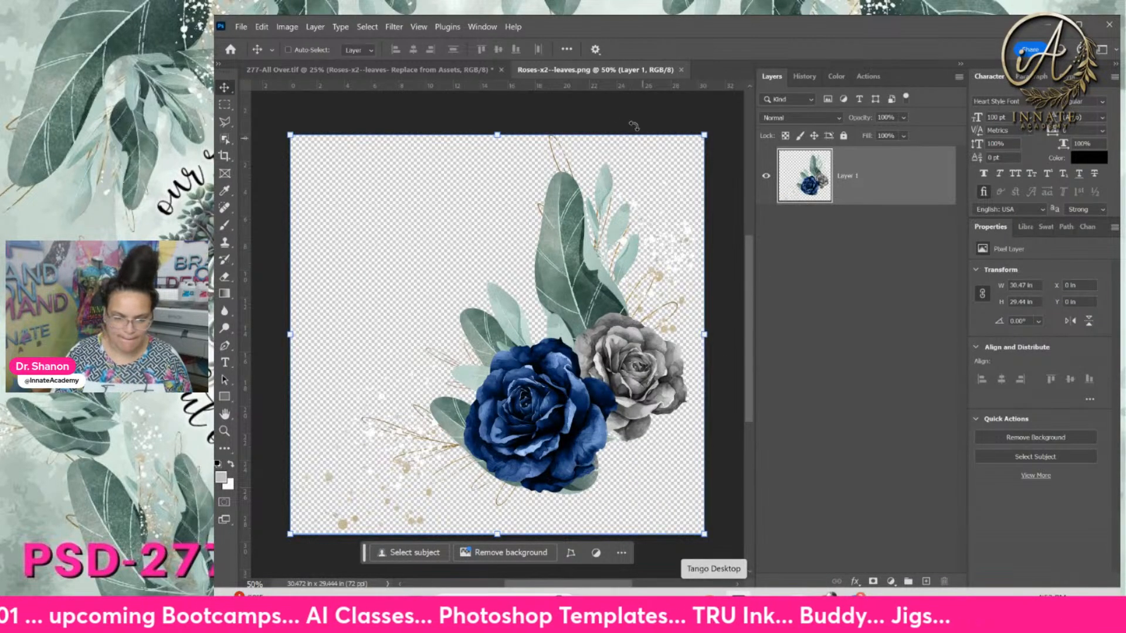
Return to 277-All Over.tif and show the leaves-and-roses group again
left_click(469, 69)
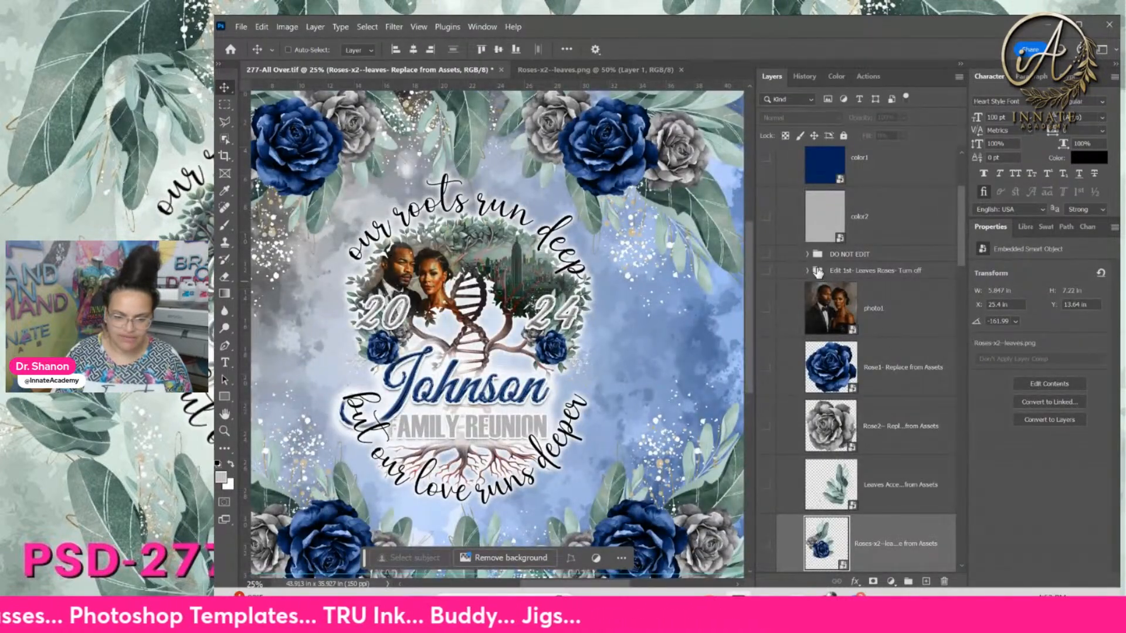
left_click(812, 273)
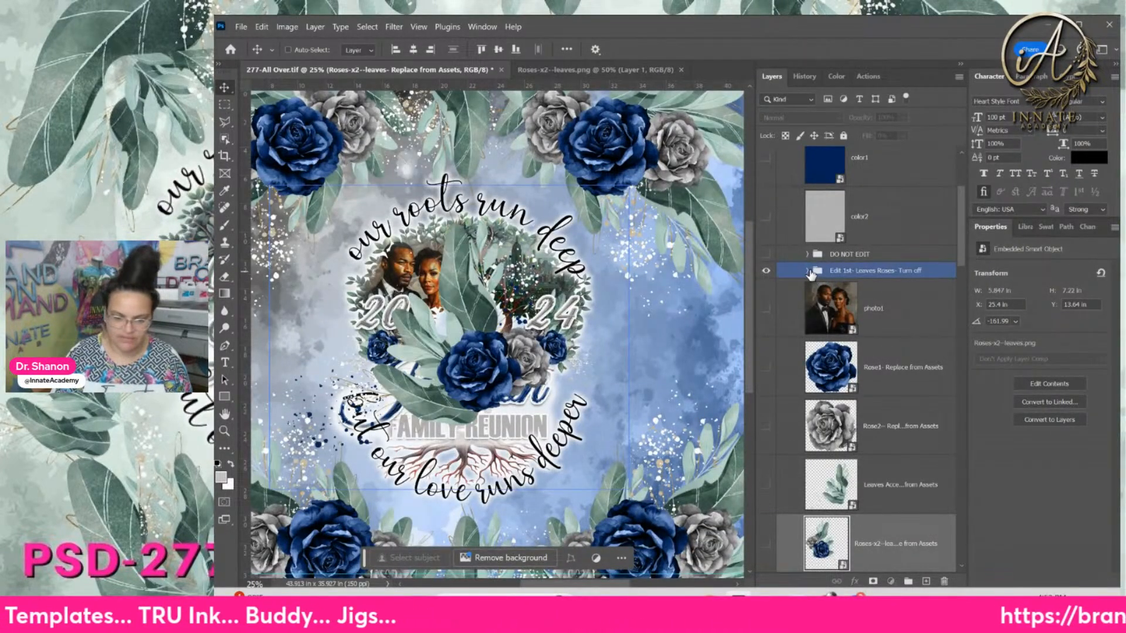
scroll(877, 364, "down", 5)
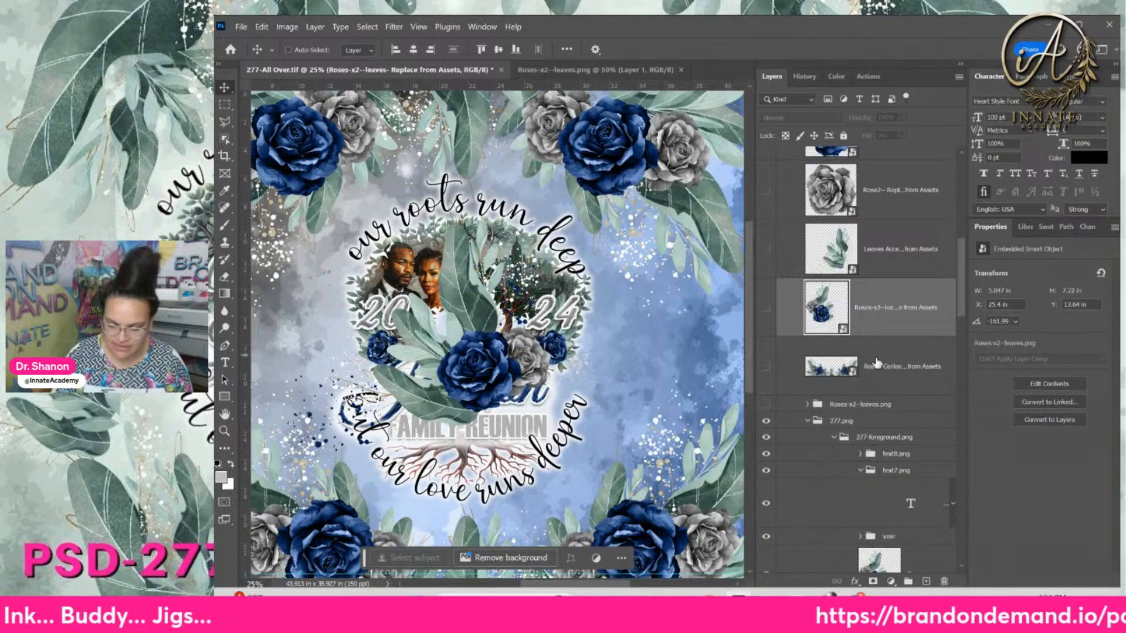
scroll(880, 361, "up", 3)
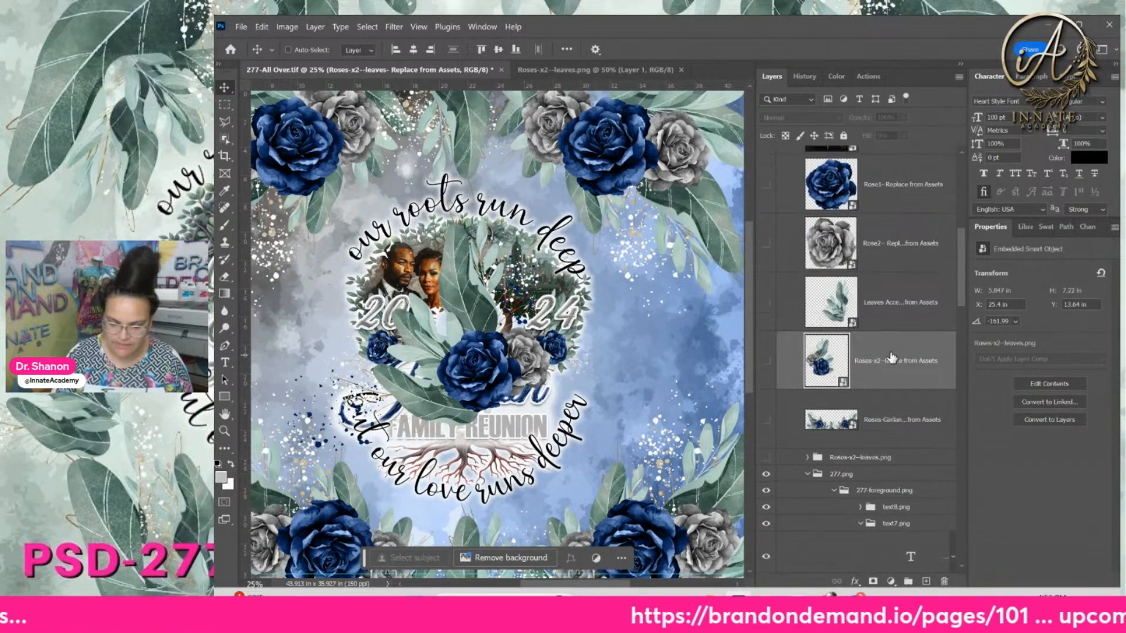
scroll(879, 352, "up", 10)
Expand Leaves Accent.png and select three Vector Smart Object layers
left_click(842, 322)
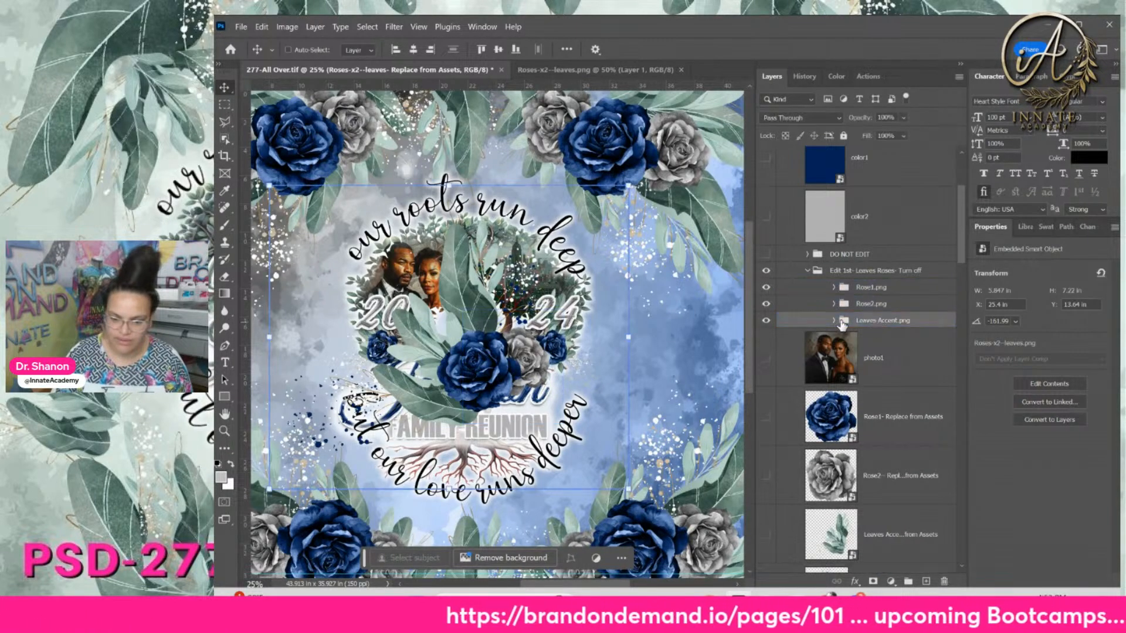
left_click(834, 321)
scroll(871, 356, "down", 6)
left_click(868, 354)
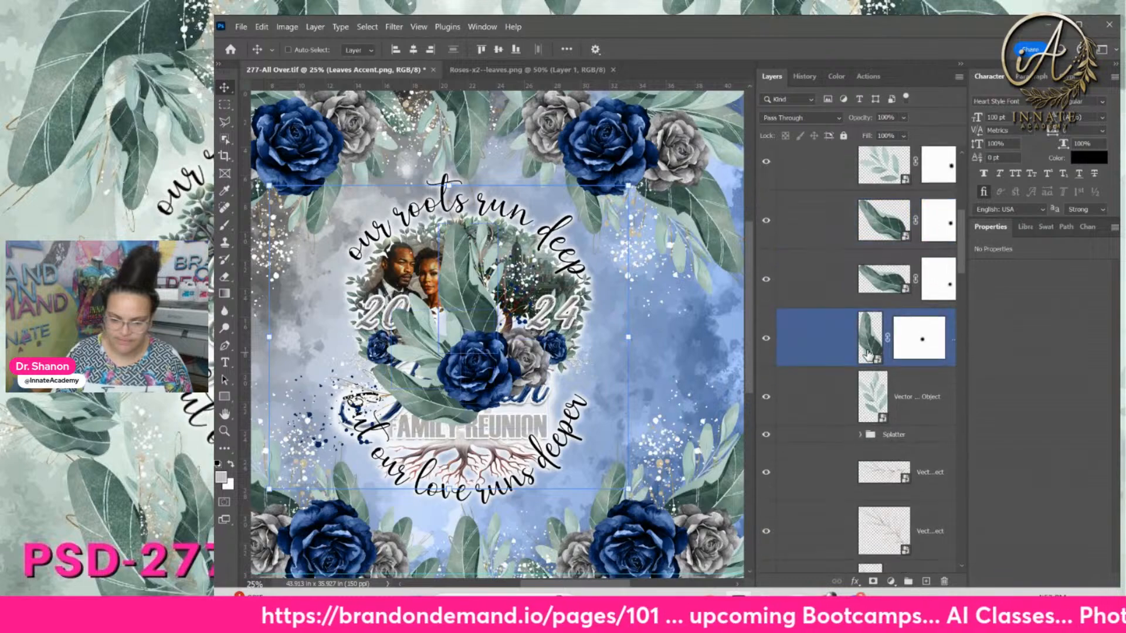
scroll(868, 355, "down", 2)
left_click(849, 372)
left_click(838, 486, "shift")
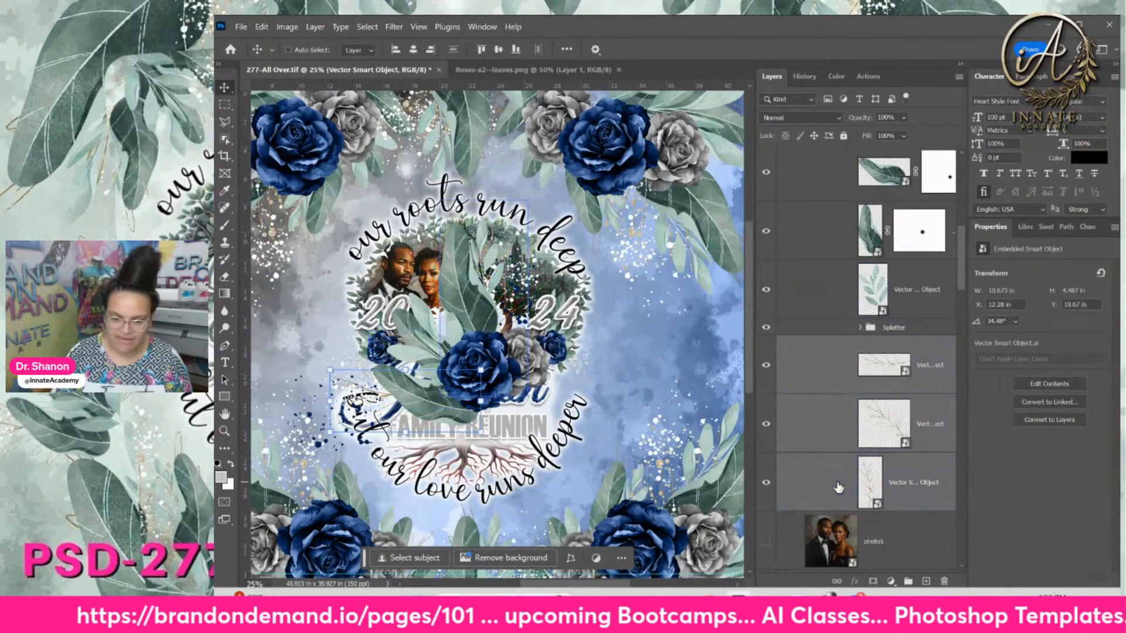
Group the three vector layers and name the group 'Gold leaves'
key("ctrl+g")
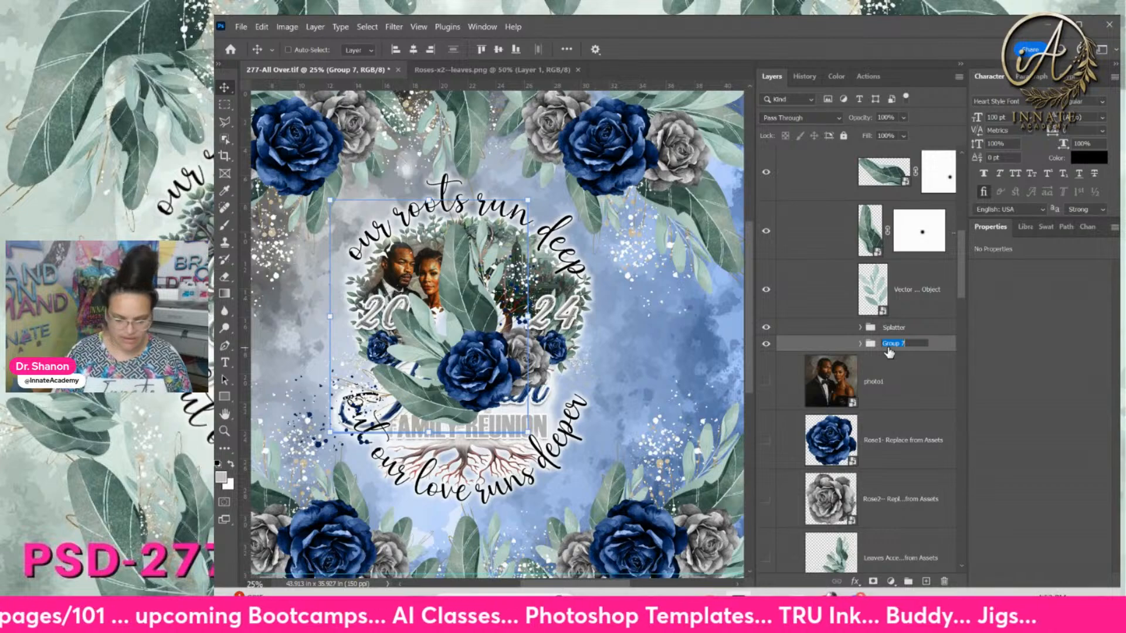
type("d leaves")
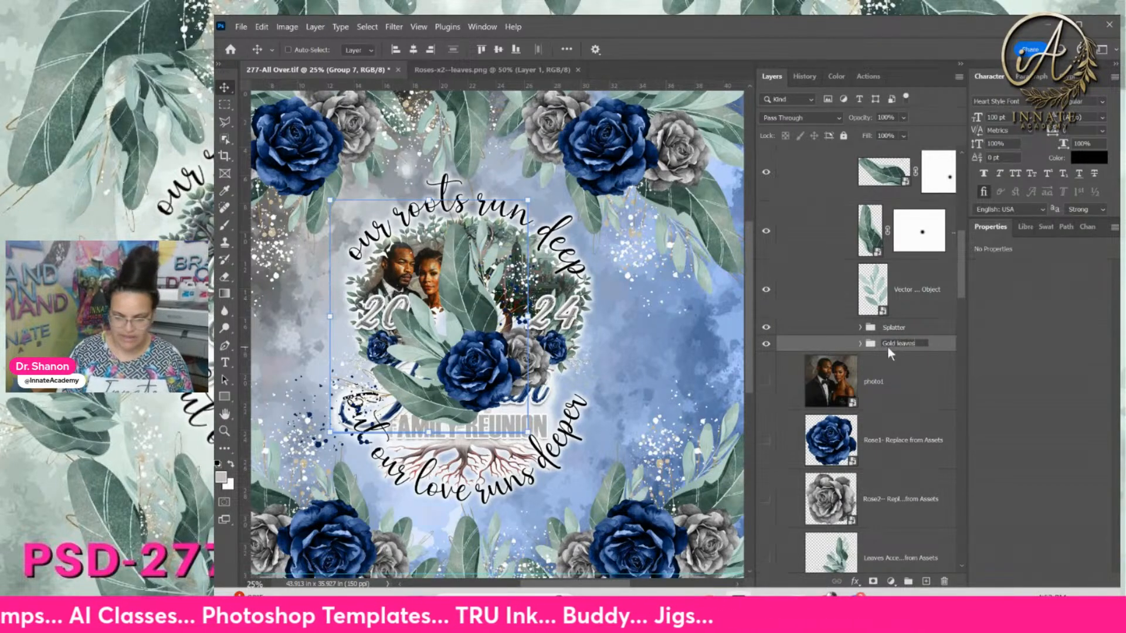
key("Return")
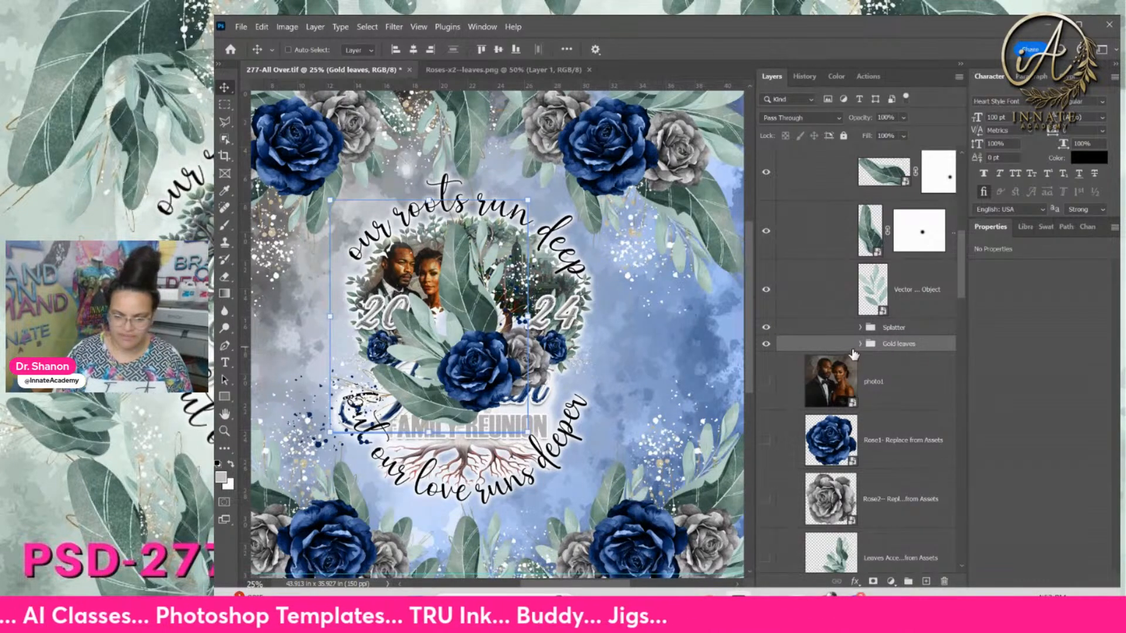
Move the three Splatter colour fill layers down to sit just above the Gold leaves group
left_click(861, 327)
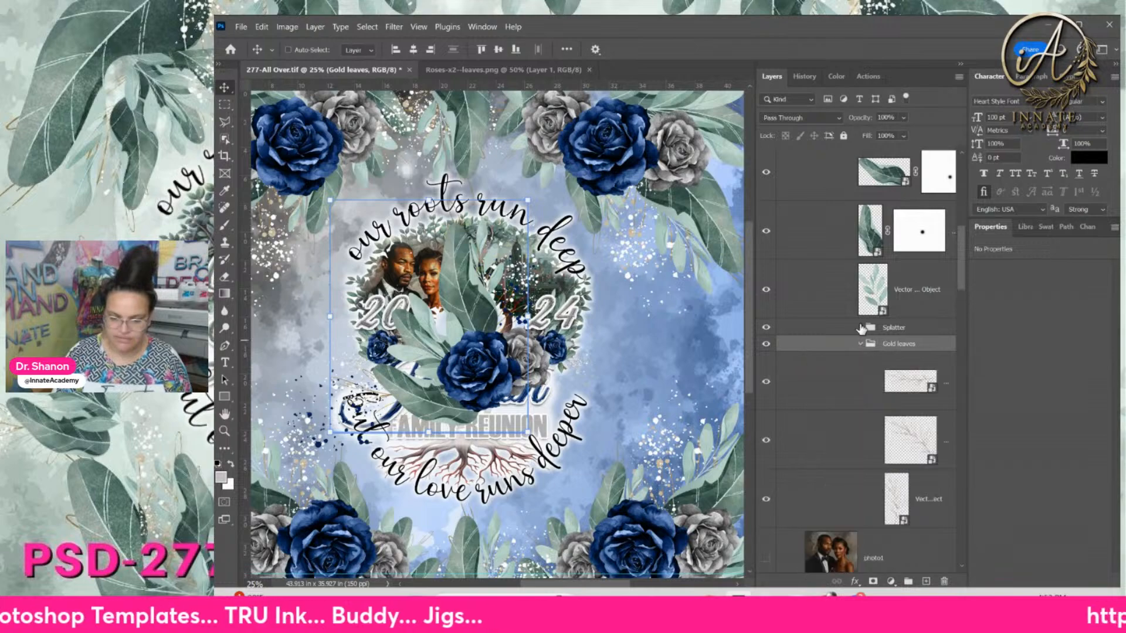
left_click(856, 365)
scroll(854, 367, "down", 3)
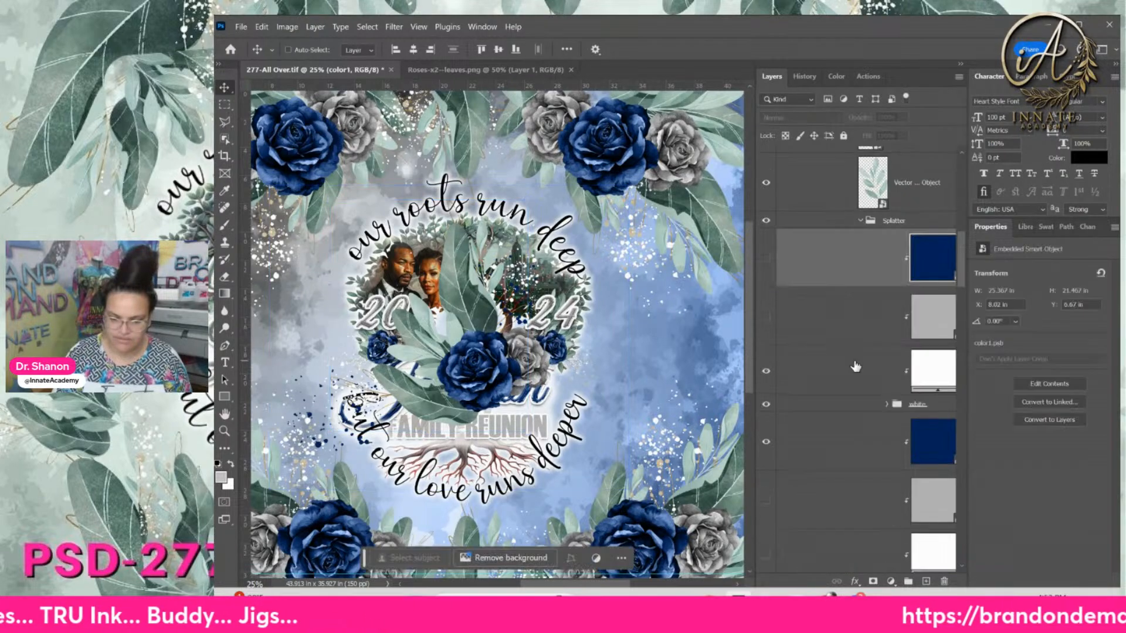
left_click(854, 367, "shift")
scroll(833, 317, "down", 3)
left_click(829, 317, "ctrl")
scroll(829, 317, "down", 3)
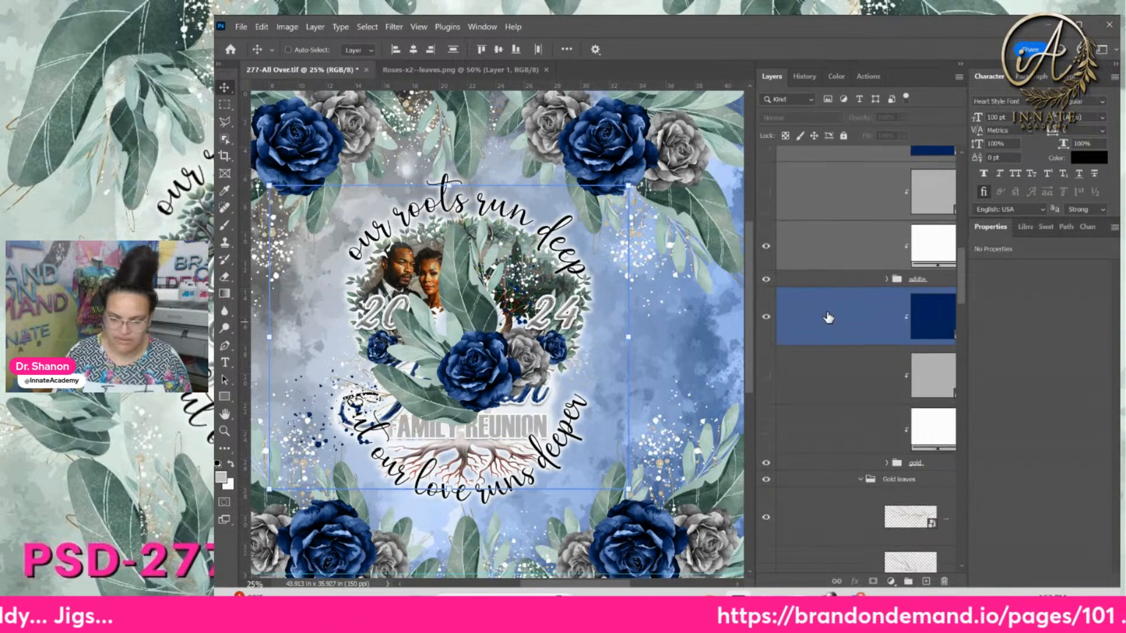
left_click_drag(847, 210, 871, 439)
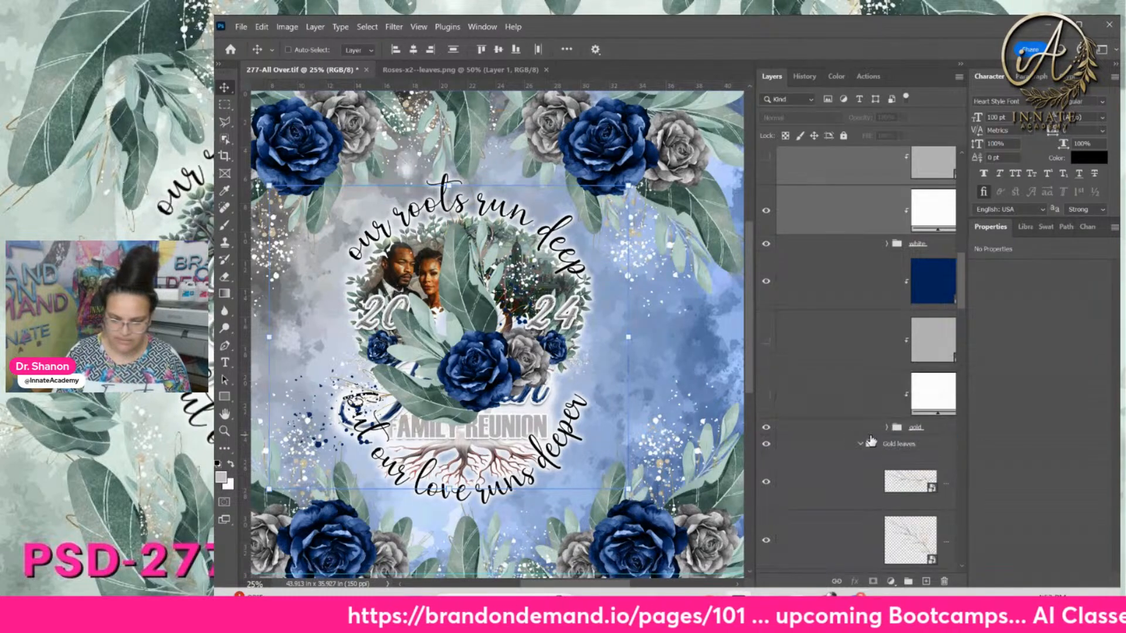
scroll(856, 438, "down", 3)
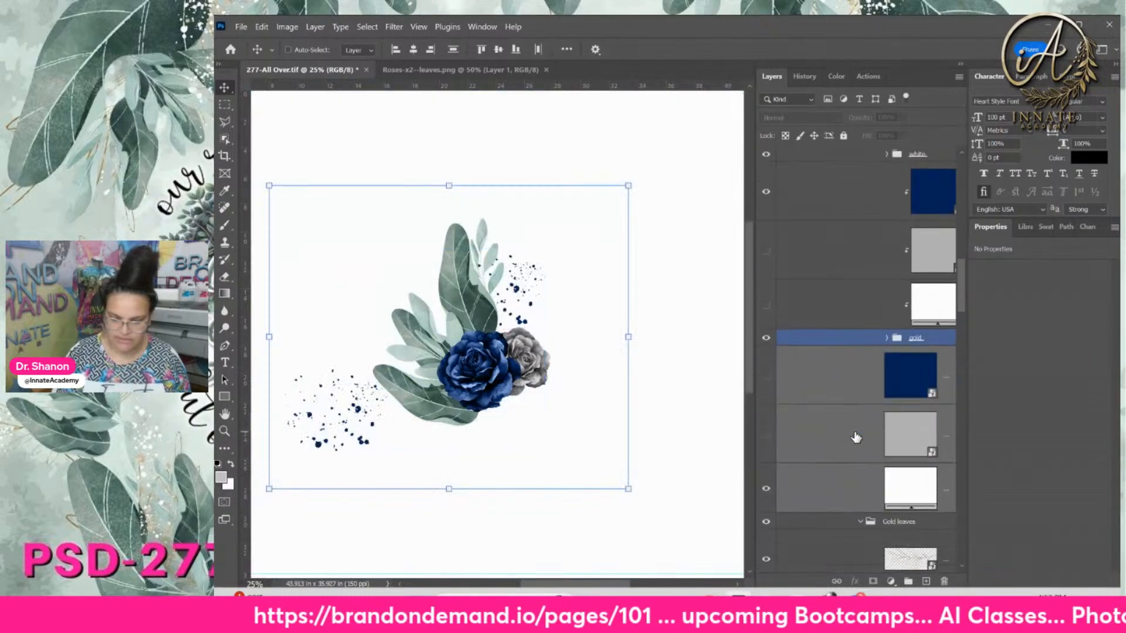
right_click(856, 369)
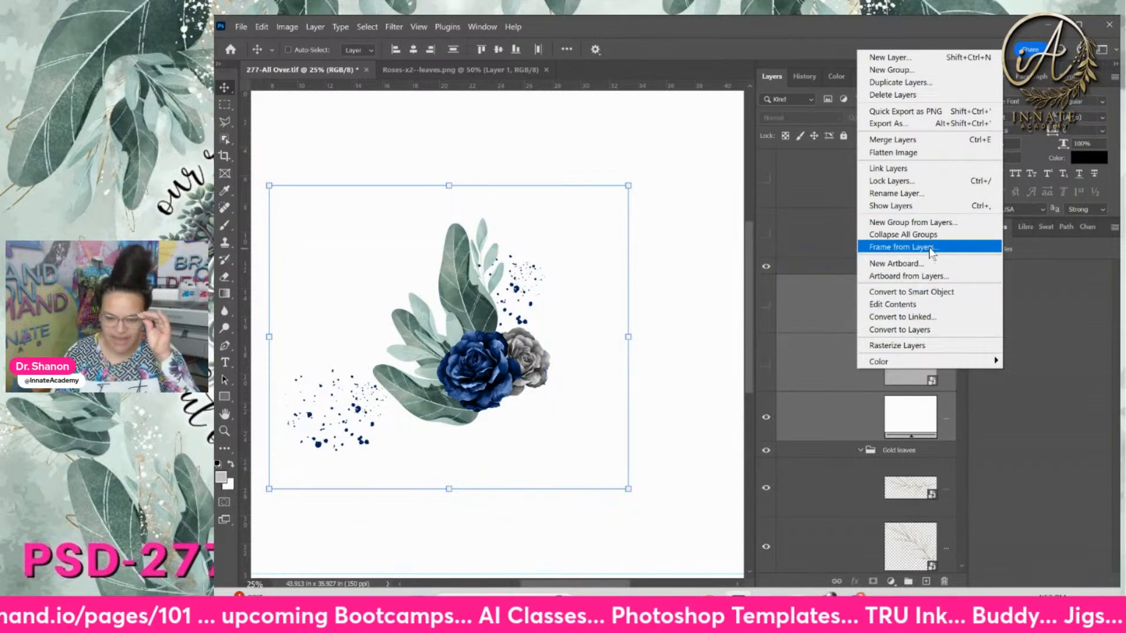
Move the three colour fill layers into the Gold leaves group
left_click(840, 418)
left_click(848, 450)
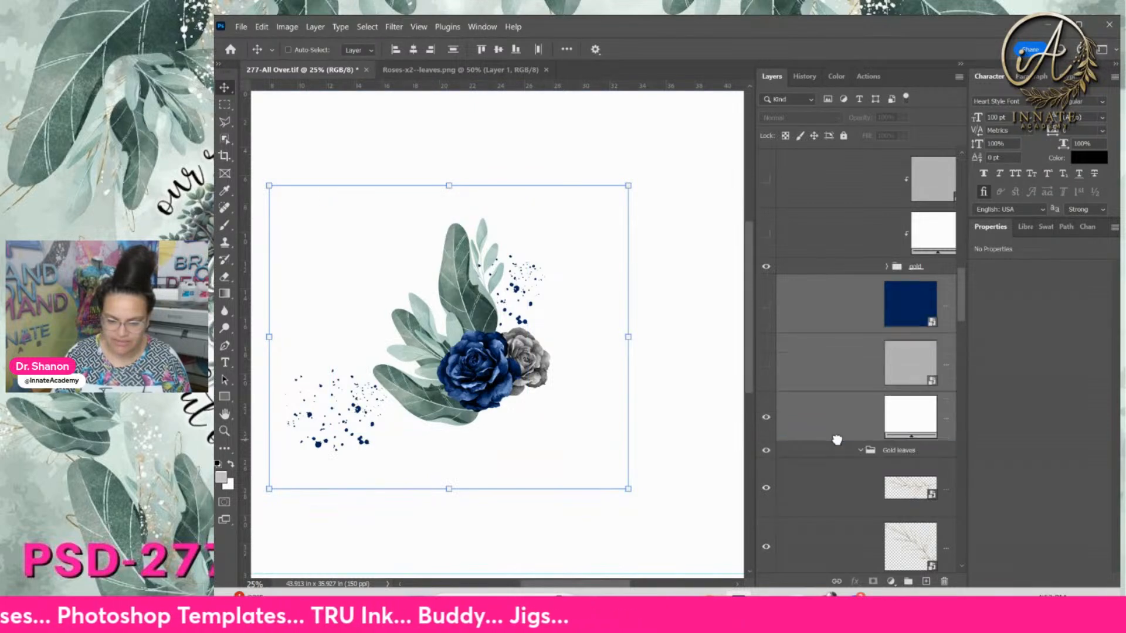
right_click(840, 432)
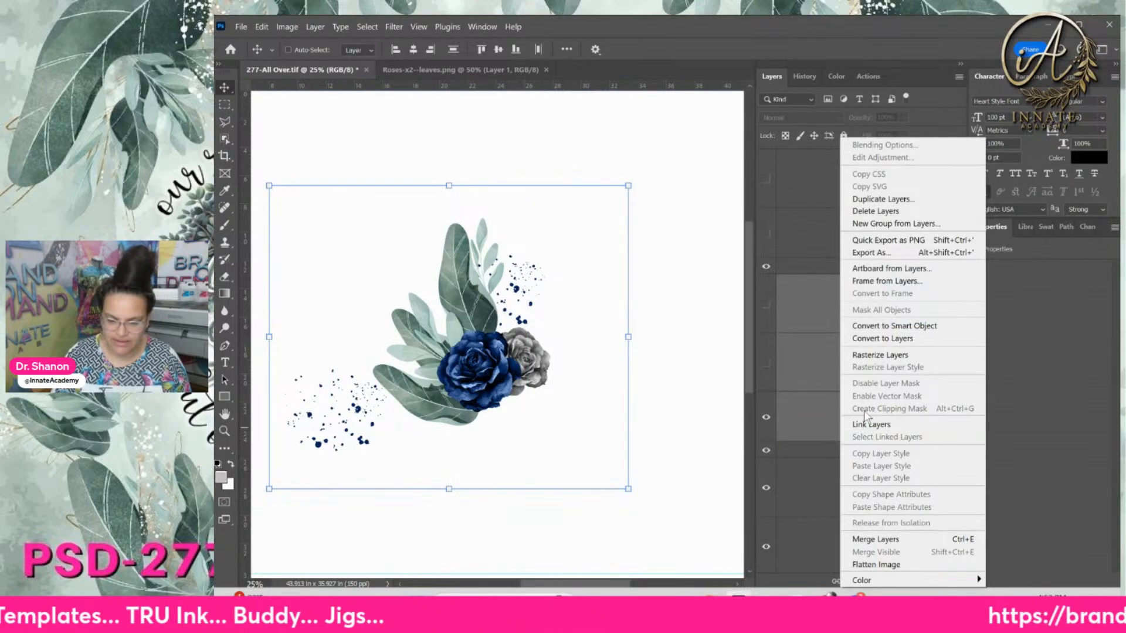
left_click(809, 415)
left_click_drag(824, 428, 848, 484)
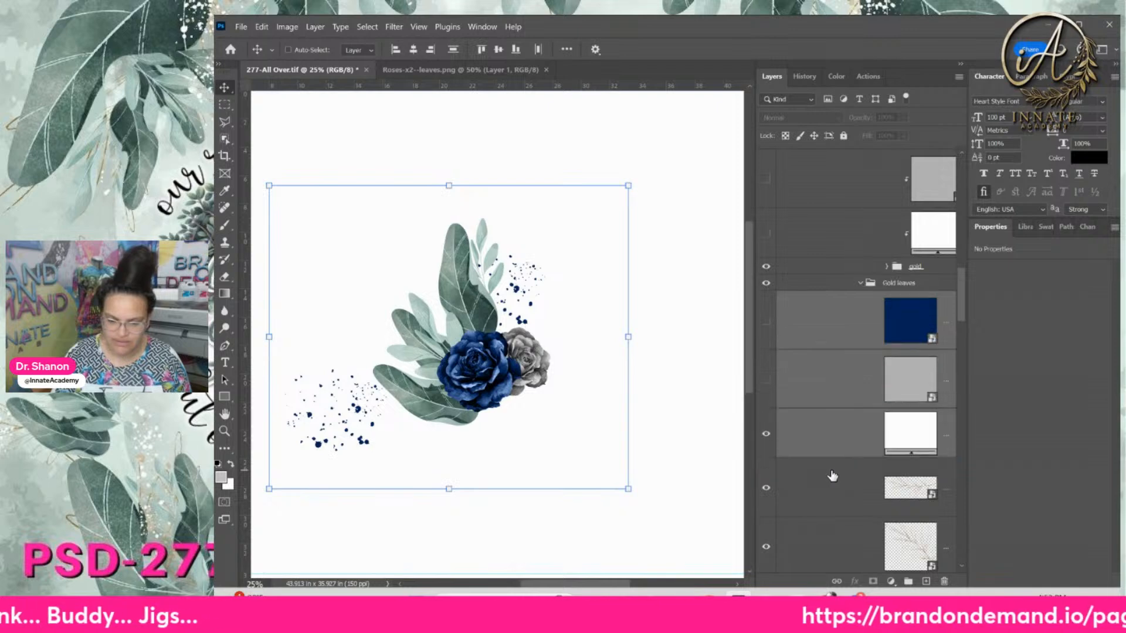
Group the three leaf layers and clip the colour fills to that group
left_click(847, 492)
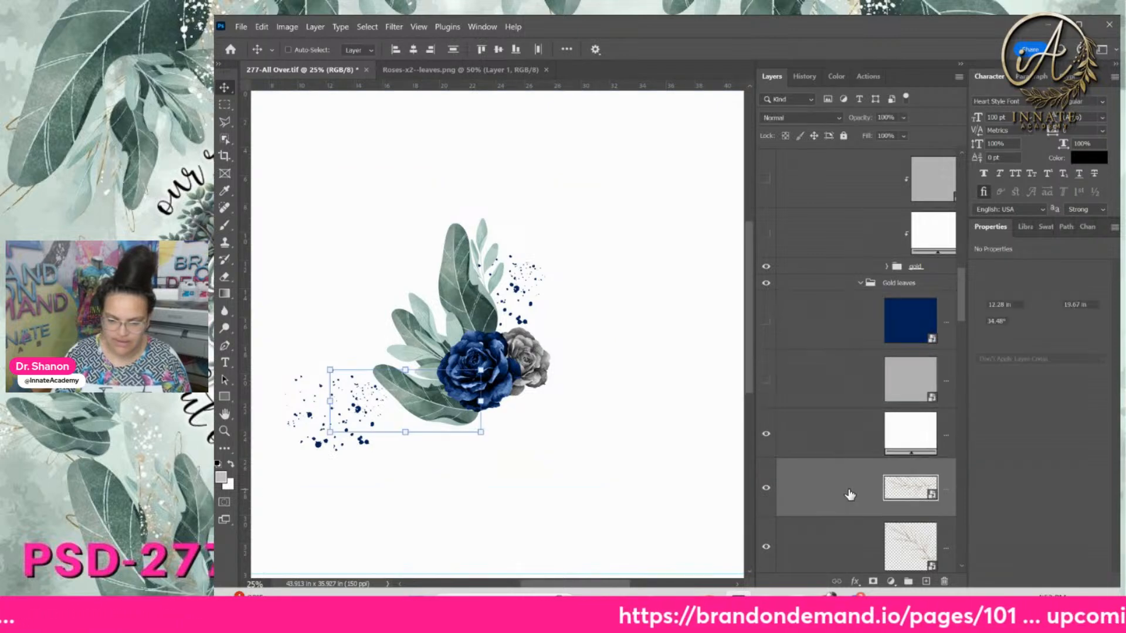
scroll(843, 484, "down", 3)
left_click(839, 463)
left_click(840, 459, "shift")
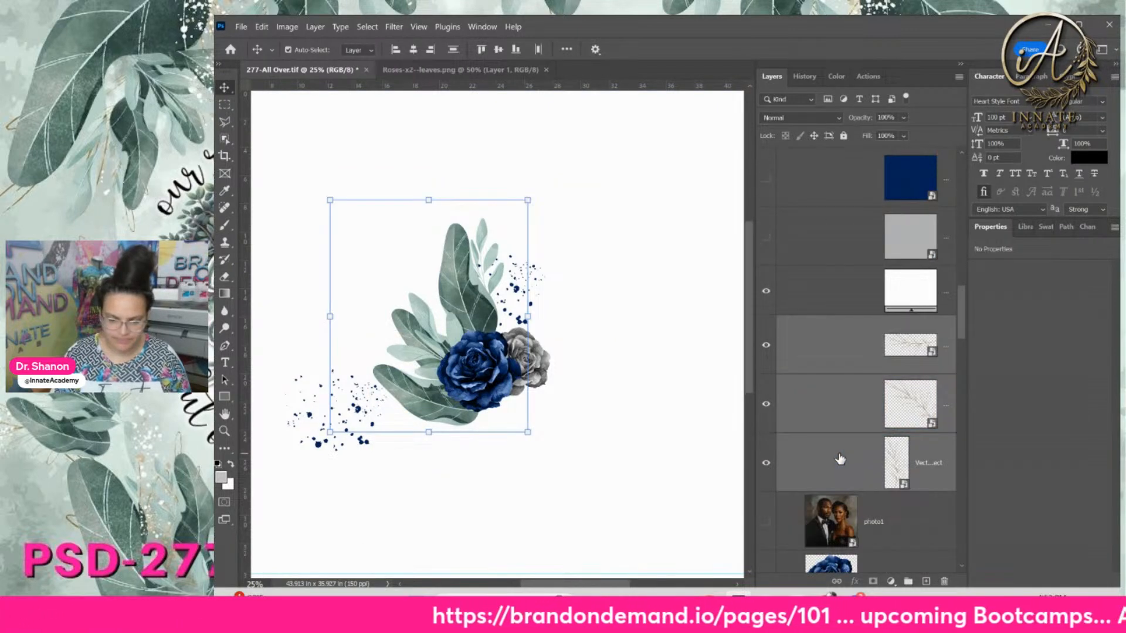
key("ctrl+g")
left_click(840, 296)
right_click(818, 199)
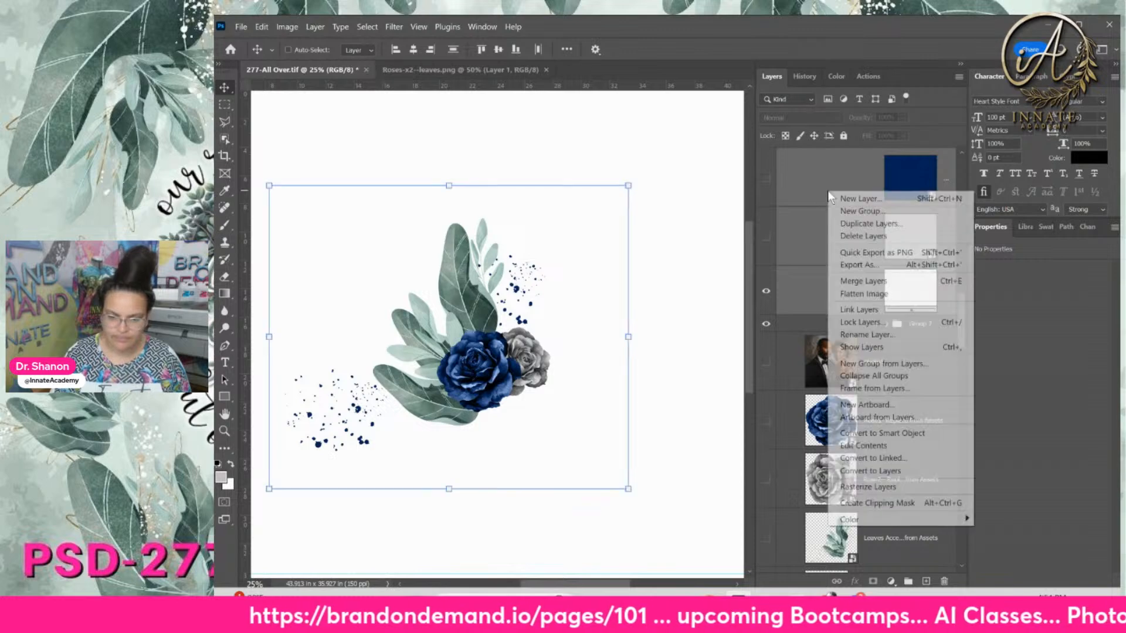
left_click(907, 505)
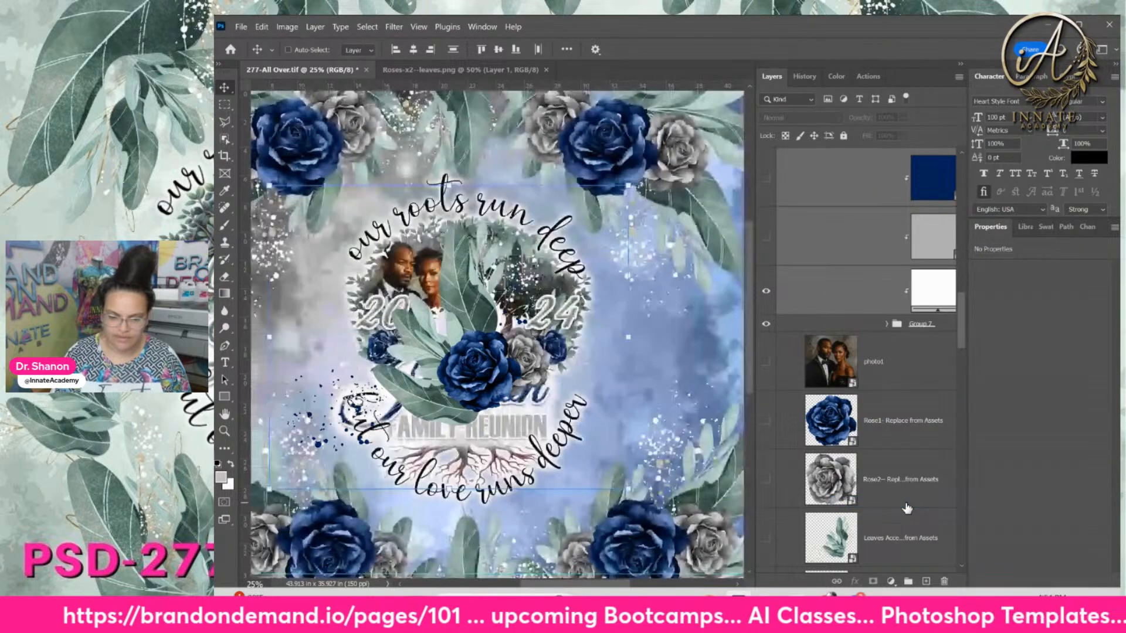
Hide the white fill and show the navy fill so the leaves turn navy
scroll(766, 331, "up", 2)
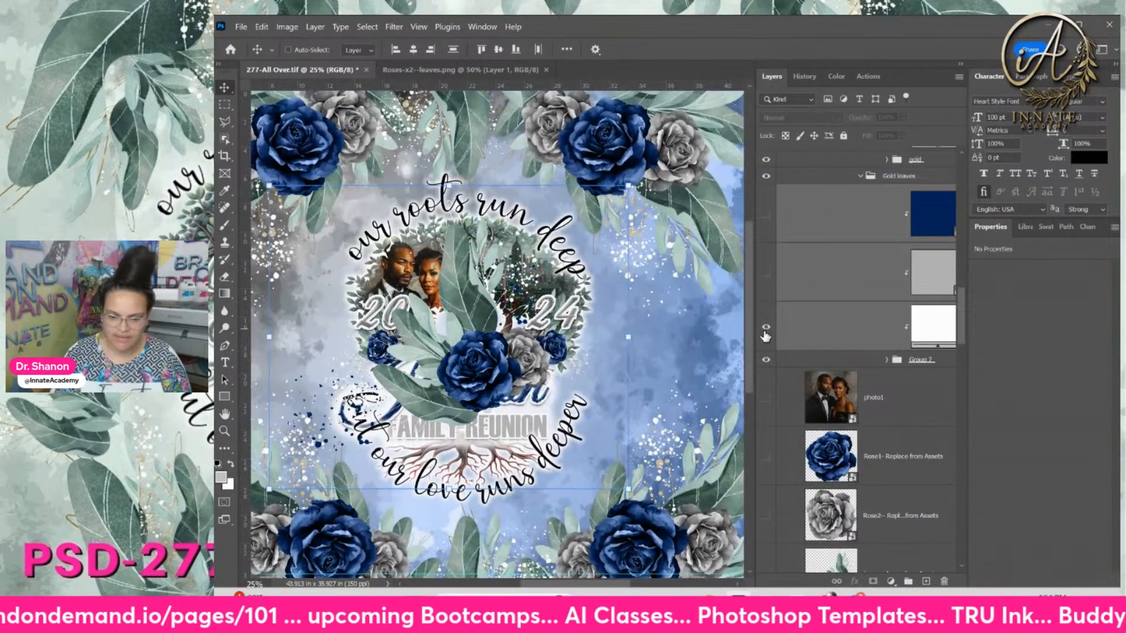
left_click(766, 330)
left_click(768, 215)
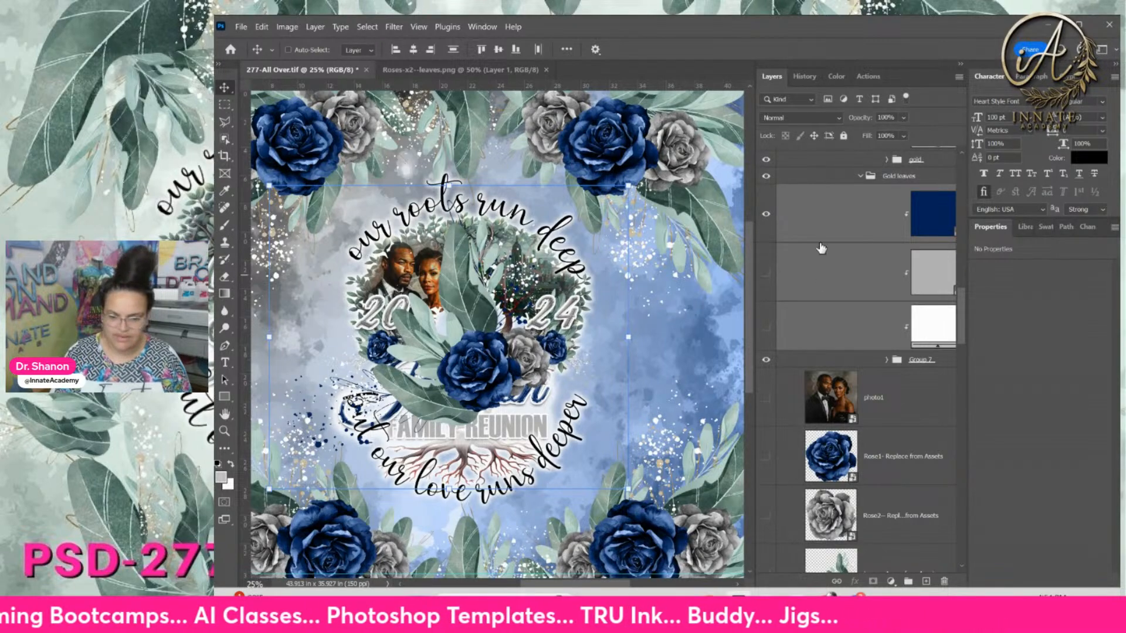
Collapse the Gold leaves and Leaves Accent.png groups and select the Leaves Accent smart object
scroll(833, 264, "up", 4)
left_click(844, 233)
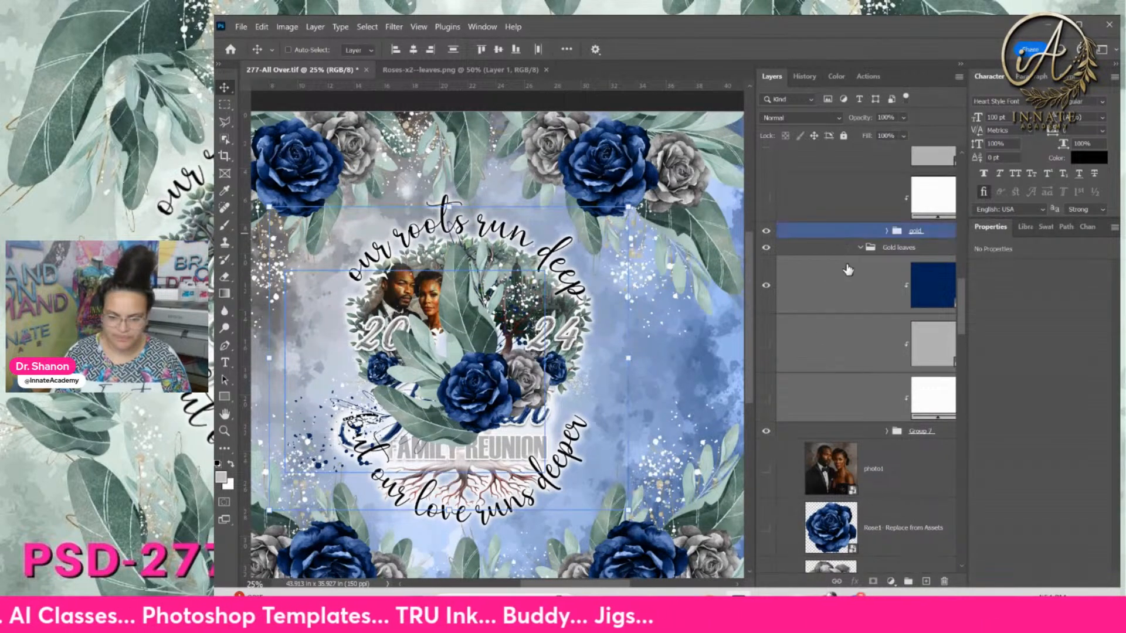
scroll(862, 276, "up", 15)
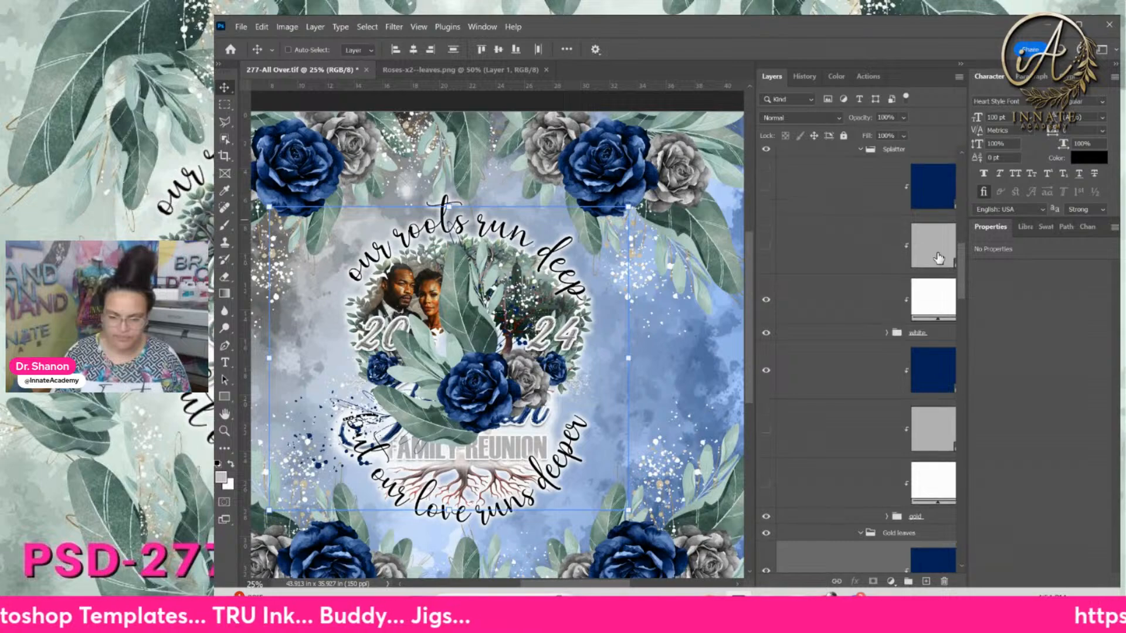
left_click(891, 369)
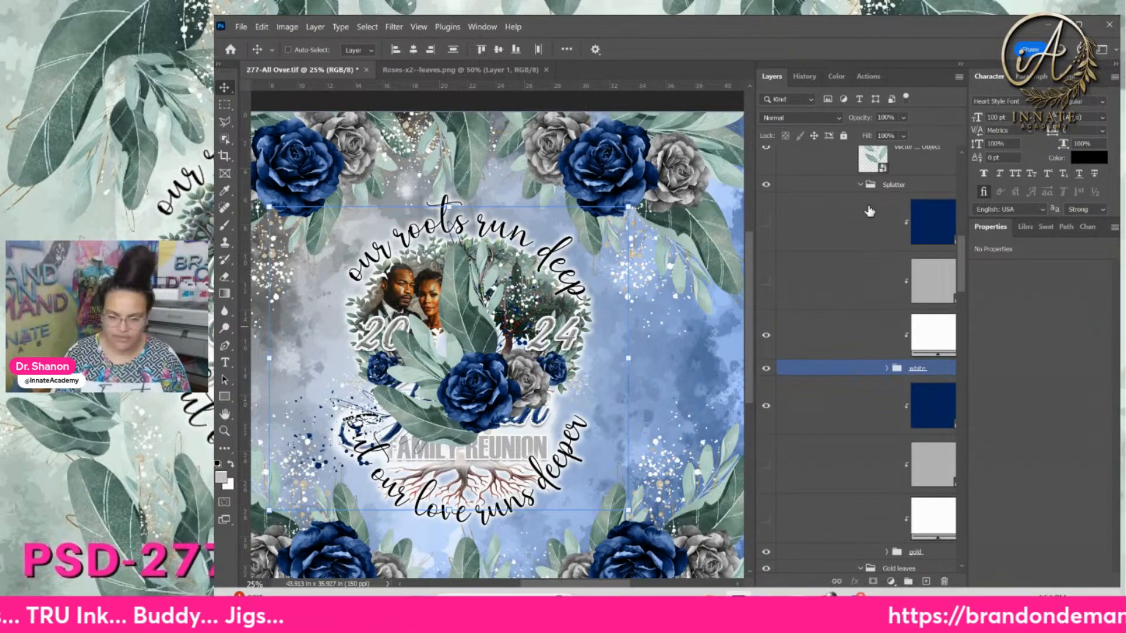
left_click(862, 568)
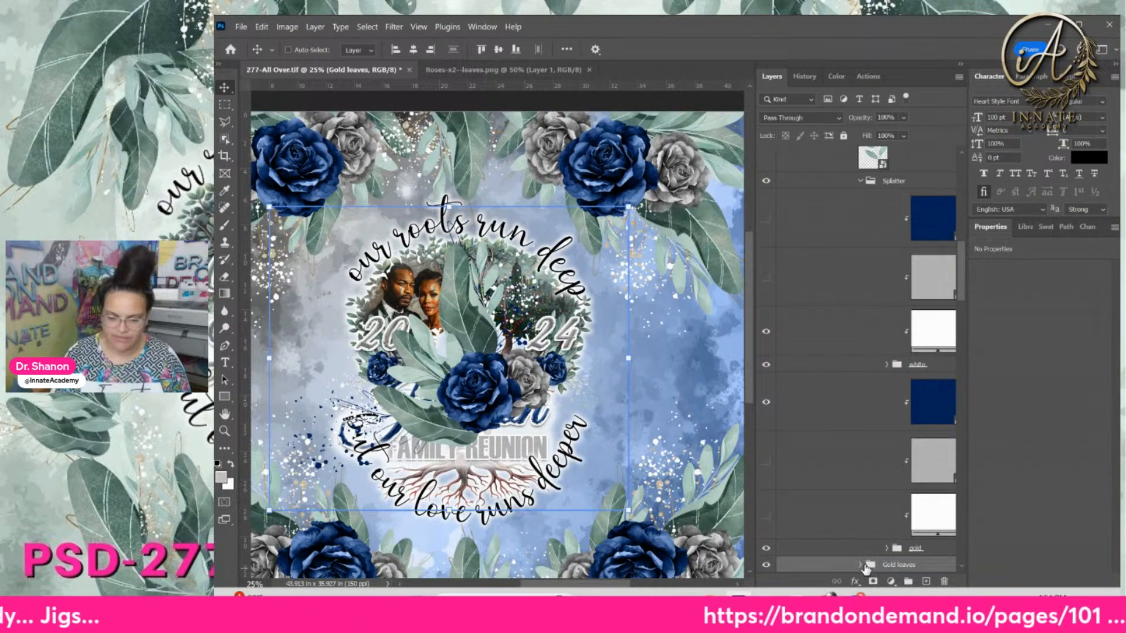
scroll(897, 202, "up", 15)
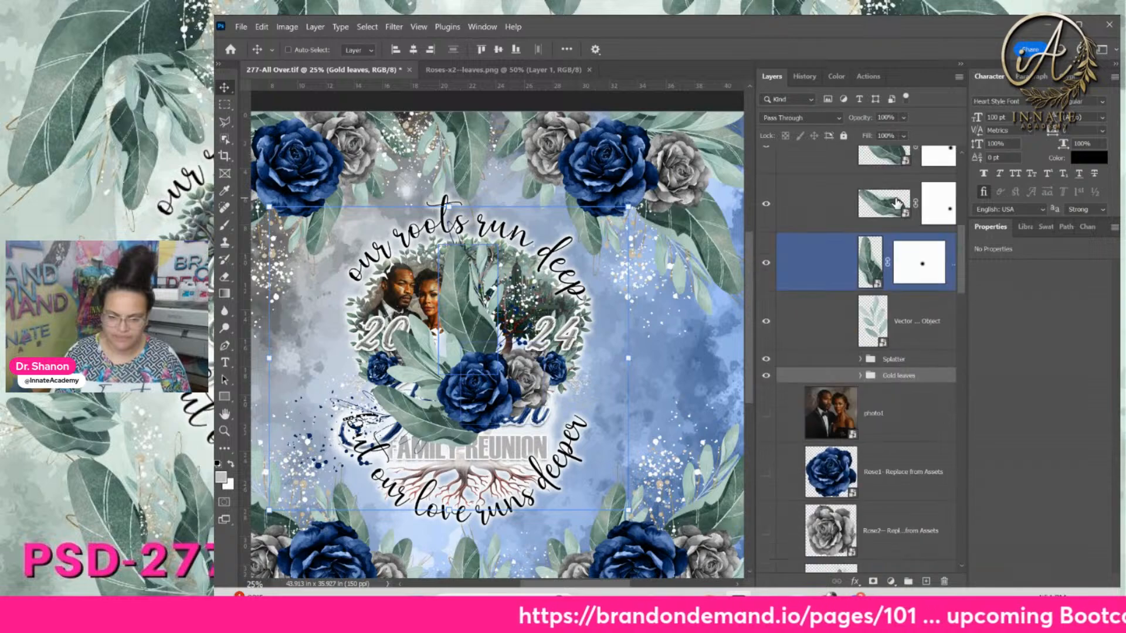
scroll(896, 202, "up", 1)
left_click(849, 265)
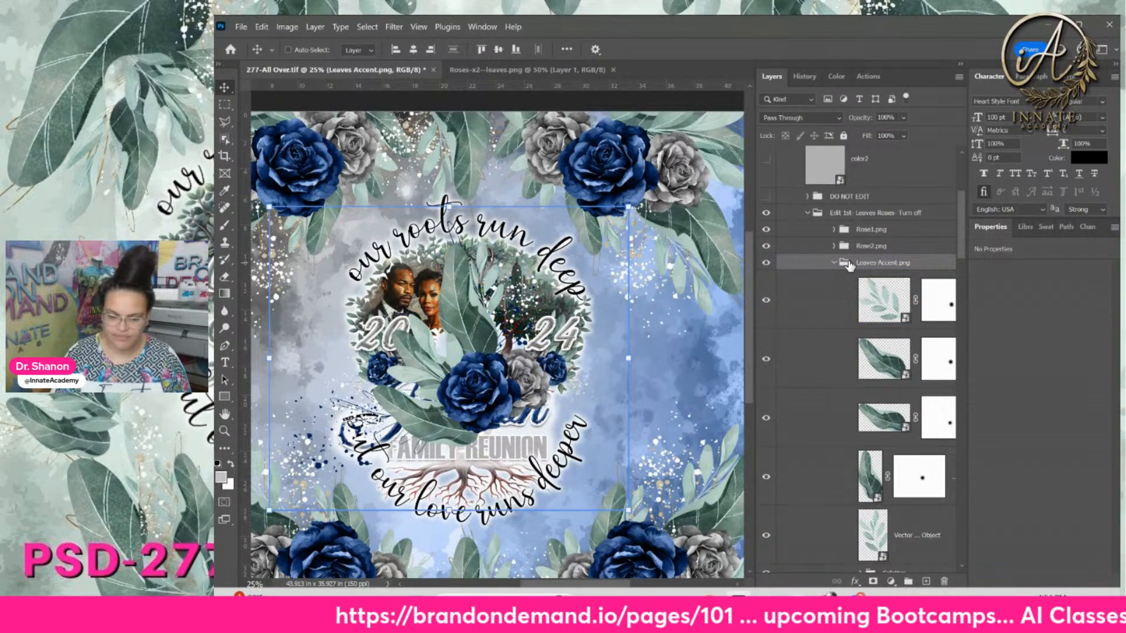
left_click(834, 263)
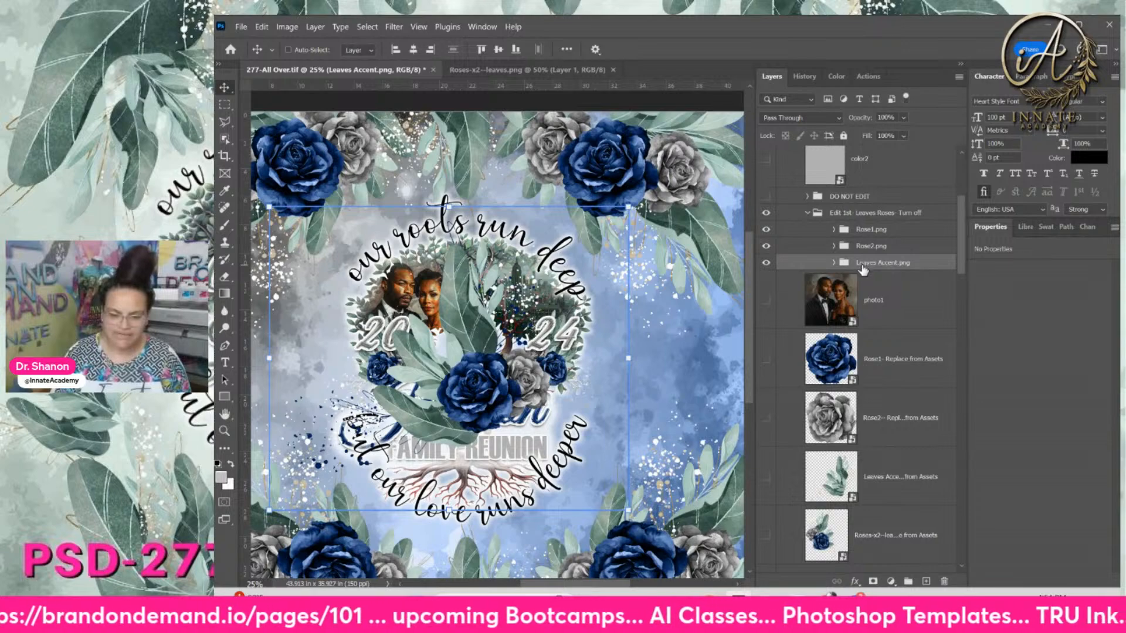
left_click(847, 475)
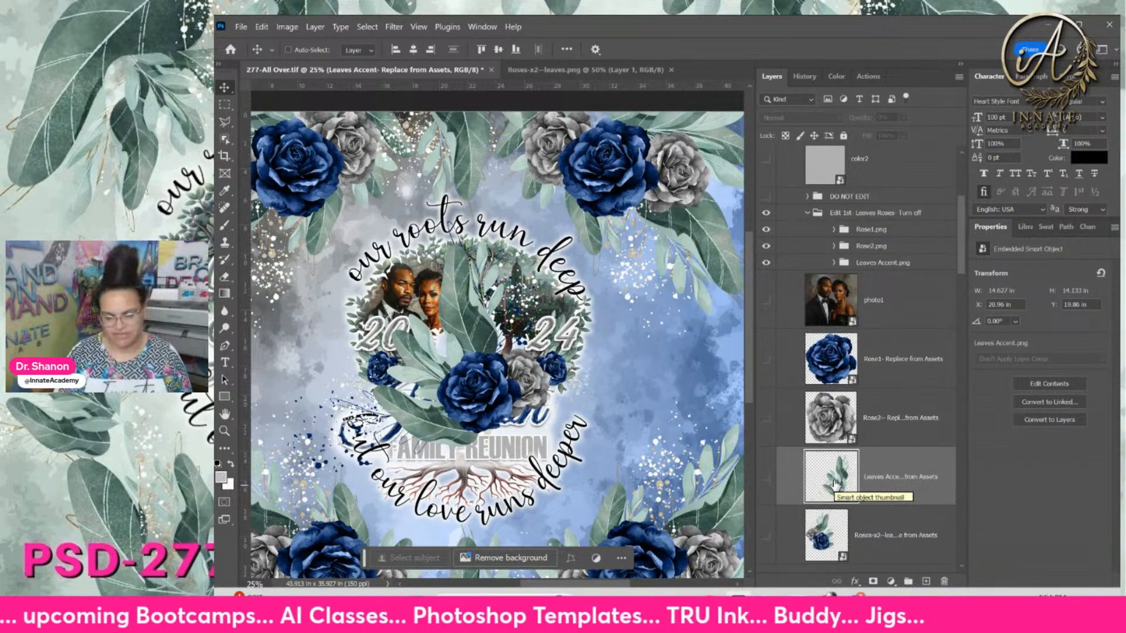
Open the Leaves Accent smart object and place Leaves Accent.png into its contents
double_click(835, 484)
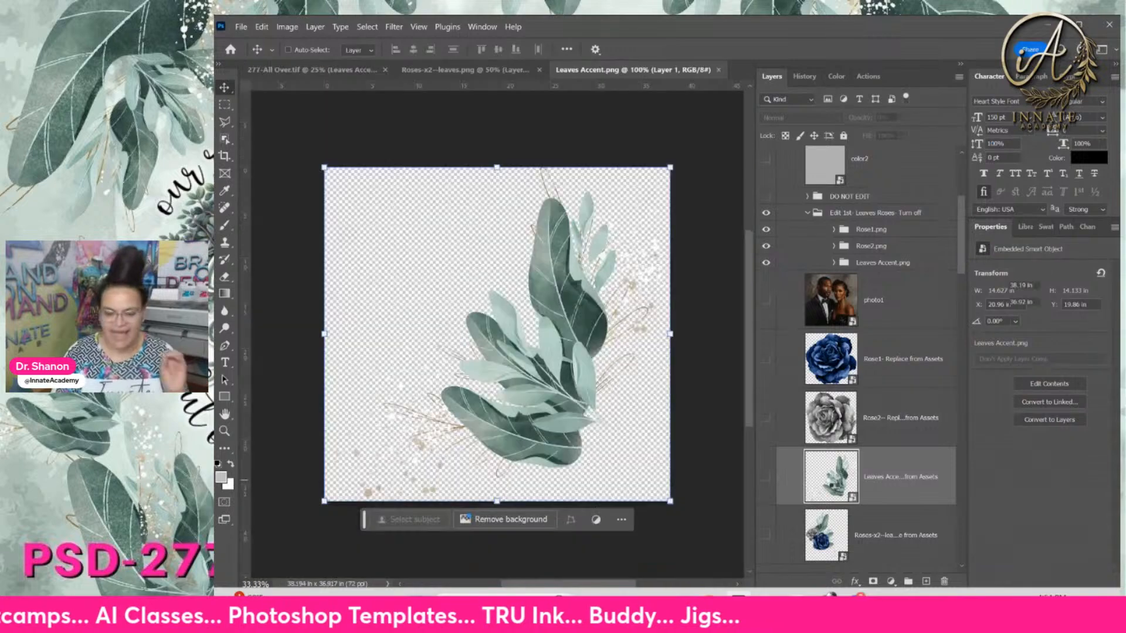
left_click(680, 610)
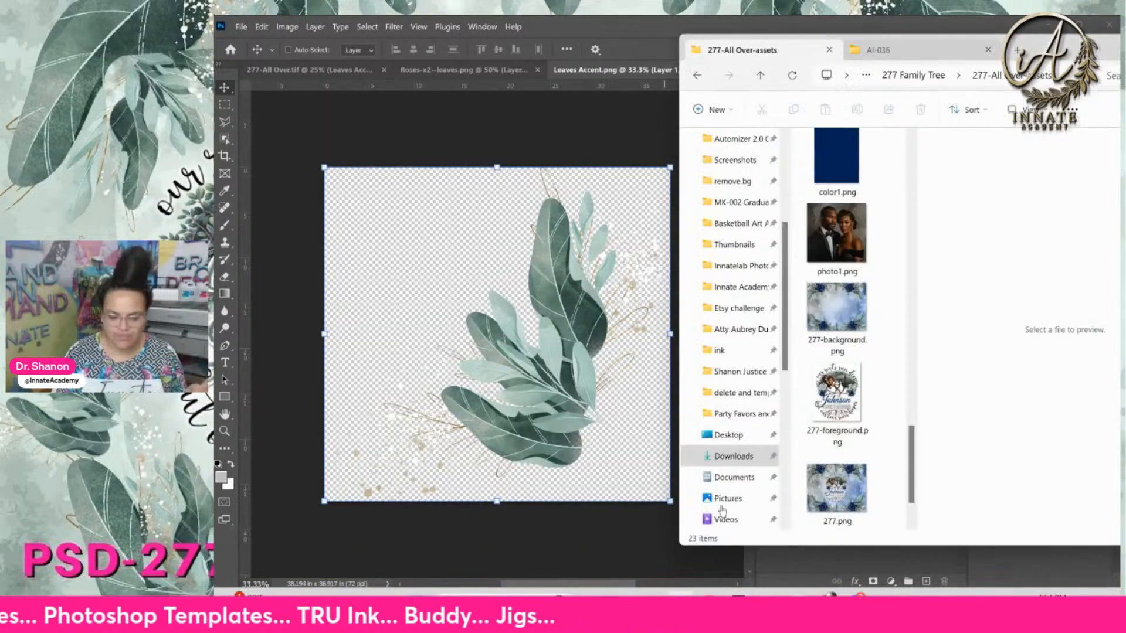
scroll(867, 321, "up", 6)
scroll(865, 319, "up", 5)
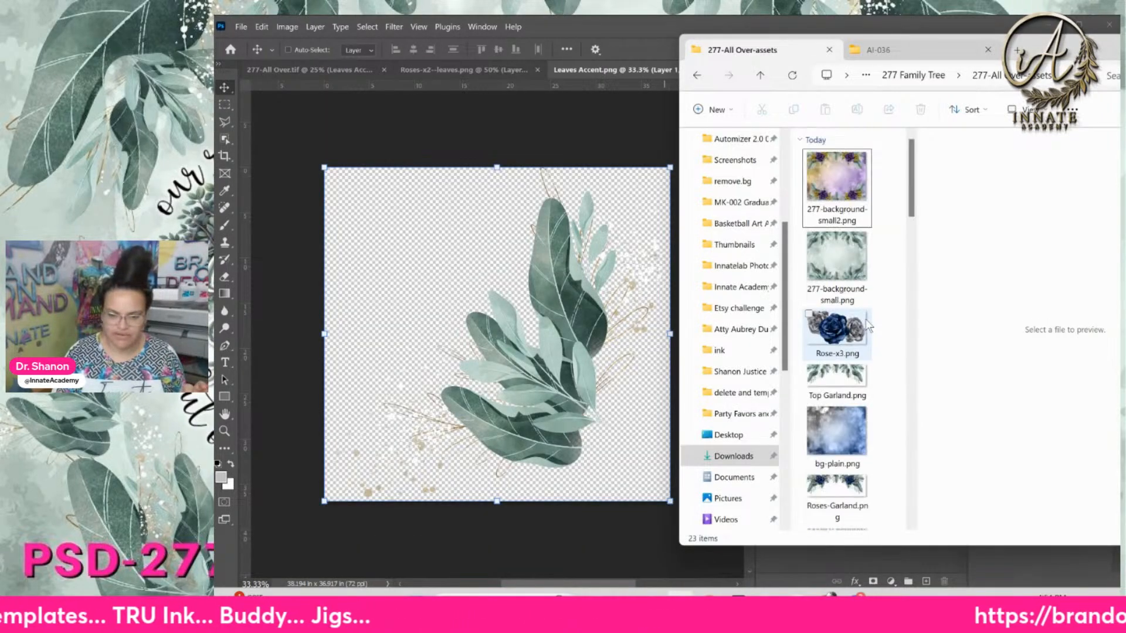
scroll(865, 317, "down", 5)
scroll(865, 315, "up", 5)
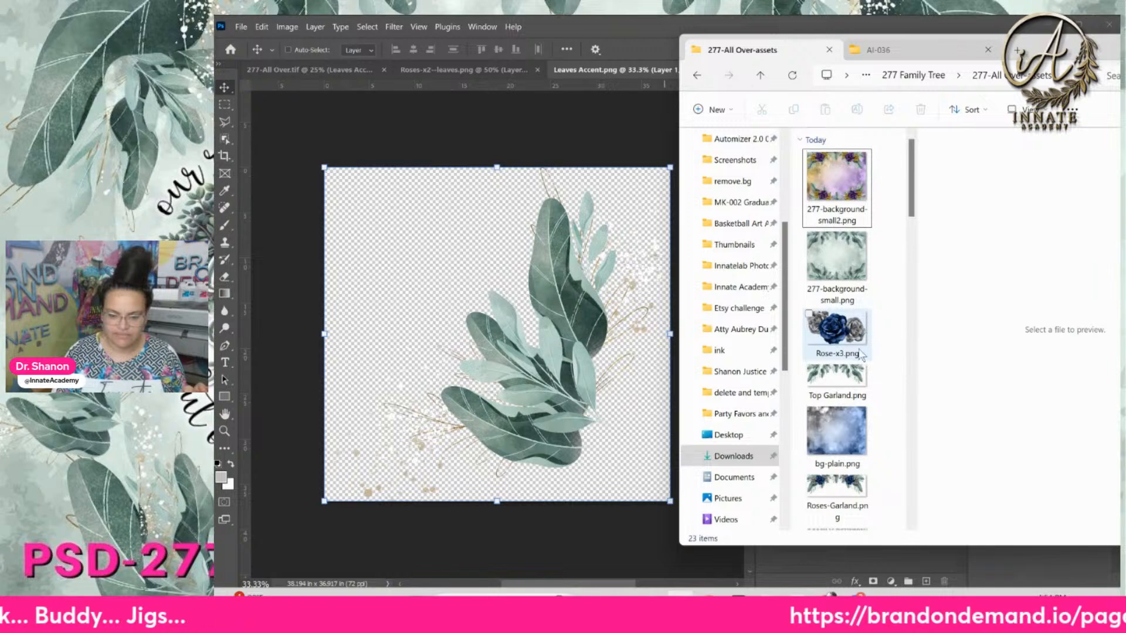
scroll(859, 355, "down", 10)
scroll(857, 359, "up", 5)
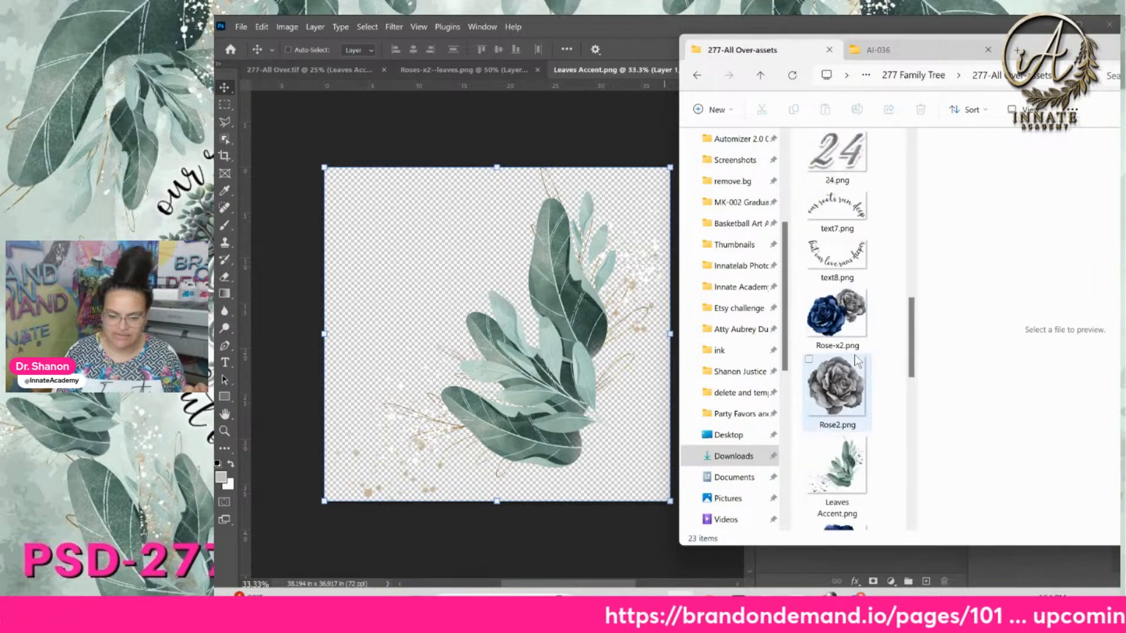
scroll(854, 354, "down", 3)
left_click_drag(848, 282, 535, 252)
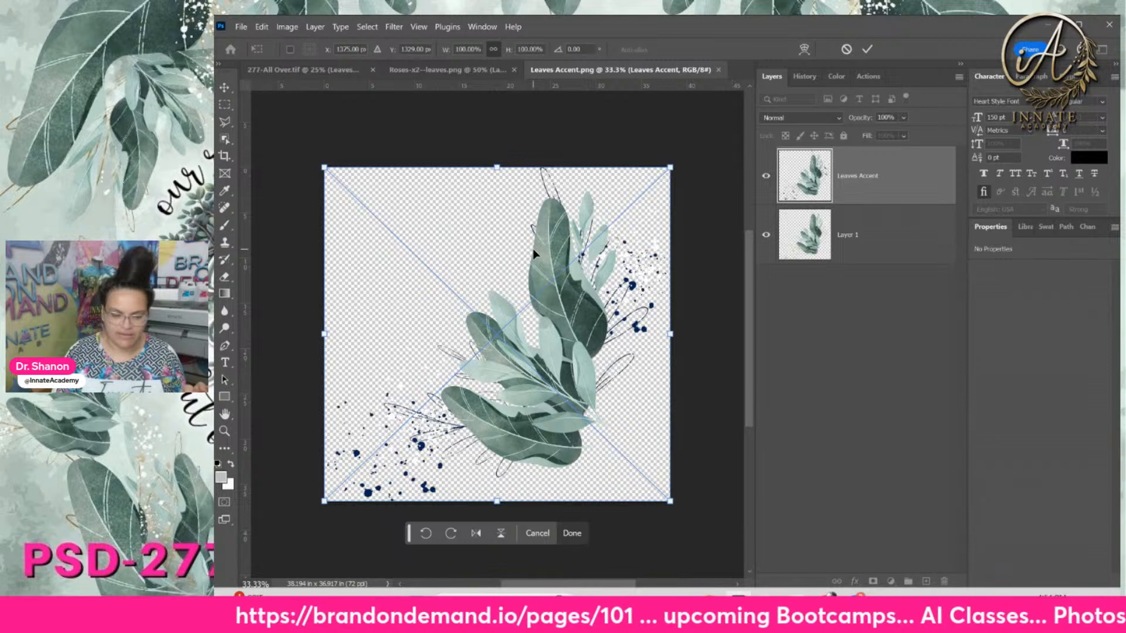
key("Return")
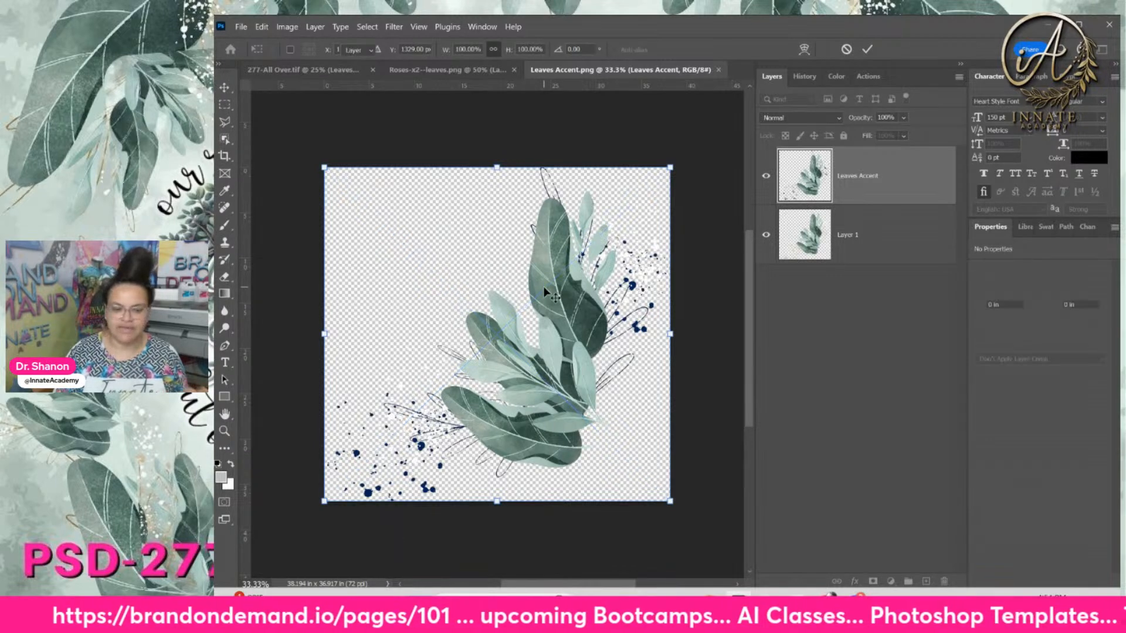
Delete the old leaves layer and save the Leaves Accent contents back into the design
left_click(900, 253)
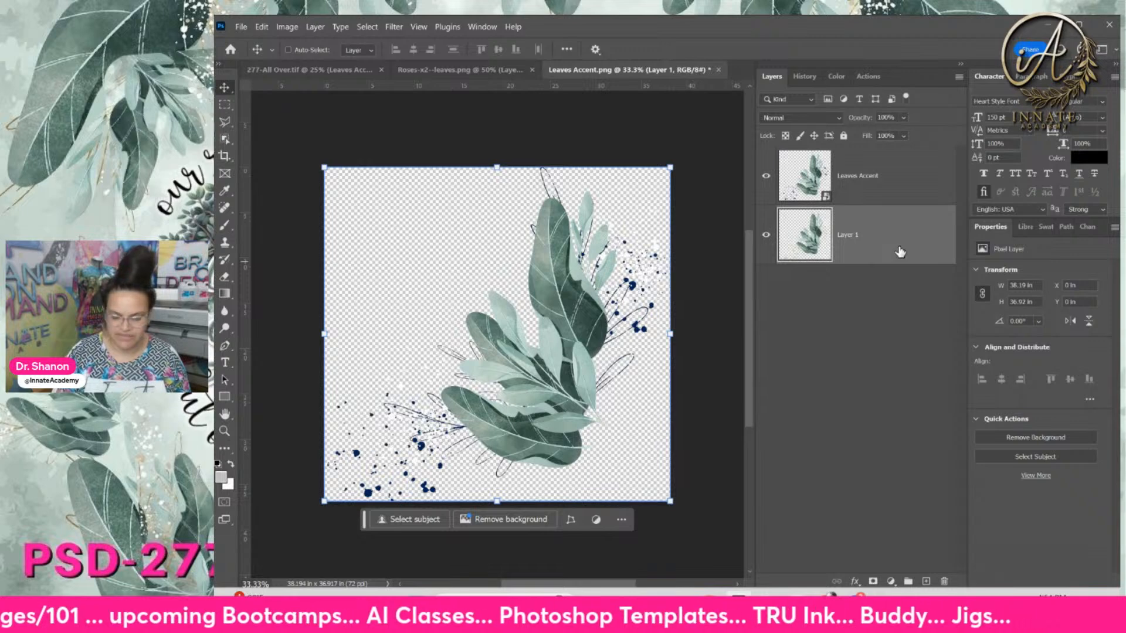
key("Delete")
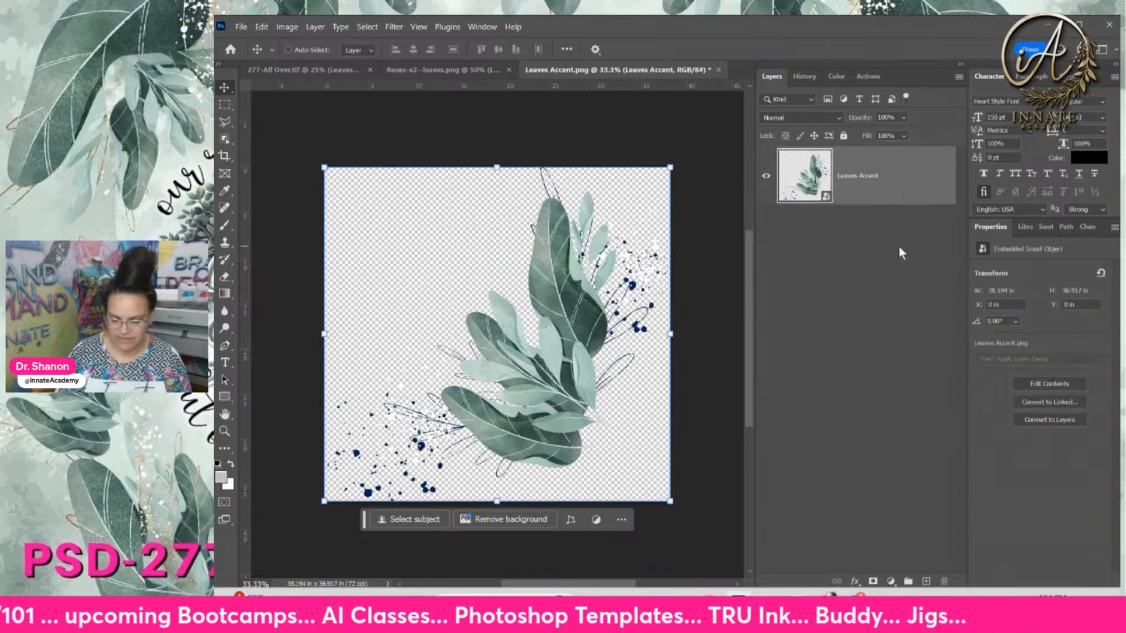
left_click(719, 69)
left_click(731, 269)
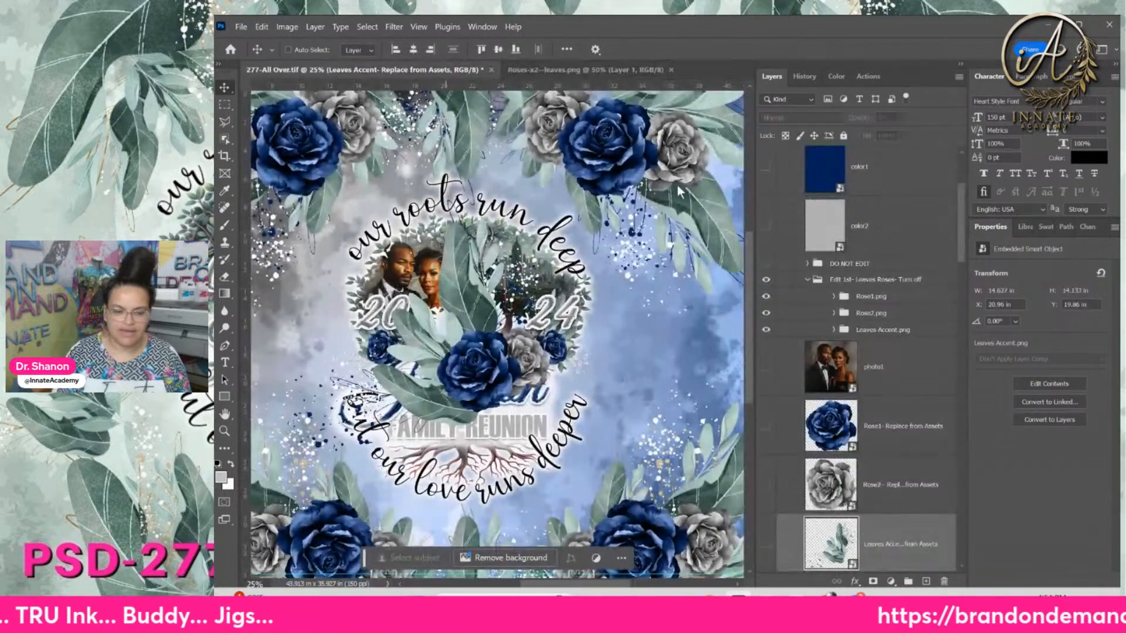
Zoom out and select the Roses-x2 leaves layer in the Layers panel
key("ctrl+minus")
key("ctrl+minus")
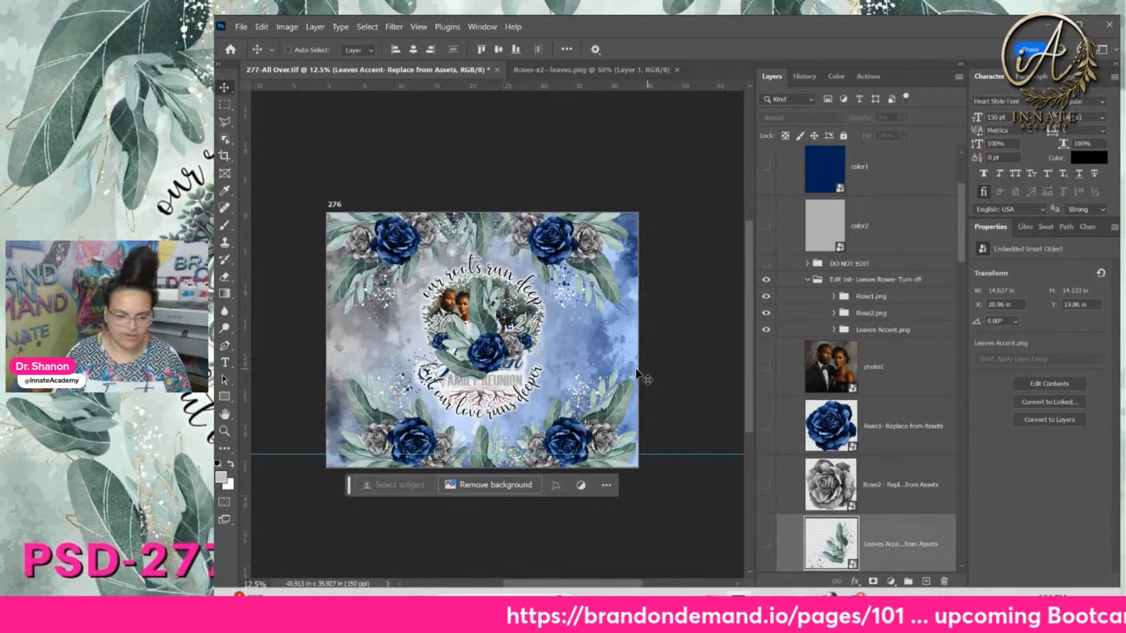
left_click(888, 430)
scroll(897, 381, "down", 3)
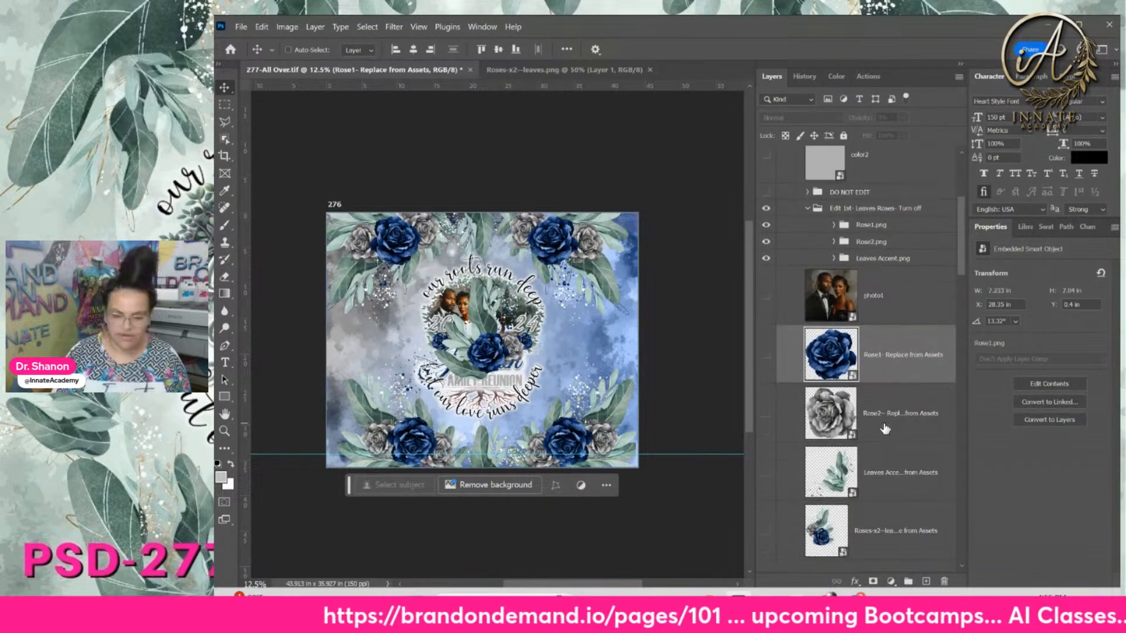
left_click(899, 376)
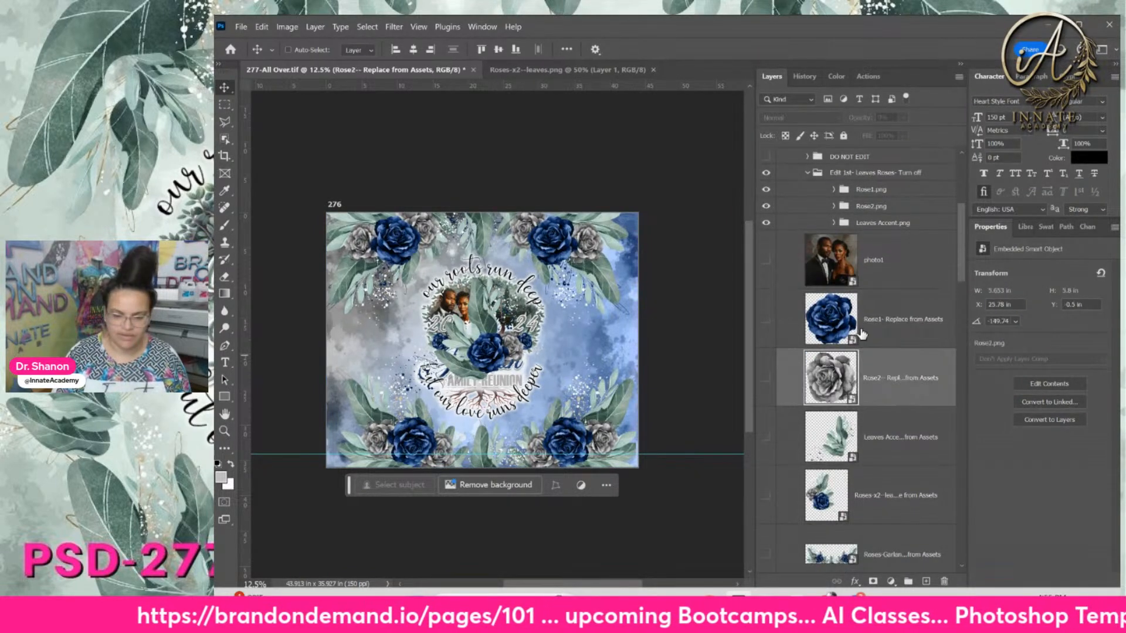
left_click(884, 448)
scroll(882, 446, "down", 3)
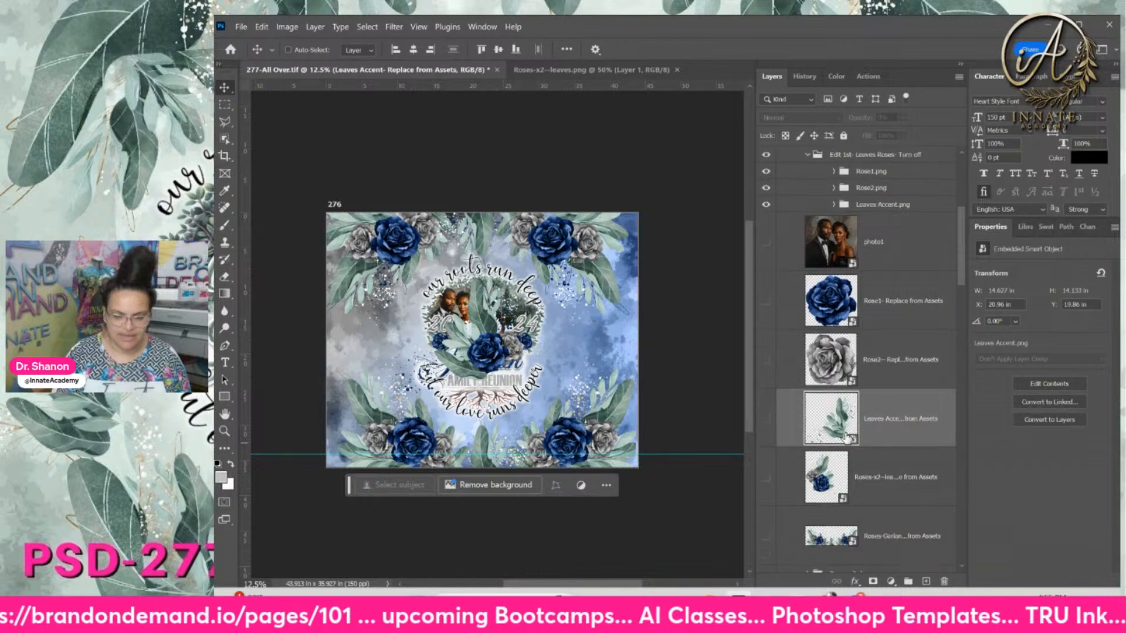
left_click(827, 432)
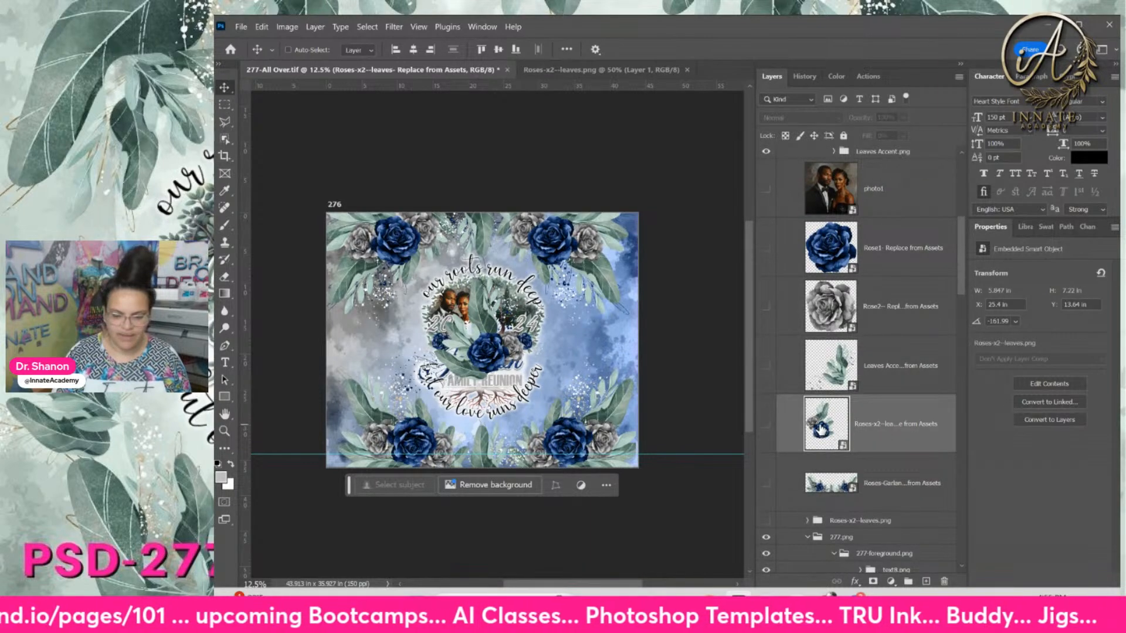
Open the Roses-x2 leaves smart object and place Roses-x2--leaves.png into it
double_click(821, 430)
left_click(680, 604)
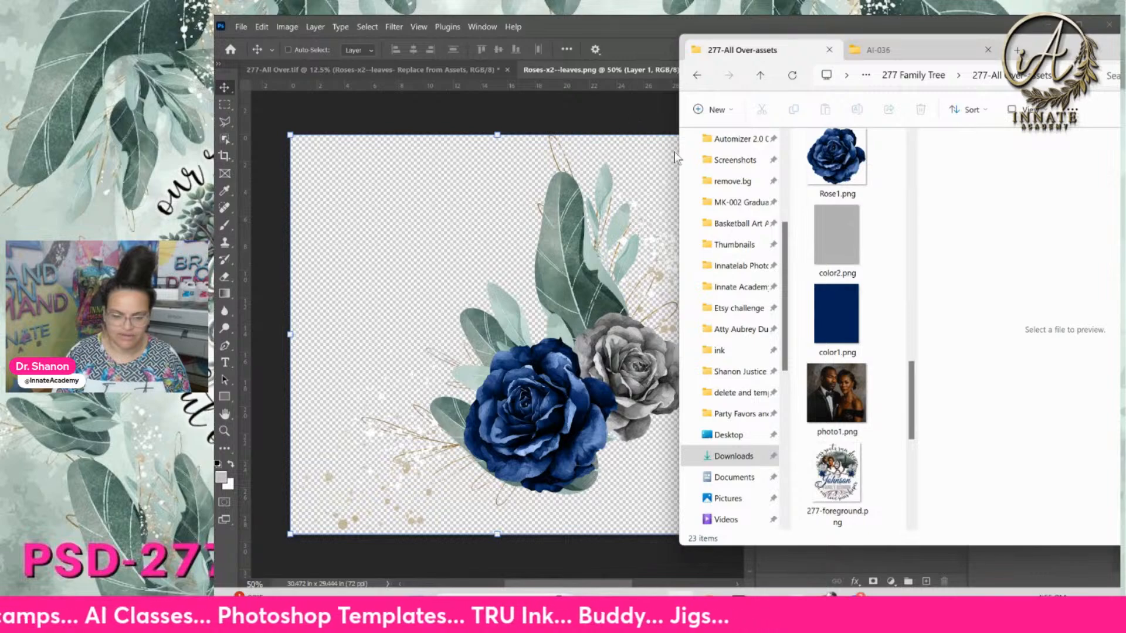
scroll(830, 246, "up", 10)
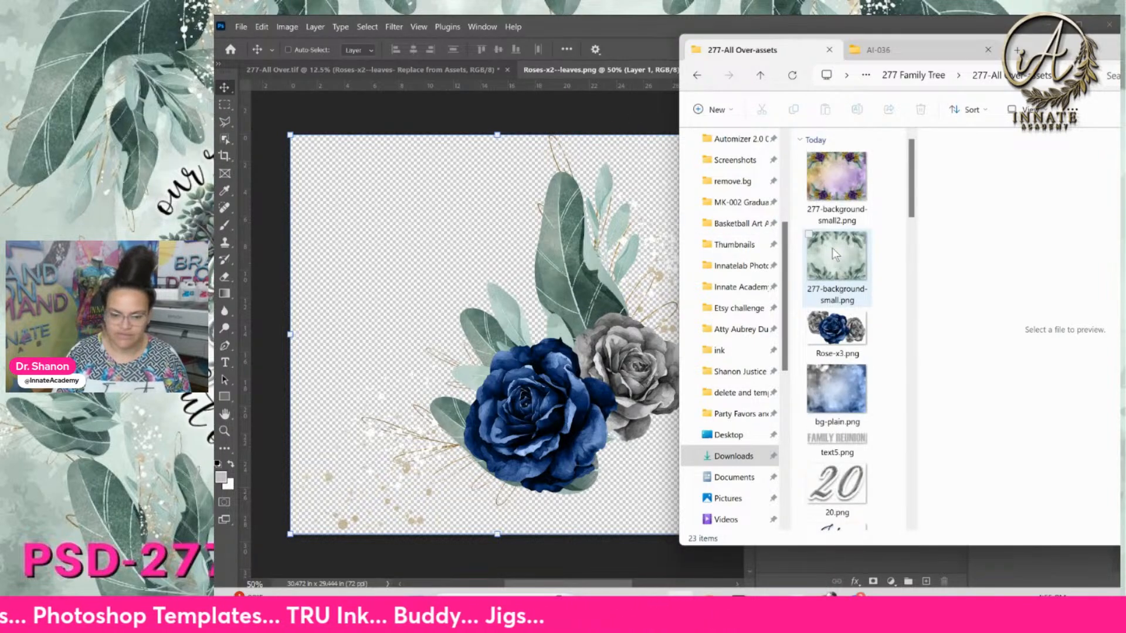
scroll(832, 248, "down", 8)
scroll(837, 258, "down", 6)
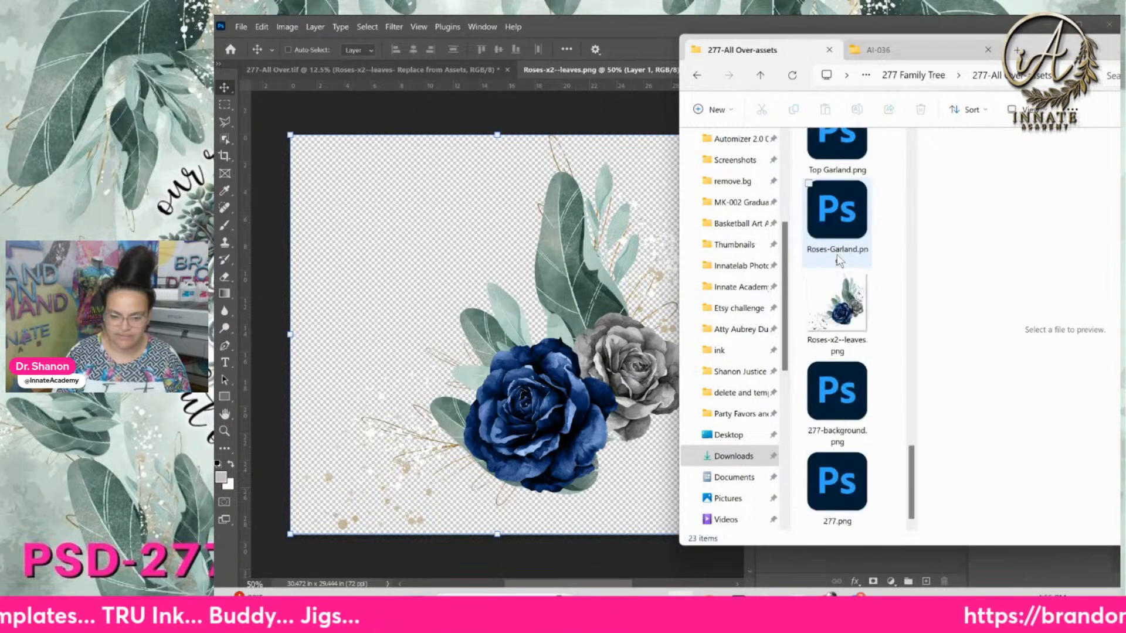
left_click(848, 312)
left_click_drag(848, 313, 601, 308)
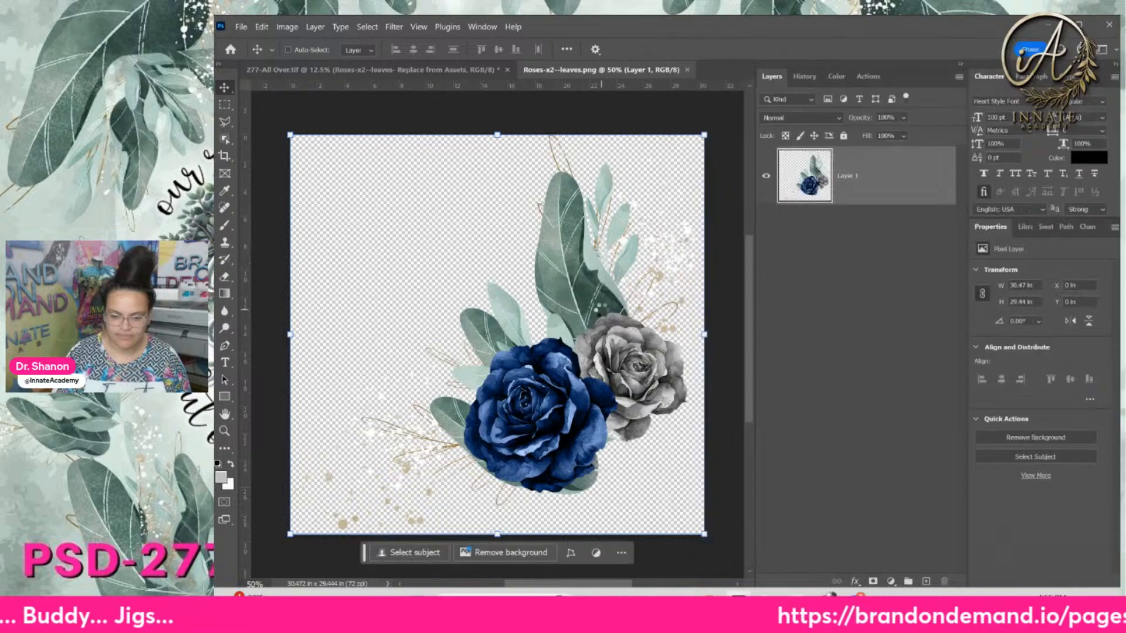
left_click(893, 258)
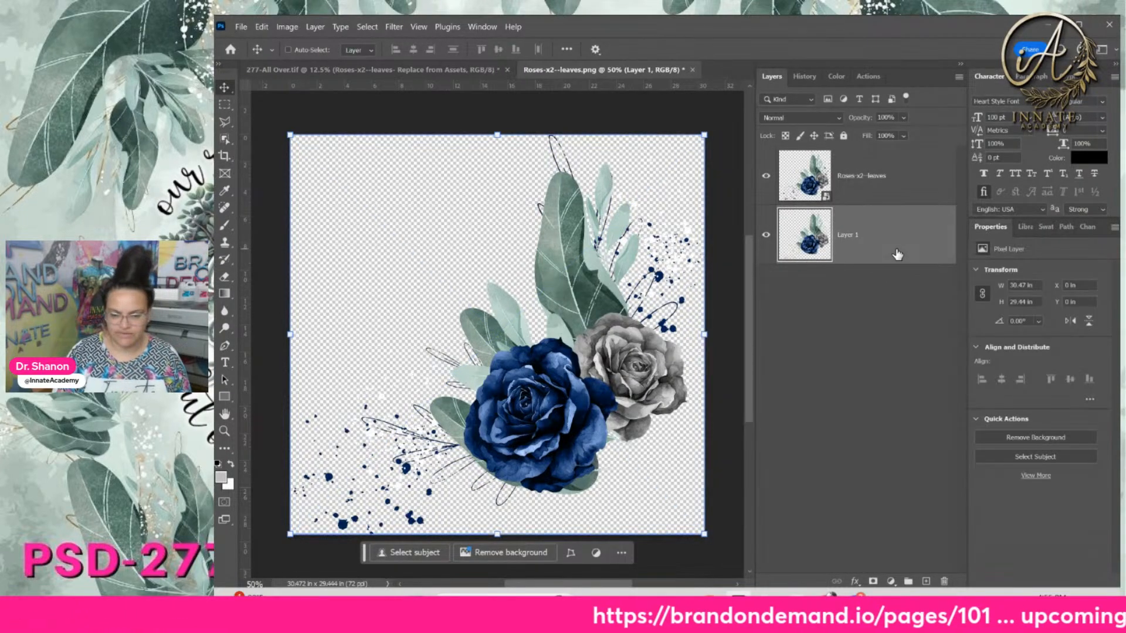
Delete the old Layer 1, save the smart object, and select the Roses-Garland layer
key("Delete")
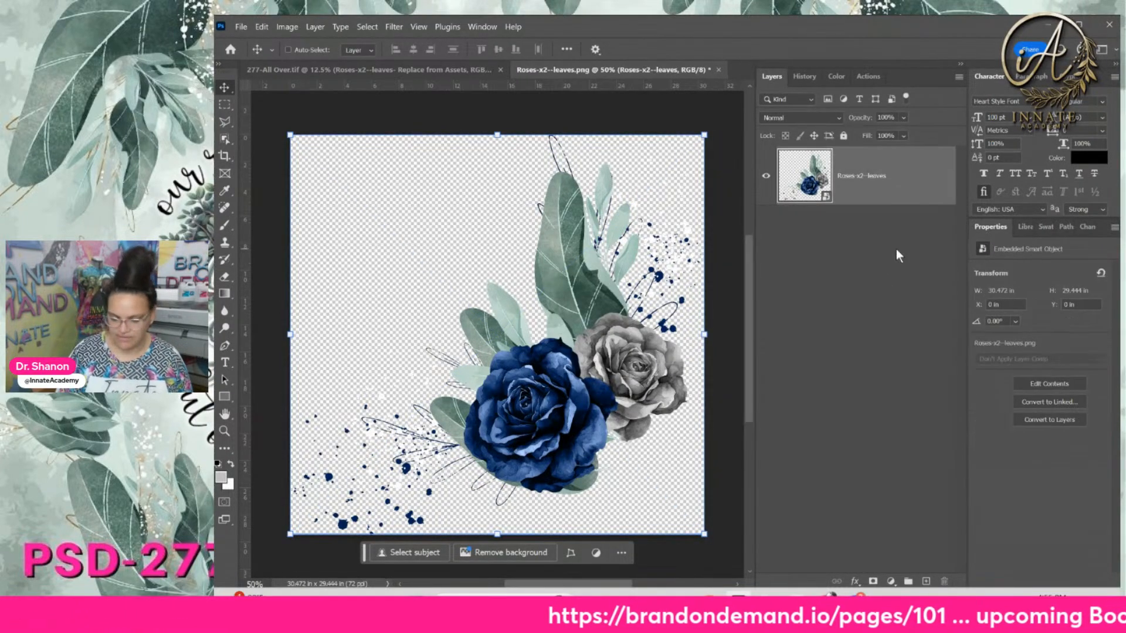
left_click(717, 69)
left_click(727, 268)
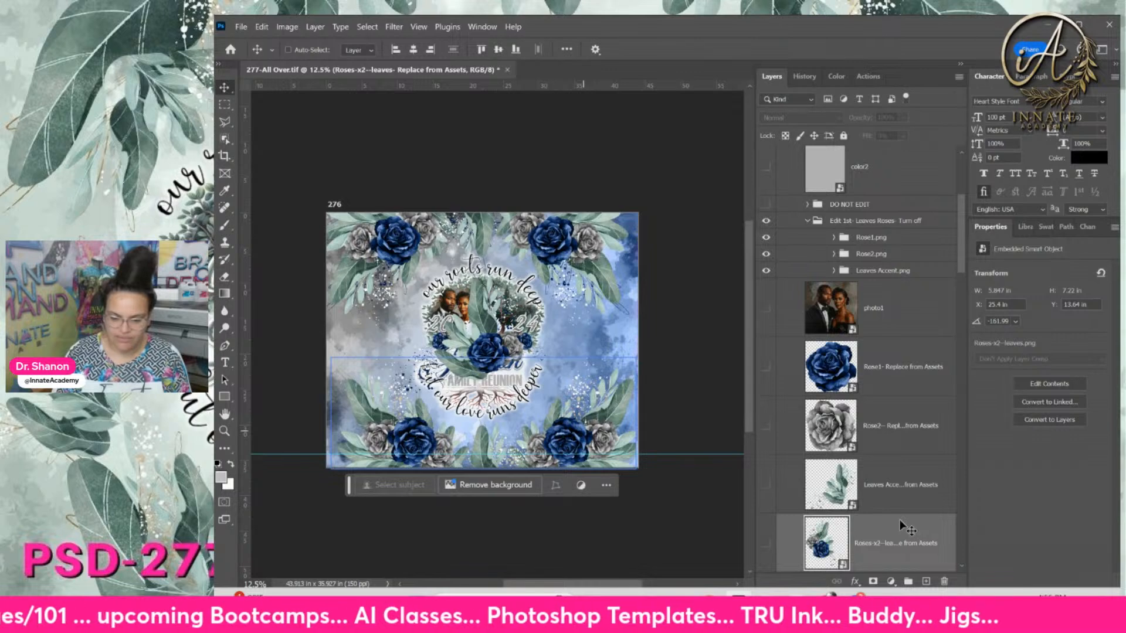
scroll(900, 527, "down", 1)
scroll(894, 524, "down", 1)
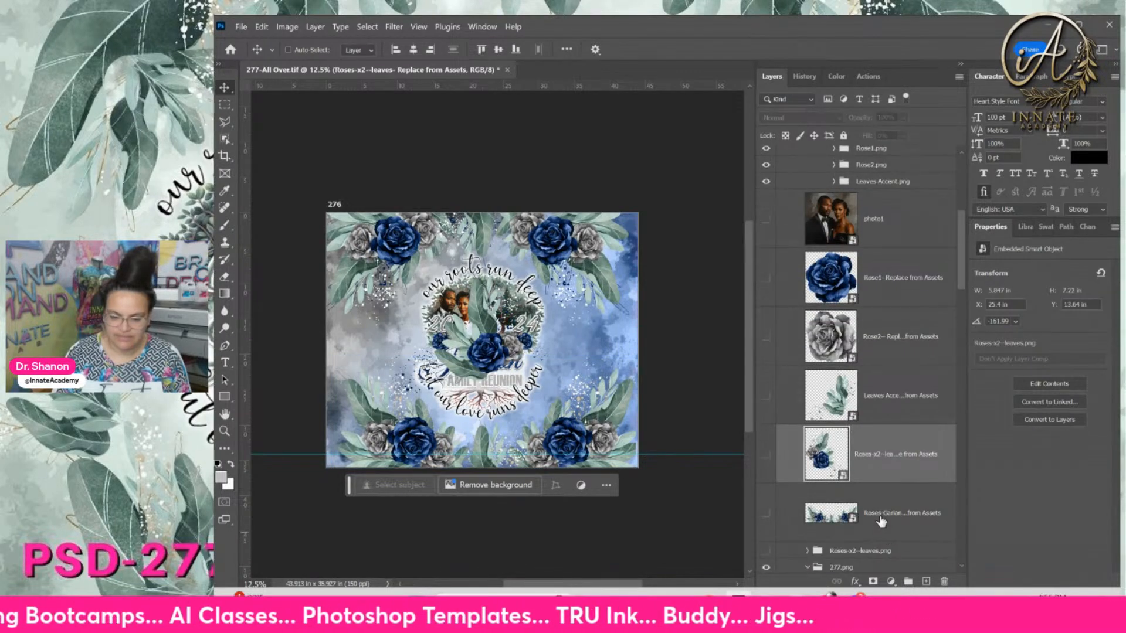
left_click(847, 515)
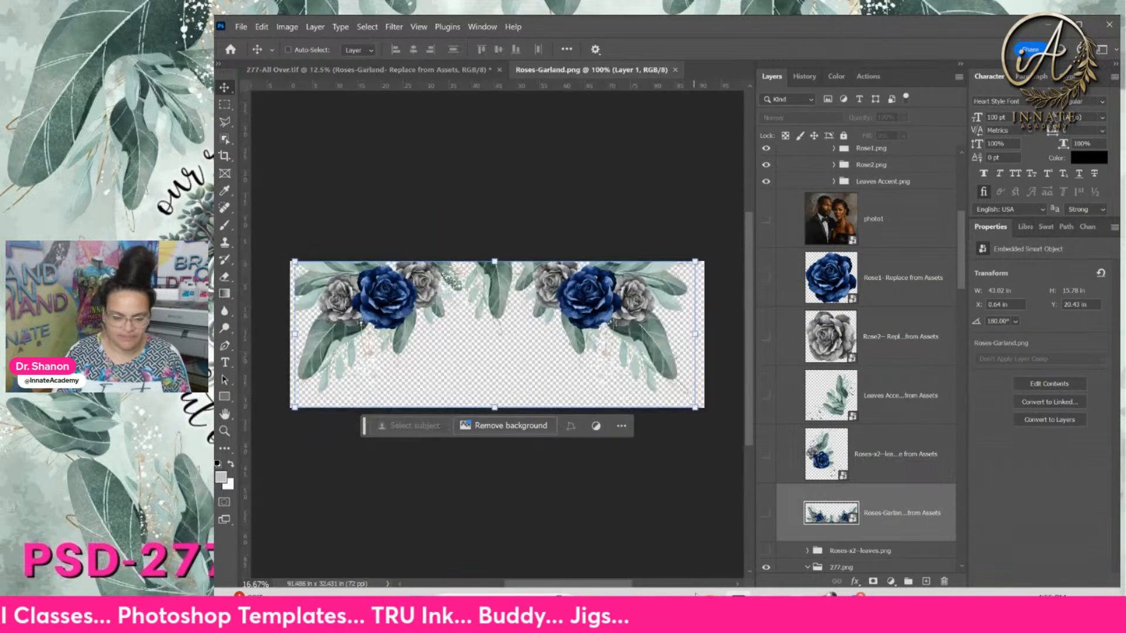
Place Roses-Garland.png into the garland smart object and hide the old Layer 1
key("alt+Tab")
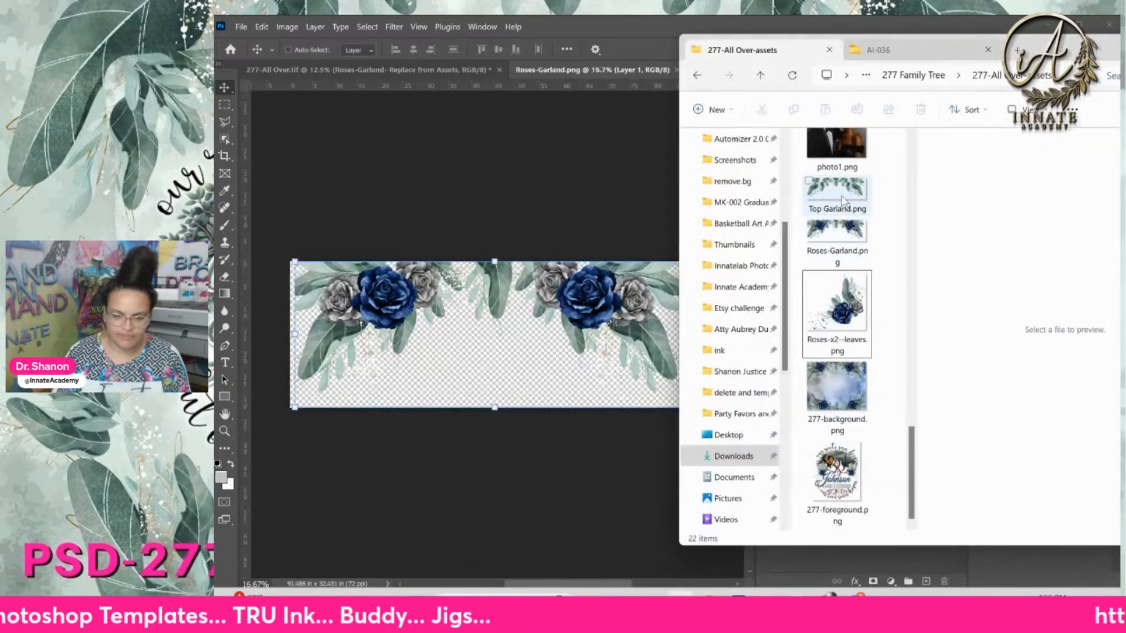
left_click(847, 230)
left_click_drag(845, 234, 544, 292)
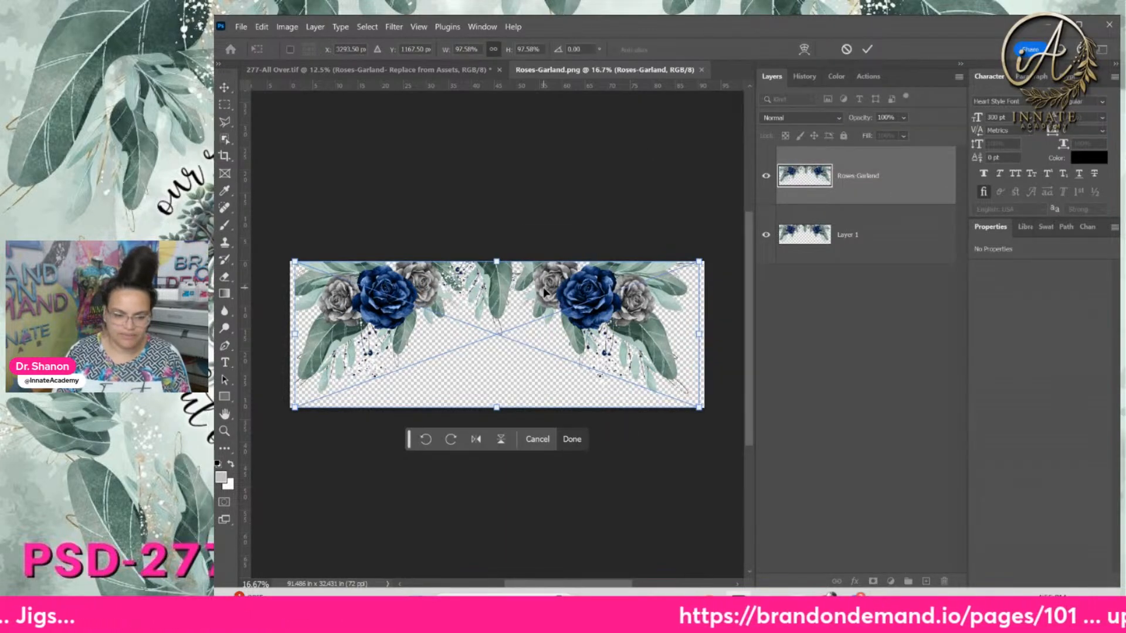
key("Return")
left_click(845, 237)
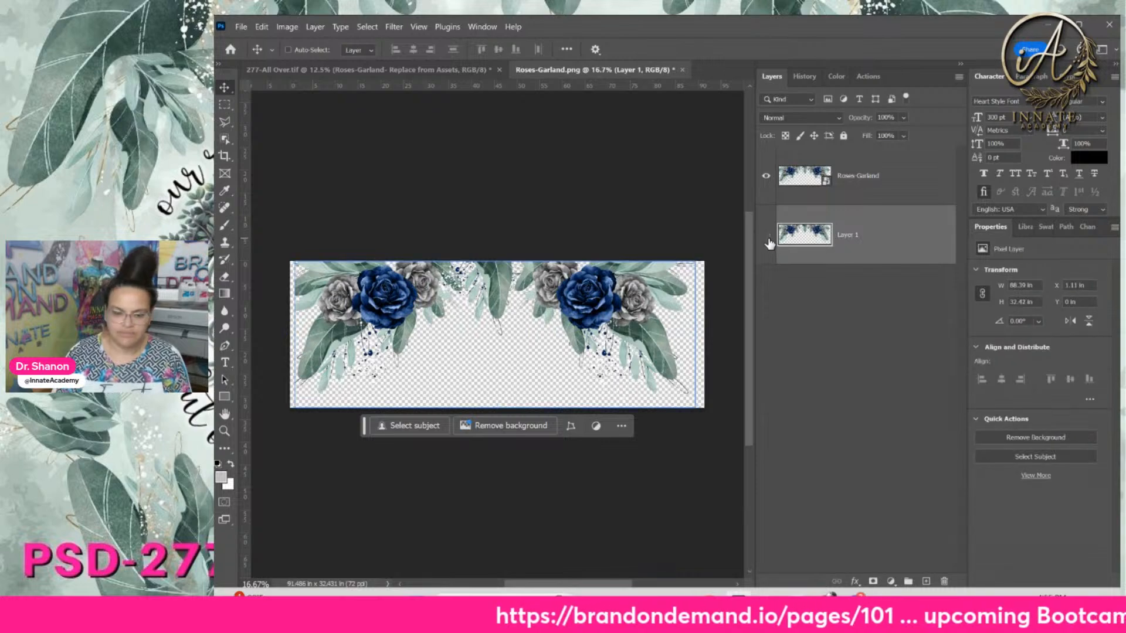
left_click(767, 236)
Delete the old Layer 1 and save the garland smart object back into the design
left_click(682, 70)
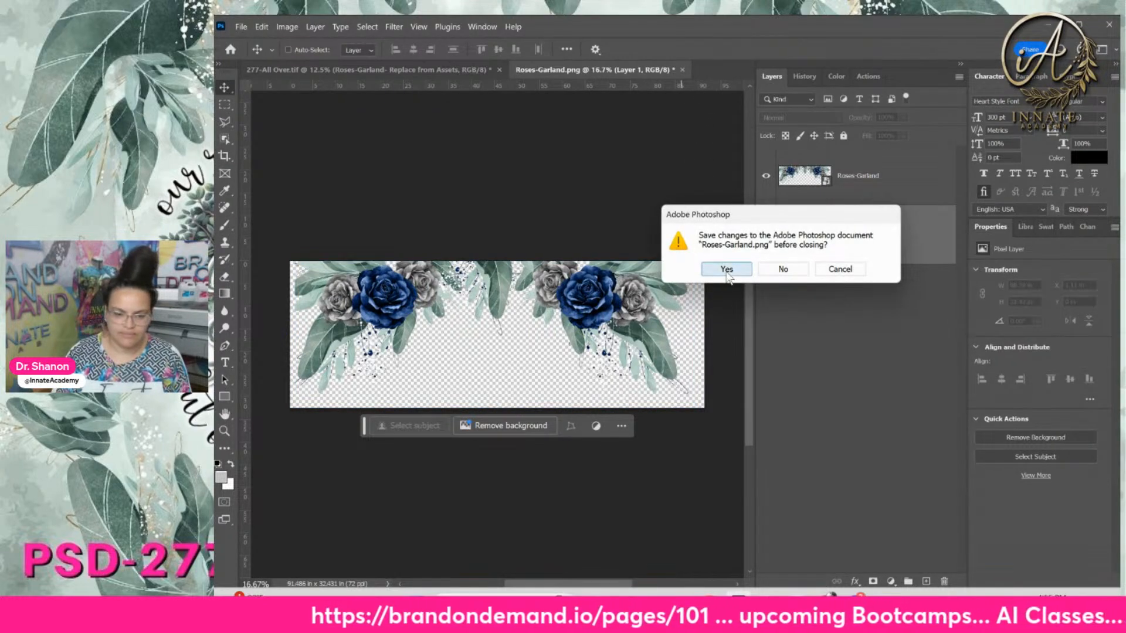
left_click(725, 268)
left_click(1033, 449)
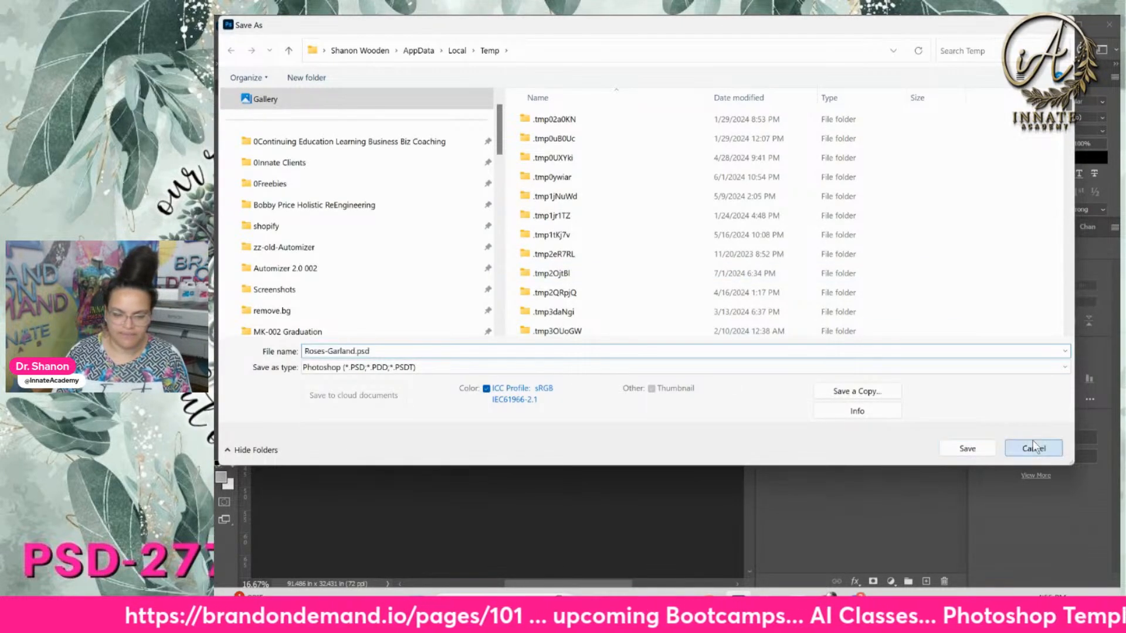
key("Delete")
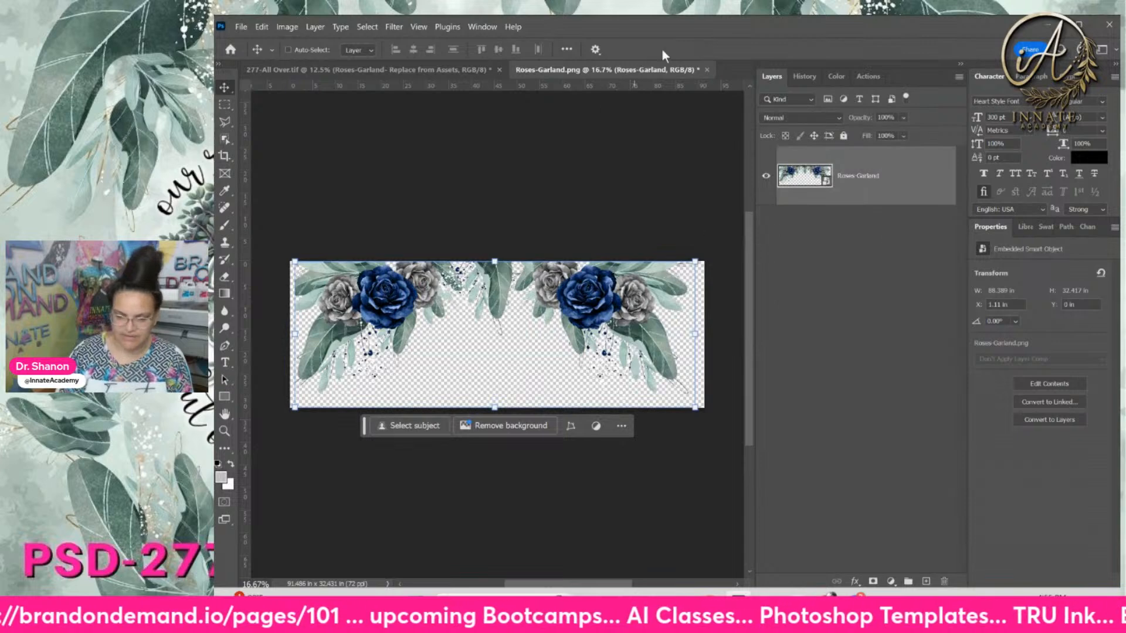
left_click(706, 69)
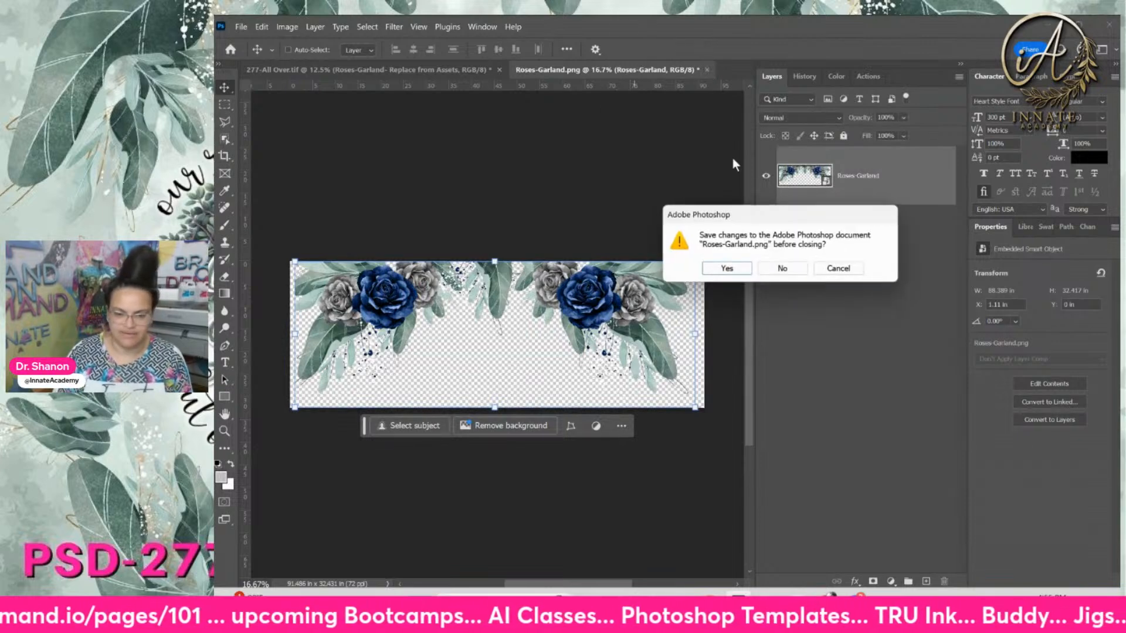
left_click(726, 267)
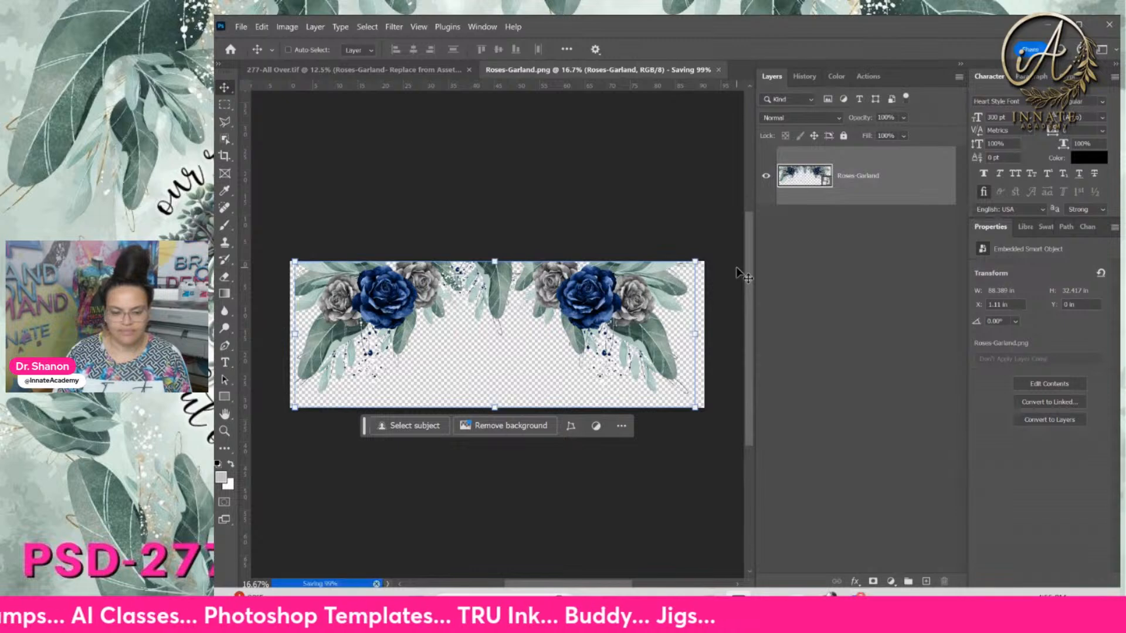
Reposition and widen the asset folder window, selecting 277-background-small2.png
key("alt+Tab")
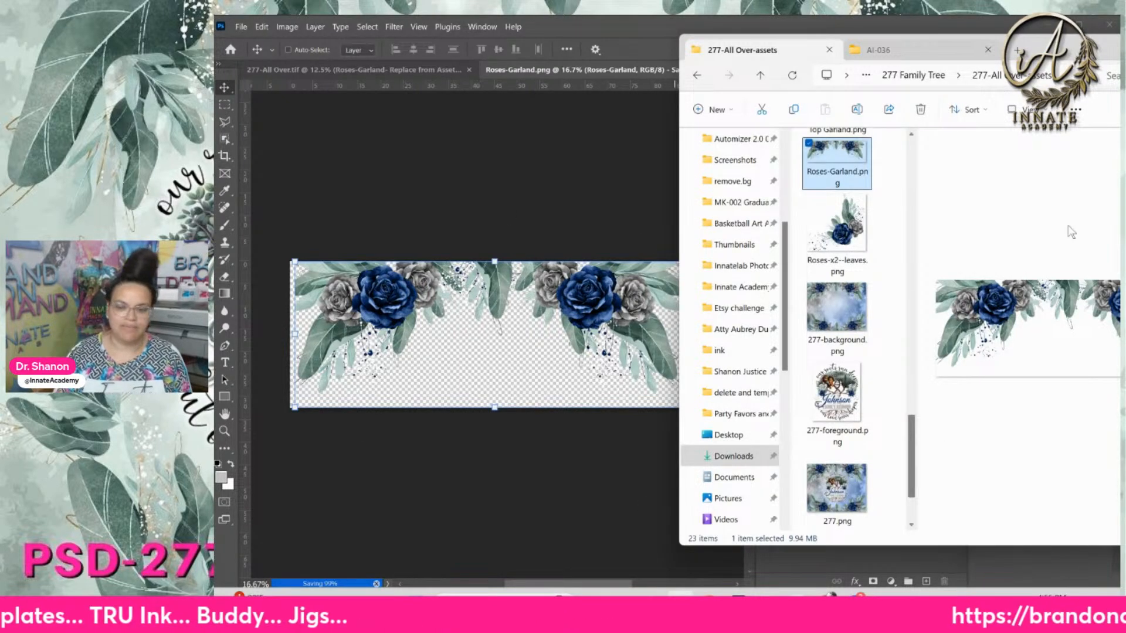
left_click_drag(1068, 56, 794, 70)
left_click_drag(641, 175, 738, 198)
scroll(703, 284, "up", 10)
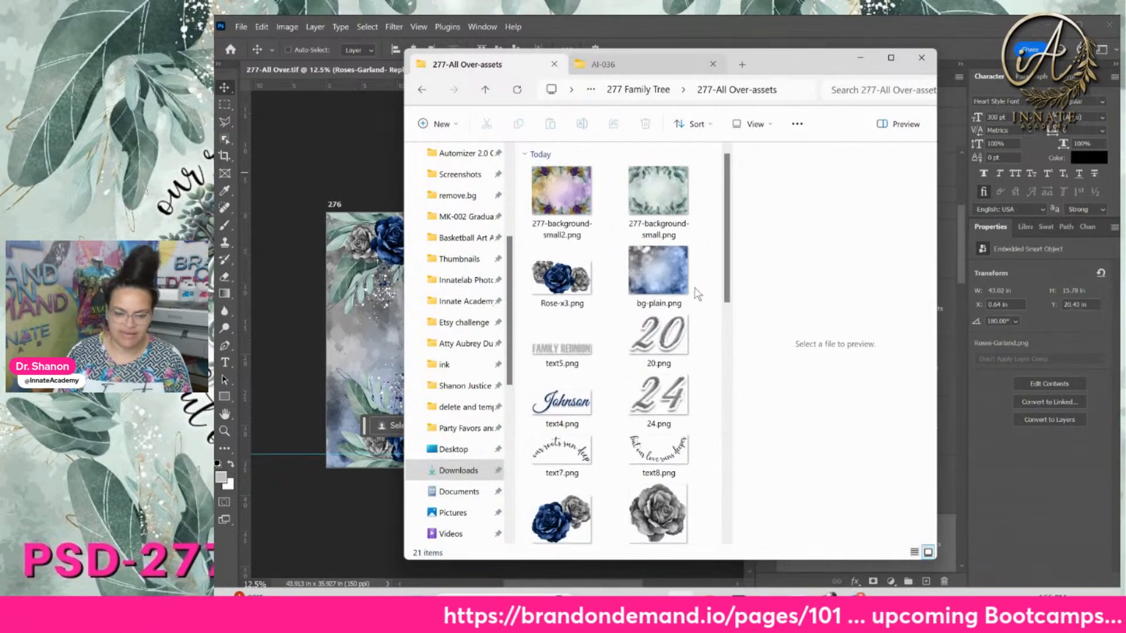
left_click(582, 194)
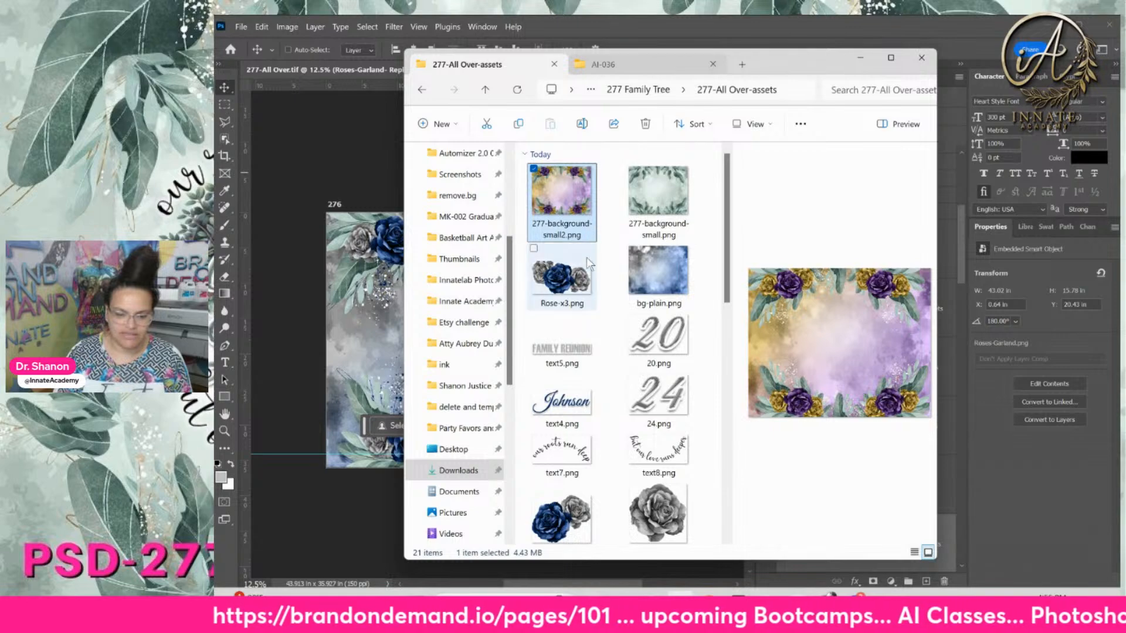
left_click_drag(786, 56, 942, 65)
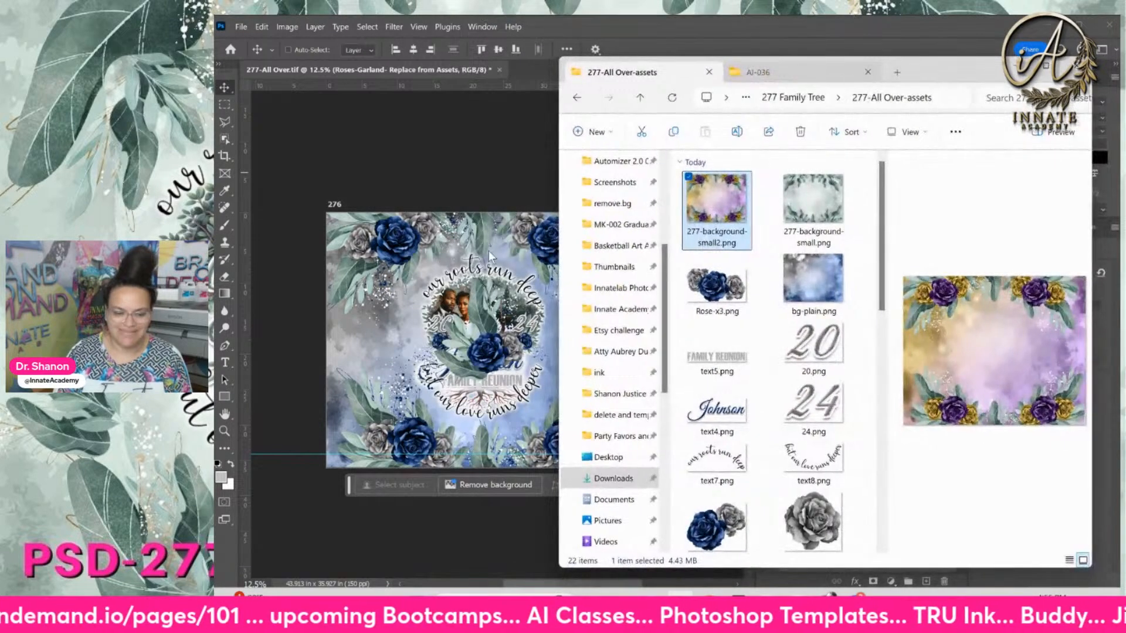
Collapse and hide the Edit 1st leaves-roses group to reveal Johnson, then select Rose-x3.png
left_click(488, 251)
left_click(808, 162)
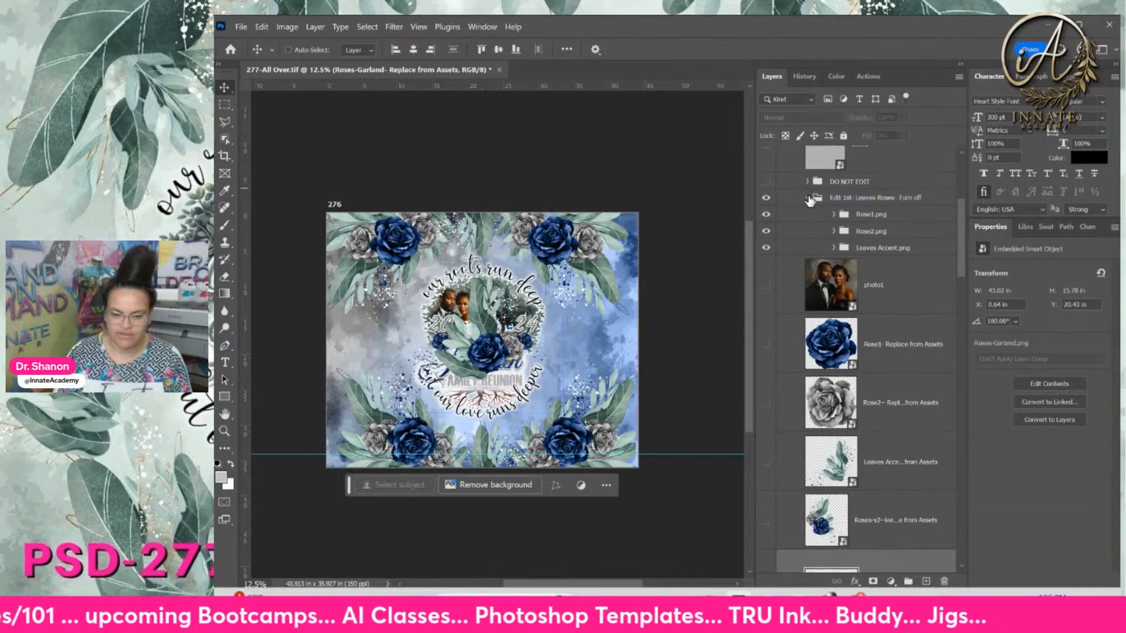
left_click(766, 200)
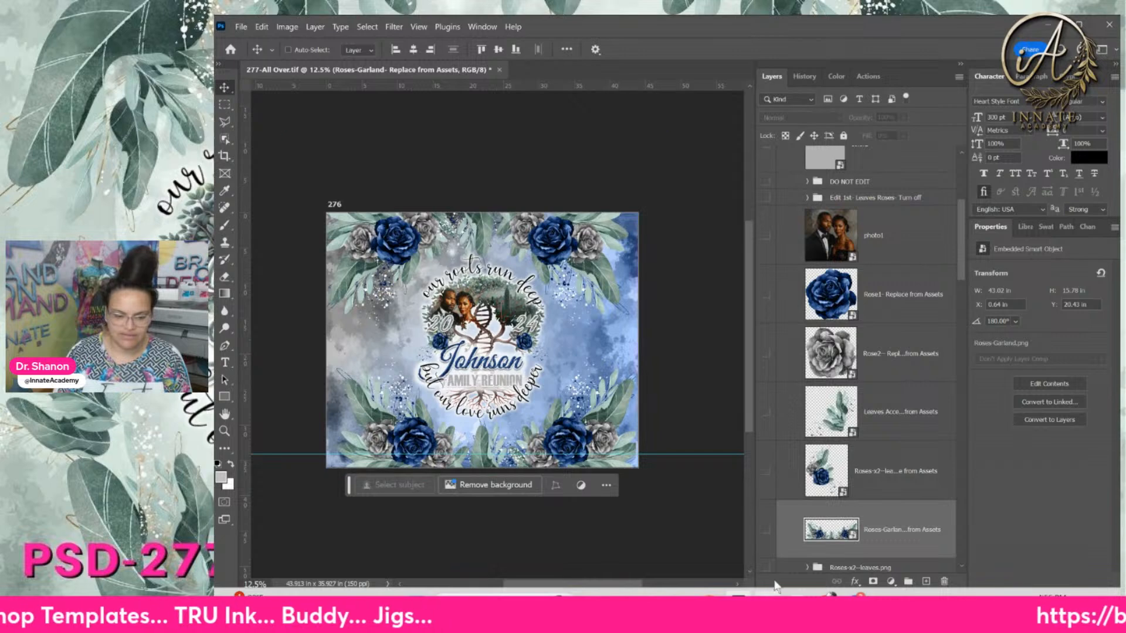
left_click(710, 607)
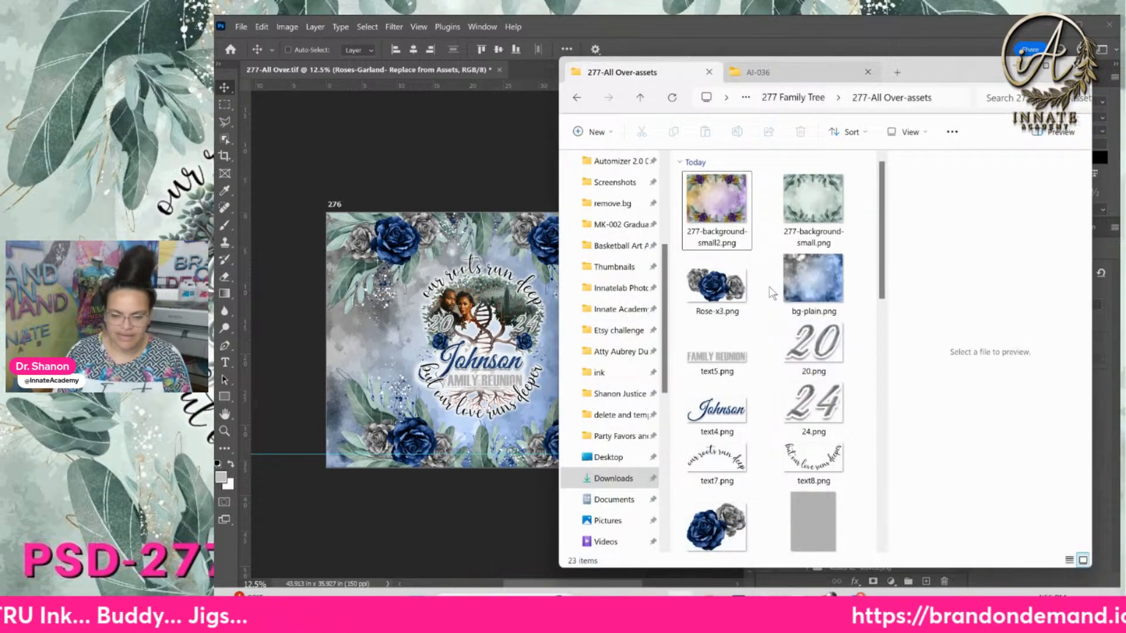
left_click(724, 287)
Save the design, then copy the 21 PNG assets from Rose-x3.png onward
scroll(875, 249, "down", 5)
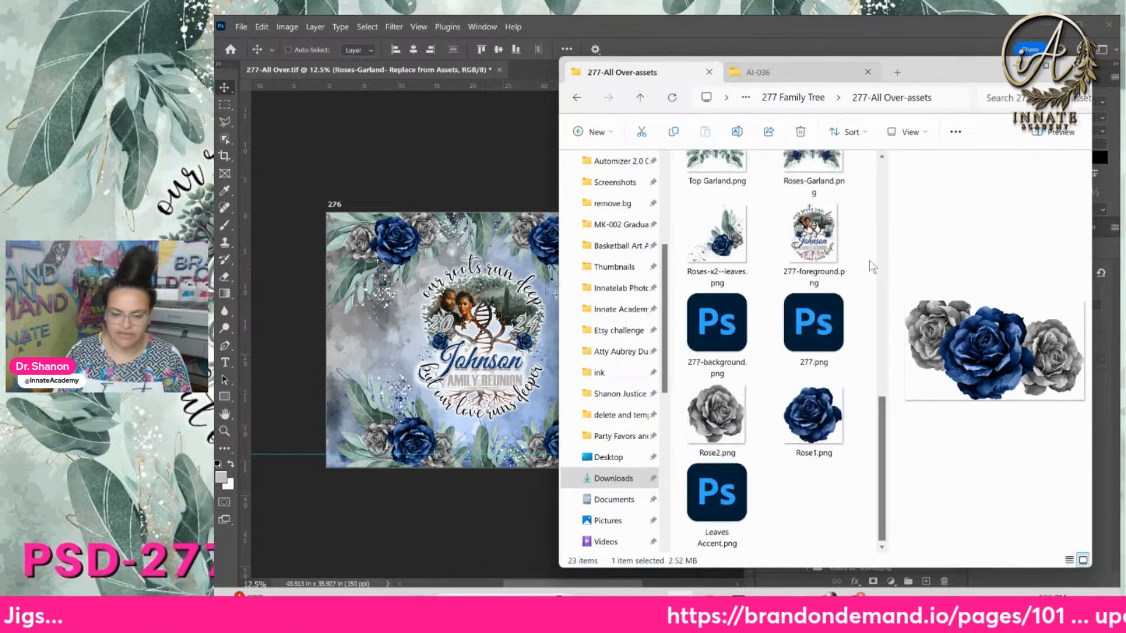
left_click(428, 71)
key("ctrl+s")
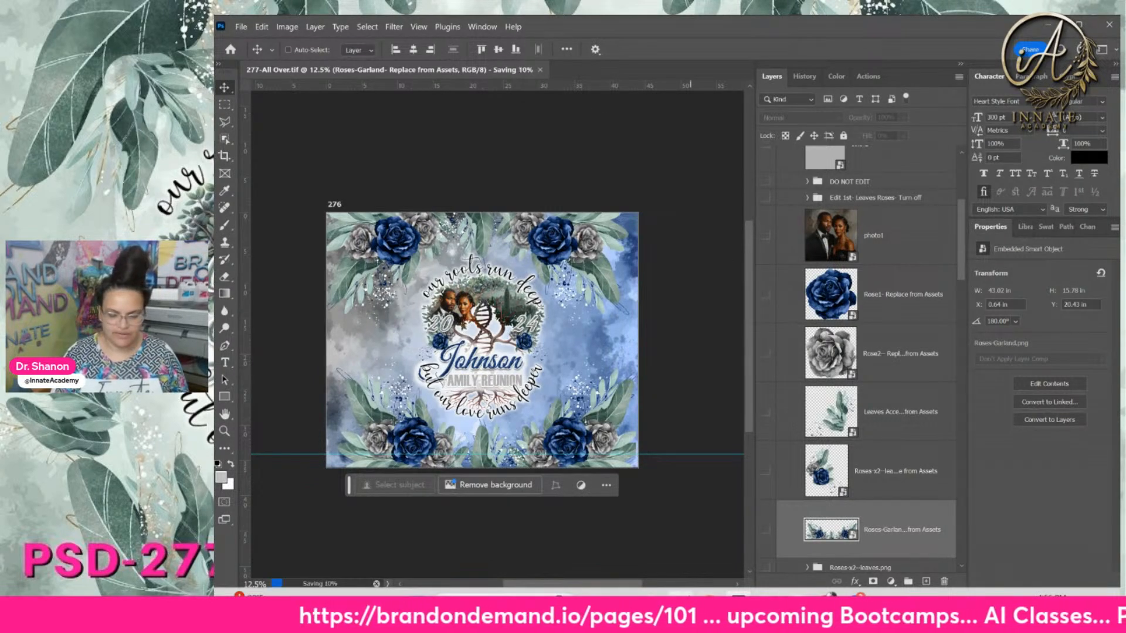
left_click(710, 607)
left_click(717, 504)
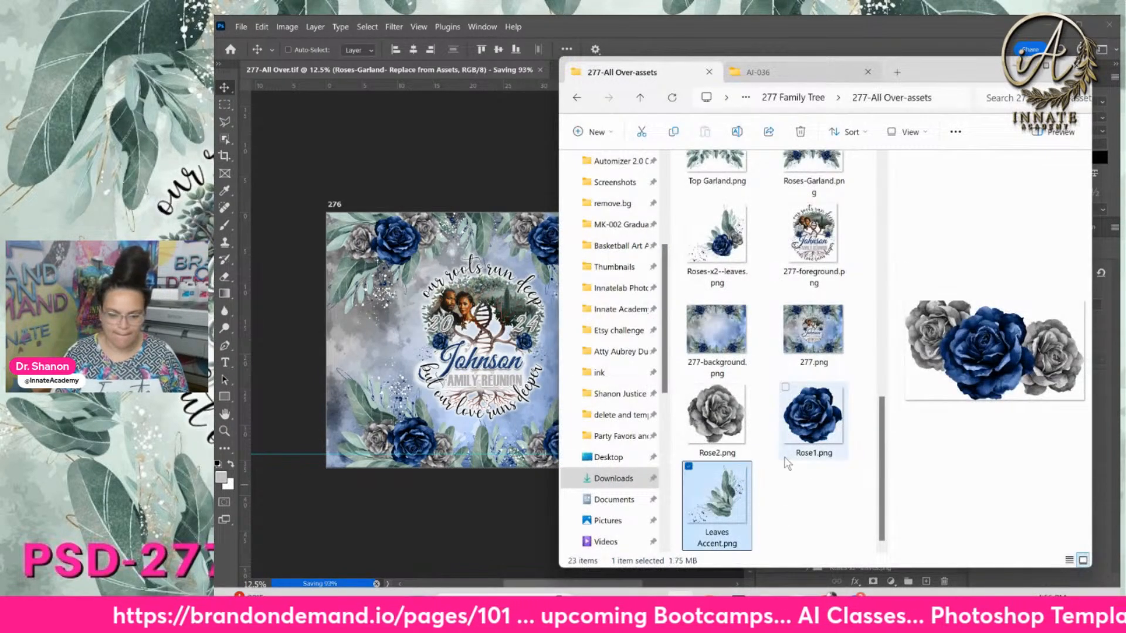
scroll(815, 323, "up", 5)
left_click(824, 225)
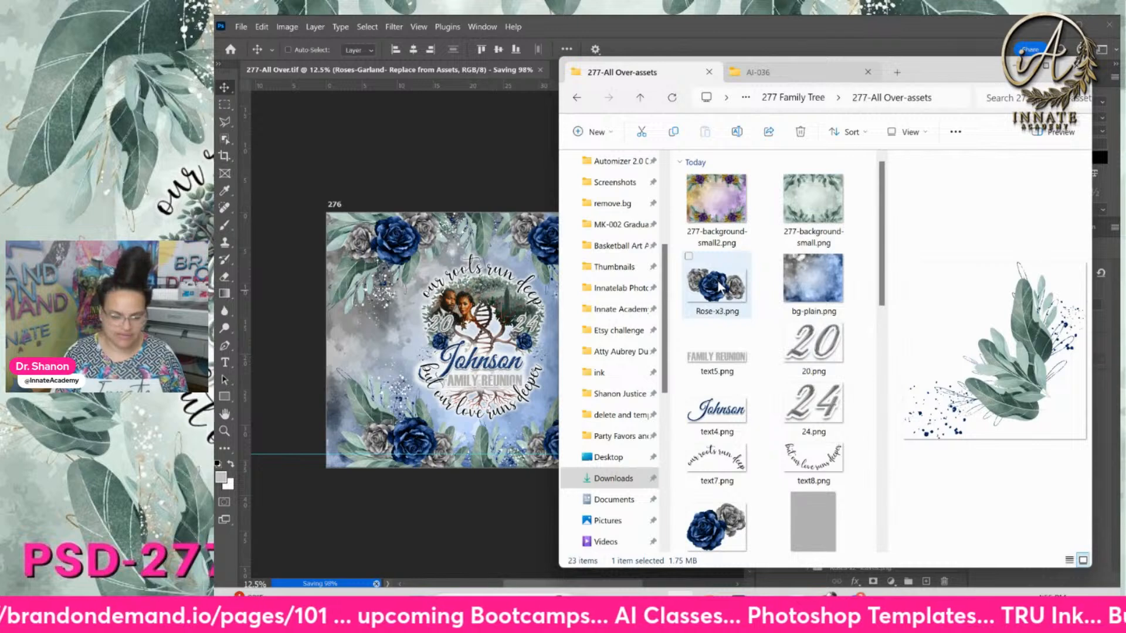
left_click(720, 287, "shift")
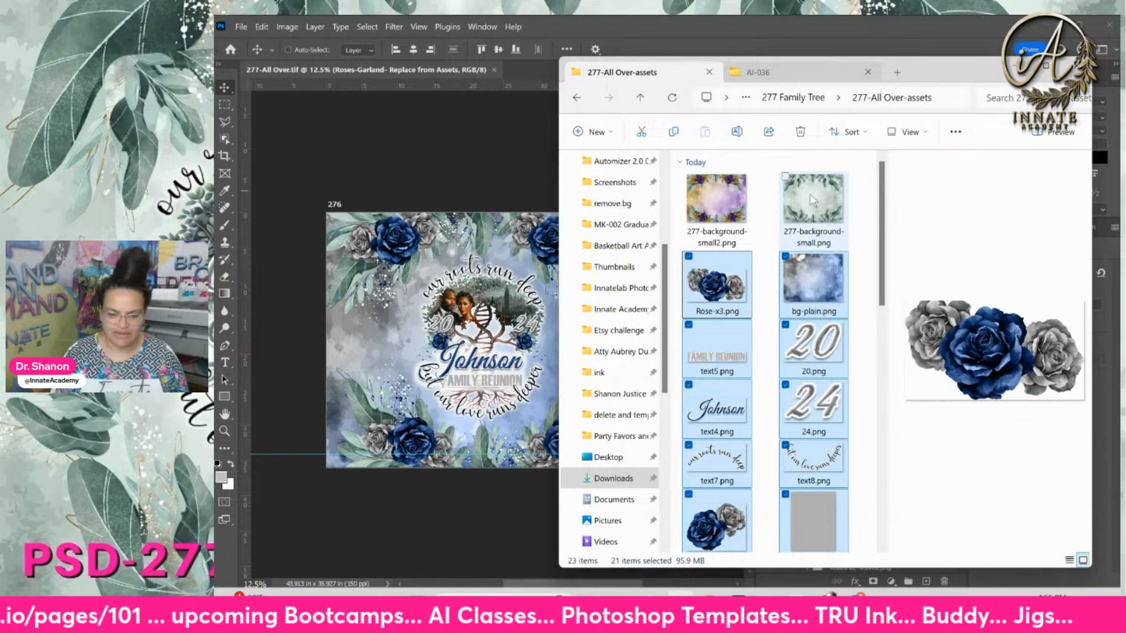
key("ctrl+c")
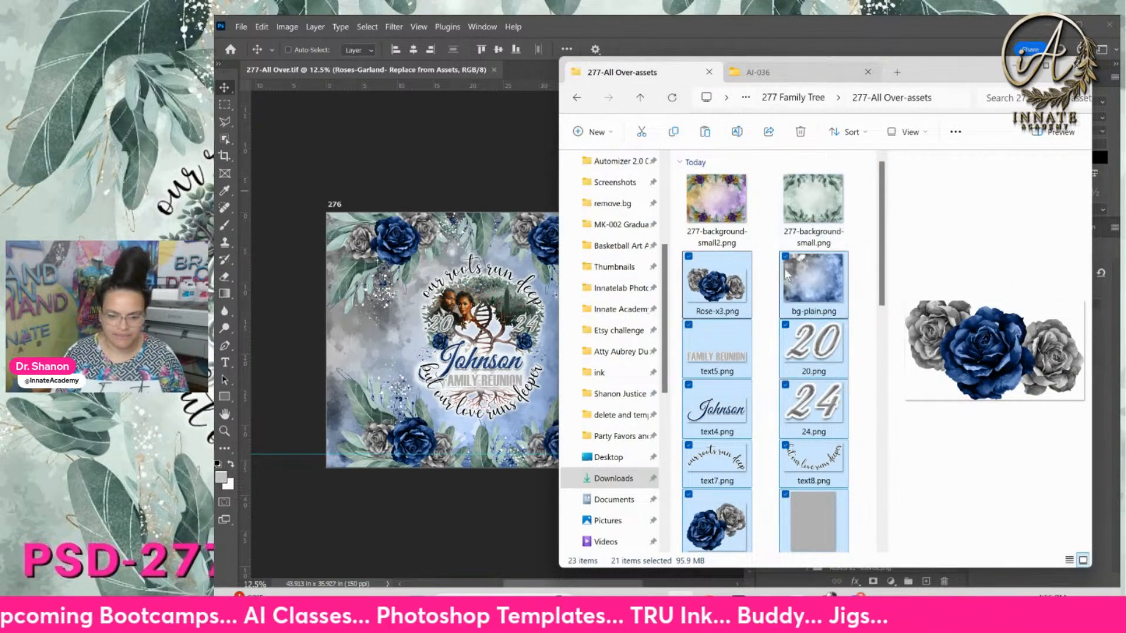
Create a new folder named '277- Client' plus the client's order number and open it
left_click(770, 283)
right_click(770, 282)
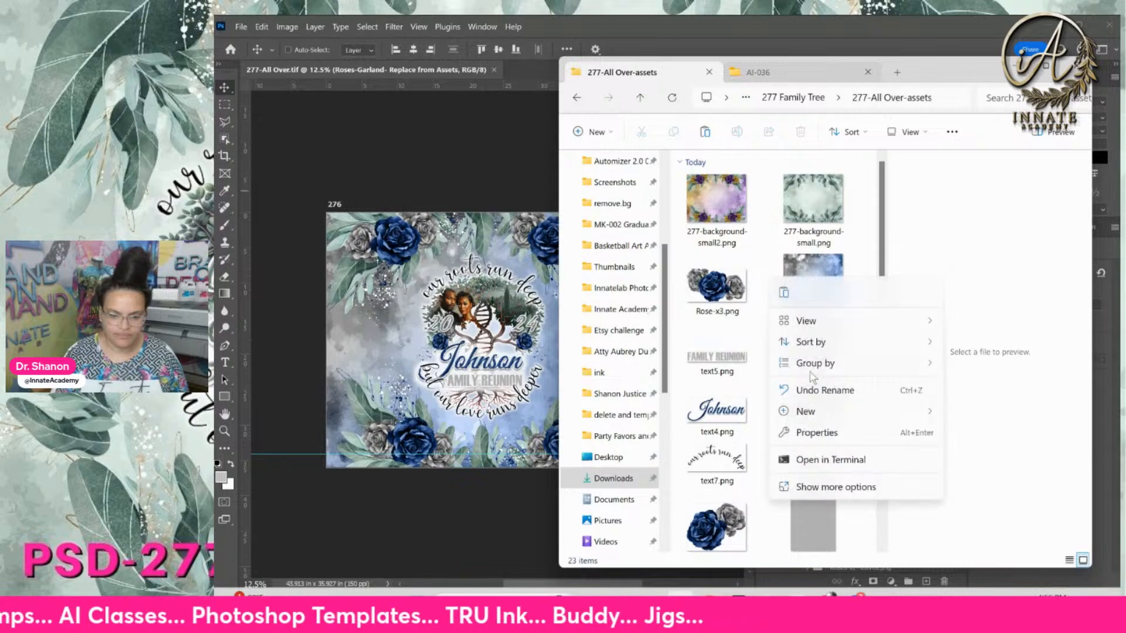
mouse_move(894, 404)
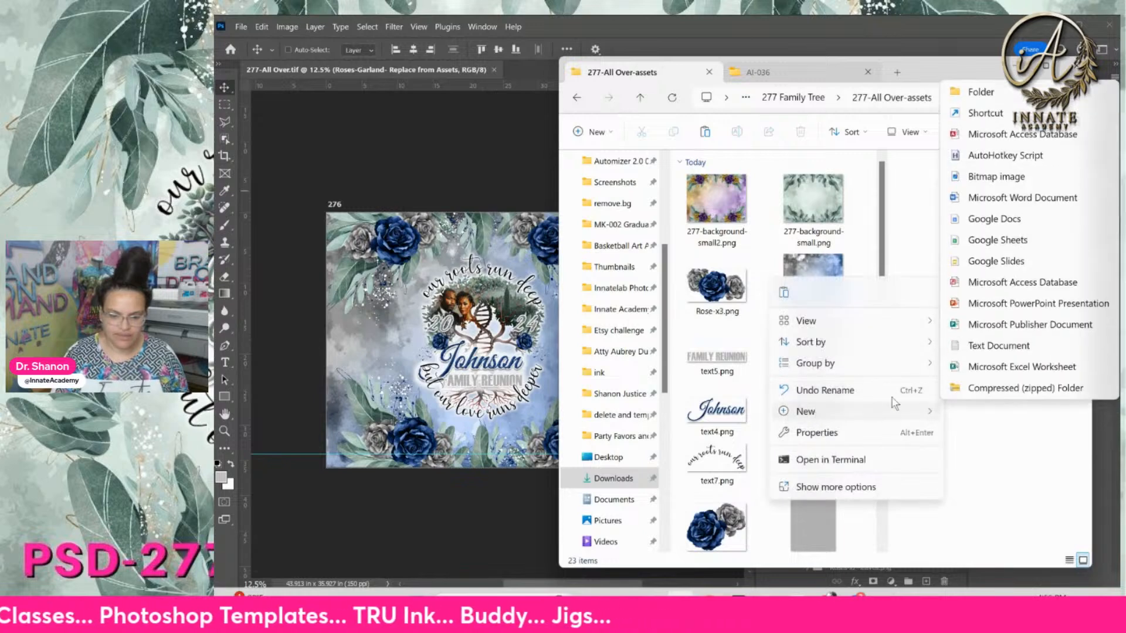
left_click(977, 92)
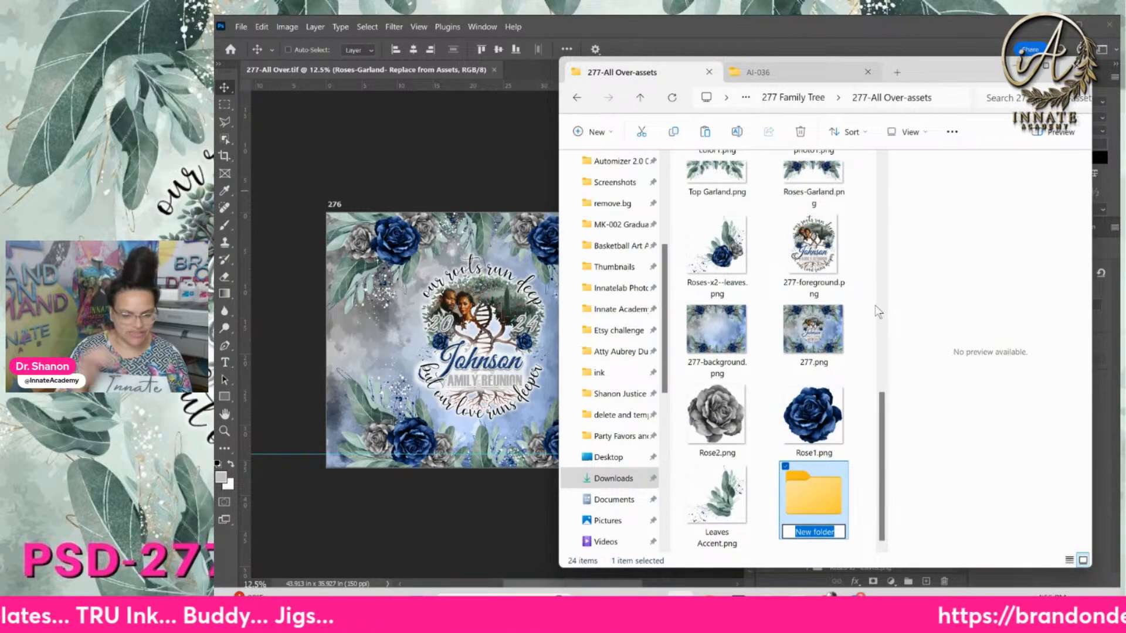
type("c")
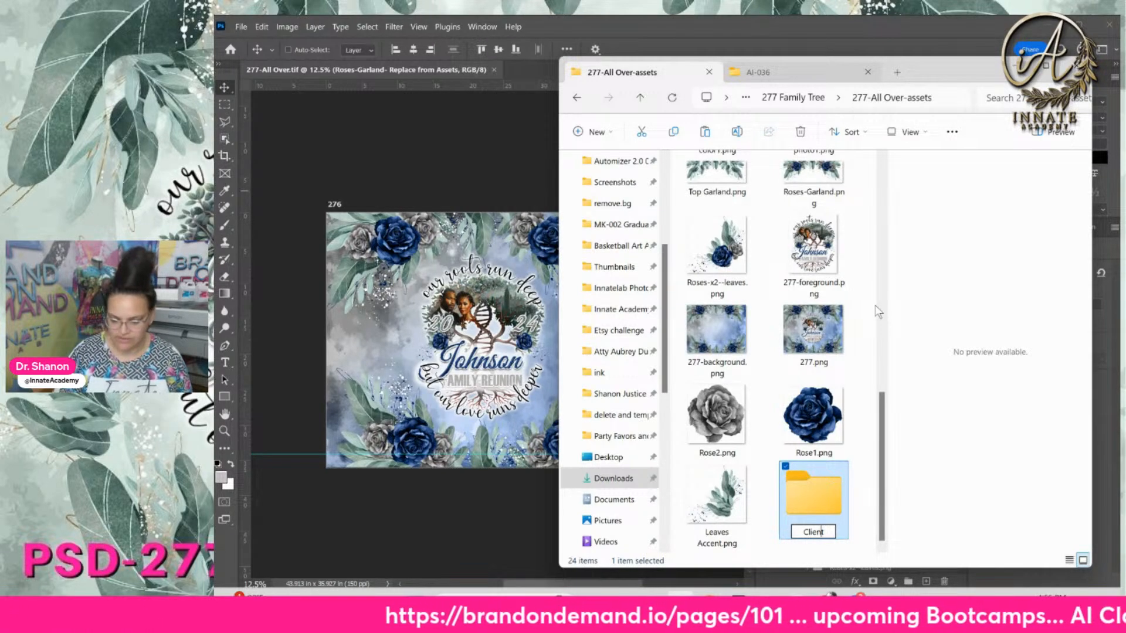
key("Home")
type("277-")
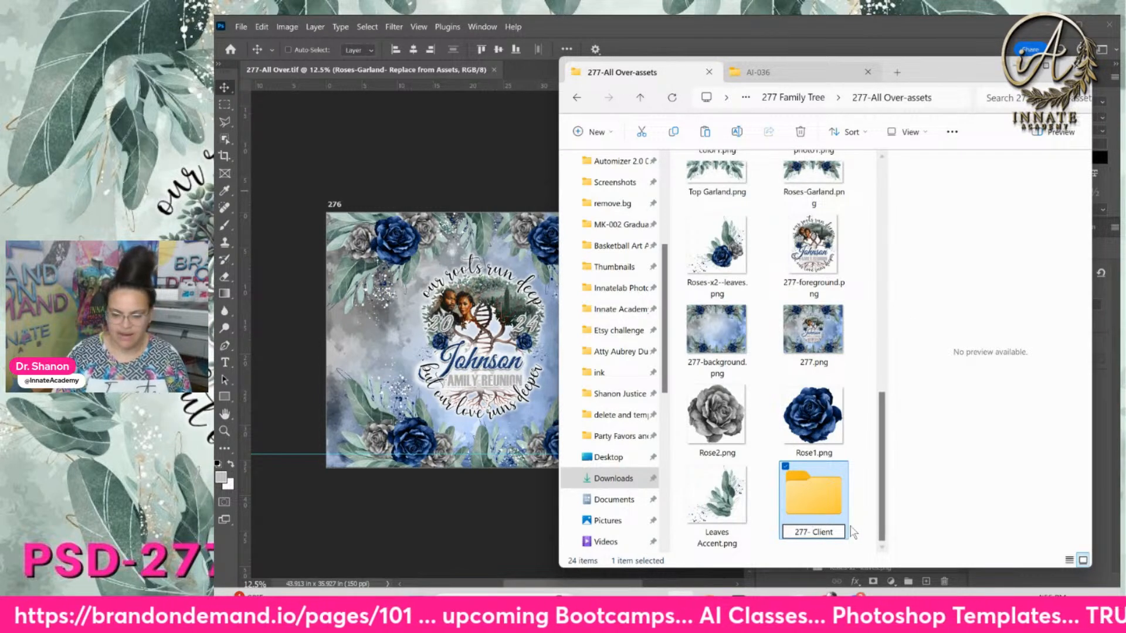
type(" Client ")
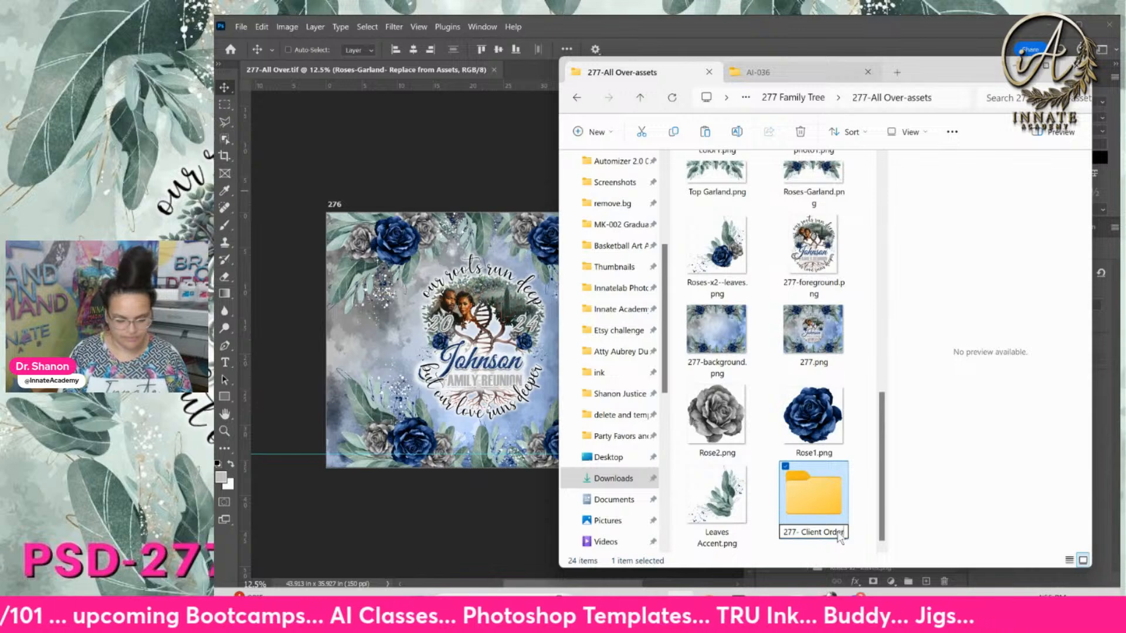
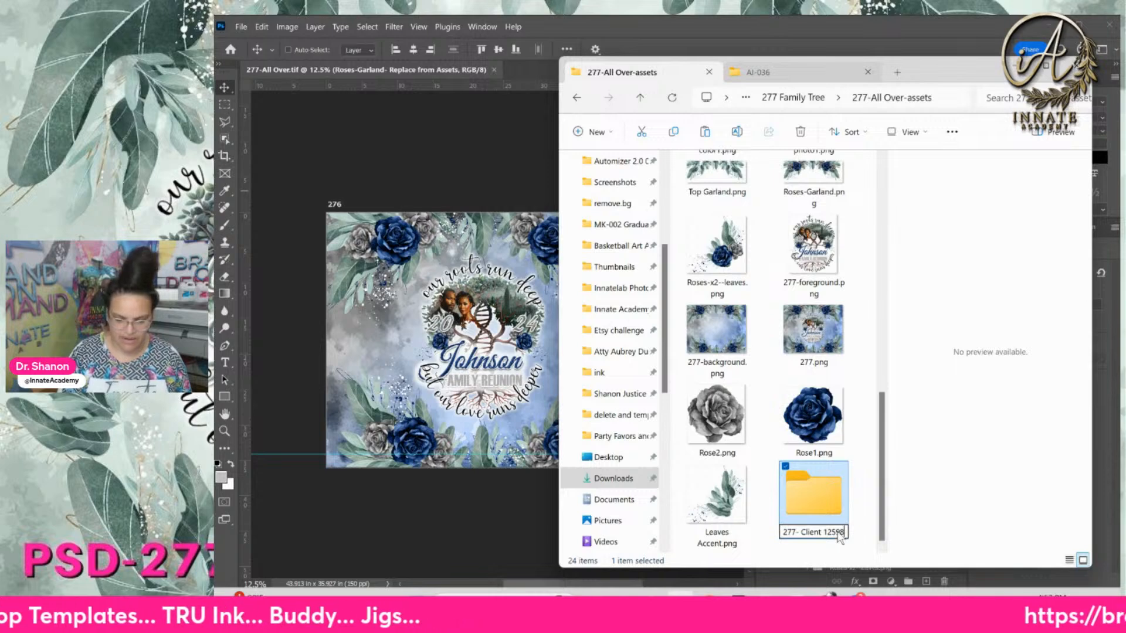
key("Return")
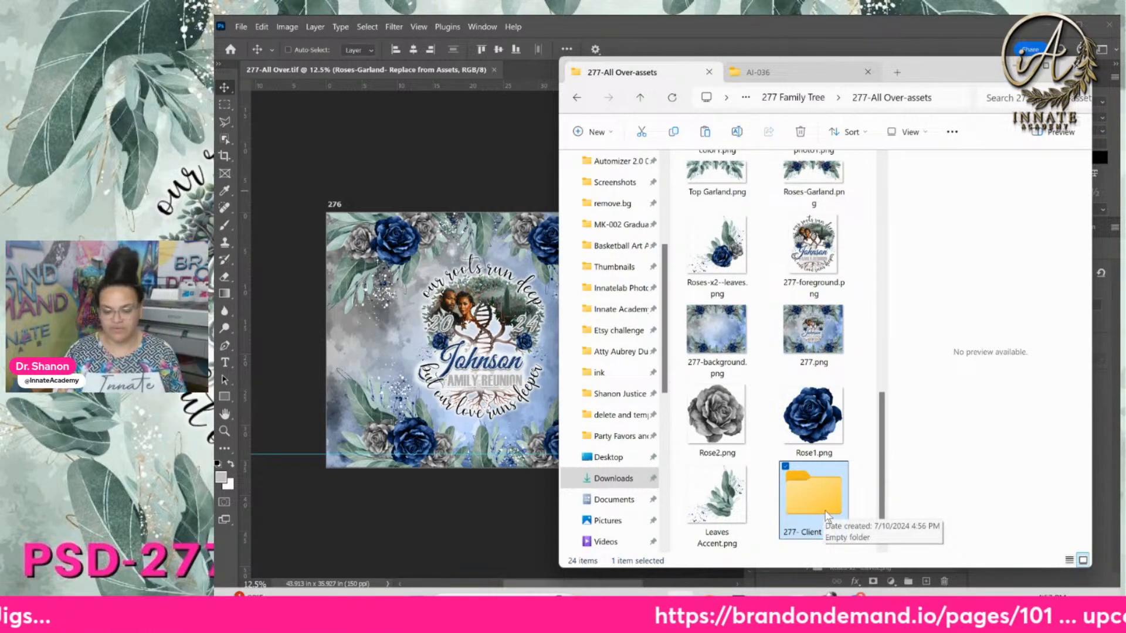
double_click(820, 498)
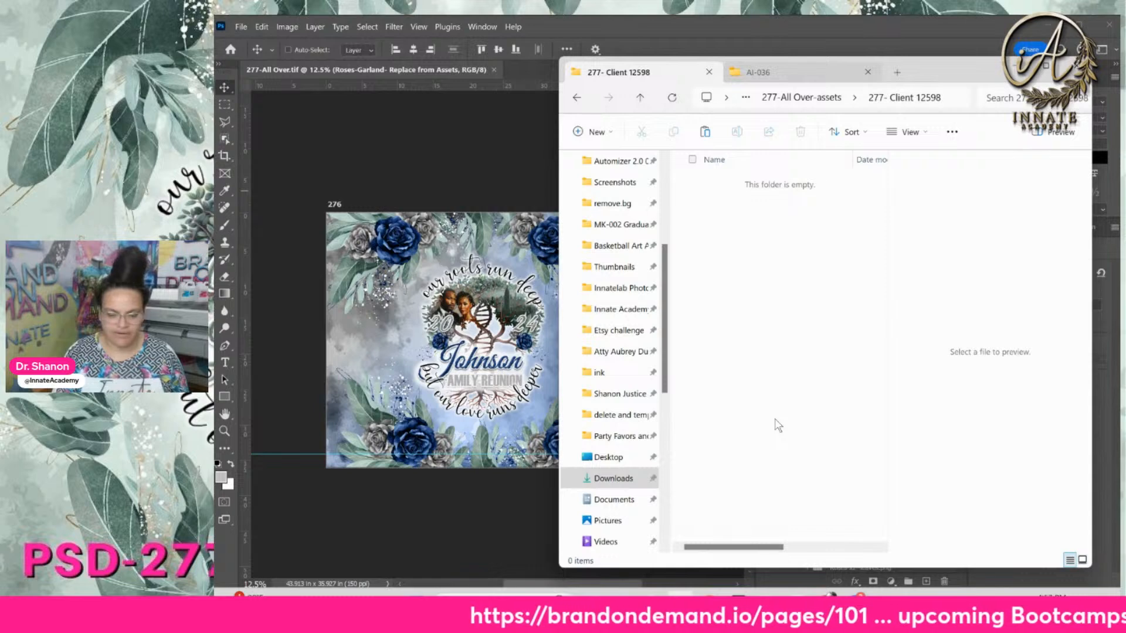
Paste the 21 PNG files into the client folder and view them as large icons
key("ctrl+v")
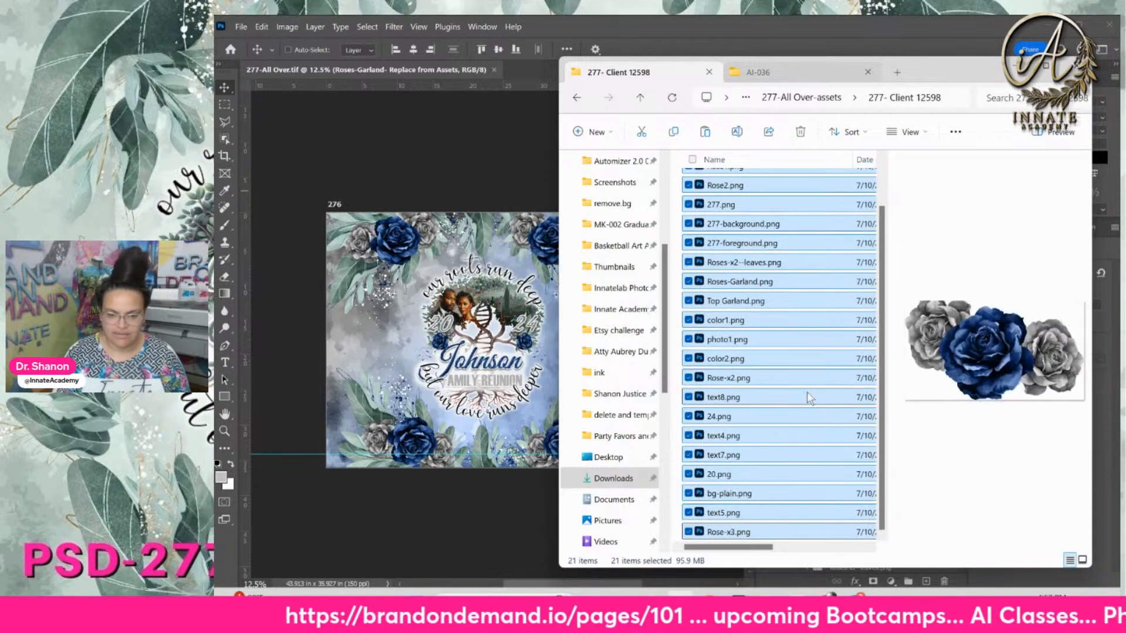
scroll(807, 392, "up", 1)
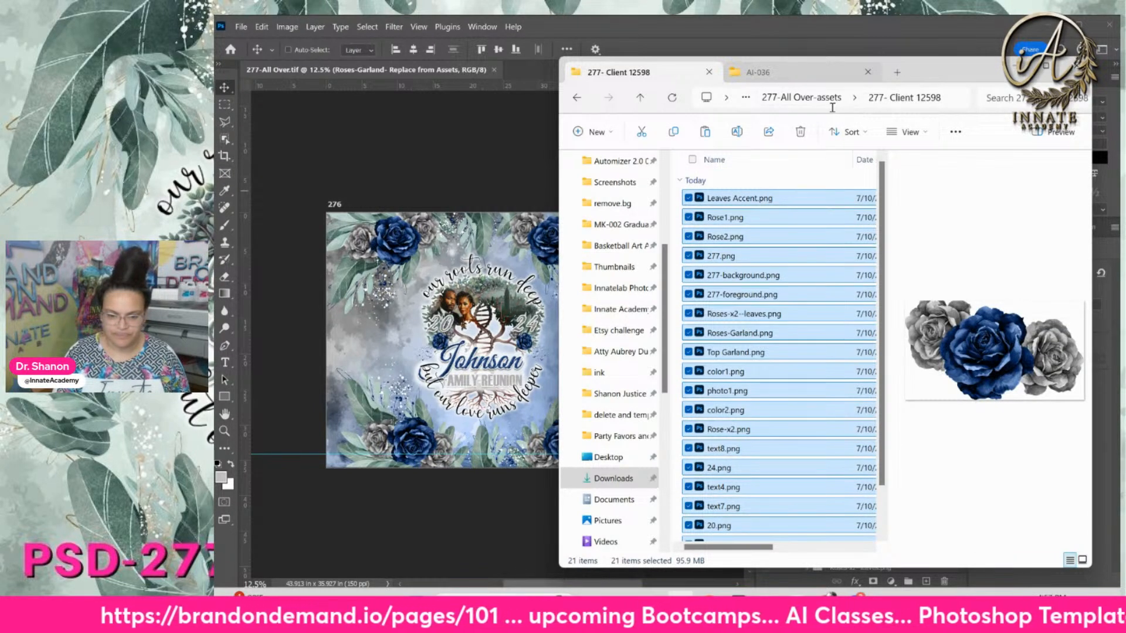
left_click(925, 134)
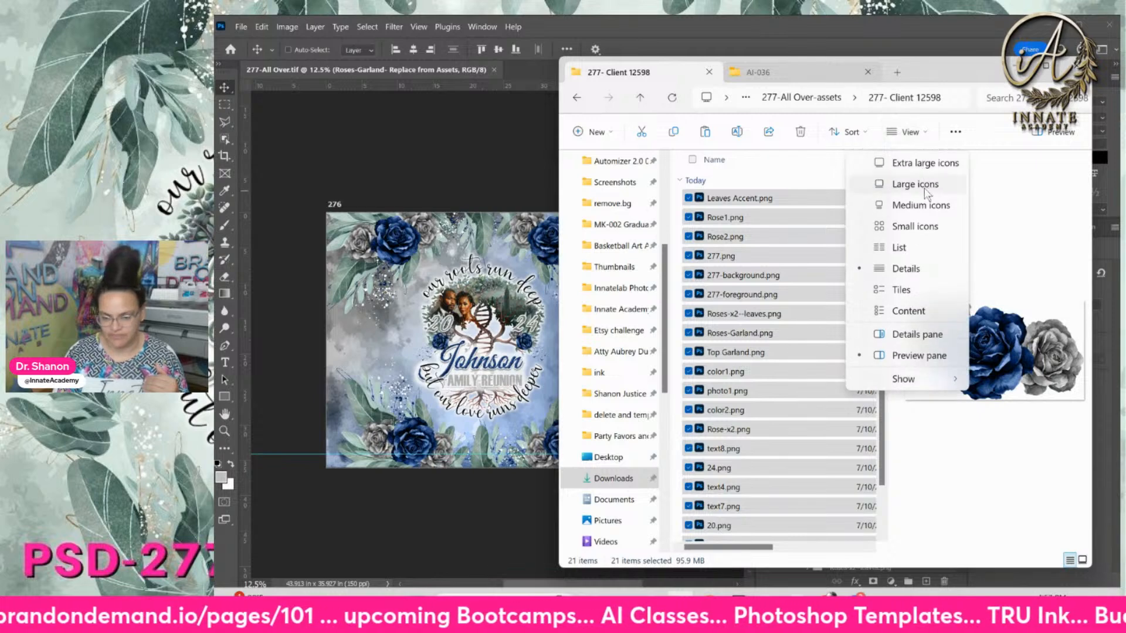
left_click(925, 189)
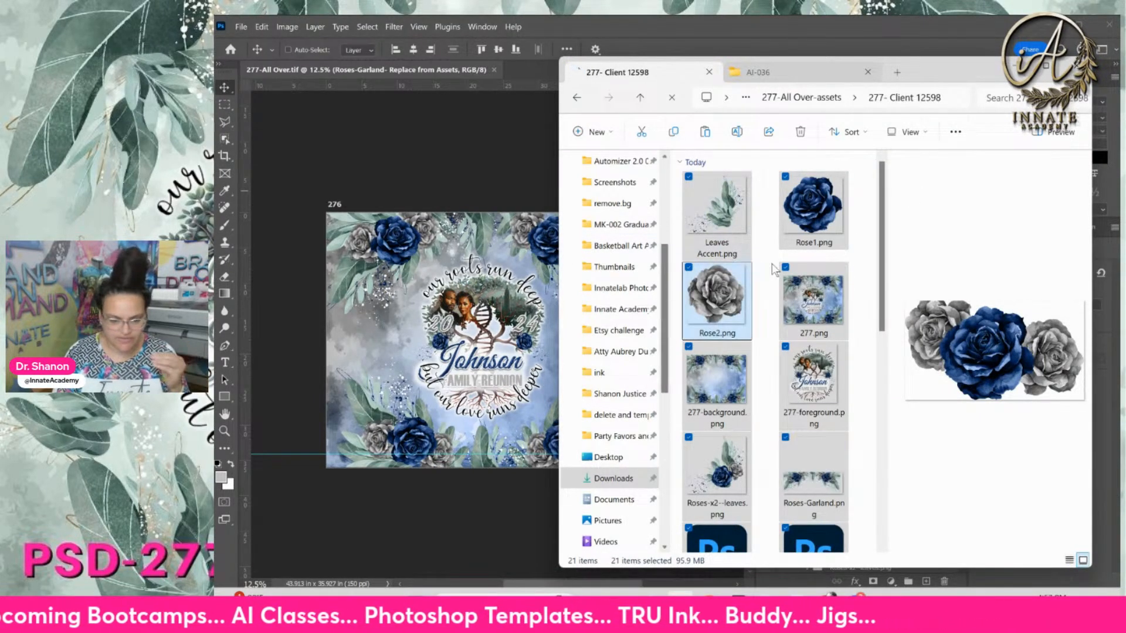
Go up to 277-All Over-assets, then reopen the client folder in large icons to check it
left_click(815, 102)
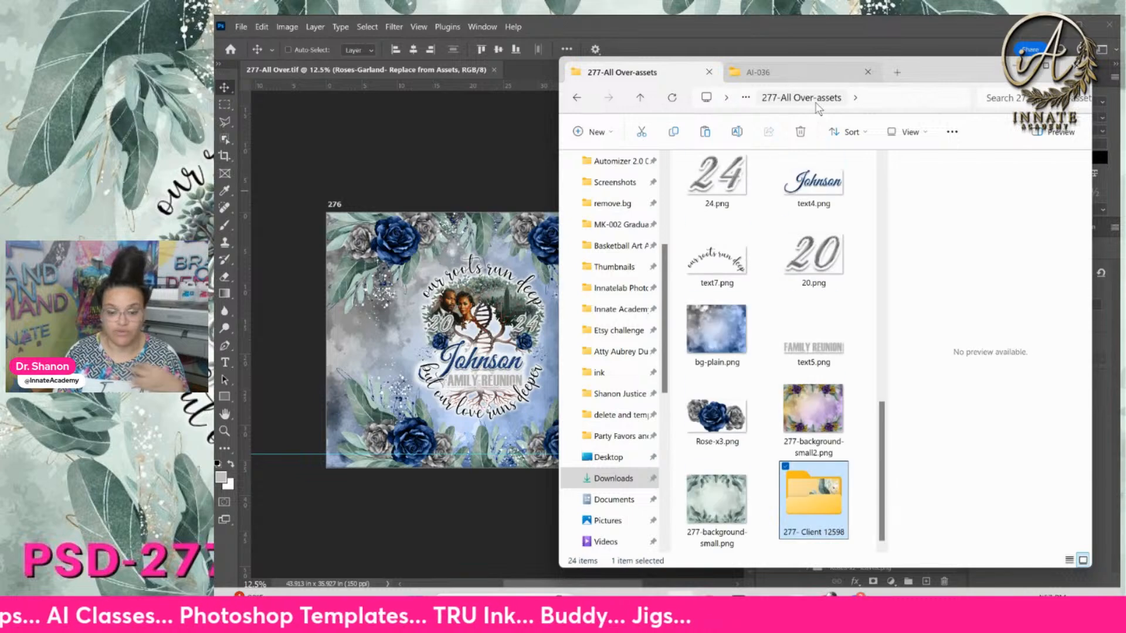
scroll(753, 364, "up", 10)
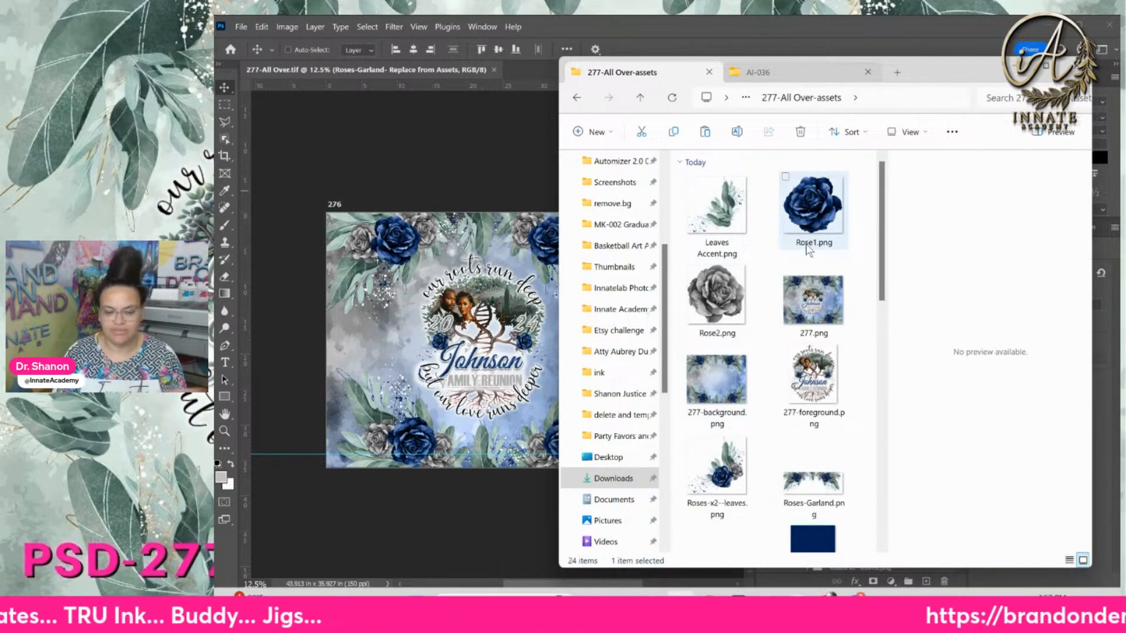
scroll(808, 250, "down", 10)
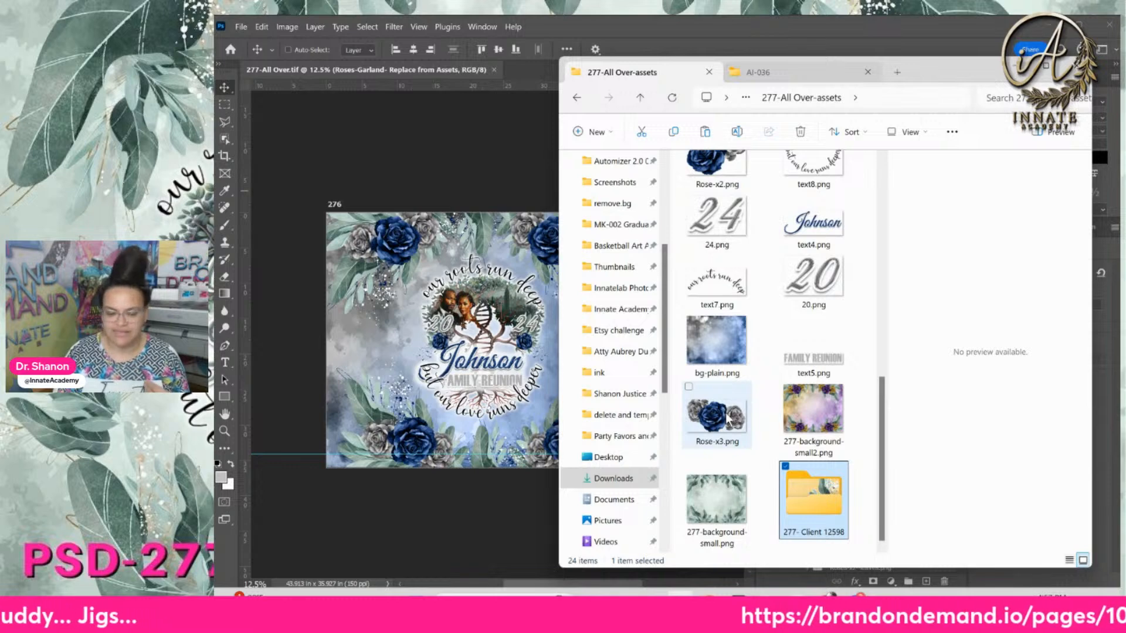
double_click(818, 516)
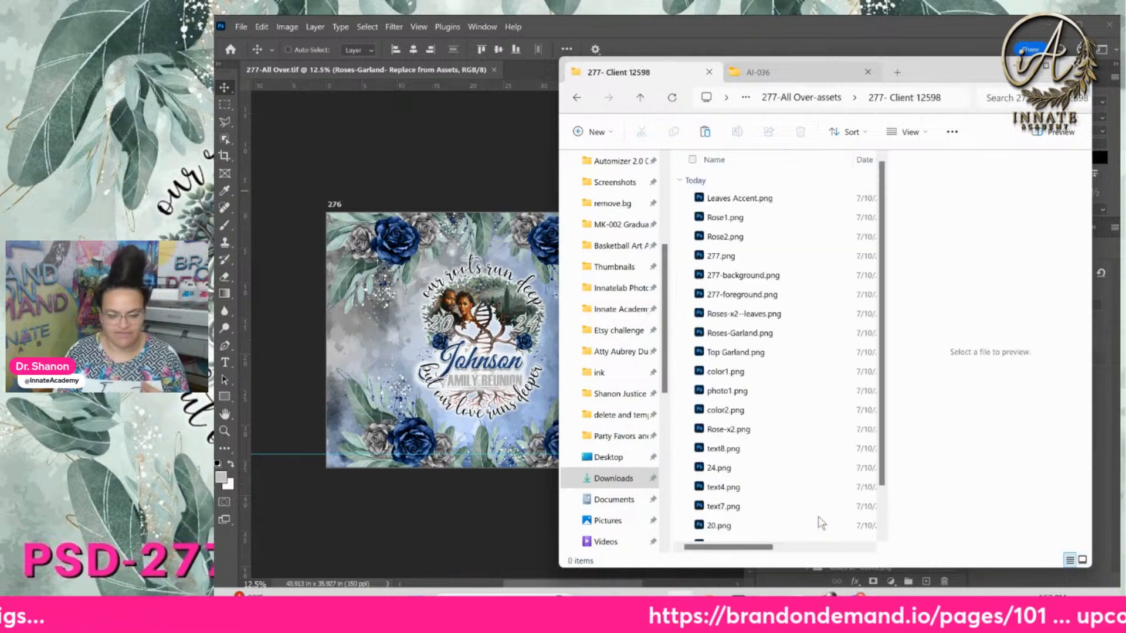
left_click(910, 132)
left_click(920, 184)
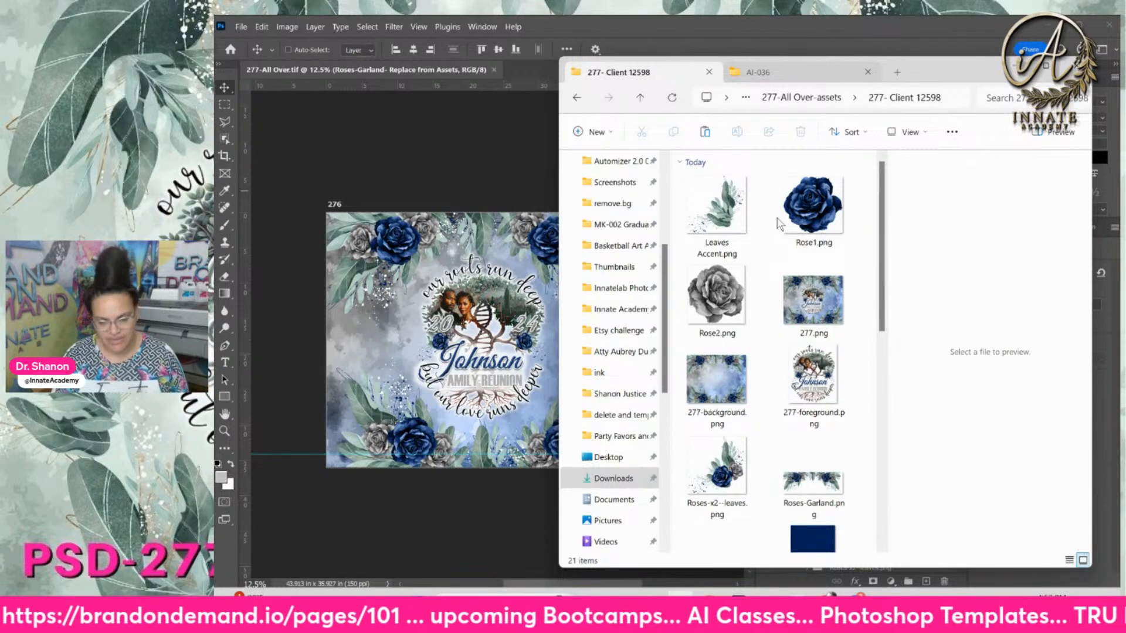
scroll(792, 317, "down", 10)
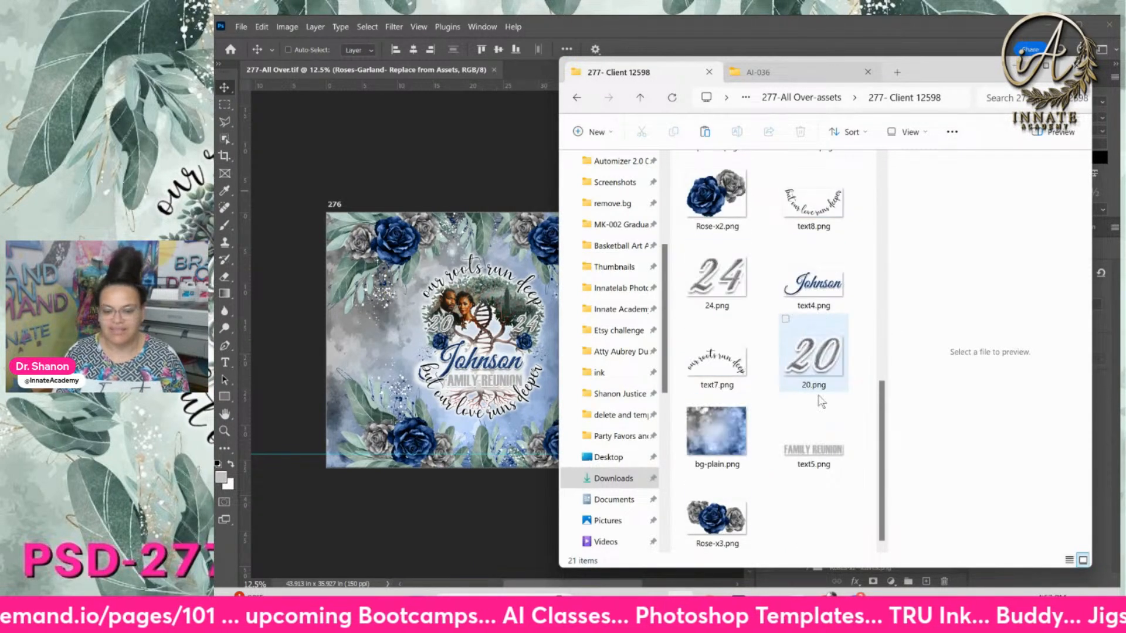
scroll(769, 463, "up", 10)
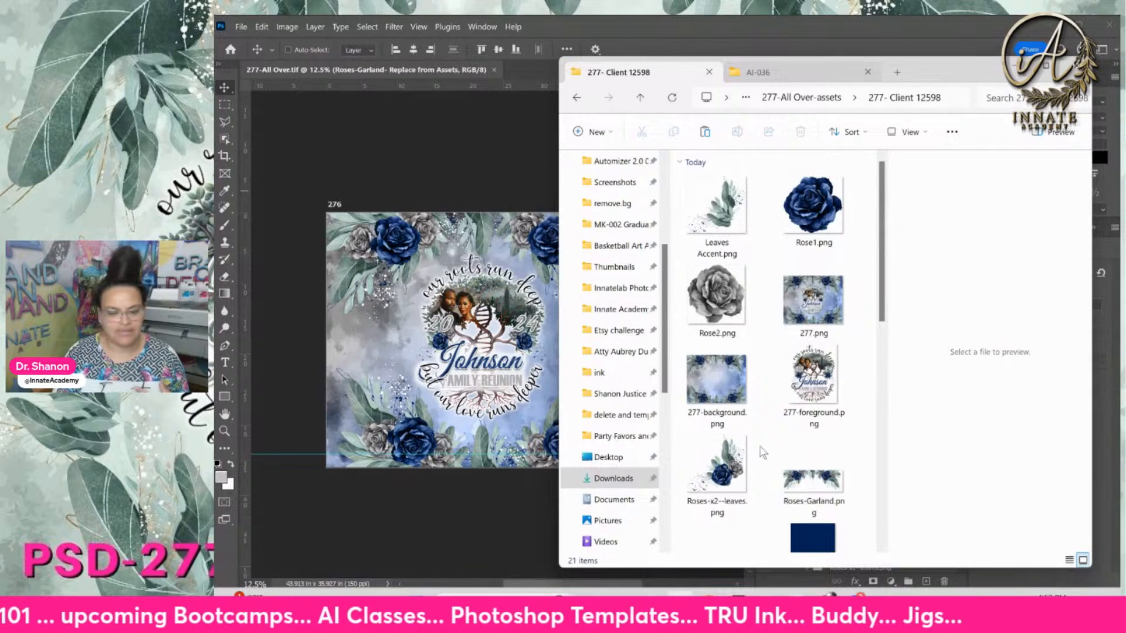
Return to the 277-All Over-assets folder, now listing the new client folder
left_click(831, 98)
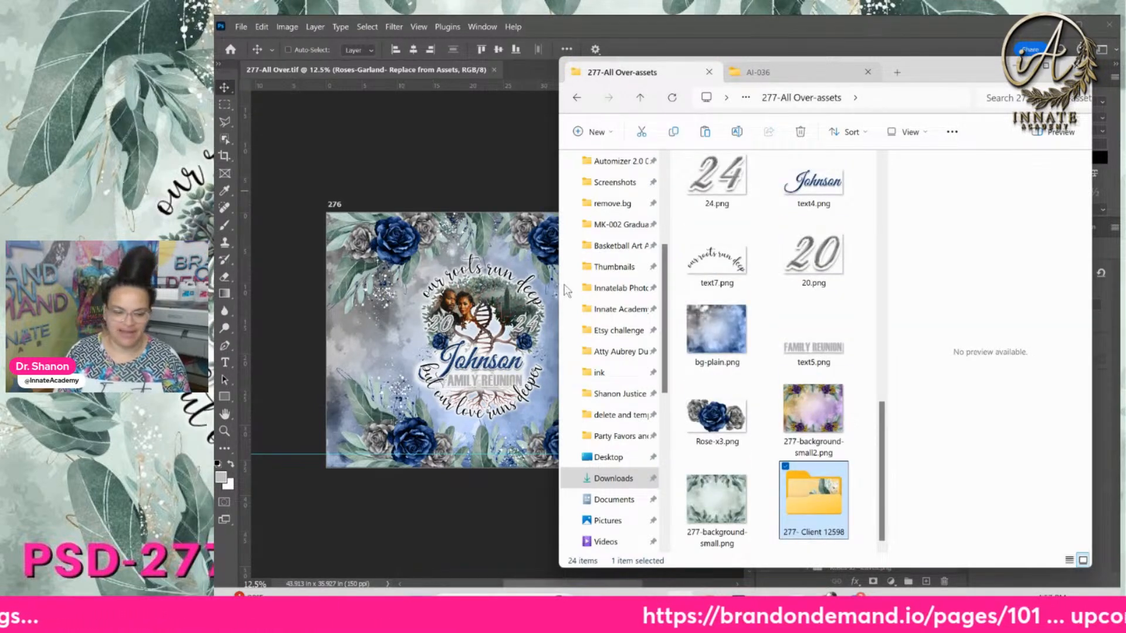
scroll(851, 350, "up", 10)
scroll(851, 351, "down", 10)
scroll(851, 350, "up", 10)
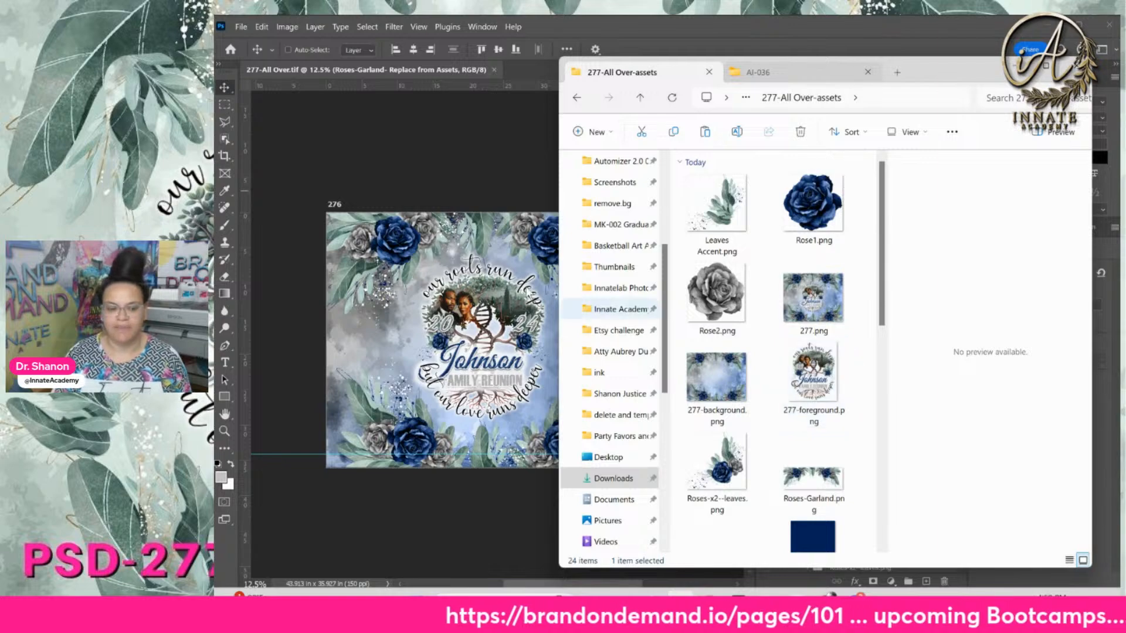
left_click(437, 184)
Zoom in and back out on the reunion design, then select the Rose2 and Rose1 layers
key("ctrl+plus")
key("ctrl+plus")
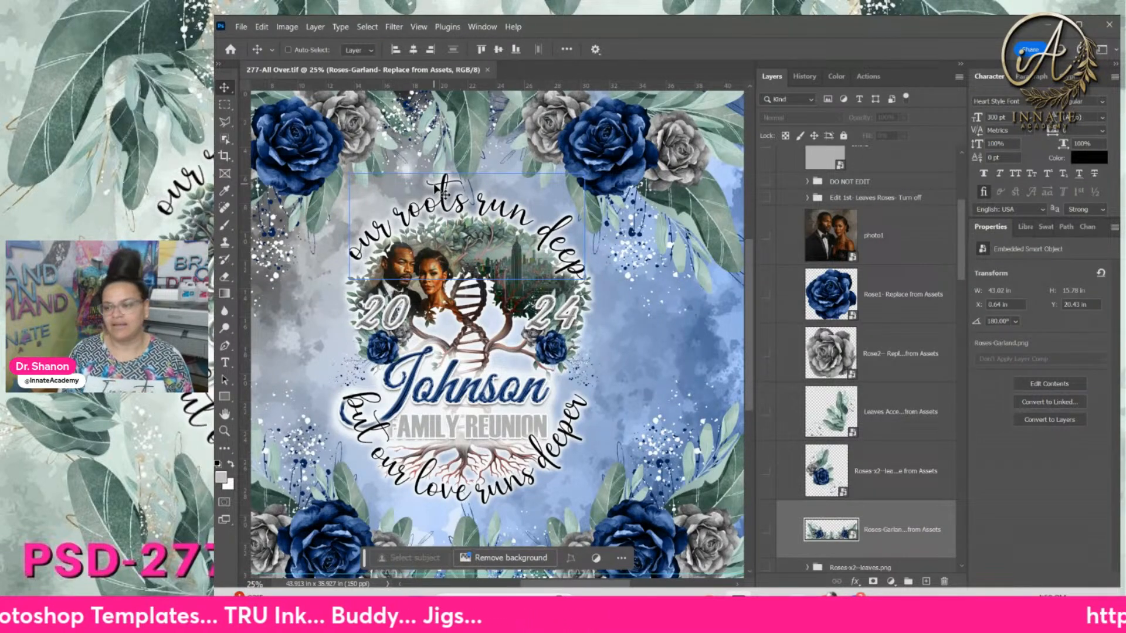
key("ctrl+minus")
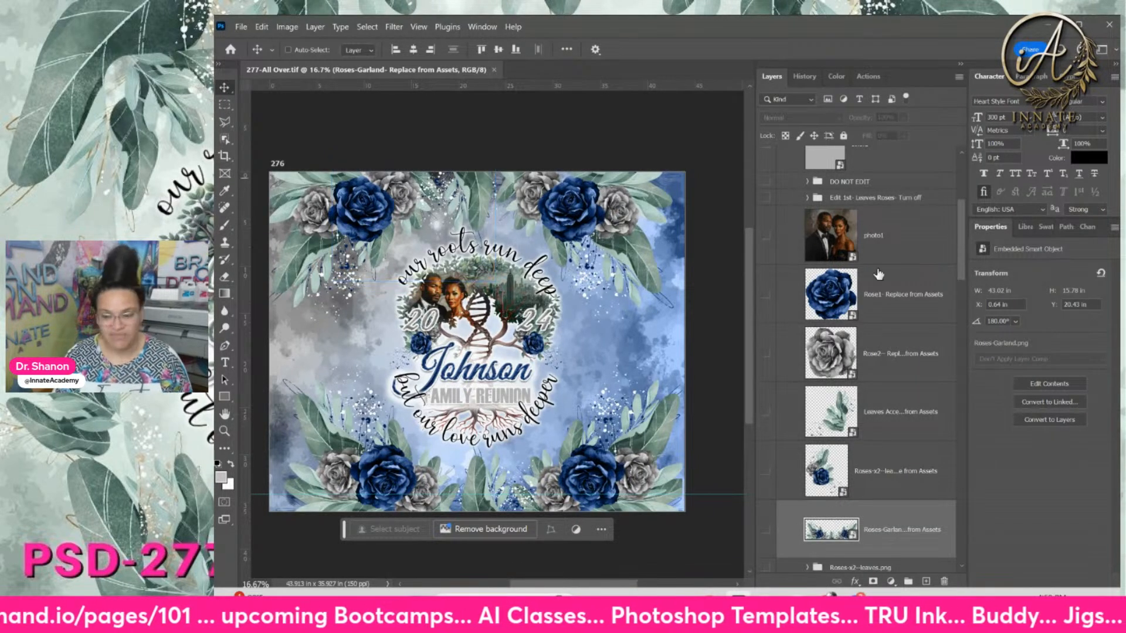
left_click(903, 353)
left_click(910, 300)
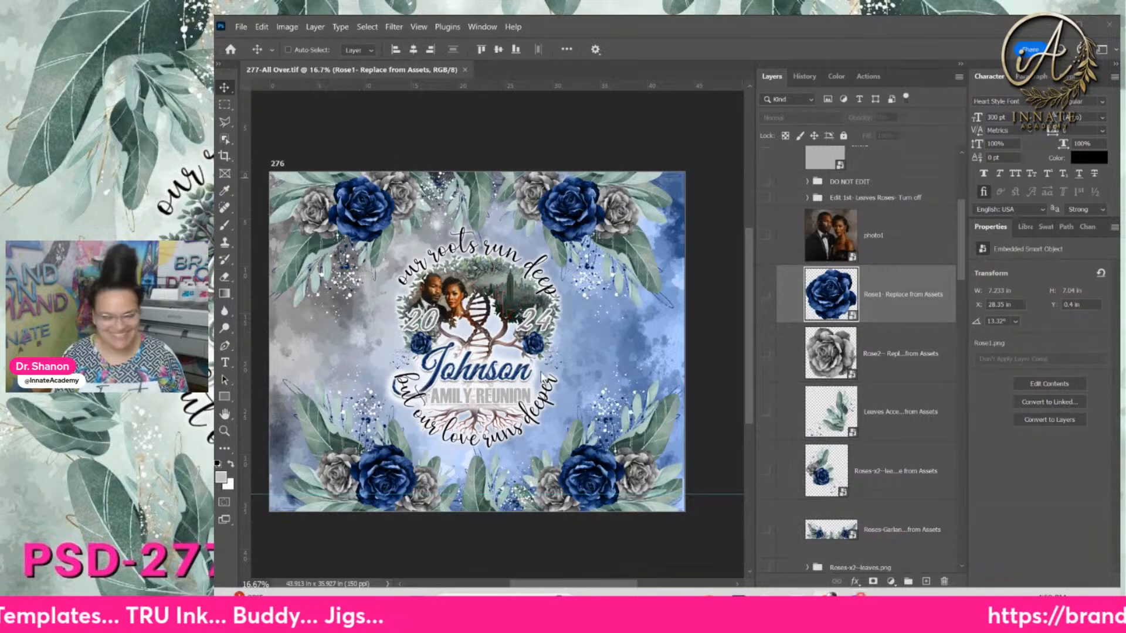
left_click(427, 69)
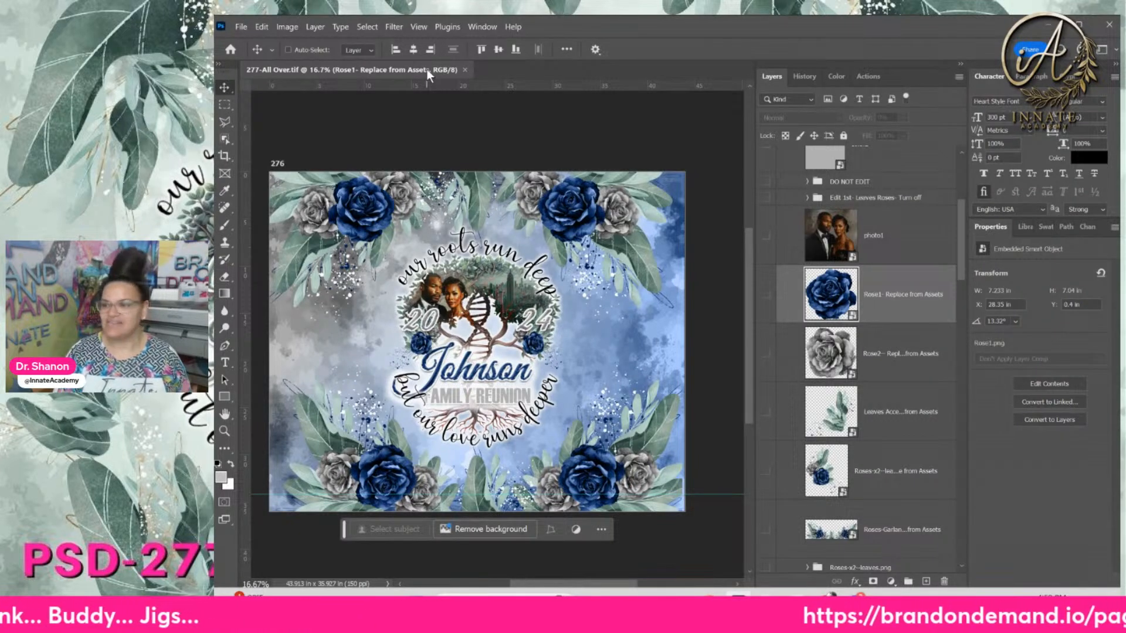